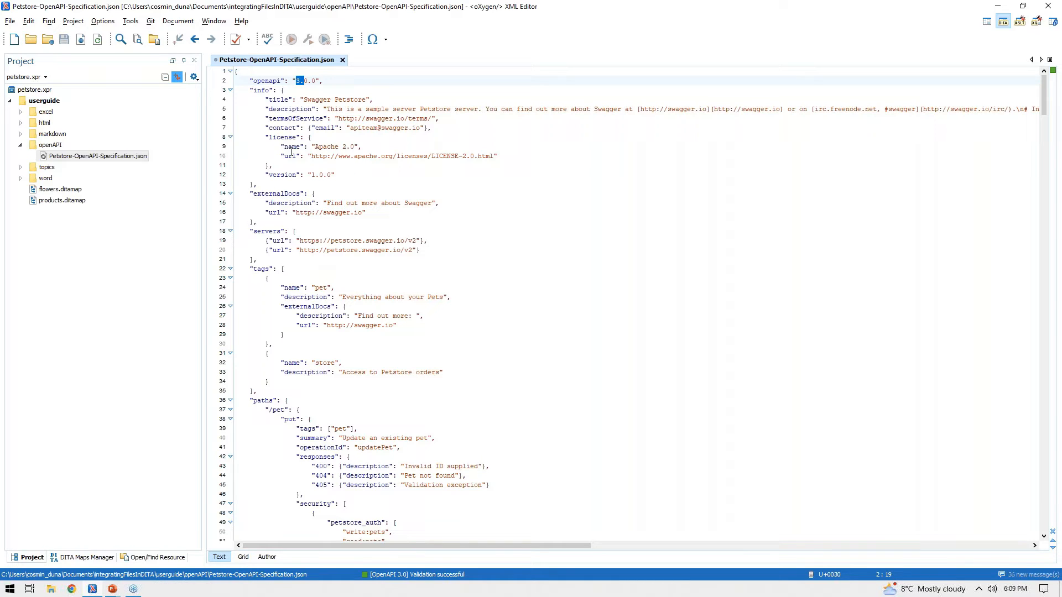
Examine the OpenAPI specification's info, externalDocs, servers, tags, paths and components sections in the JSON source
{"action": "left_click", "coordinate": [284, 90]}
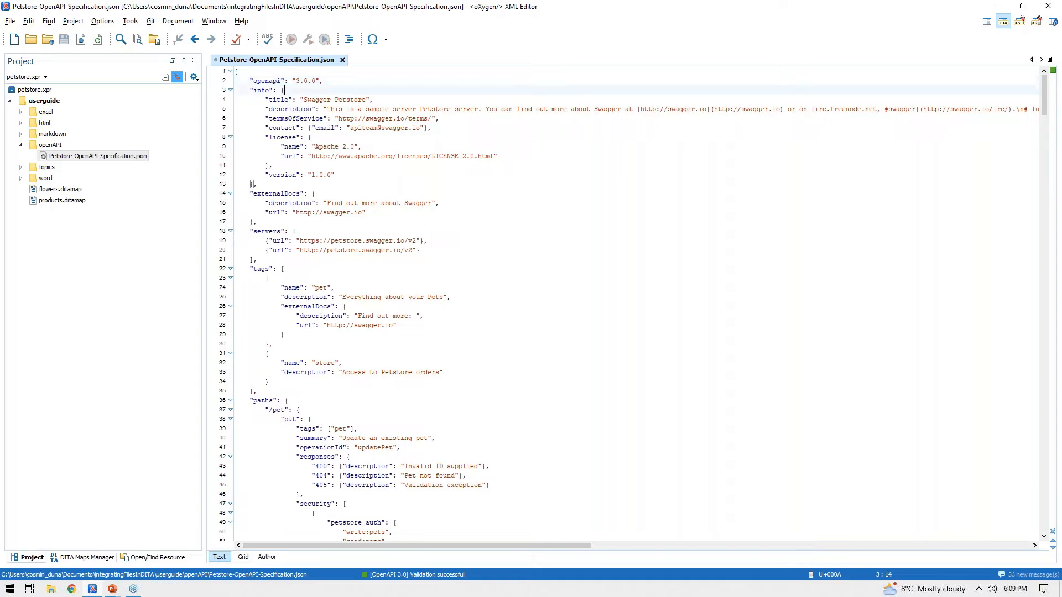
{"action": "double_click", "coordinate": [285, 90]}
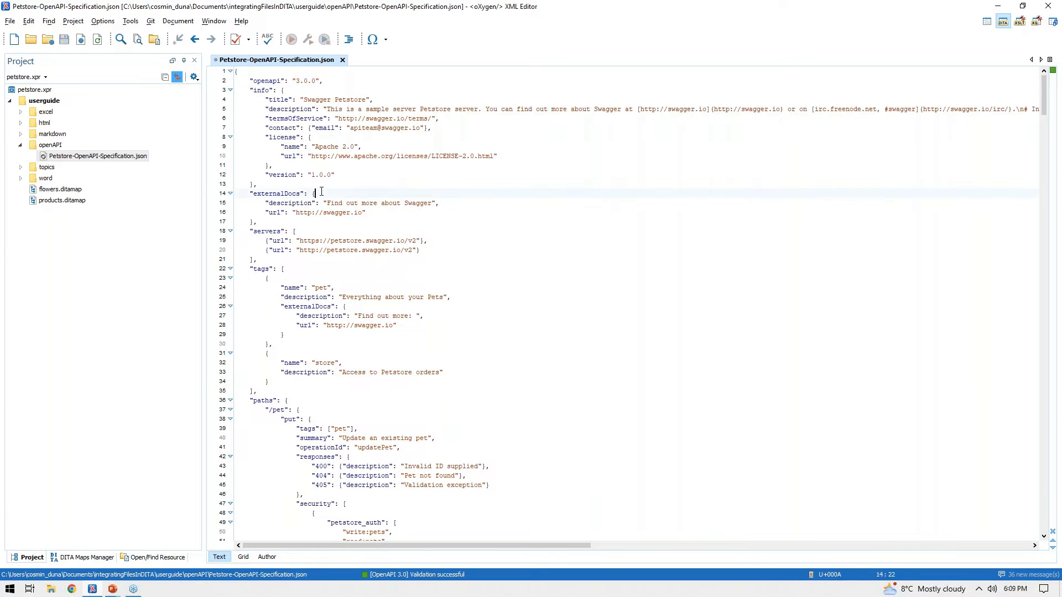
{"action": "double_click", "coordinate": [314, 194]}
{"action": "double_click", "coordinate": [301, 232]}
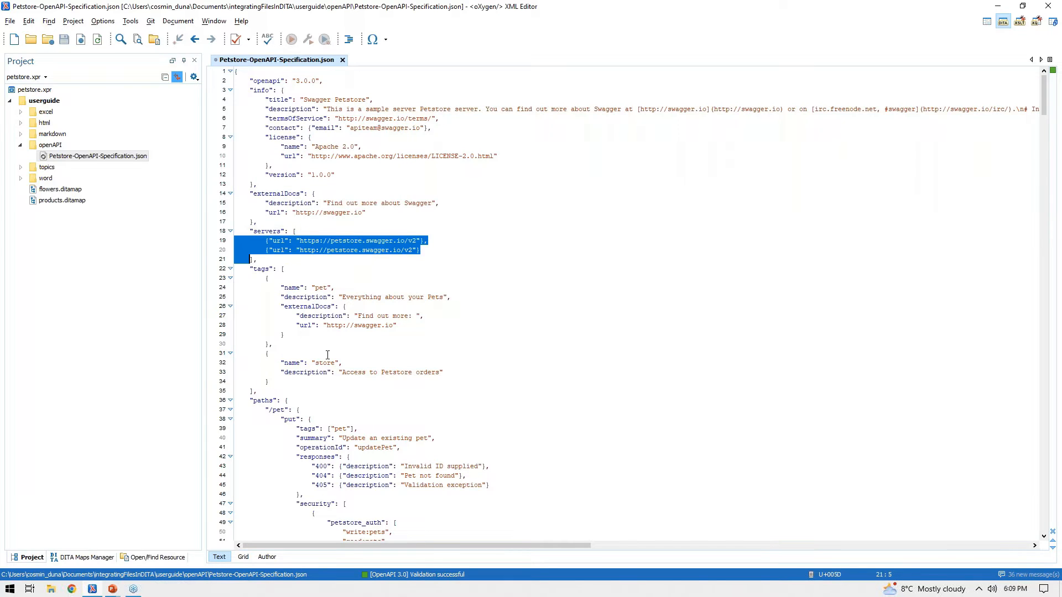
{"action": "left_click", "coordinate": [302, 269]}
{"action": "scroll", "coordinate": [309, 288], "scroll_direction": "down", "scroll_amount": 4}
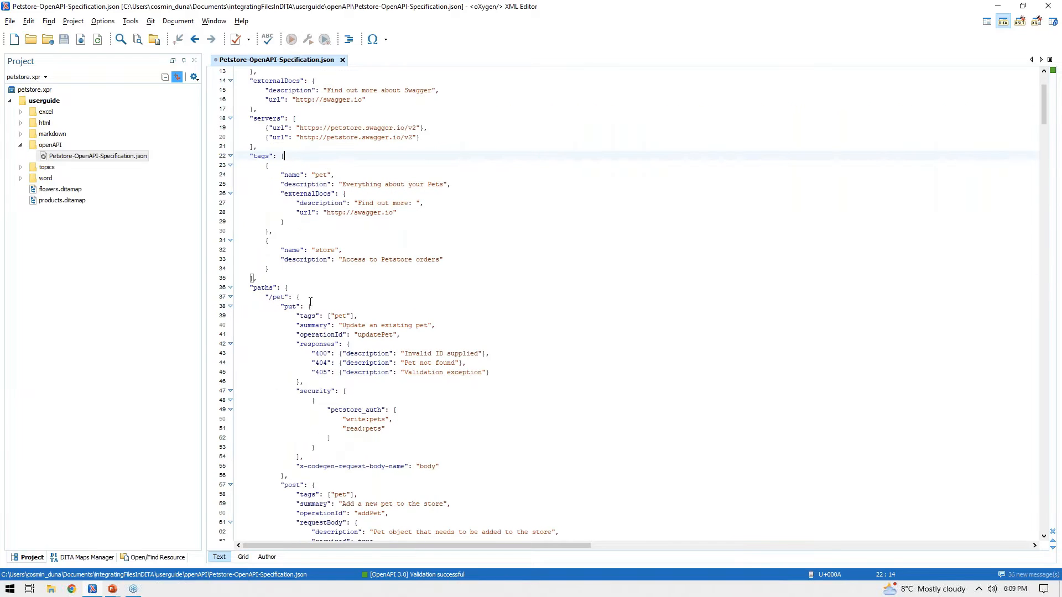
{"action": "scroll", "coordinate": [313, 303], "scroll_direction": "down", "scroll_amount": 2}
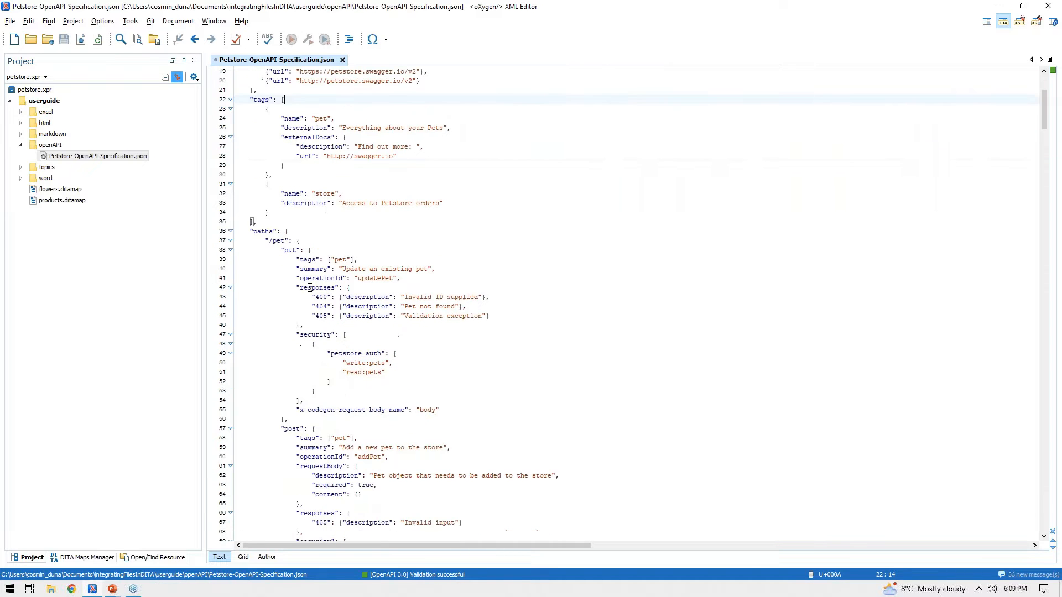
{"action": "double_click", "coordinate": [317, 250]}
{"action": "scroll", "coordinate": [321, 260], "scroll_direction": "down", "scroll_amount": 20}
{"action": "scroll", "coordinate": [323, 267], "scroll_direction": "down", "scroll_amount": 20}
{"action": "scroll", "coordinate": [314, 344], "scroll_direction": "down", "scroll_amount": 20}
{"action": "scroll", "coordinate": [308, 281], "scroll_direction": "up", "scroll_amount": 20}
{"action": "left_click", "coordinate": [318, 238]}
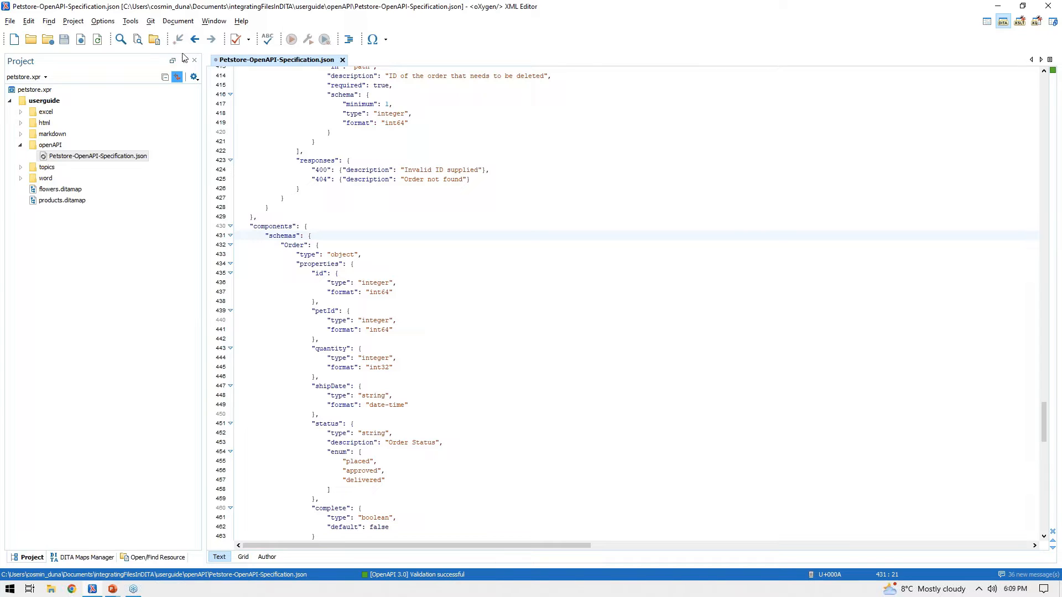
{"action": "left_click", "coordinate": [234, 42]}
Open products.ditamap from the project, open its Benefits topic and switch the topic to Author mode
{"action": "left_click", "coordinate": [65, 205]}
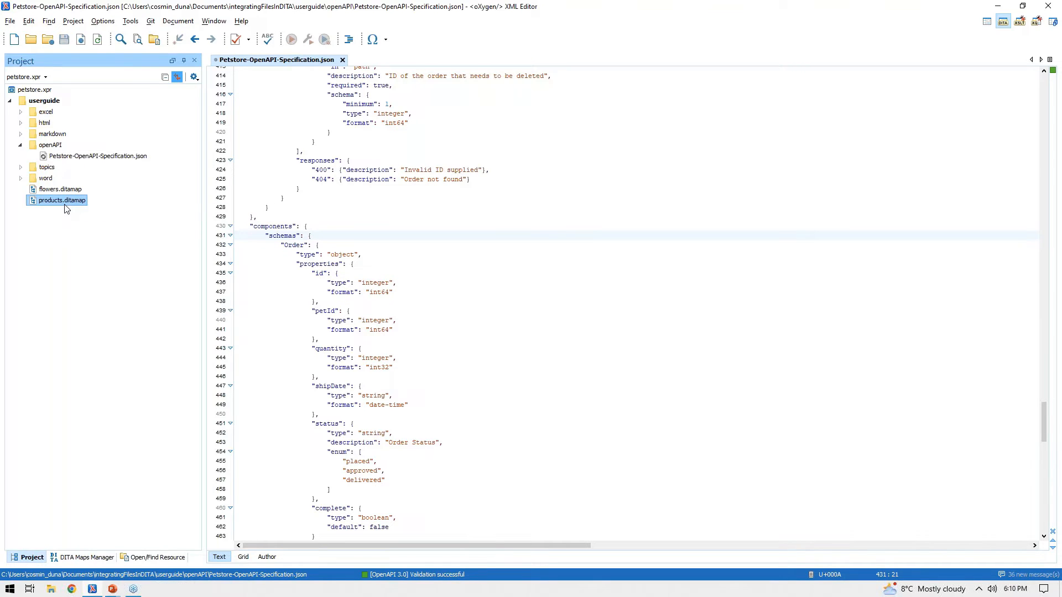
{"action": "double_click", "coordinate": [65, 202]}
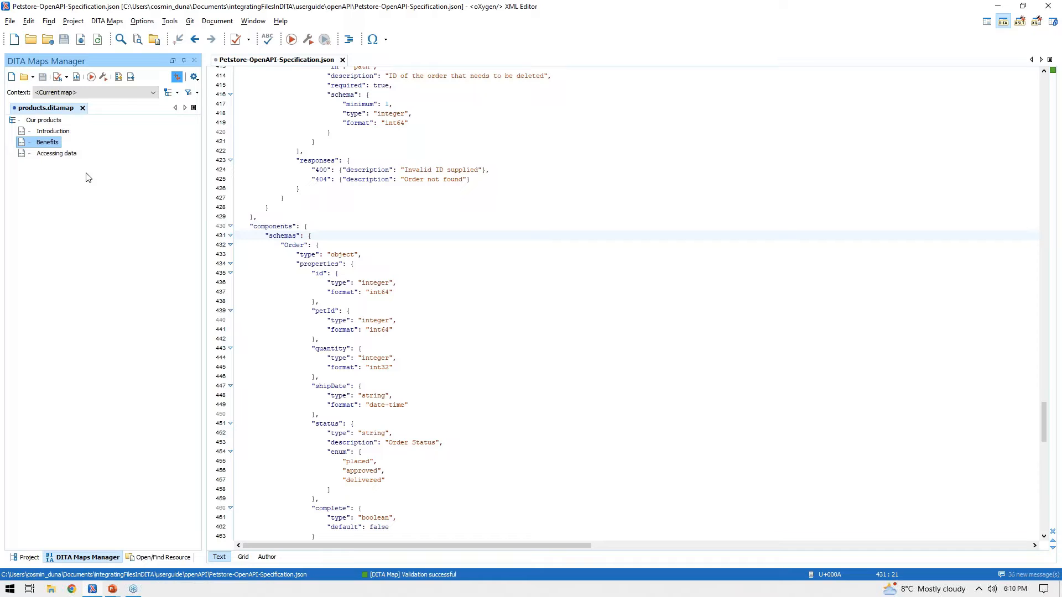
{"action": "double_click", "coordinate": [47, 142]}
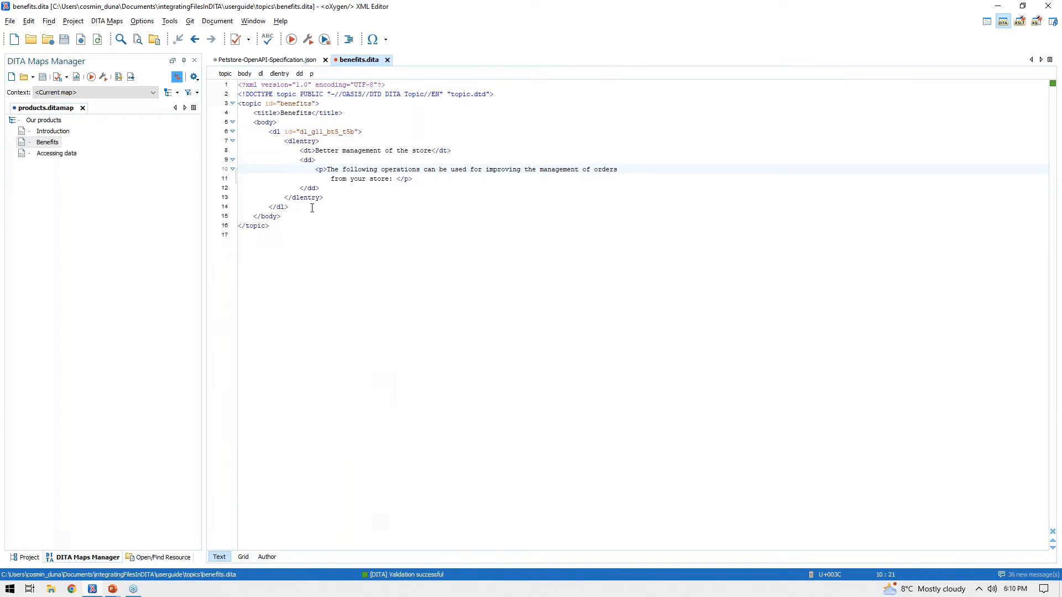
{"action": "left_click", "coordinate": [267, 557]}
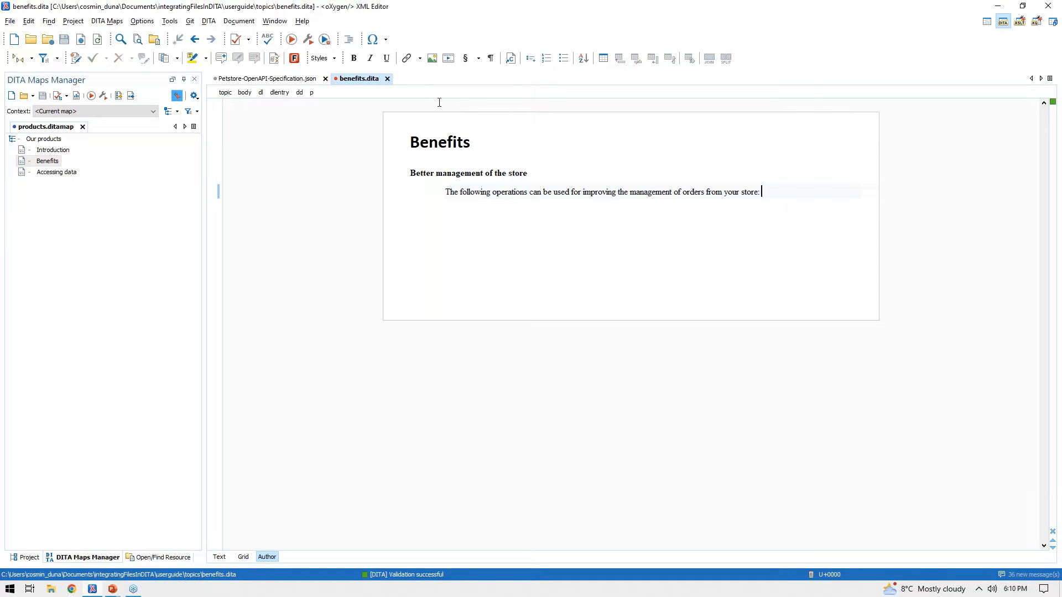
{"action": "left_click", "coordinate": [417, 59]}
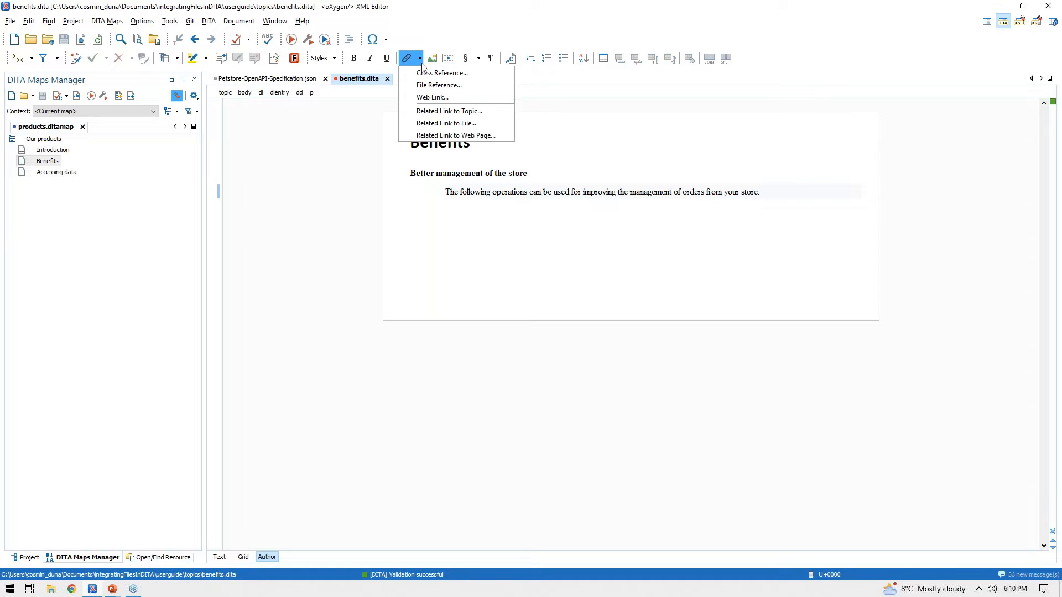
{"action": "right_click", "coordinate": [768, 191]}
{"action": "mouse_move", "coordinate": [802, 287]}
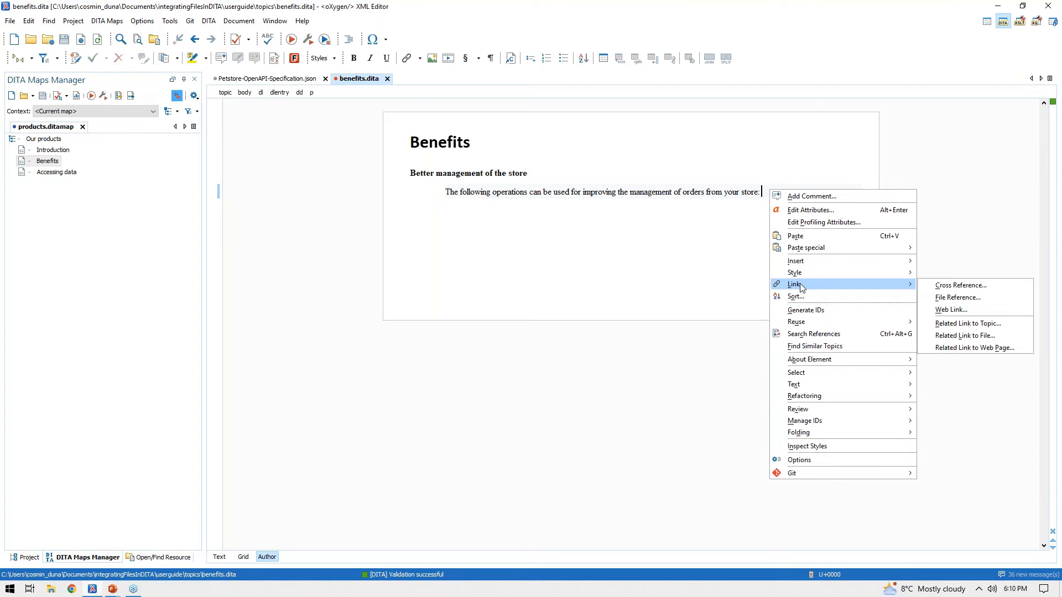
{"action": "left_click", "coordinate": [899, 41]}
Start a cross reference at the end of the Benefits paragraph, targeting openAPI/Petstore-OpenAPI-Specification.json through the DITA Compatible Files filter
{"action": "right_click", "coordinate": [787, 192]}
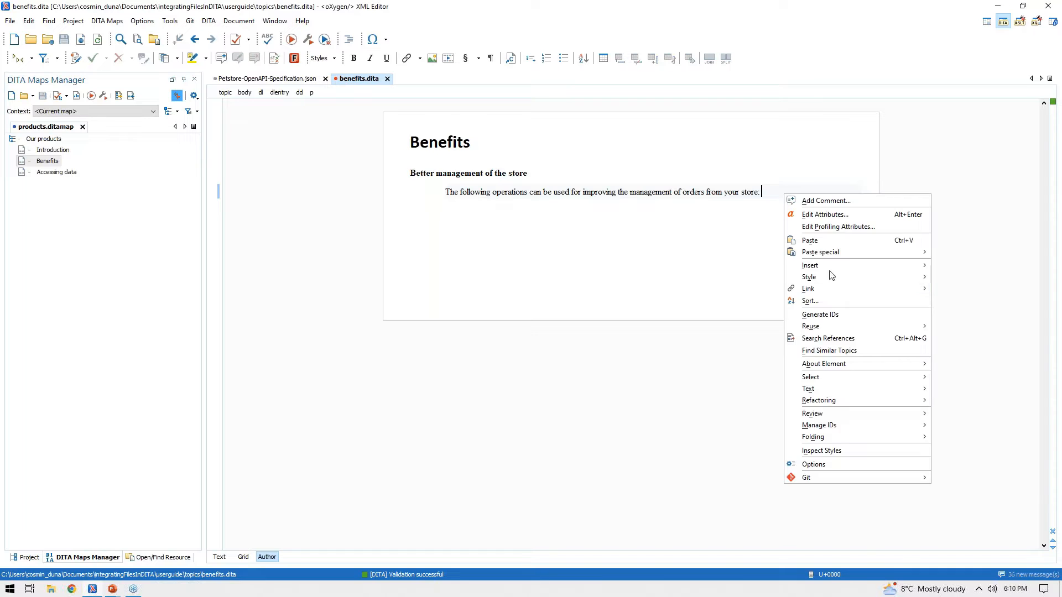
{"action": "mouse_move", "coordinate": [832, 286]}
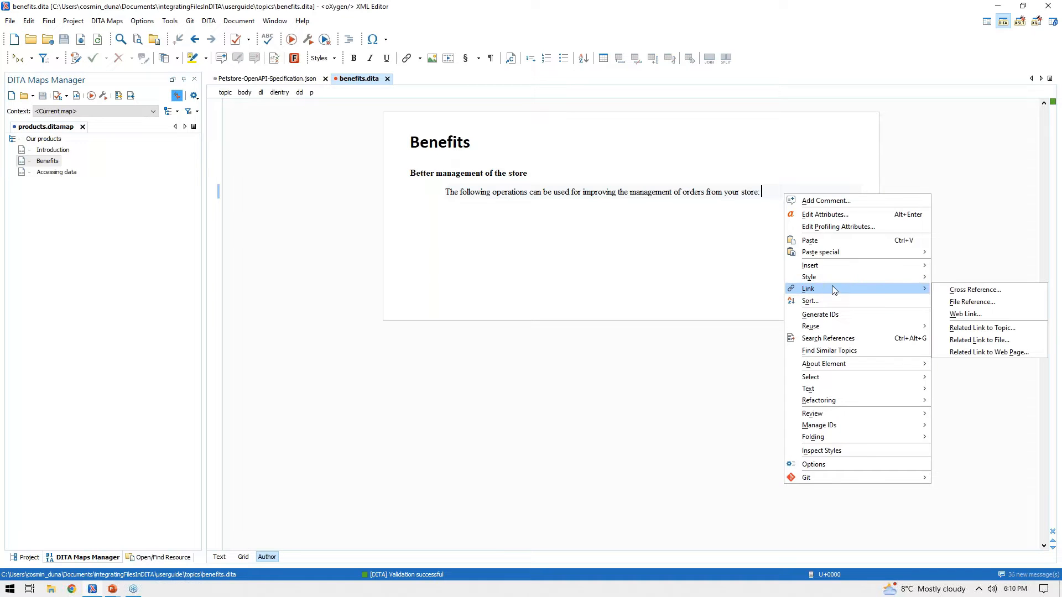
{"action": "left_click", "coordinate": [975, 289]}
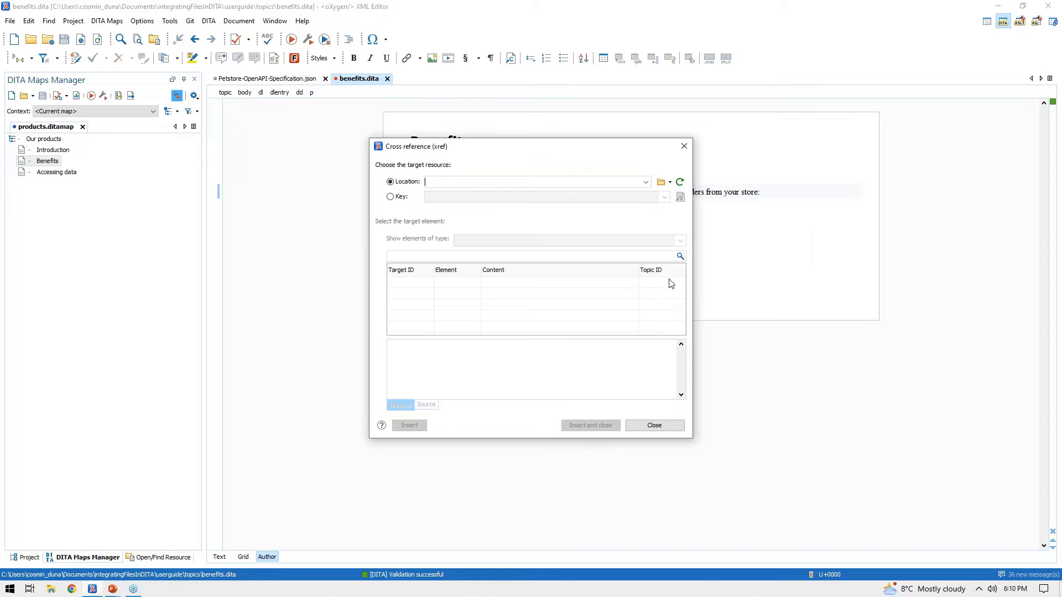
{"action": "left_click", "coordinate": [661, 182]}
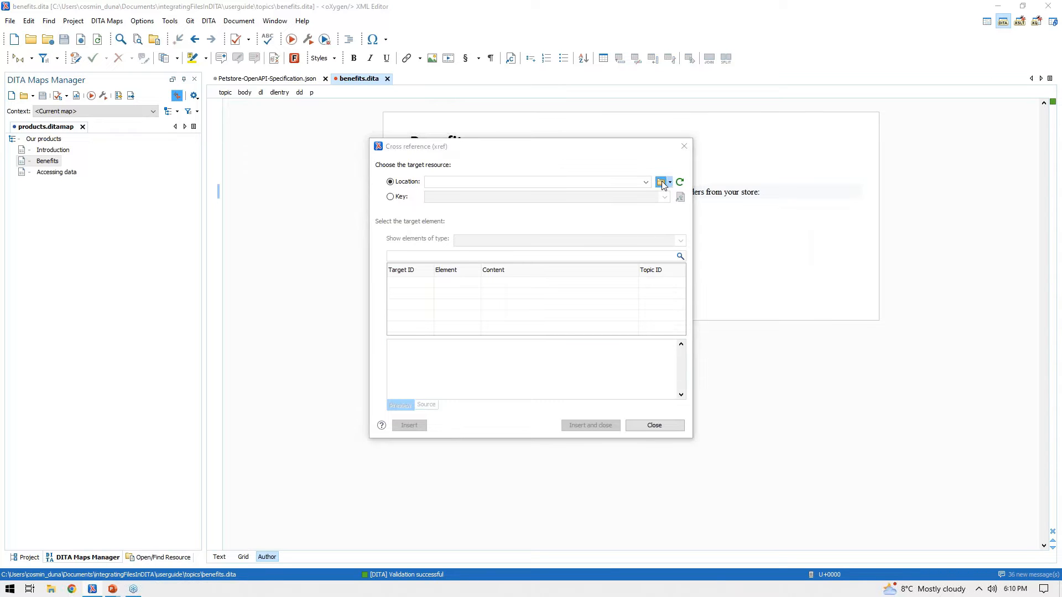
{"action": "left_click", "coordinate": [622, 181]}
{"action": "left_click_drag", "start_coordinate": [621, 164], "coordinate": [504, 82]}
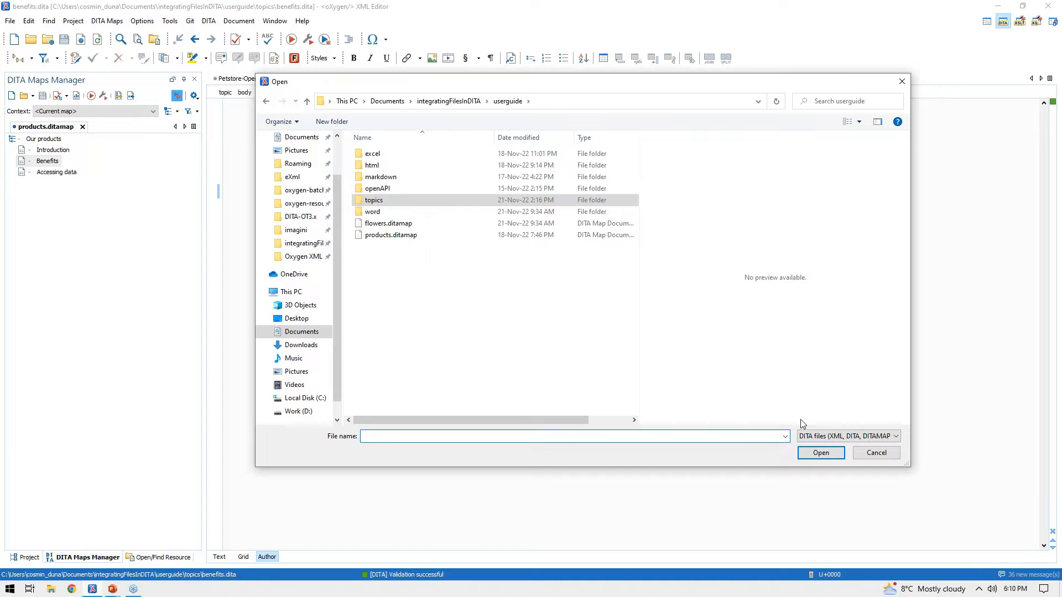
{"action": "left_click", "coordinate": [837, 436]}
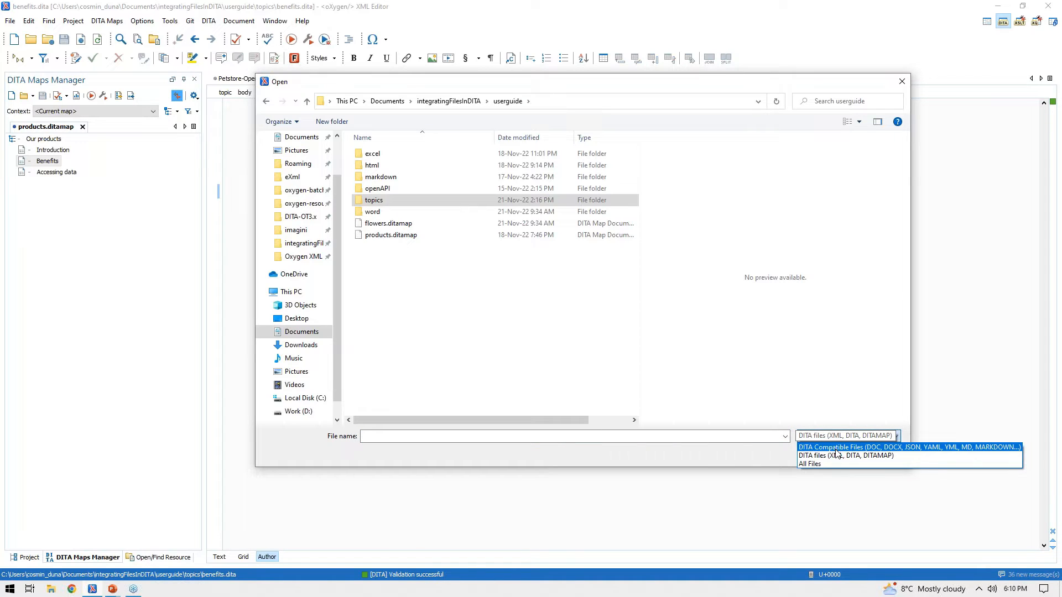
{"action": "left_click", "coordinate": [836, 450]}
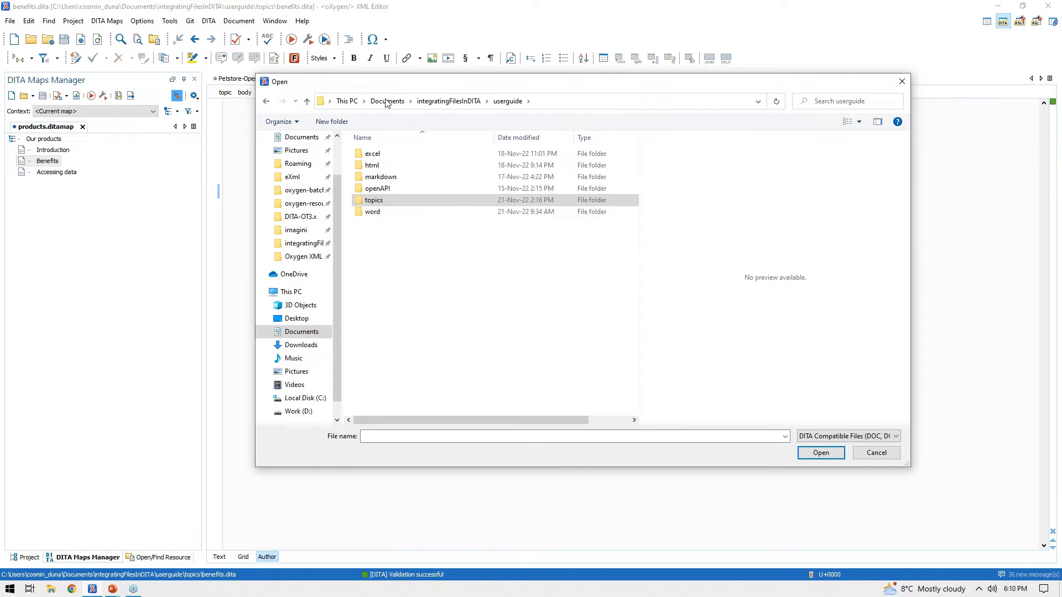
{"action": "double_click", "coordinate": [387, 189]}
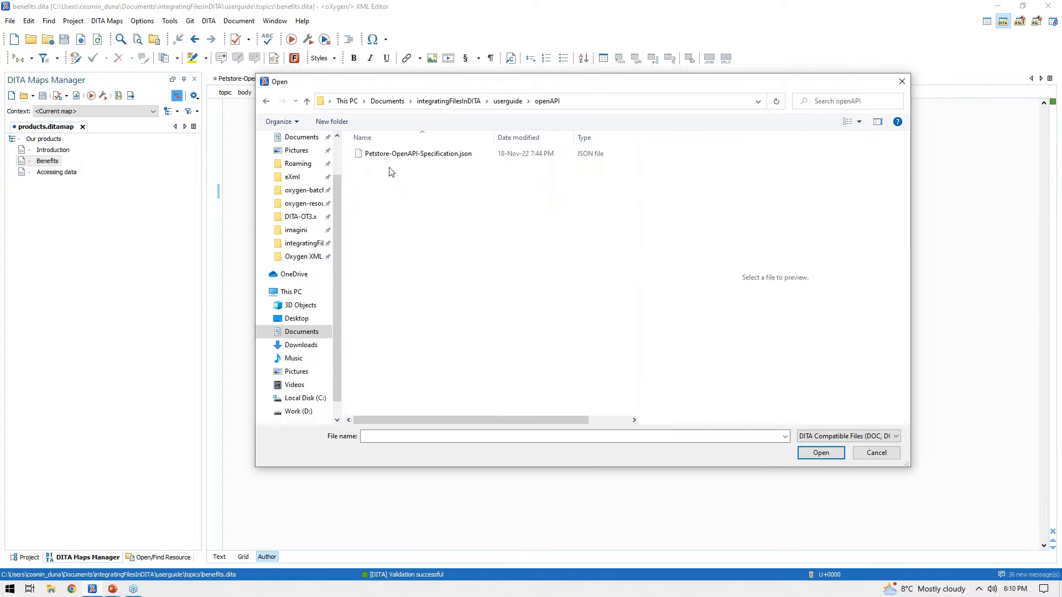
{"action": "left_click", "coordinate": [401, 160]}
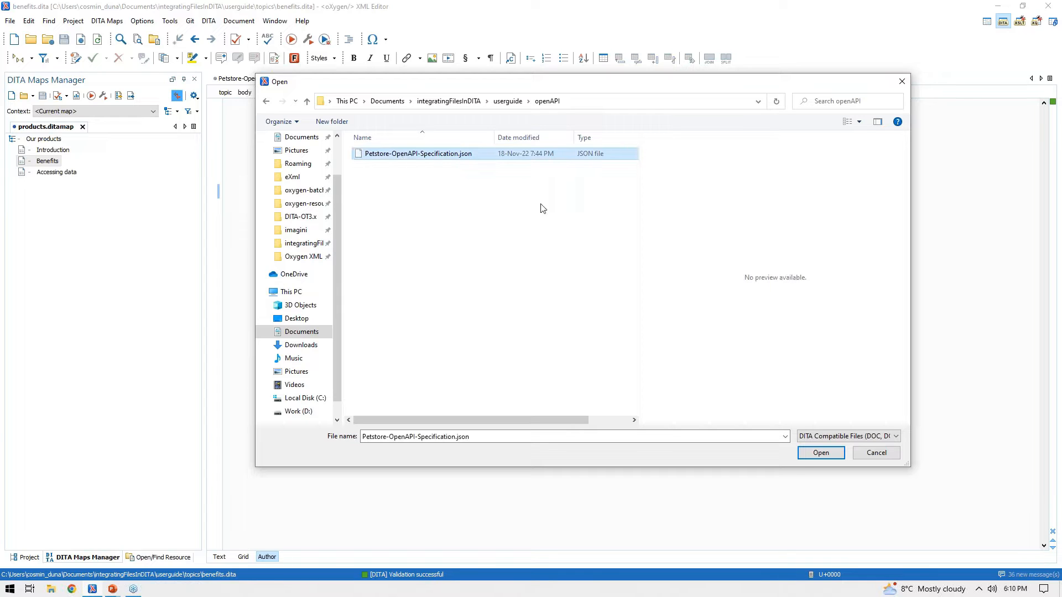
{"action": "left_click", "coordinate": [814, 455]}
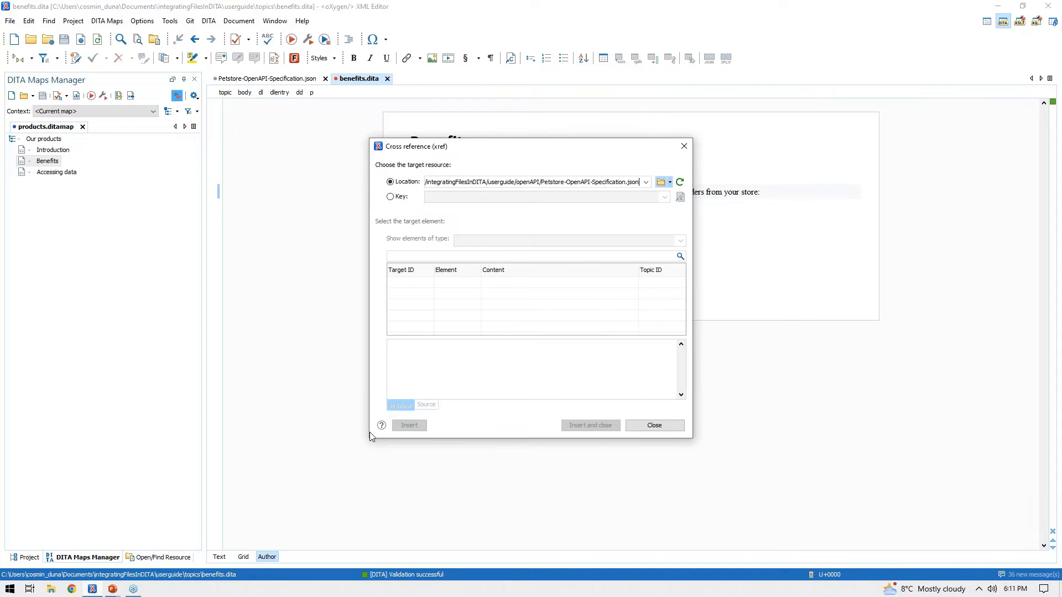
Enlarge the cross reference dialog and preview the introTopic, pet, updatePet and updatePet-shortdesc-ph target elements
{"action": "left_click_drag", "start_coordinate": [369, 438], "coordinate": [229, 503]}
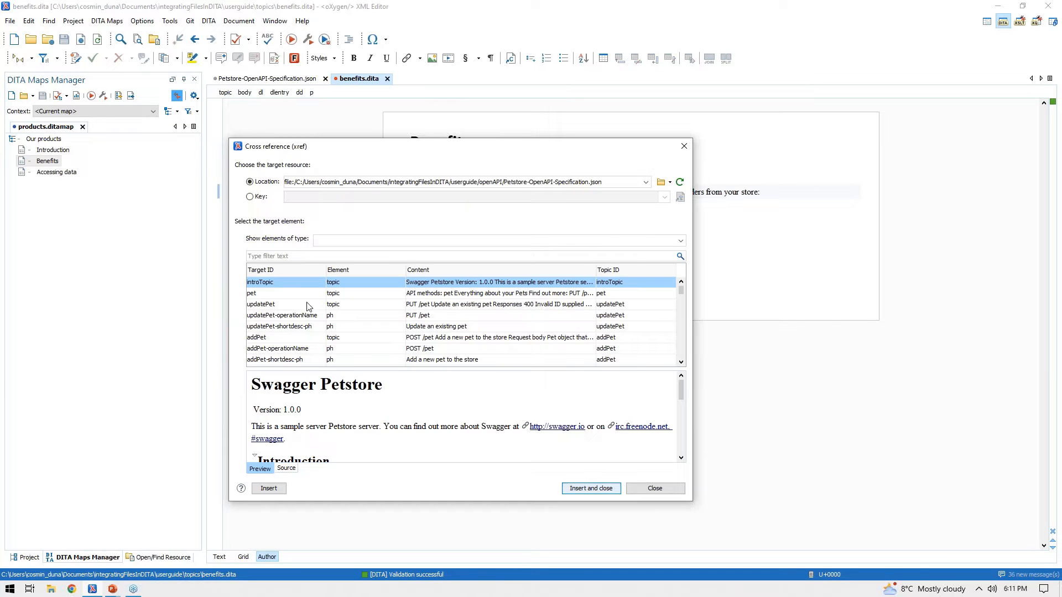
{"action": "scroll", "coordinate": [324, 406], "scroll_direction": "down", "scroll_amount": 3}
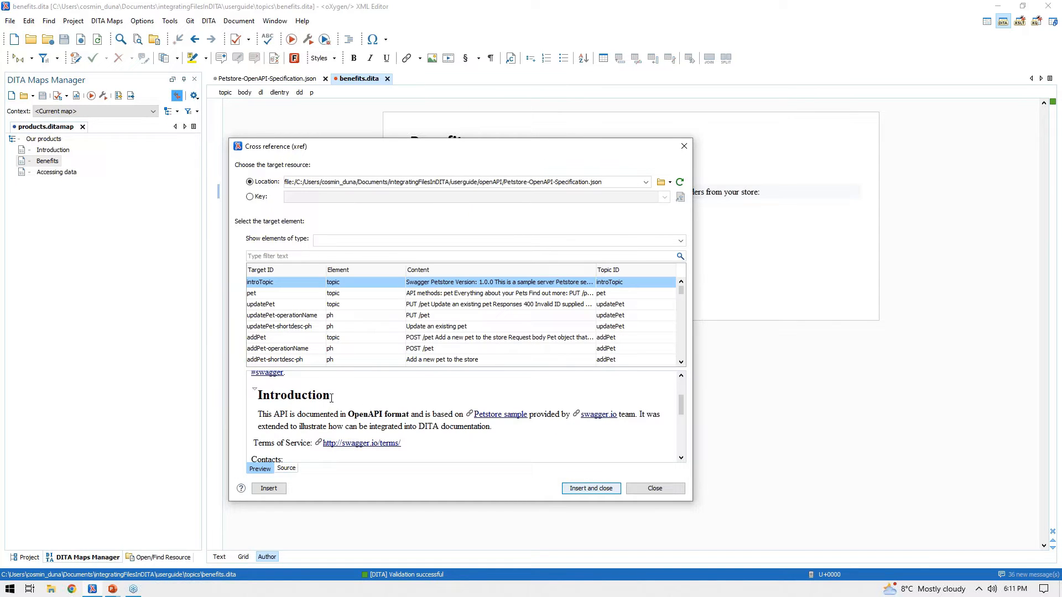
{"action": "scroll", "coordinate": [331, 396], "scroll_direction": "down", "scroll_amount": 5}
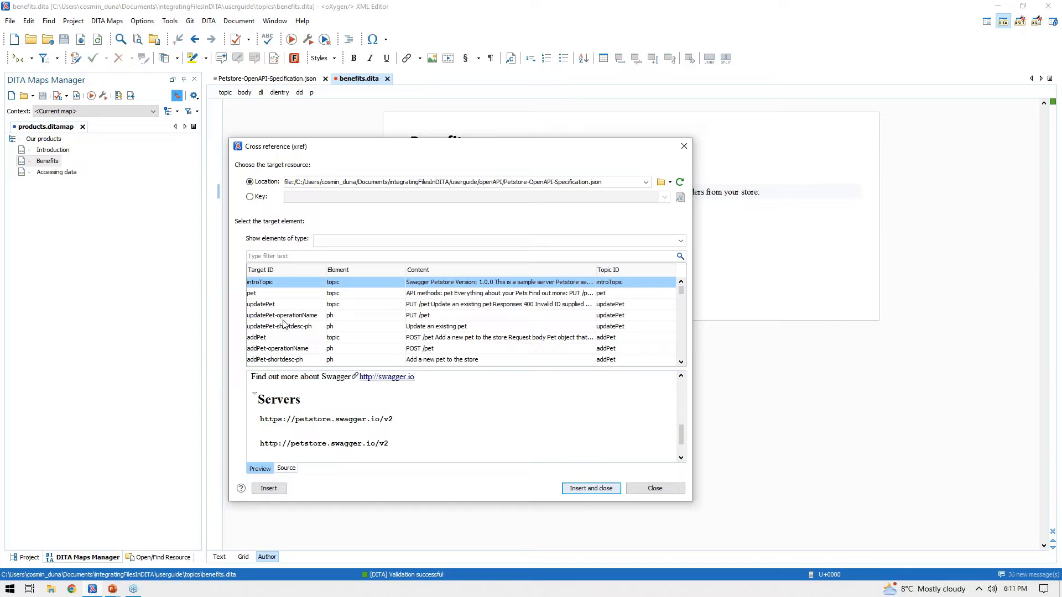
{"action": "left_click", "coordinate": [275, 294]}
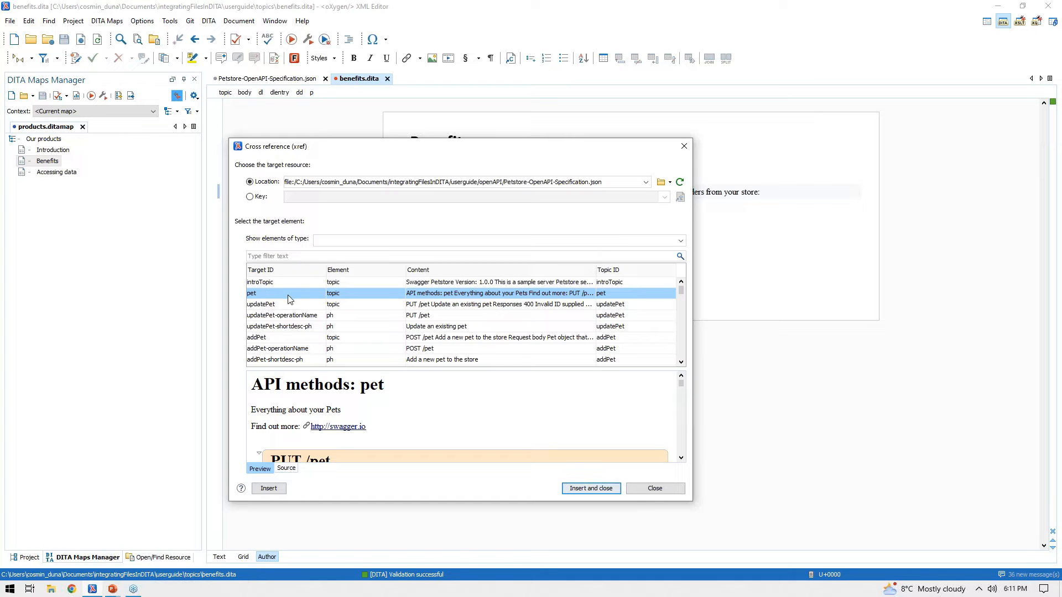
{"action": "left_click_drag", "start_coordinate": [359, 388], "coordinate": [382, 391]}
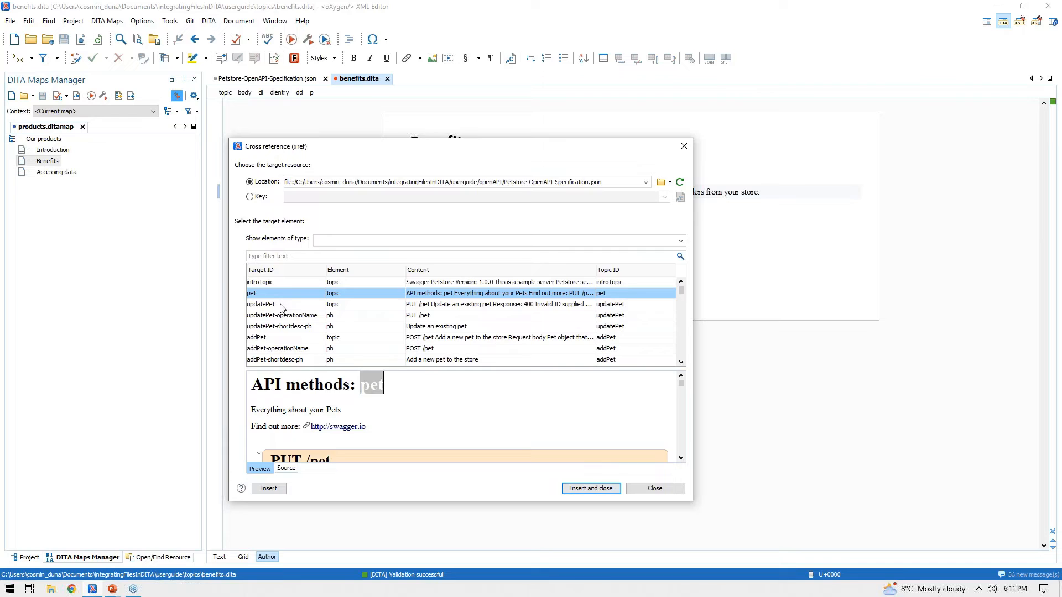
{"action": "left_click", "coordinate": [299, 305]}
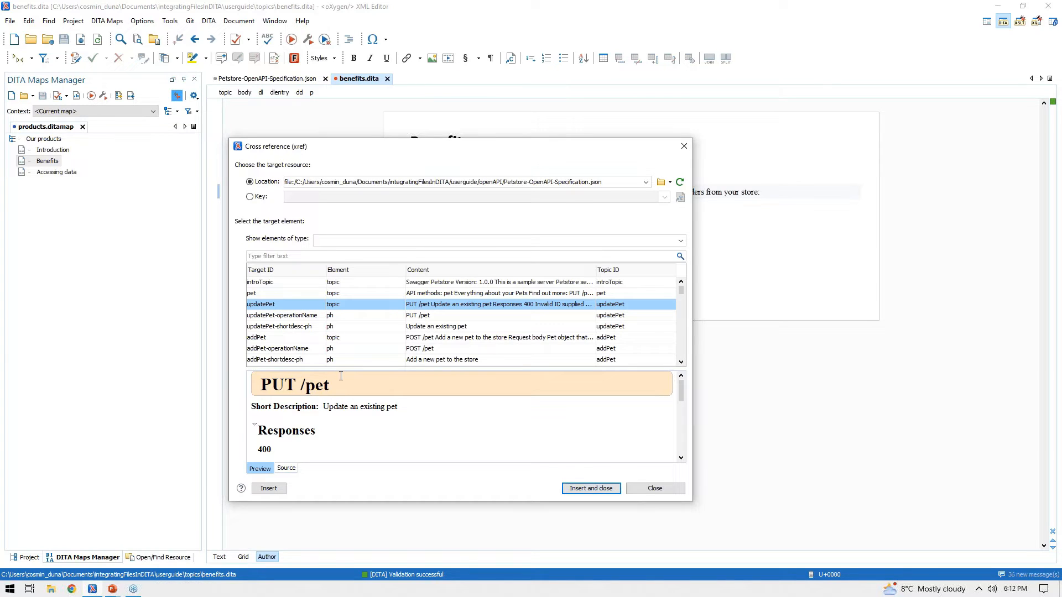
{"action": "double_click", "coordinate": [299, 386]}
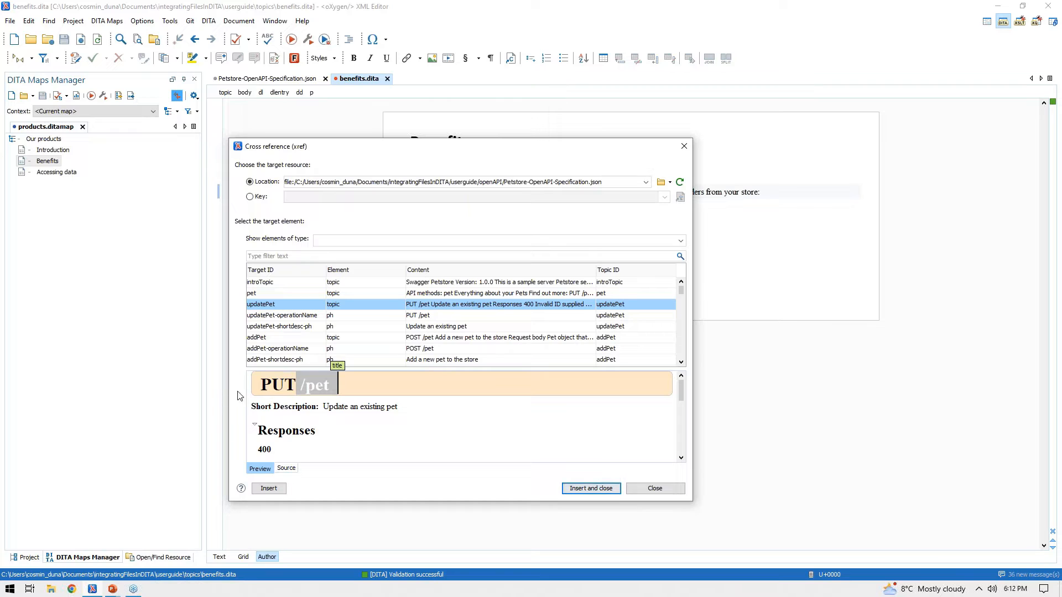
{"action": "left_click_drag", "start_coordinate": [261, 386], "coordinate": [295, 386]}
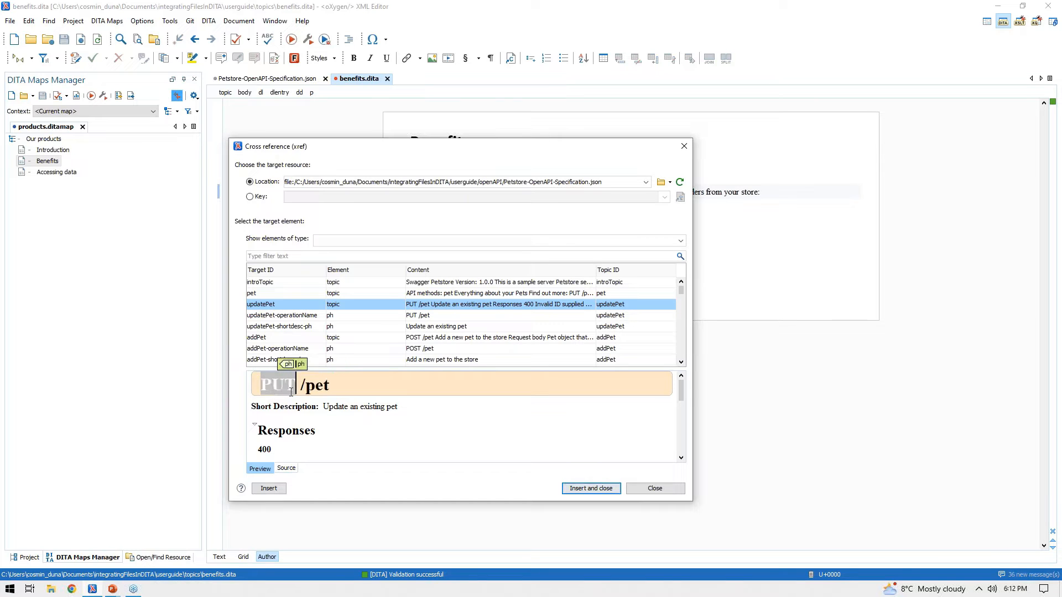
{"action": "left_click", "coordinate": [297, 316]}
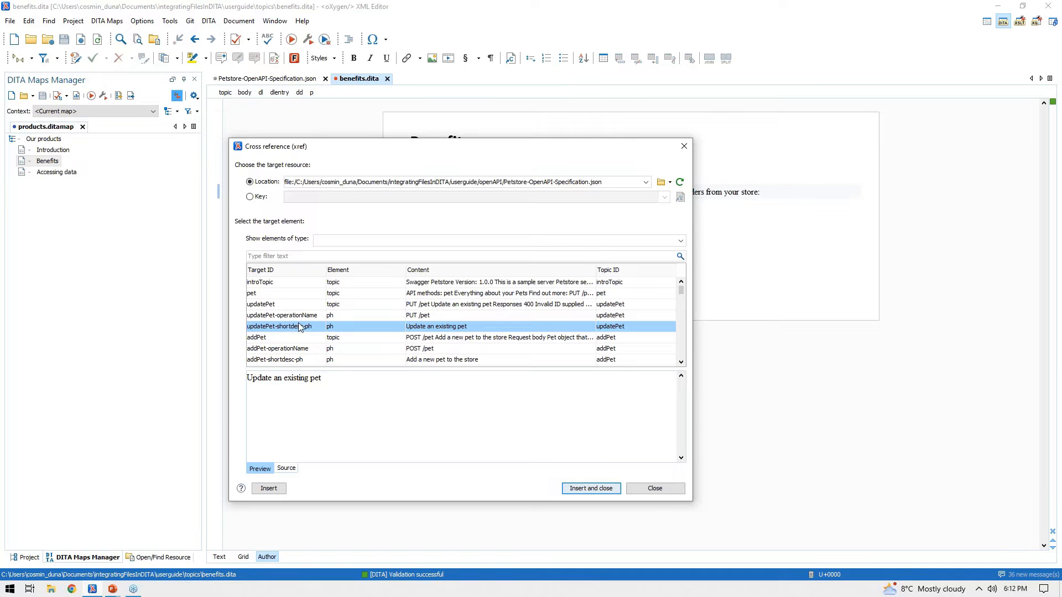
Preview the components and schemas topics further down the list of target elements
{"action": "scroll", "coordinate": [299, 327], "scroll_direction": "down", "scroll_amount": 10}
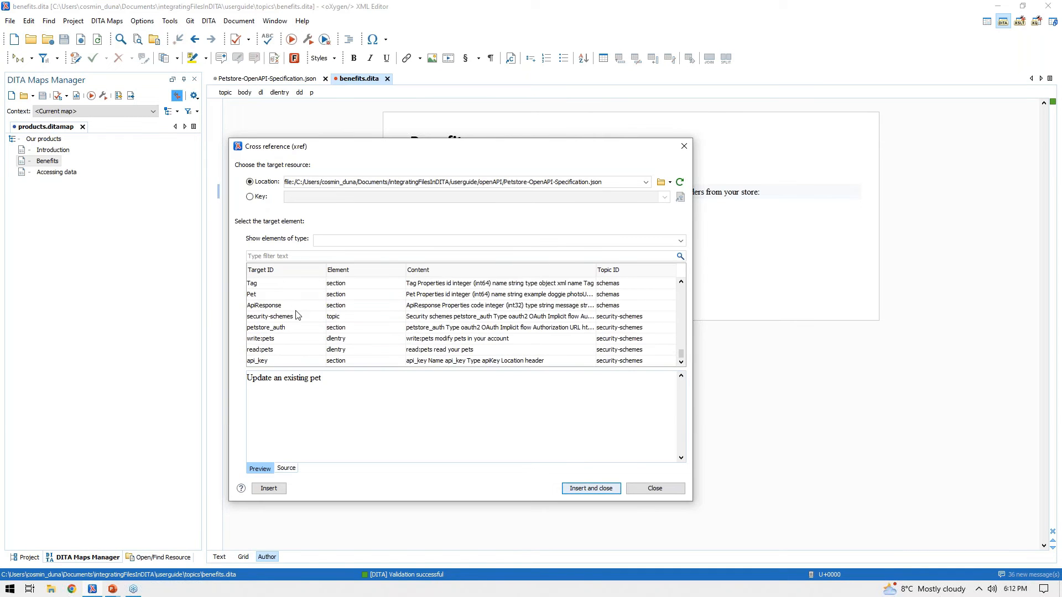
{"action": "scroll", "coordinate": [293, 319], "scroll_direction": "up", "scroll_amount": 2}
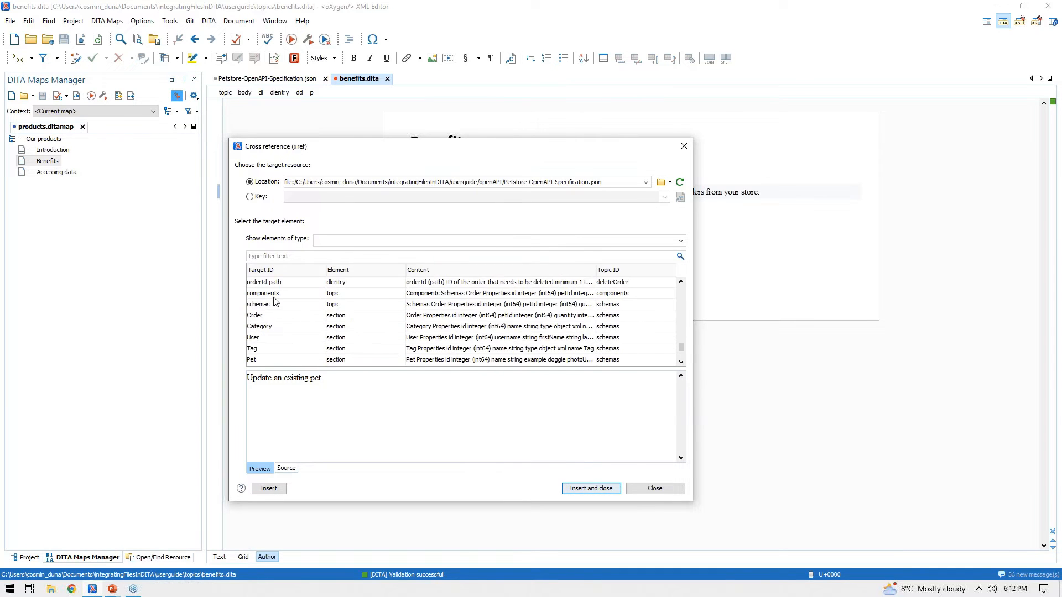
{"action": "left_click", "coordinate": [273, 294]}
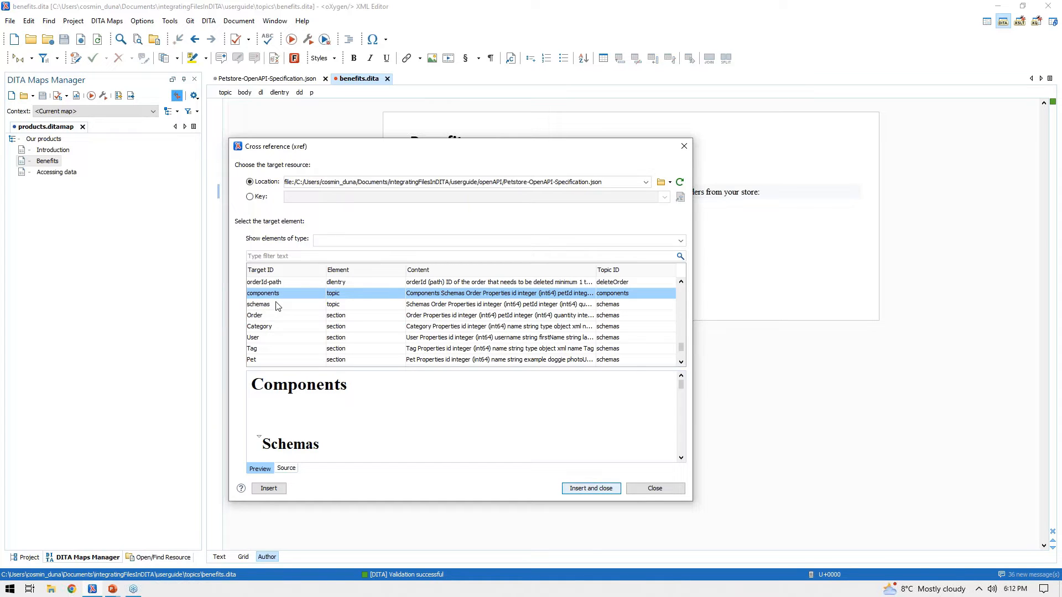
{"action": "left_click", "coordinate": [272, 305]}
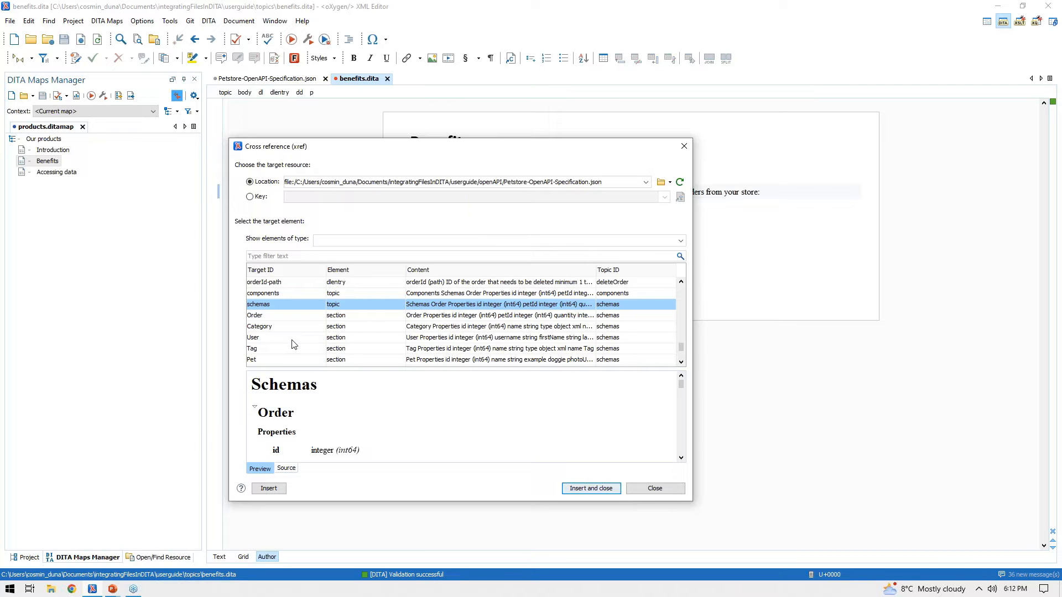
Filter the cross reference's target elements by "store" and preview the getOrderById operation name element
{"action": "scroll", "coordinate": [289, 339], "scroll_direction": "up", "scroll_amount": 5}
{"action": "scroll", "coordinate": [285, 331], "scroll_direction": "up", "scroll_amount": 5}
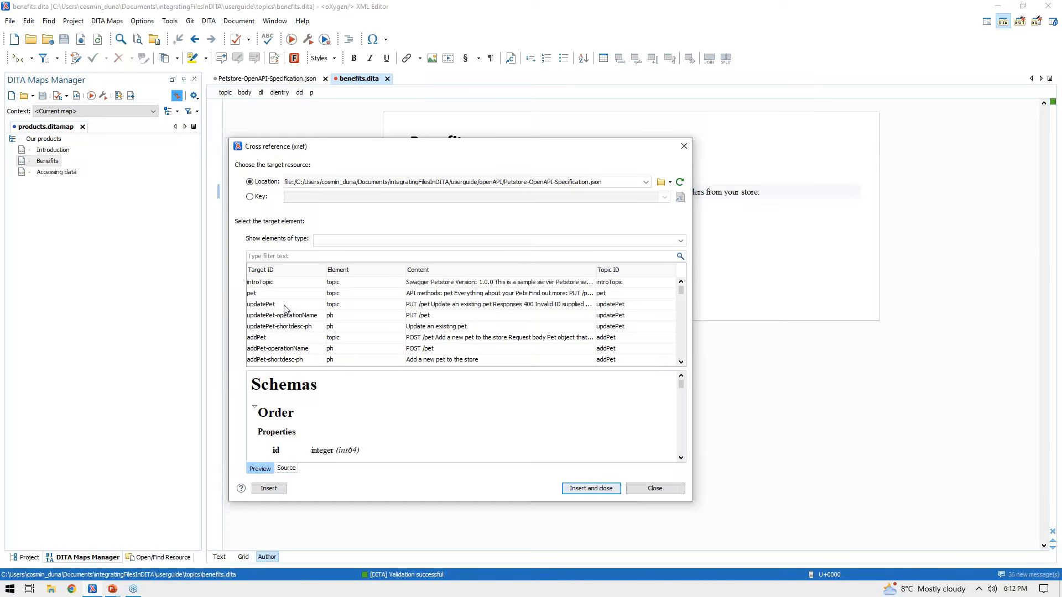
{"action": "left_click", "coordinate": [283, 258]}
{"action": "type", "text": "store"}
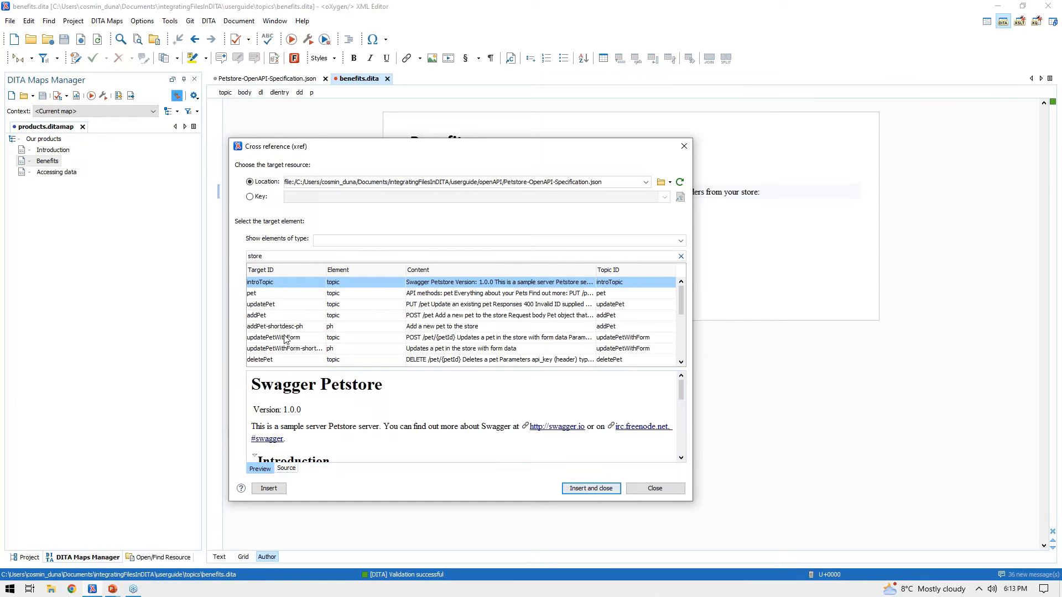
{"action": "scroll", "coordinate": [276, 318], "scroll_direction": "down", "scroll_amount": 5}
{"action": "scroll", "coordinate": [276, 309], "scroll_direction": "up", "scroll_amount": 5}
{"action": "scroll", "coordinate": [276, 304], "scroll_direction": "down", "scroll_amount": 5}
{"action": "scroll", "coordinate": [279, 307], "scroll_direction": "up", "scroll_amount": 2}
{"action": "left_click_drag", "start_coordinate": [282, 257], "coordinate": [194, 254]}
{"action": "type", "text": "store"}
{"action": "scroll", "coordinate": [283, 332], "scroll_direction": "down", "scroll_amount": 5}
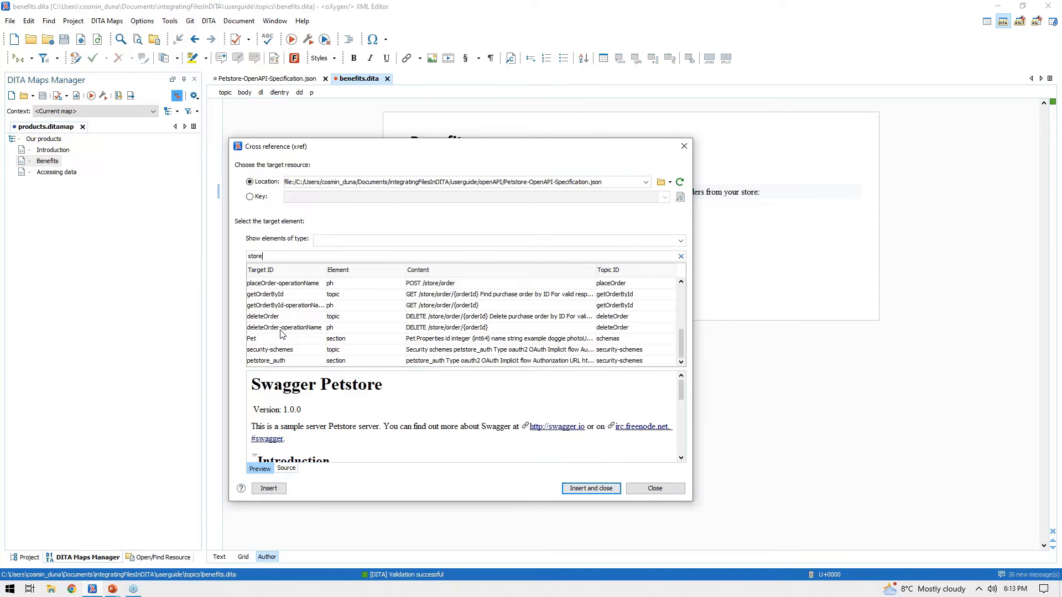
{"action": "left_click", "coordinate": [274, 307]}
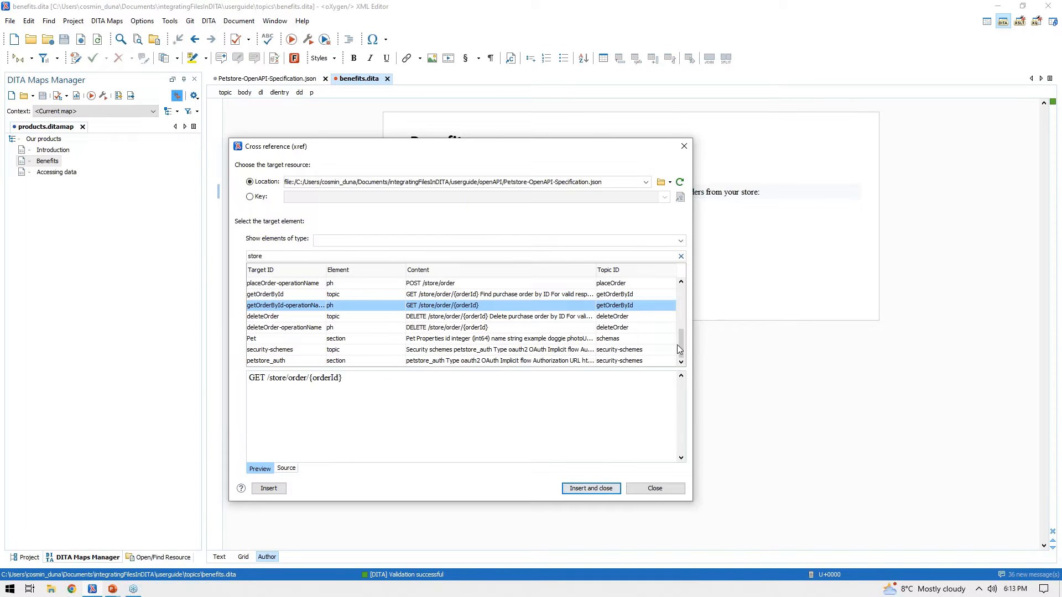
Insert the cross reference to the store topic of the OpenAPI specification and close the dialog
{"action": "left_click_drag", "start_coordinate": [683, 341], "coordinate": [687, 311]}
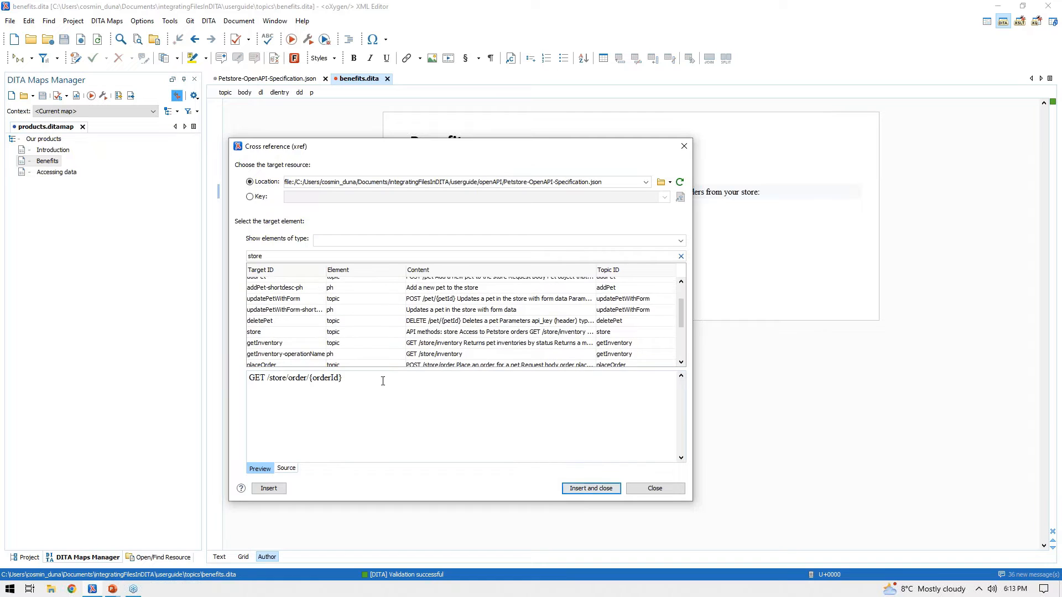
{"action": "left_click", "coordinate": [288, 333]}
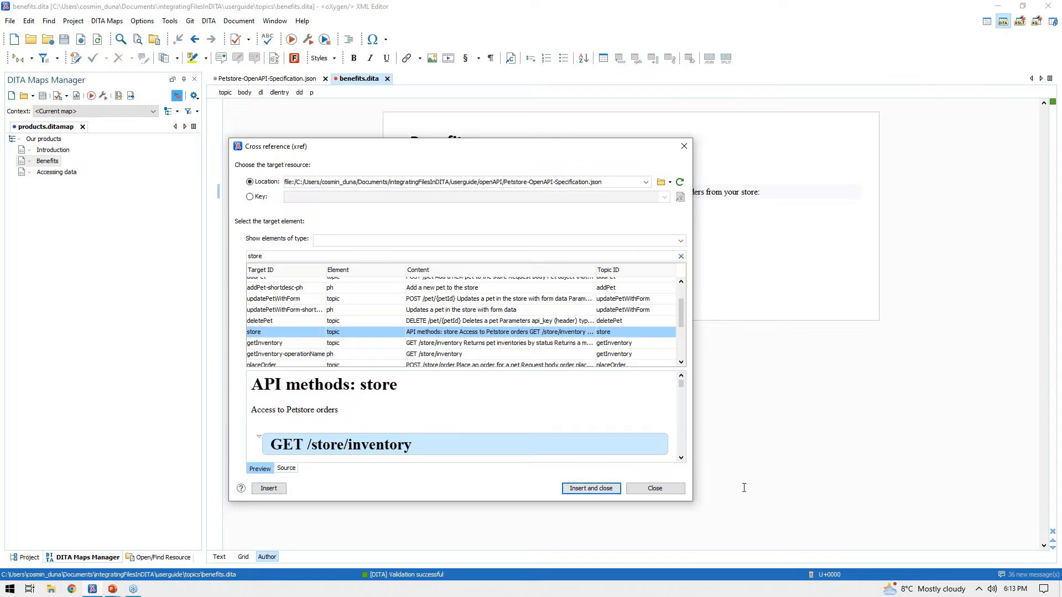
{"action": "left_click", "coordinate": [599, 488]}
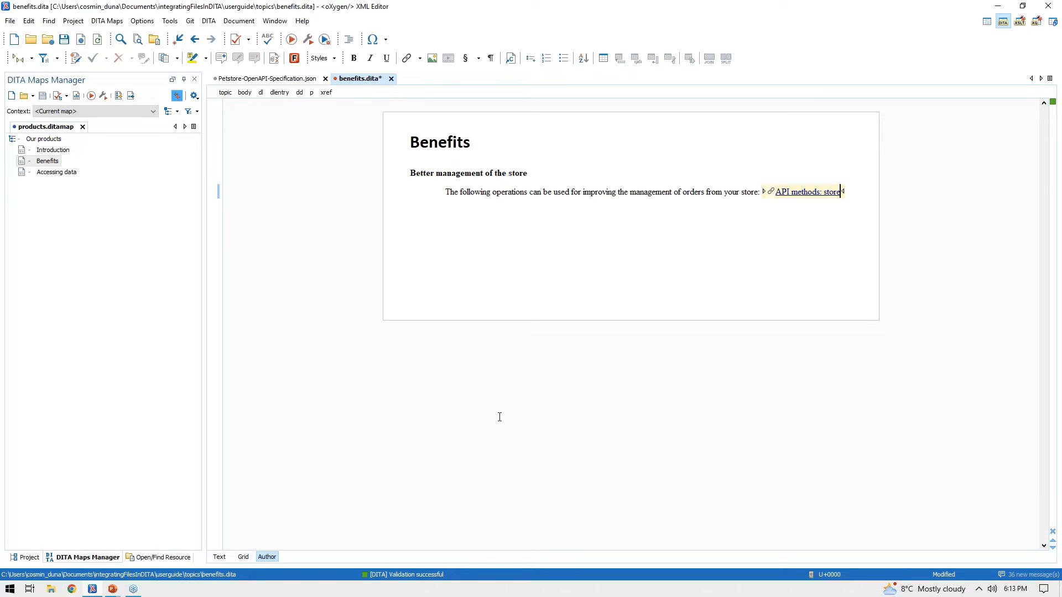
In Text mode, replace the anchor in the xref's href with store, chosen from the content completion proposals
{"action": "left_click", "coordinate": [219, 557]}
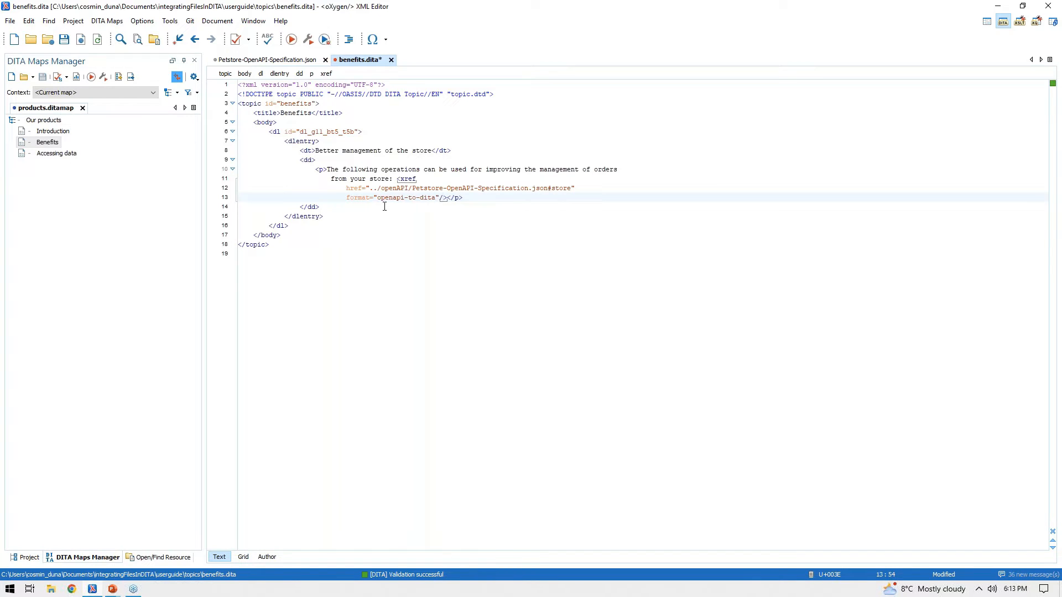
{"action": "double_click", "coordinate": [561, 189]}
{"action": "key", "text": "BackSpace"}
{"action": "key", "text": "ctrl+space"}
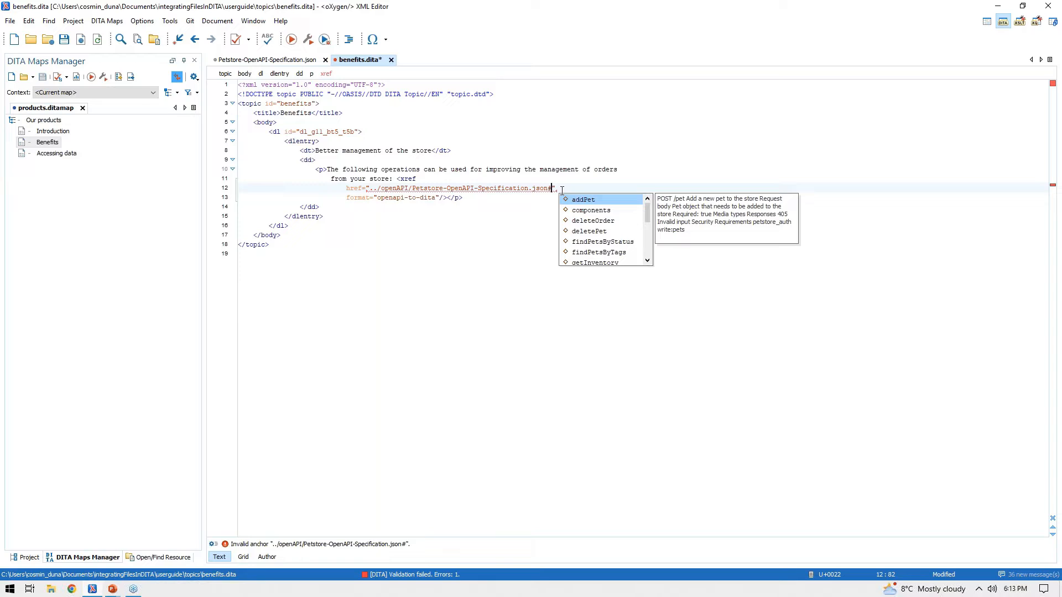
{"action": "type", "text": "store"}
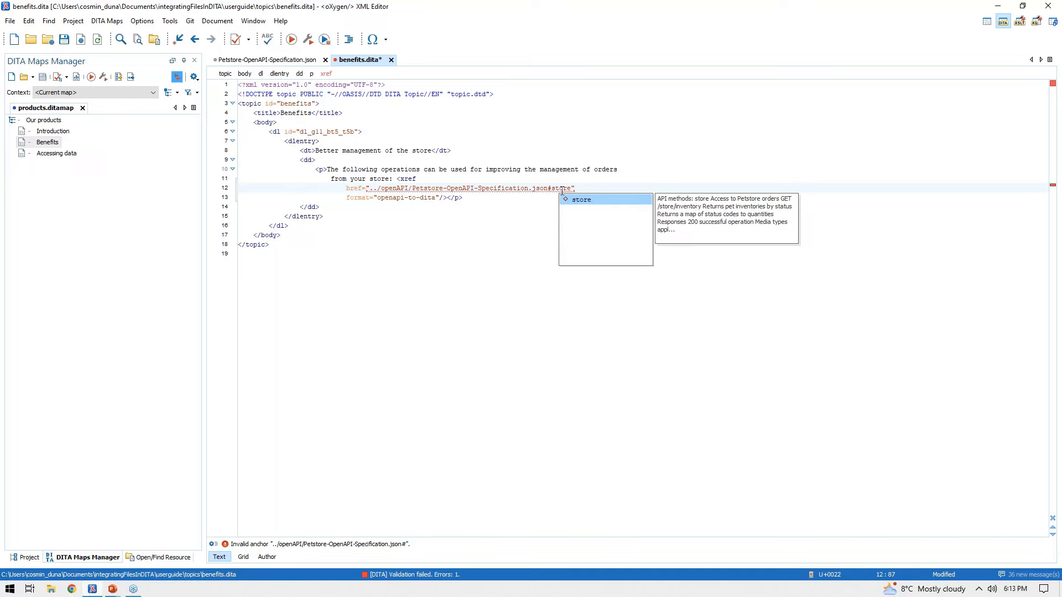
{"action": "key", "text": "Return"}
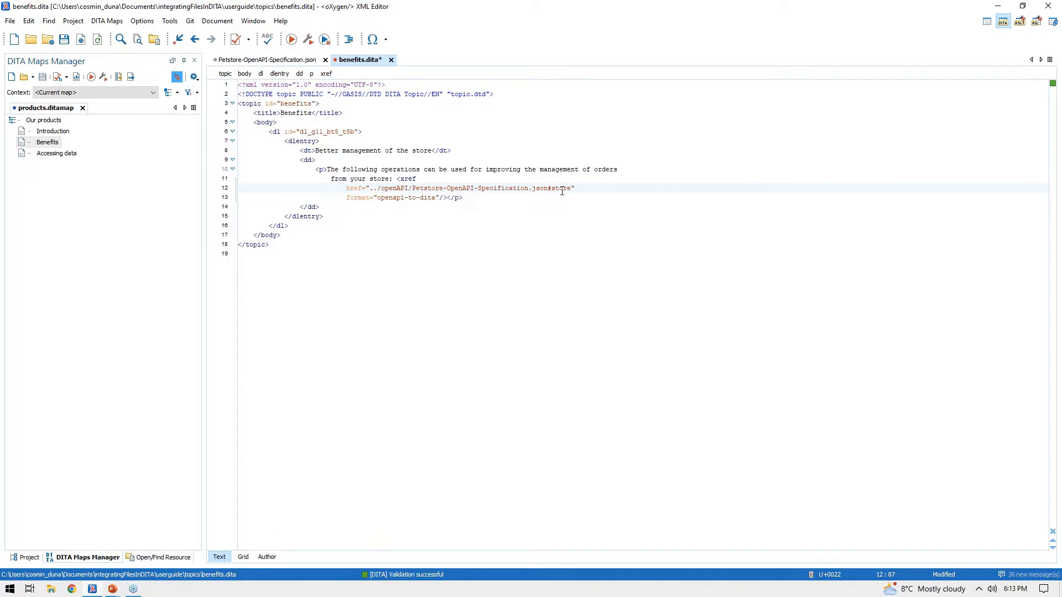
Save the Benefits topic and open the Accessing data topic from the map
{"action": "key", "text": "ctrl+s"}
{"action": "left_click", "coordinate": [61, 158]}
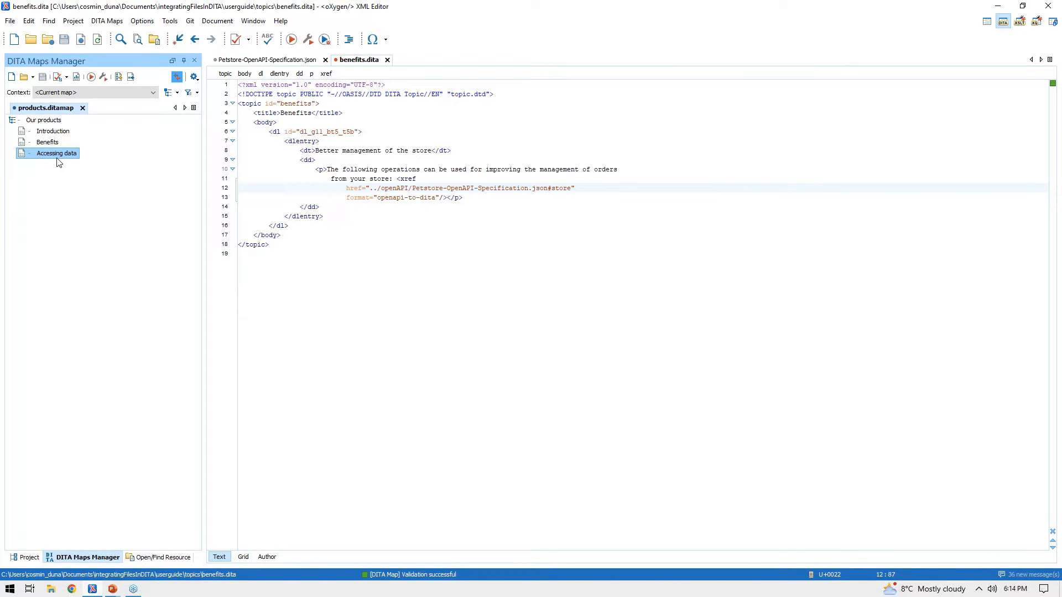
{"action": "double_click", "coordinate": [72, 153]}
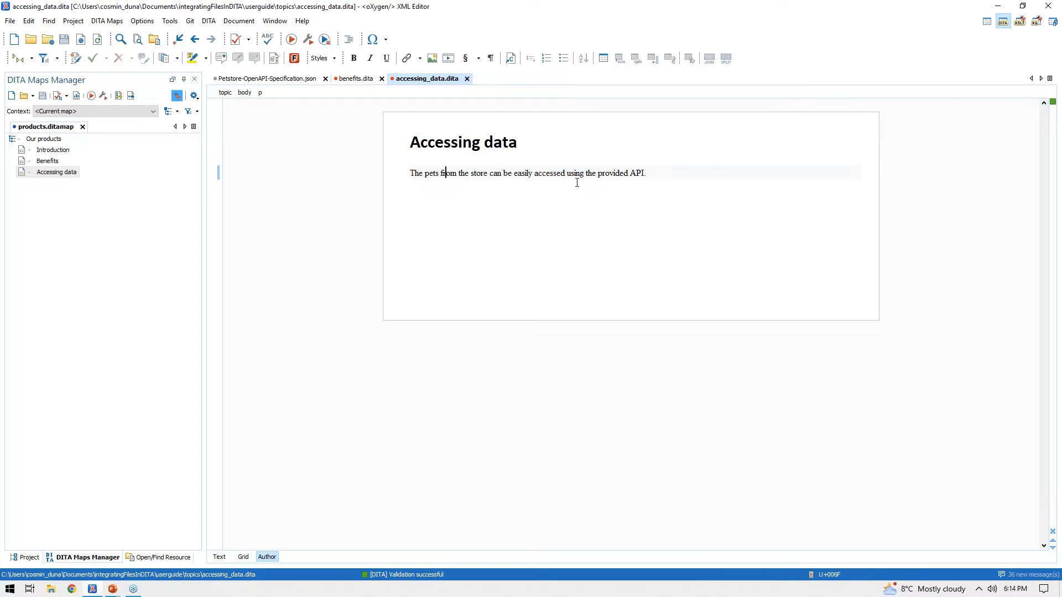
In Petstore-OpenAPI-Specification.json, copy the summary text "Finds Pets by status" of the /pet/findByStatus get operation
{"action": "left_click", "coordinate": [275, 79]}
{"action": "scroll", "coordinate": [387, 216], "scroll_direction": "up", "scroll_amount": 12}
{"action": "left_click_drag", "start_coordinate": [1045, 386], "coordinate": [1040, 58]}
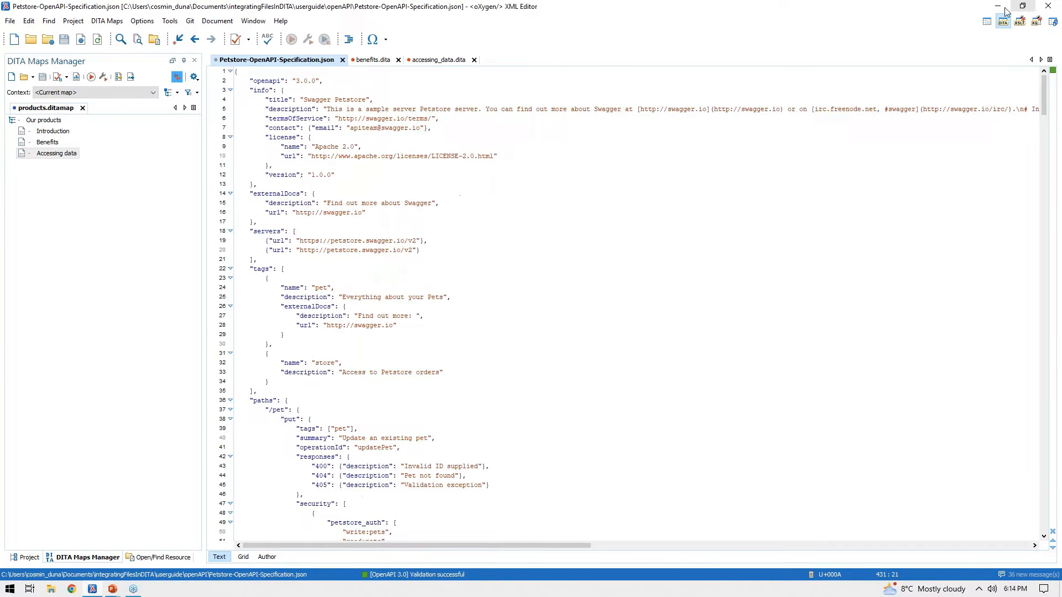
{"action": "scroll", "coordinate": [376, 327], "scroll_direction": "down", "scroll_amount": 18}
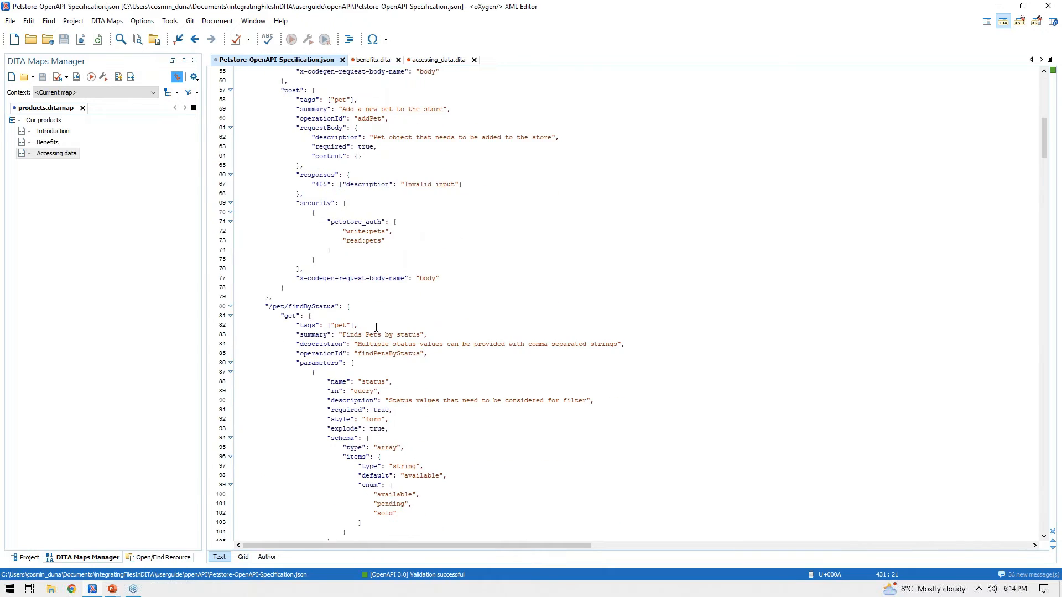
{"action": "scroll", "coordinate": [376, 328], "scroll_direction": "down", "scroll_amount": 2}
{"action": "double_click", "coordinate": [321, 260]}
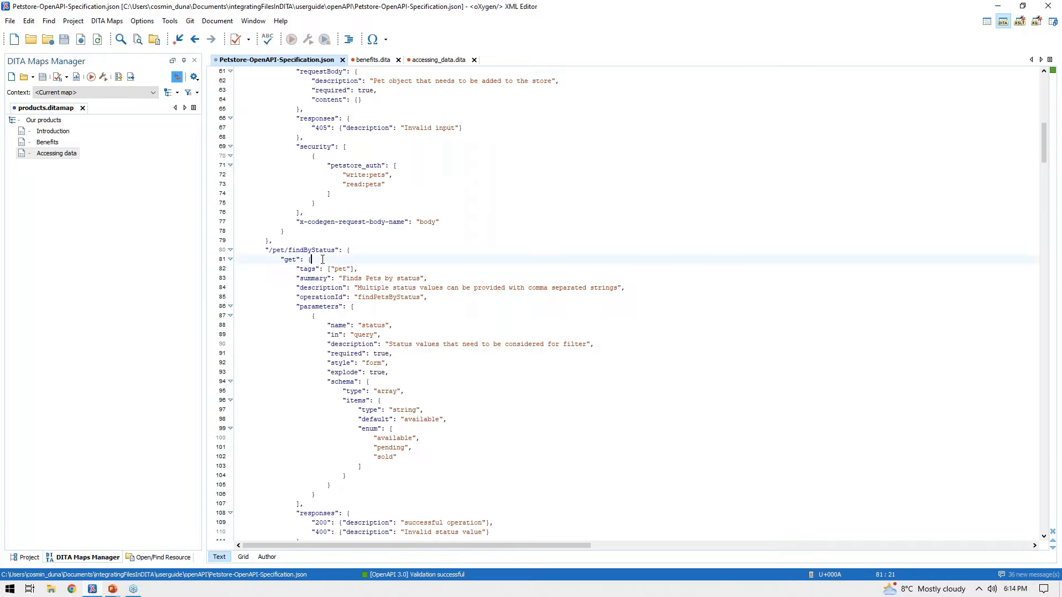
{"action": "left_click", "coordinate": [387, 216]}
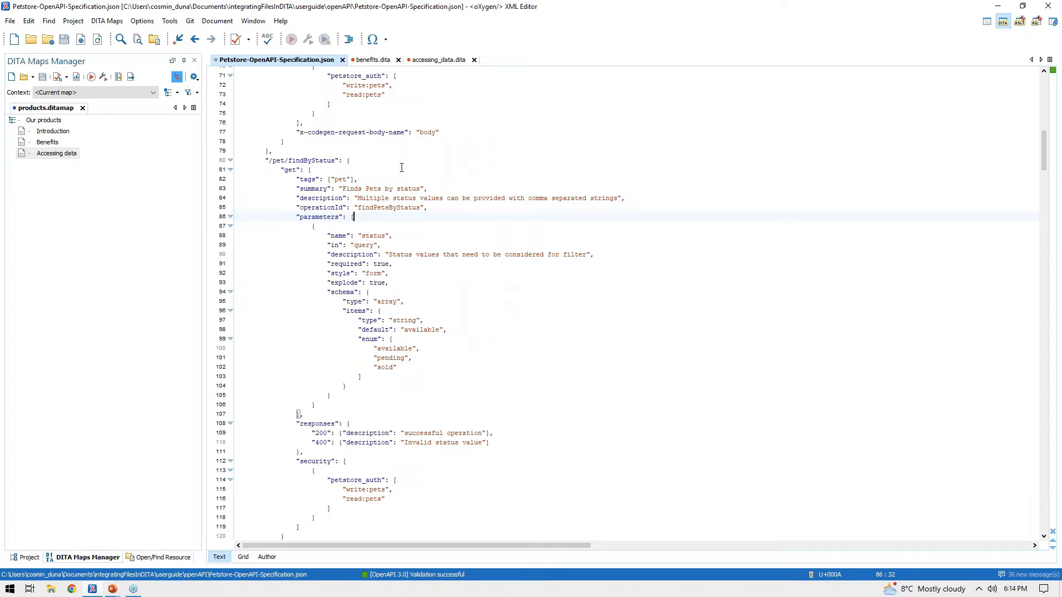
{"action": "left_click_drag", "start_coordinate": [343, 188], "coordinate": [422, 189]}
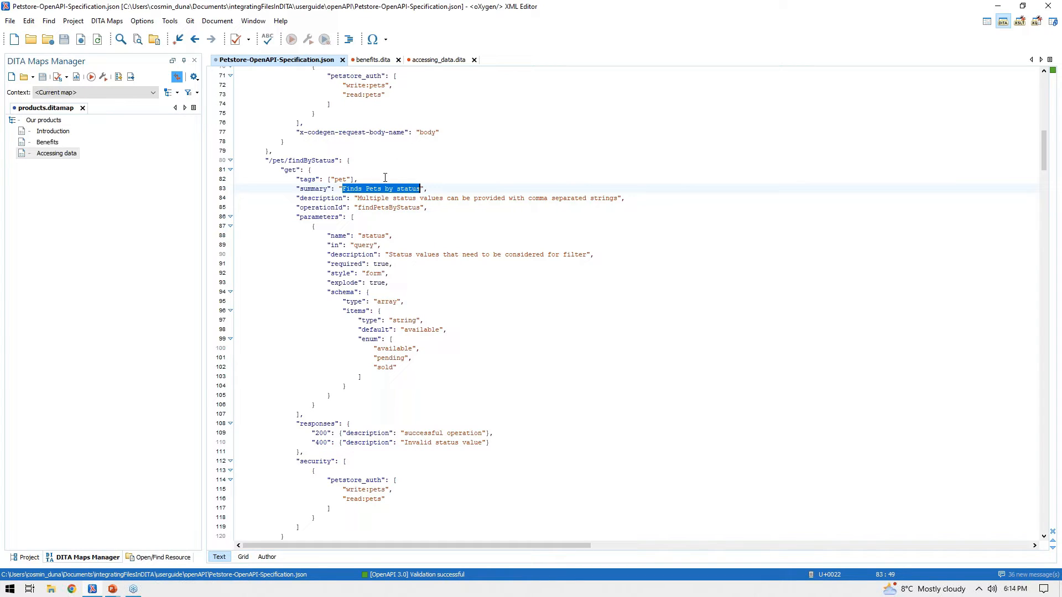
{"action": "right_click", "coordinate": [386, 186]}
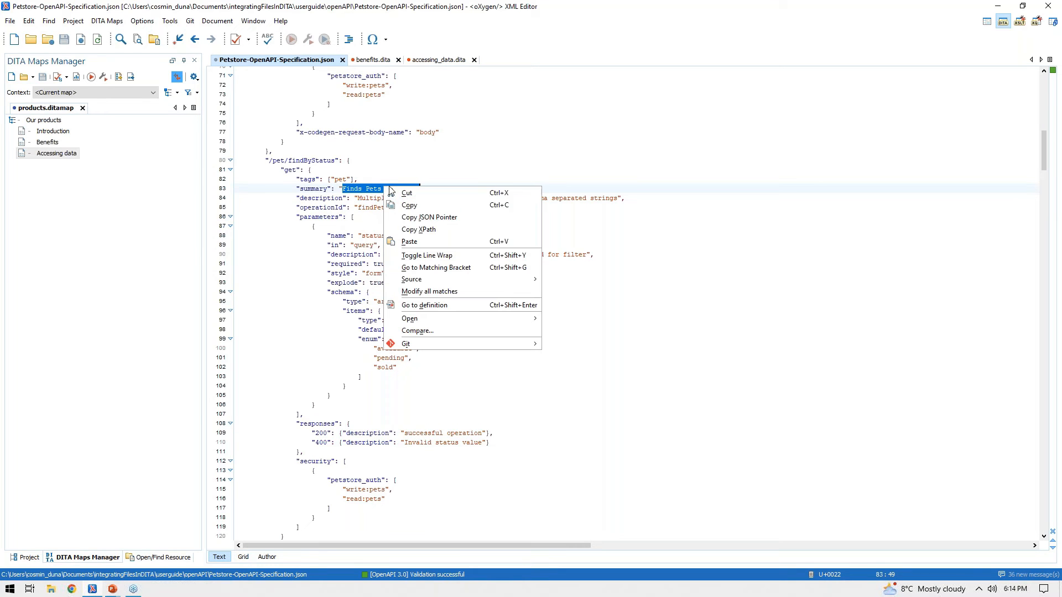
{"action": "left_click", "coordinate": [409, 205]}
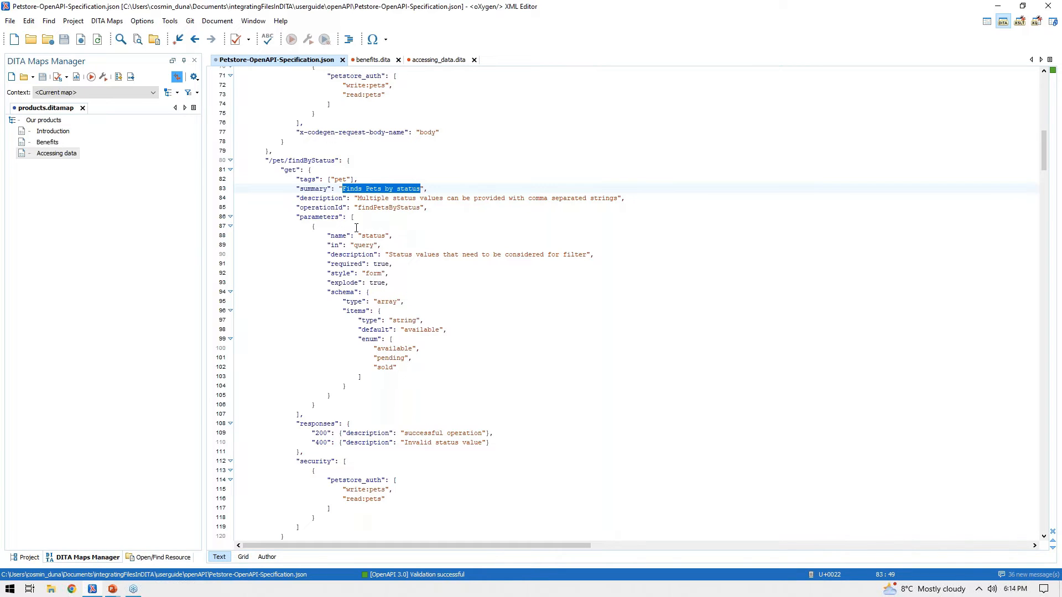
Start reusing content at the end of the Accessing data paragraph, with openAPI/Petstore-OpenAPI-Specification.json as the content source
{"action": "left_click", "coordinate": [437, 60]}
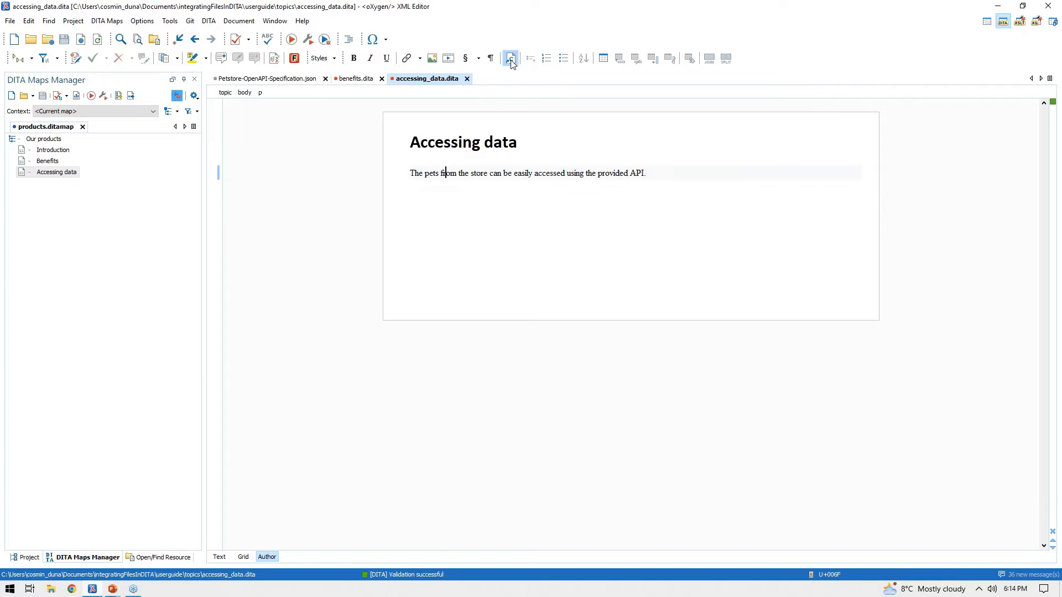
{"action": "right_click", "coordinate": [650, 175]}
{"action": "mouse_move", "coordinate": [720, 293]}
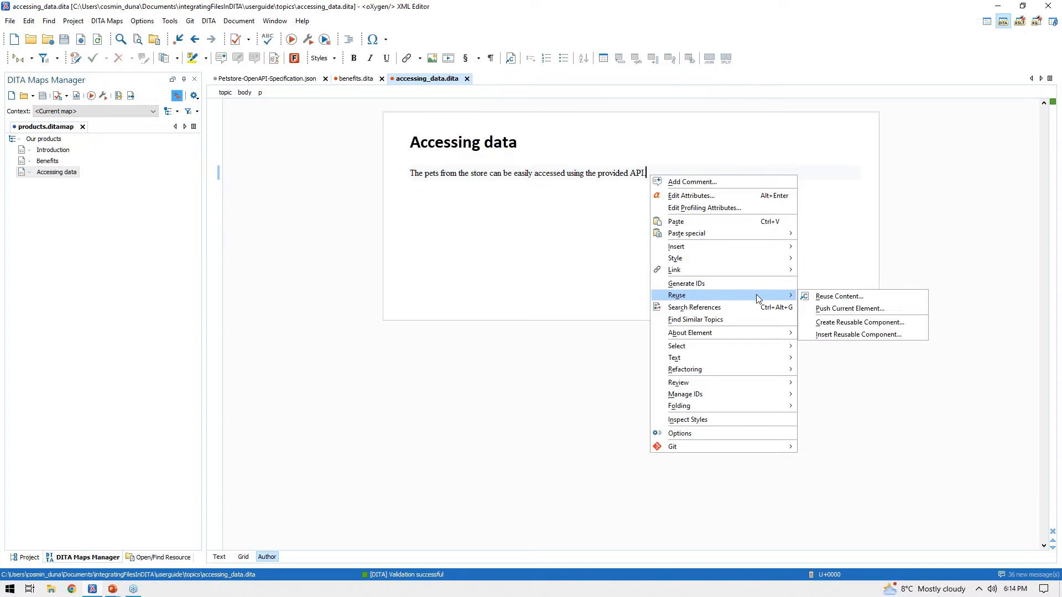
{"action": "left_click", "coordinate": [821, 297]}
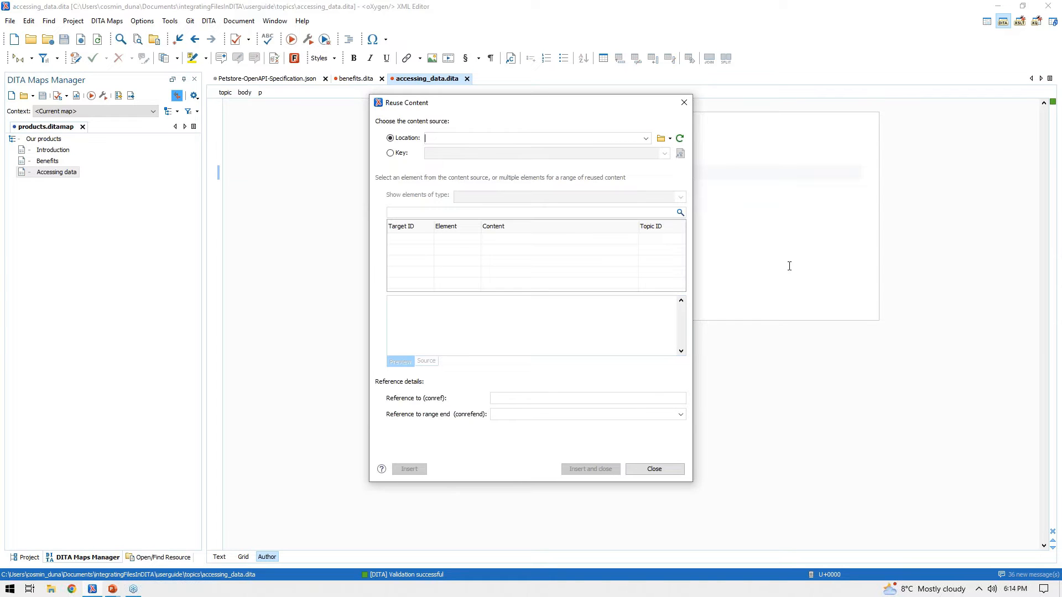
{"action": "left_click", "coordinate": [661, 138]}
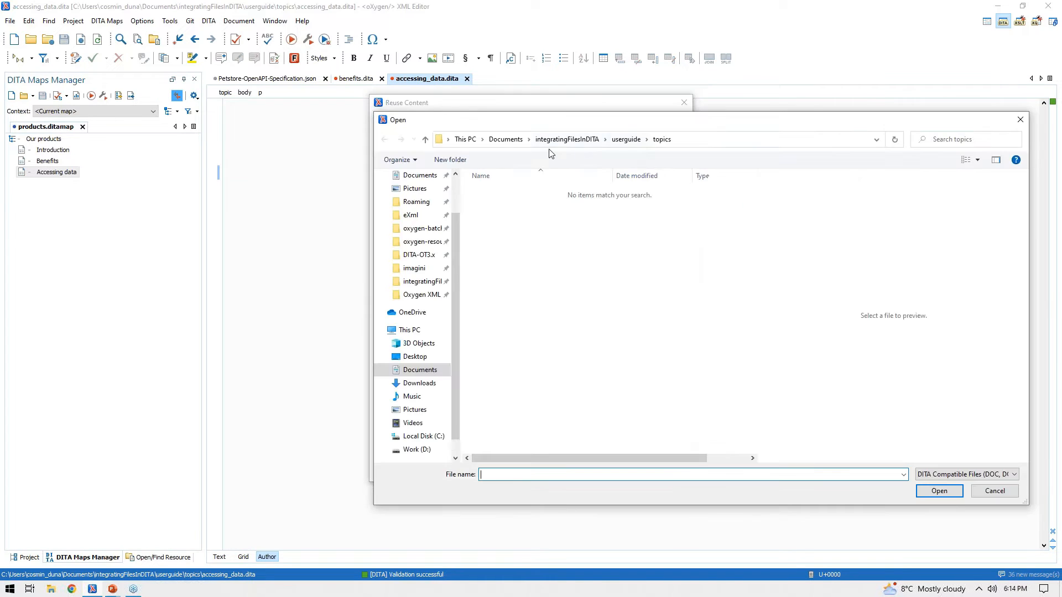
{"action": "left_click", "coordinate": [631, 139]}
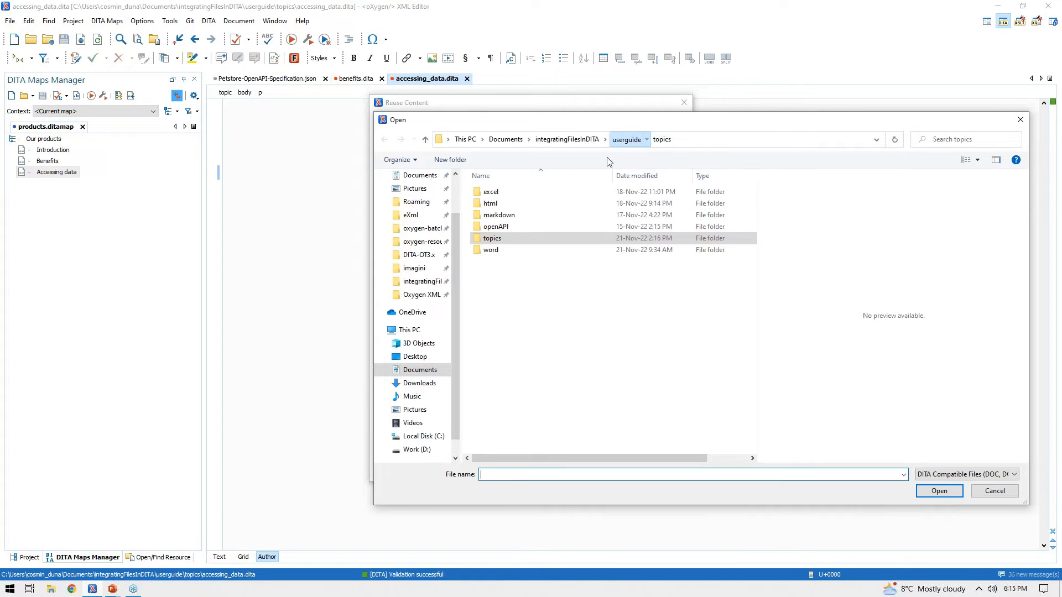
{"action": "double_click", "coordinate": [508, 226]}
{"action": "left_click", "coordinate": [521, 193]}
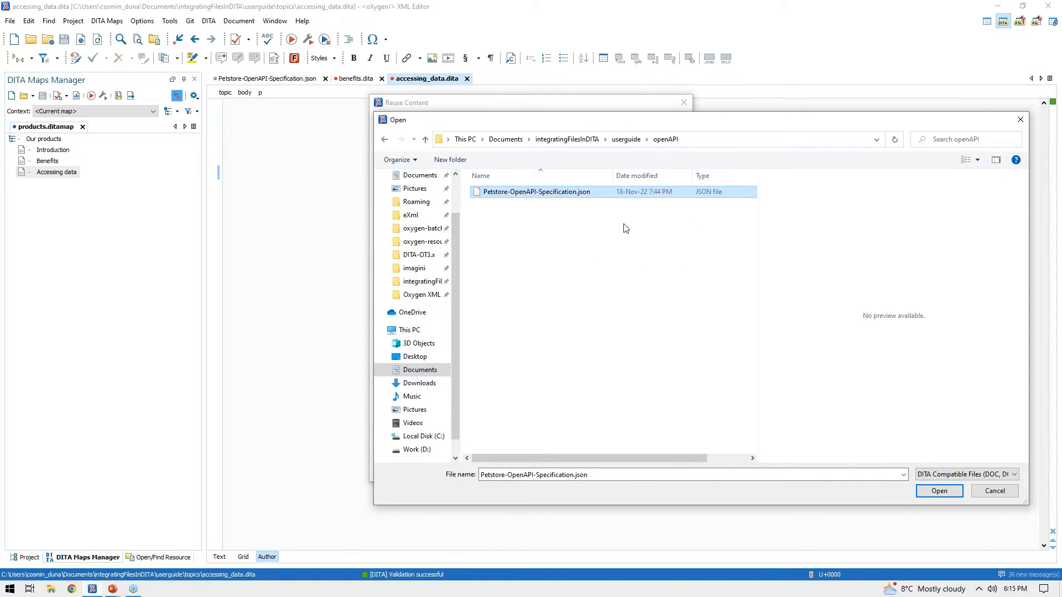
{"action": "left_click", "coordinate": [939, 491]}
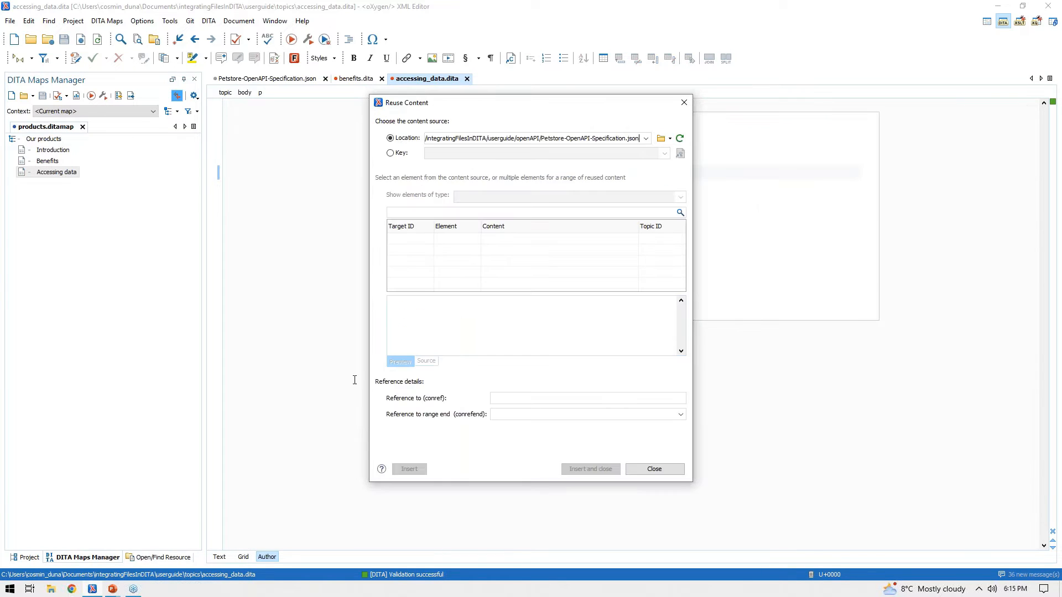
Enlarge the Reuse Content dialog, filter its elements by "Finds Pets by status" and insert the findPetsByStatus topic as reused content
{"action": "left_click_drag", "start_coordinate": [371, 479], "coordinate": [231, 479]}
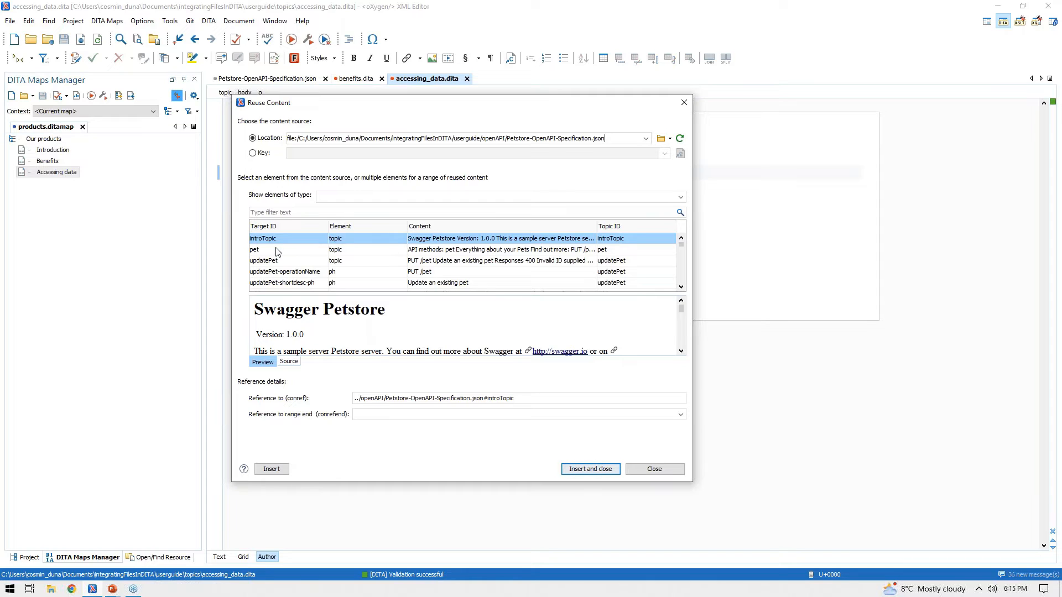
{"action": "left_click", "coordinate": [293, 212]}
{"action": "key", "text": "ctrl+v"}
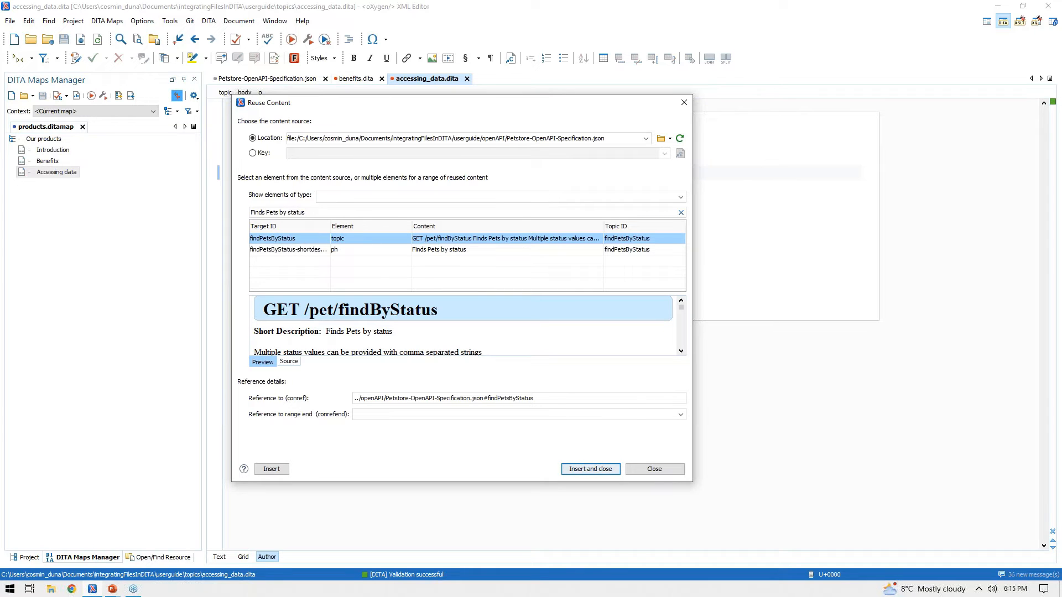
{"action": "left_click", "coordinate": [585, 468]}
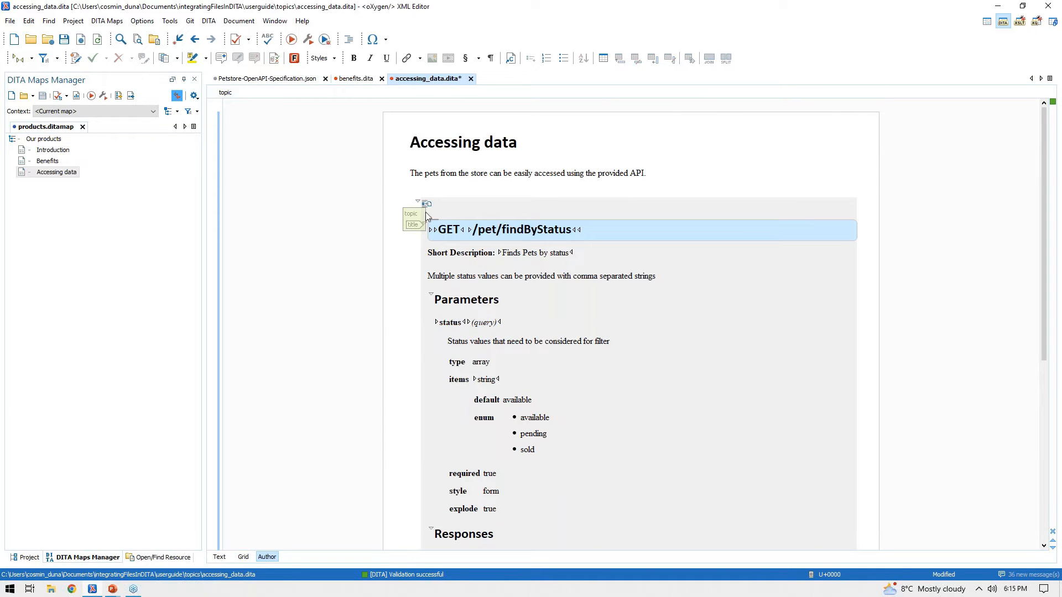
{"action": "scroll", "coordinate": [514, 199], "scroll_direction": "down", "scroll_amount": 4}
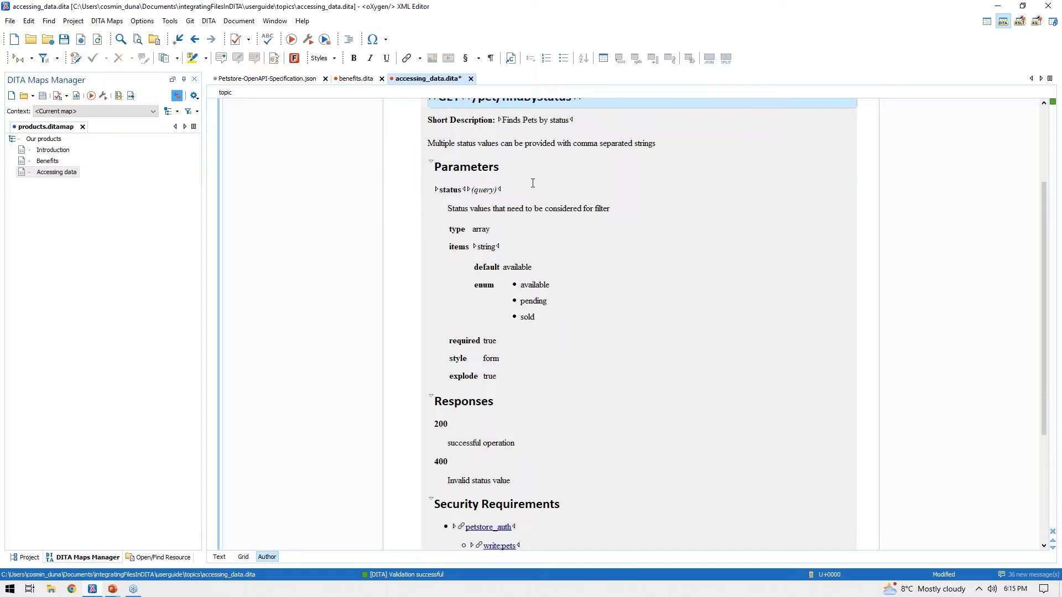
{"action": "scroll", "coordinate": [508, 200], "scroll_direction": "up", "scroll_amount": 3}
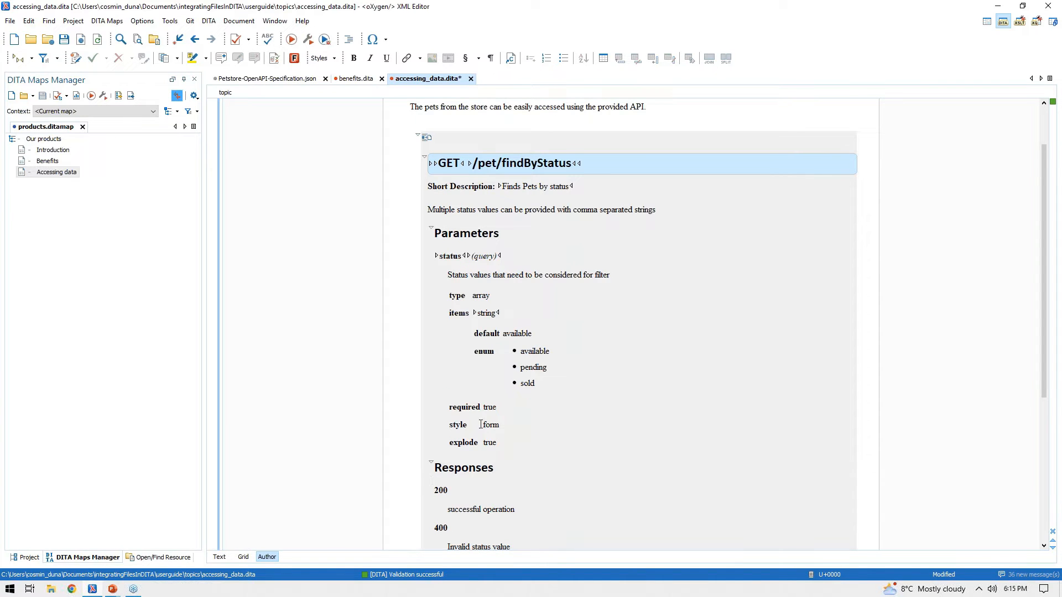
{"action": "scroll", "coordinate": [451, 331], "scroll_direction": "down", "scroll_amount": 3}
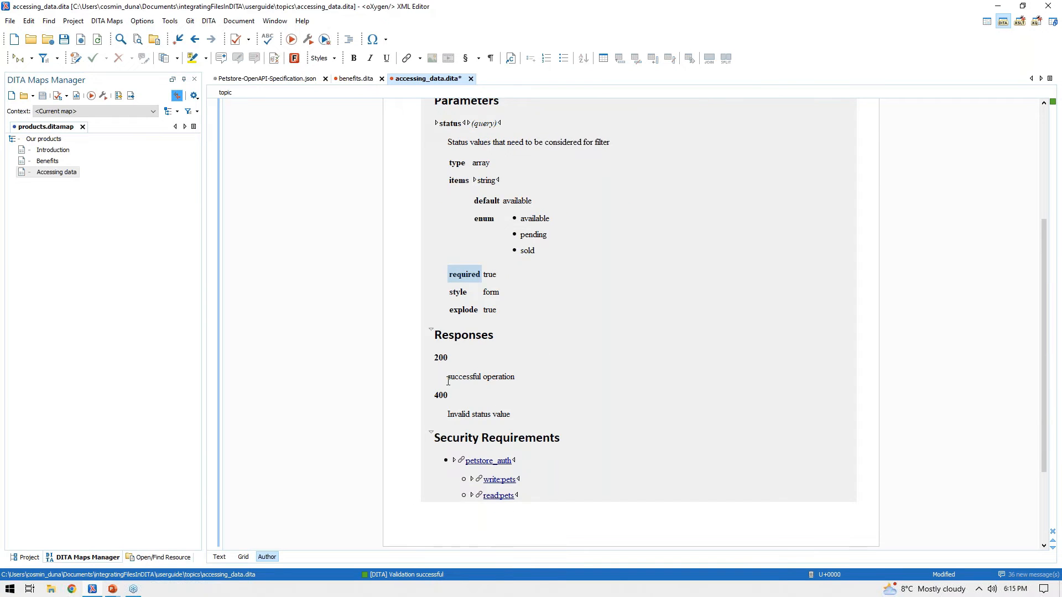
{"action": "scroll", "coordinate": [450, 330], "scroll_direction": "up", "scroll_amount": 3}
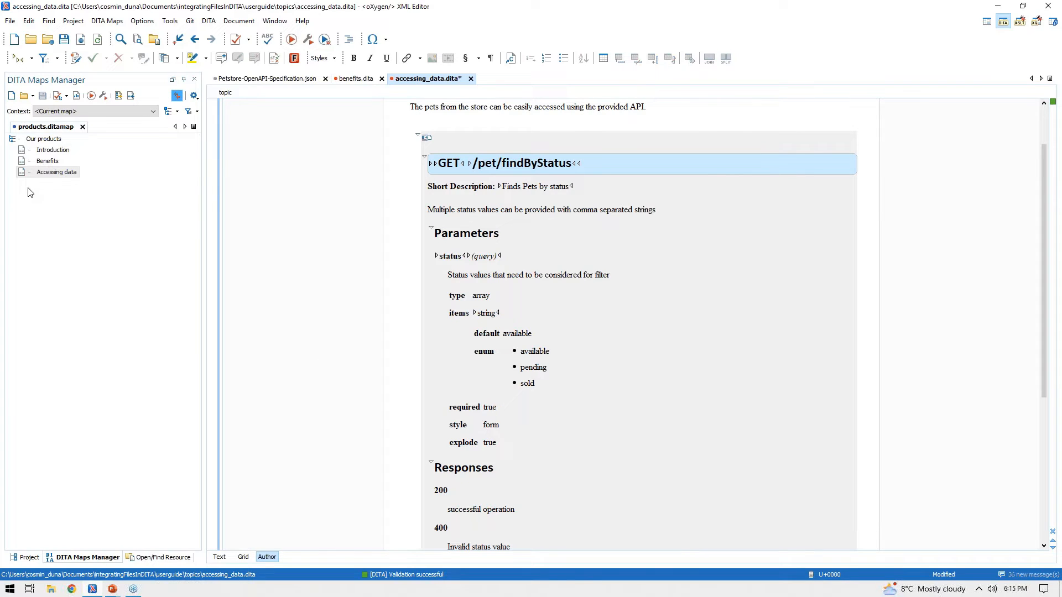
Start a child topic reference under the Our products map root, filtered to DITA Compatible Files, targeting openAPI/Petstore-OpenAPI-Specification.json
{"action": "left_click", "coordinate": [44, 142]}
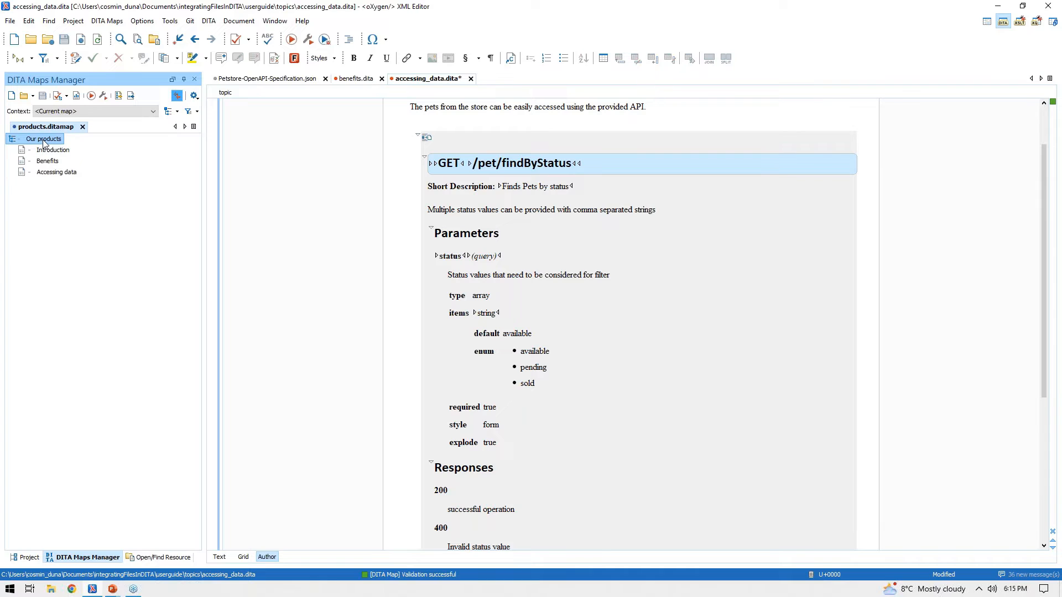
{"action": "right_click", "coordinate": [44, 142]}
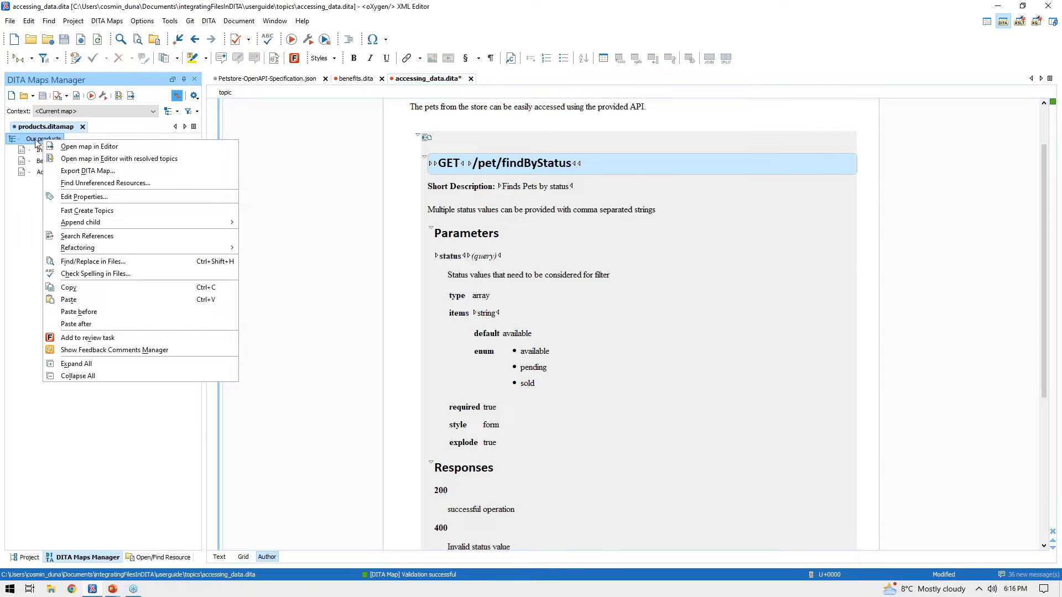
{"action": "mouse_move", "coordinate": [143, 222]}
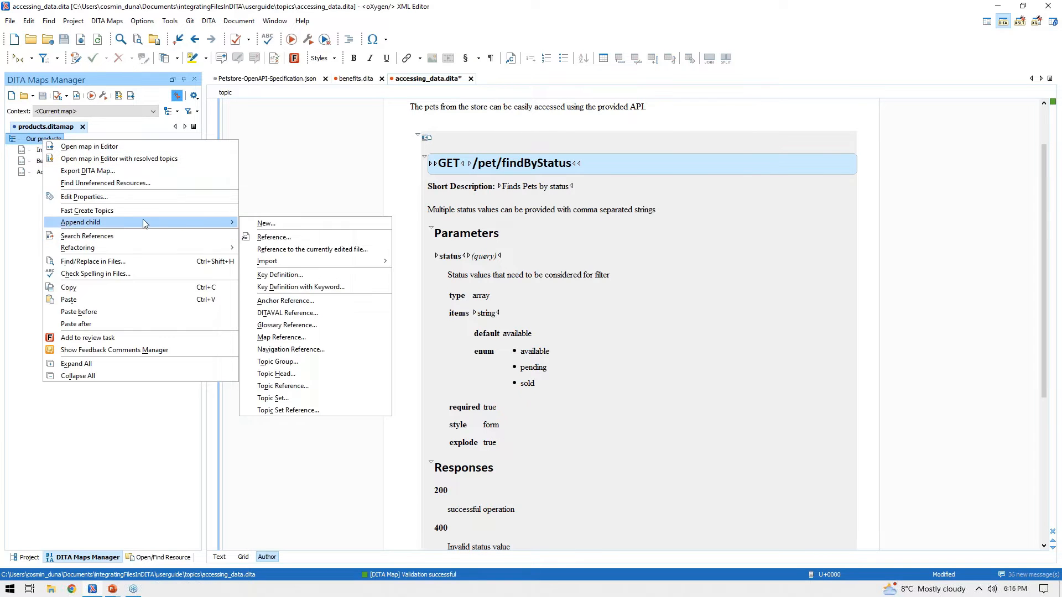
{"action": "left_click", "coordinate": [273, 237]}
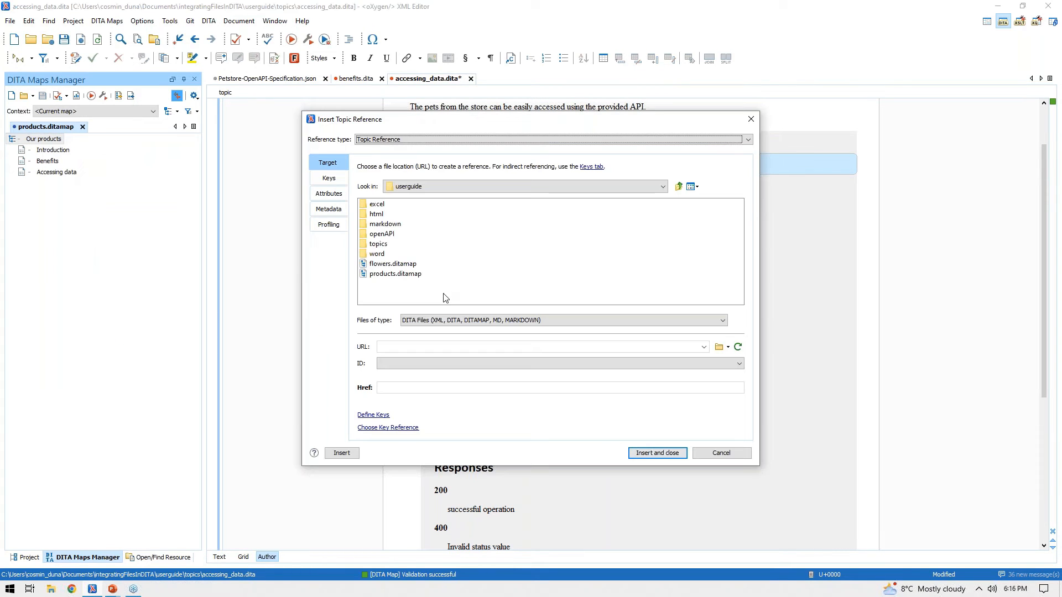
{"action": "left_click", "coordinate": [497, 321]}
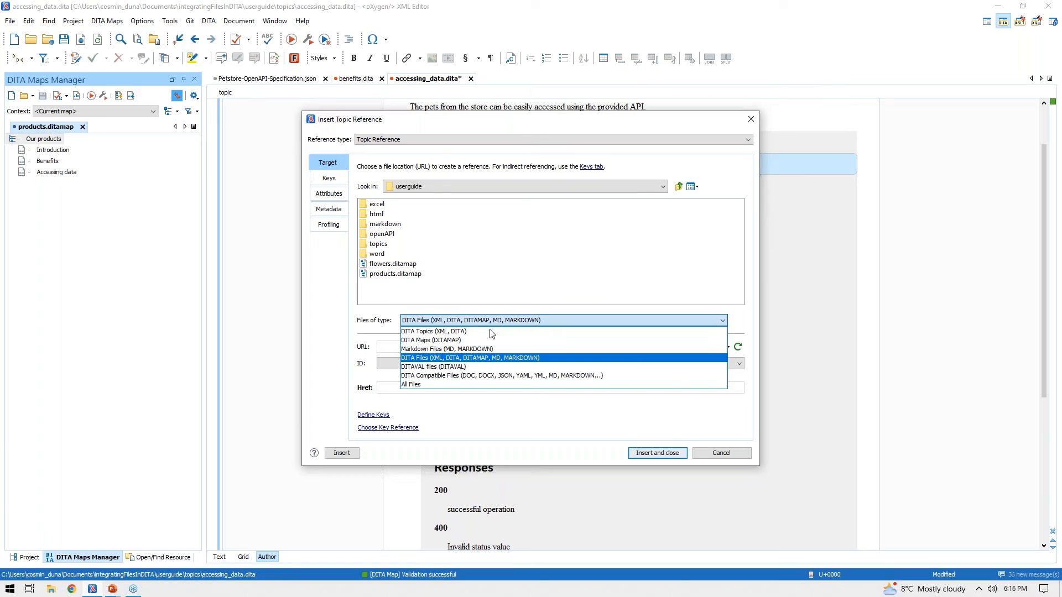
{"action": "left_click", "coordinate": [472, 376]}
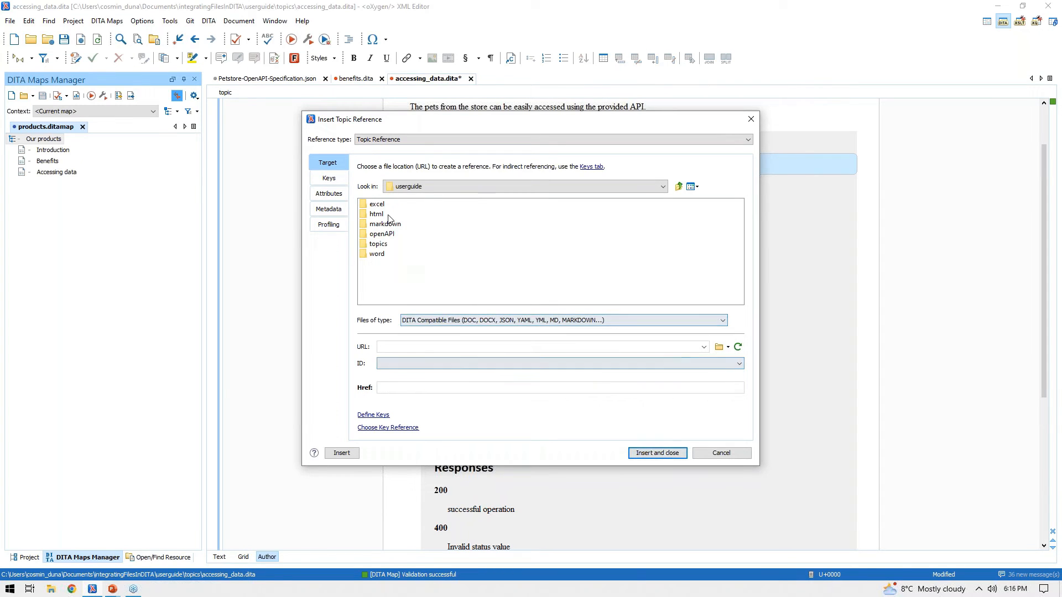
{"action": "left_click", "coordinate": [390, 235]}
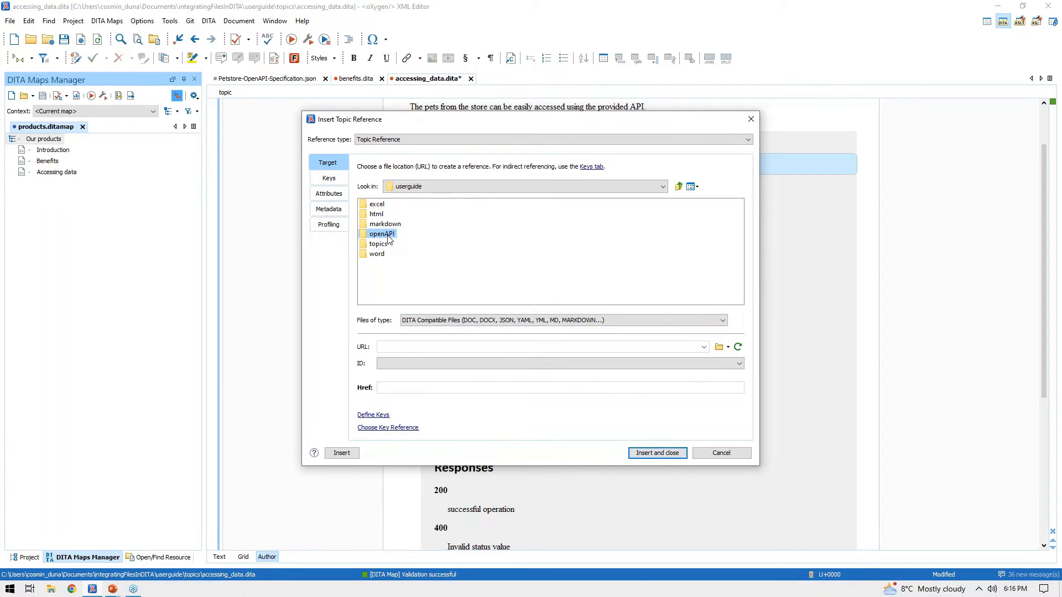
{"action": "double_click", "coordinate": [389, 235]}
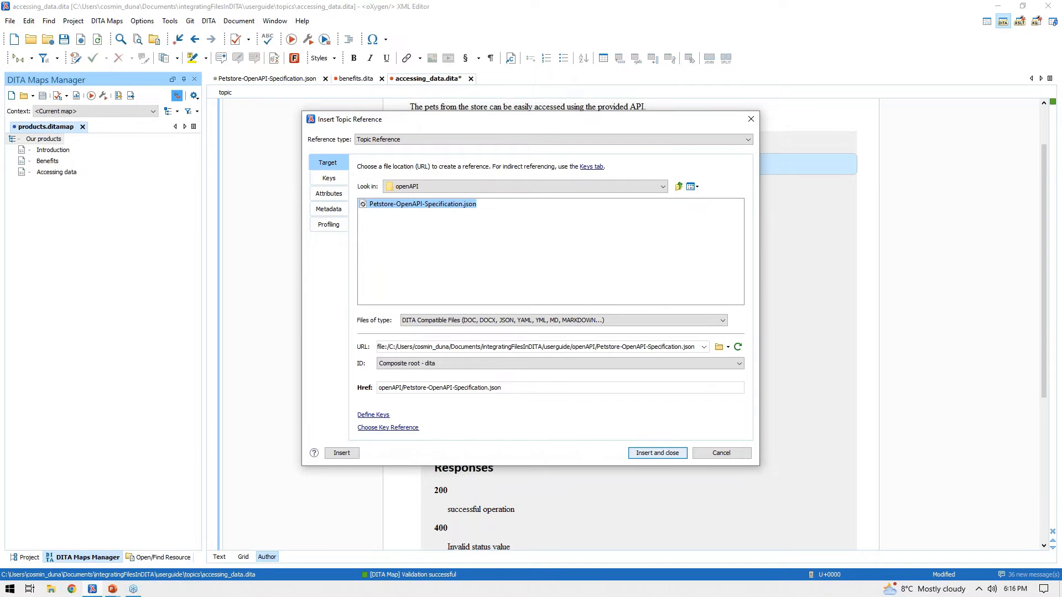
Review the reference's target IDs and attributes, keep Composite root - dita as the target, and insert the reference into the map
{"action": "left_click", "coordinate": [437, 366]}
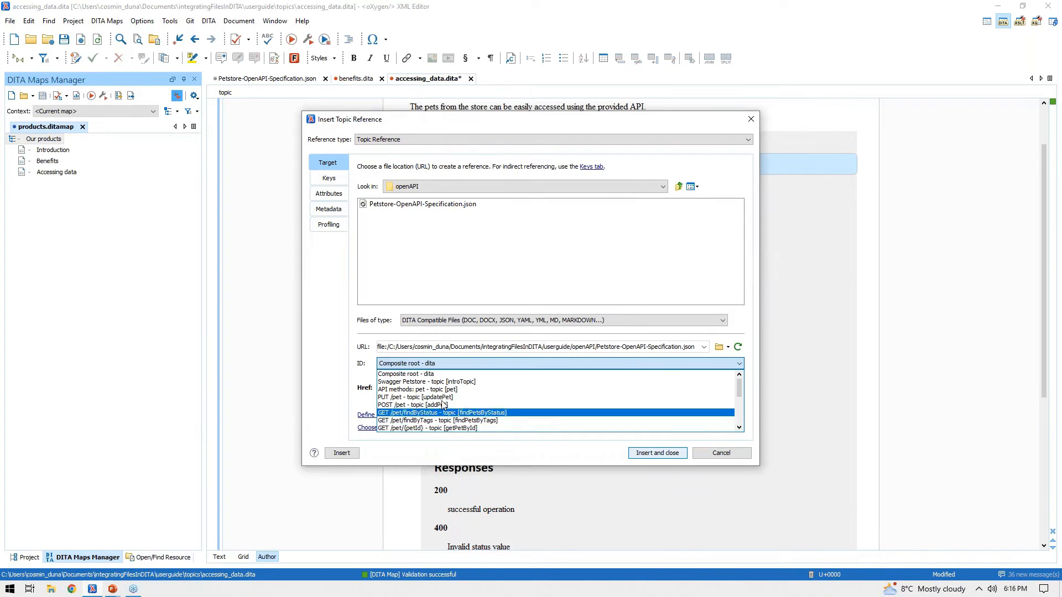
{"action": "left_click", "coordinate": [441, 352]}
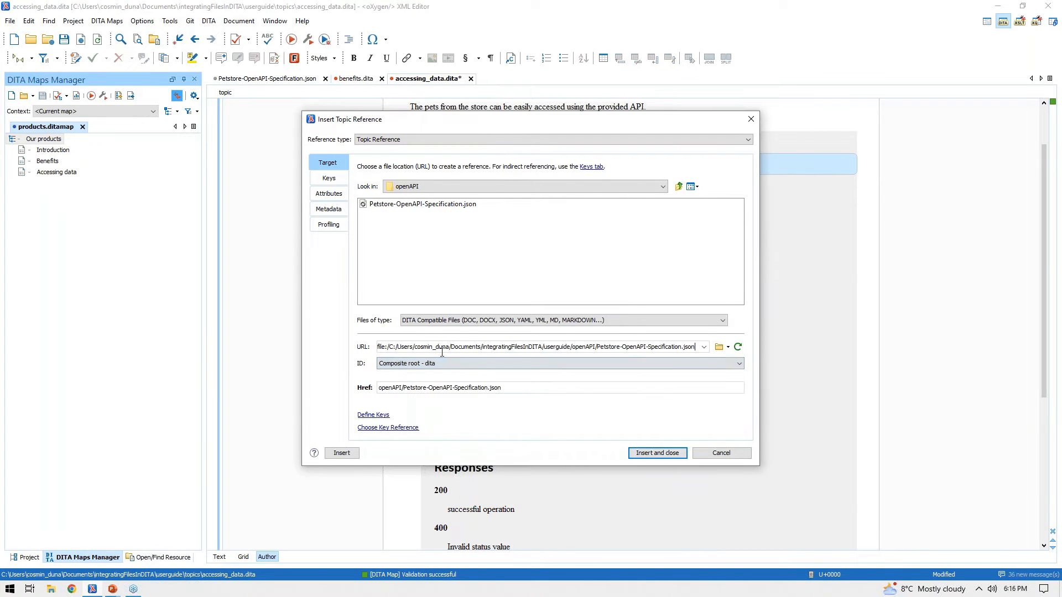
{"action": "left_click", "coordinate": [334, 196]}
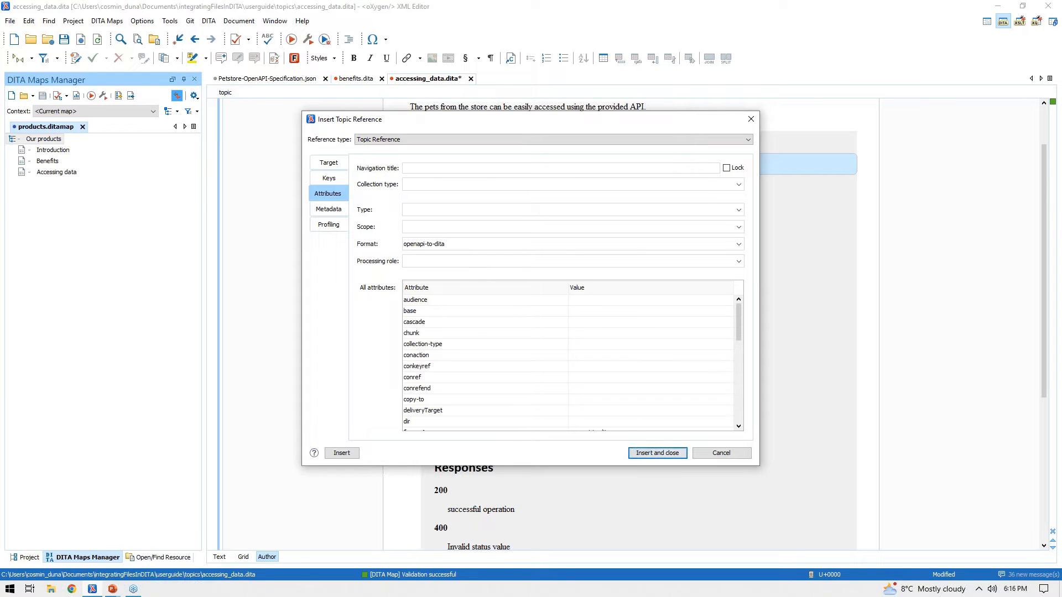
{"action": "left_click", "coordinate": [652, 457]}
Save the Accessing data topic with its reused findPetsByStatus content
{"action": "scroll", "coordinate": [329, 344], "scroll_direction": "down", "scroll_amount": 5}
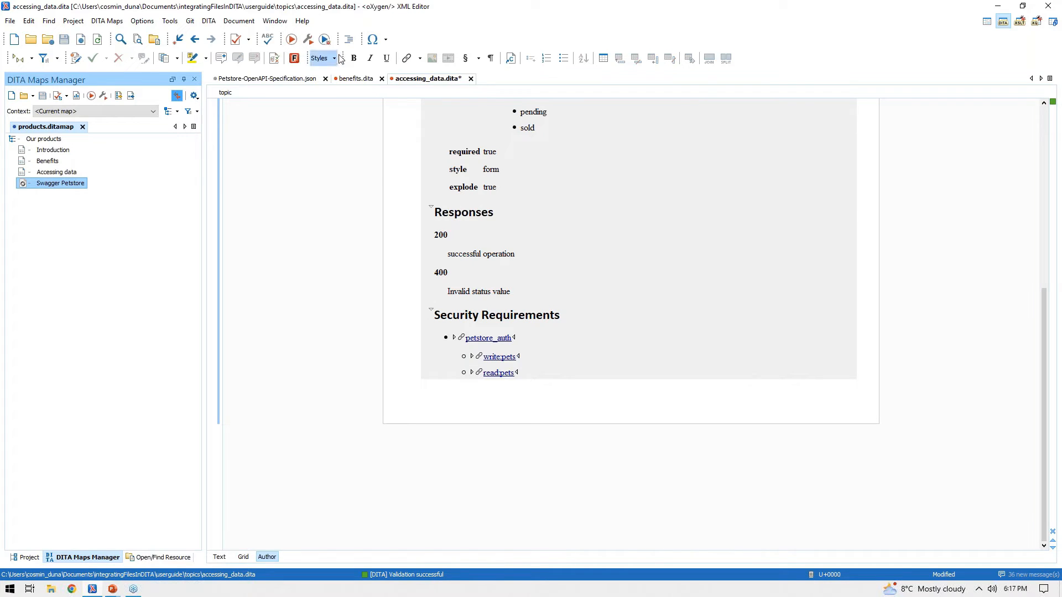
{"action": "left_click", "coordinate": [525, 169]}
{"action": "key", "text": "ctrl+s"}
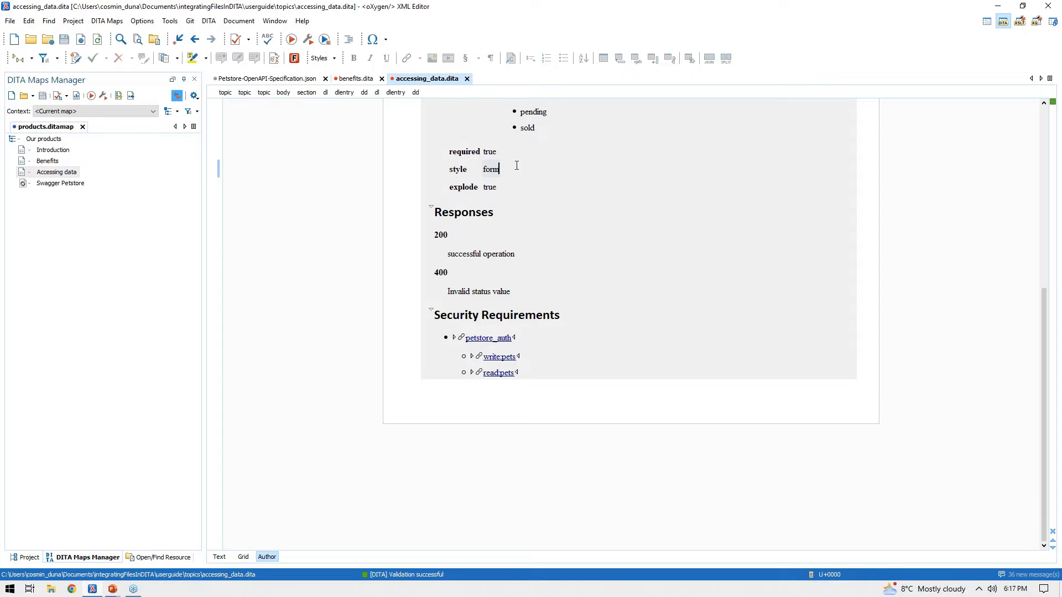
In Petstore-OpenAPI-Specification.json, change the operationId of the /pet/findByStatus get operation to findPetsByStatus2
{"action": "left_click", "coordinate": [292, 79]}
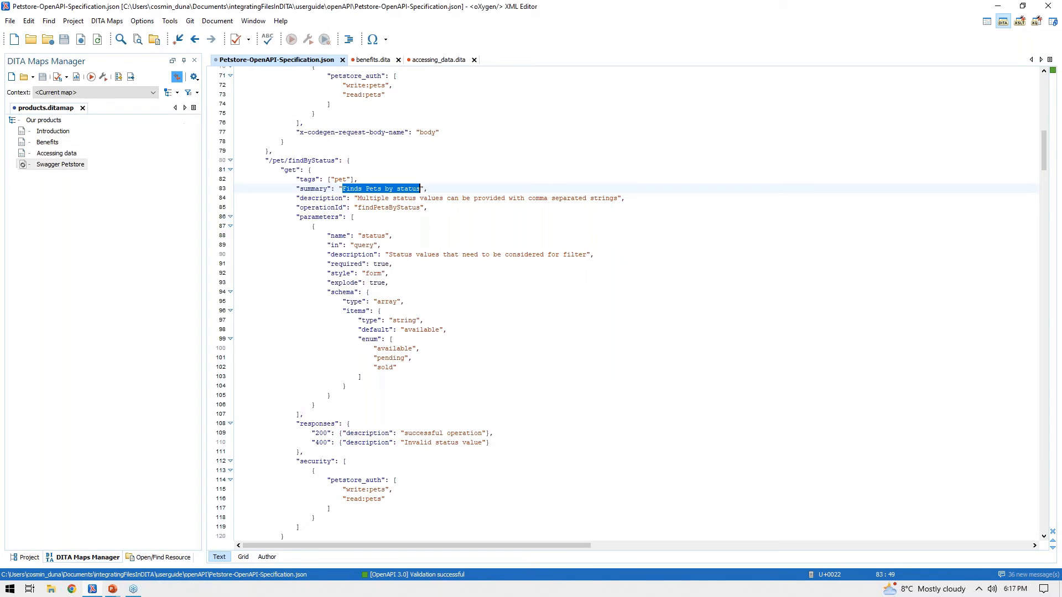
{"action": "left_click", "coordinate": [416, 208]}
{"action": "type", "text": "2"}
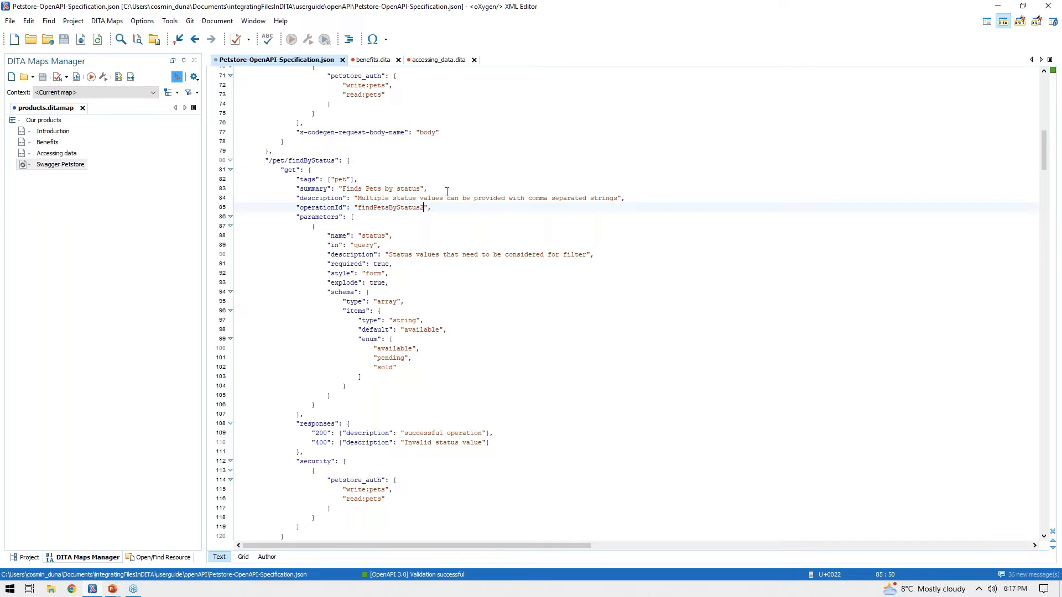
Return to the Accessing data topic, run the DITA Map Completeness Check on products.ditamap and examine the reported ID reference problem
{"action": "left_click", "coordinate": [442, 61]}
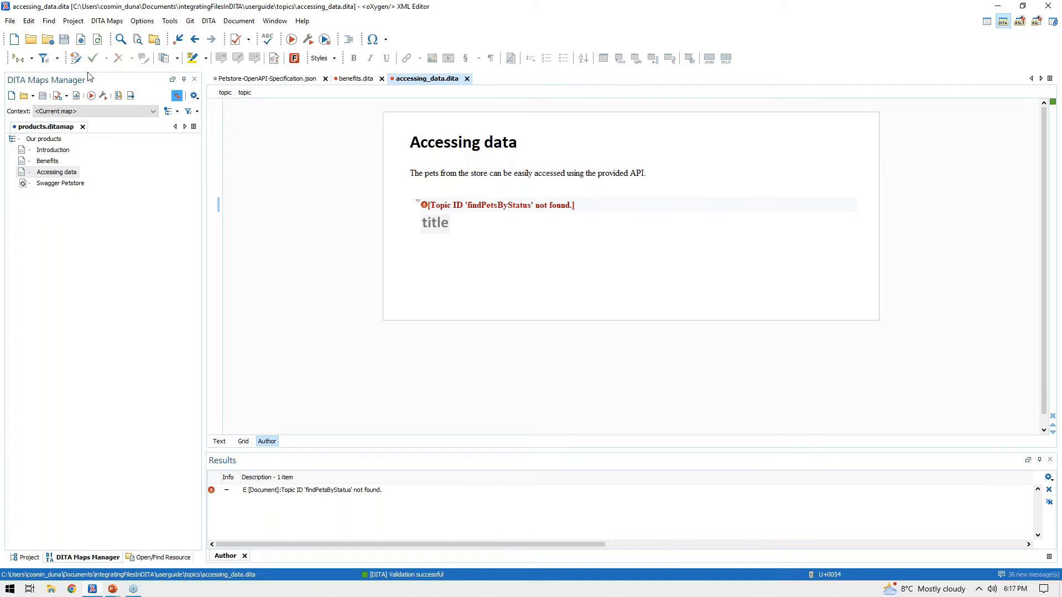
{"action": "left_click", "coordinate": [58, 96]}
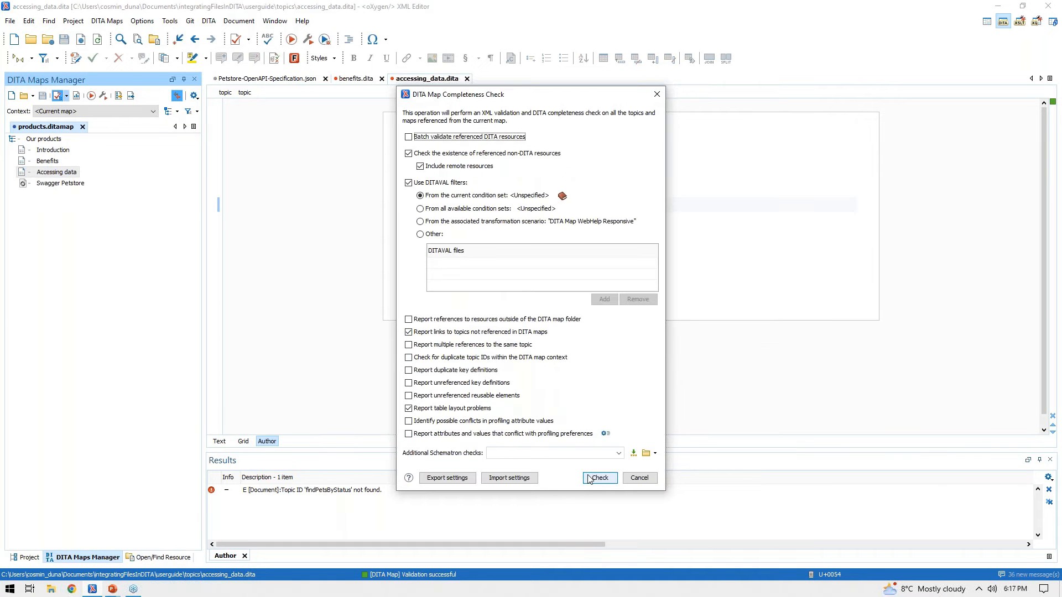
{"action": "left_click", "coordinate": [597, 481]}
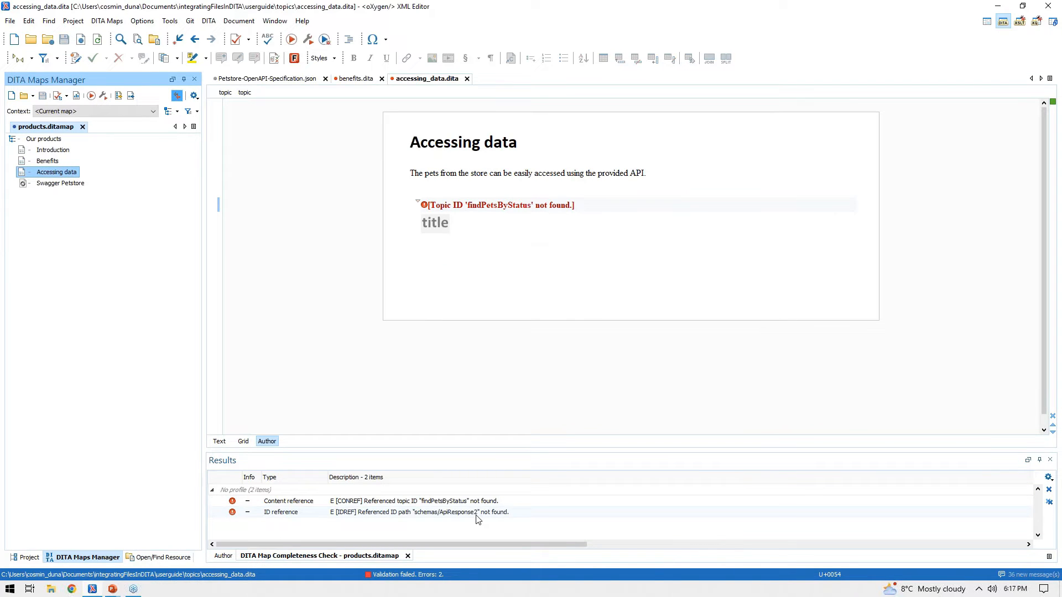
{"action": "mouse_move", "coordinate": [478, 519]}
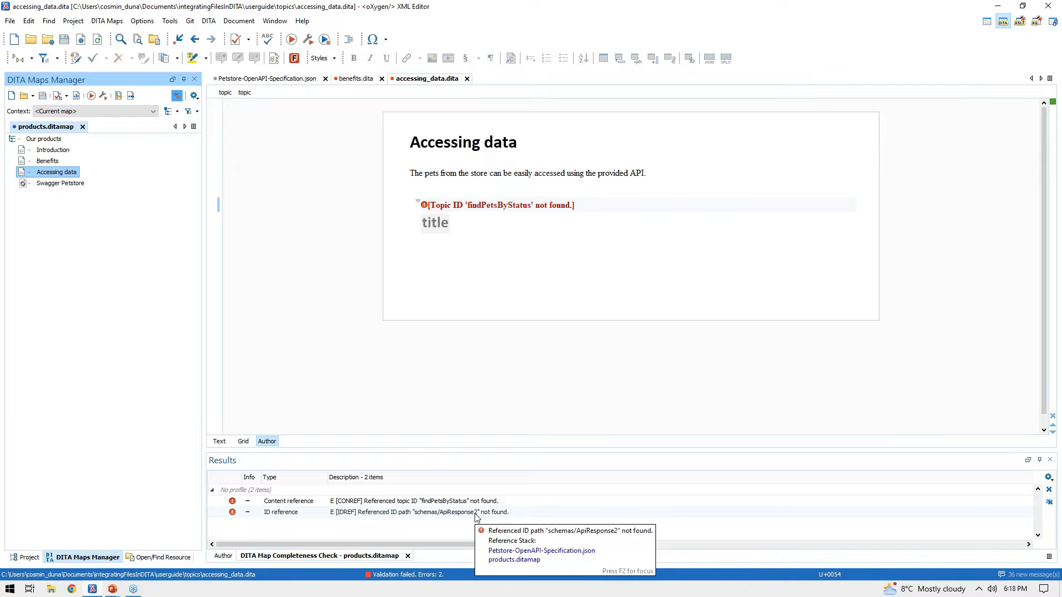
Open the specification from the ID reference error, find the ApiResponse2 schema reference, correct it to ApiResponse and save
{"action": "left_click", "coordinate": [477, 516]}
{"action": "left_click", "coordinate": [464, 194]}
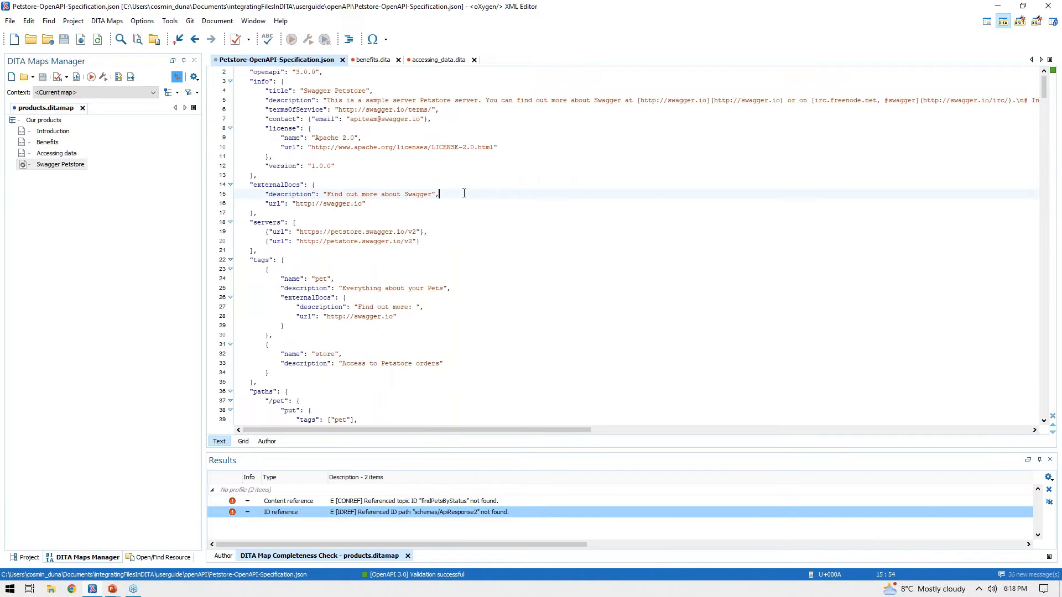
{"action": "key", "text": "ctrl+f"}
{"action": "type", "text": "Api"}
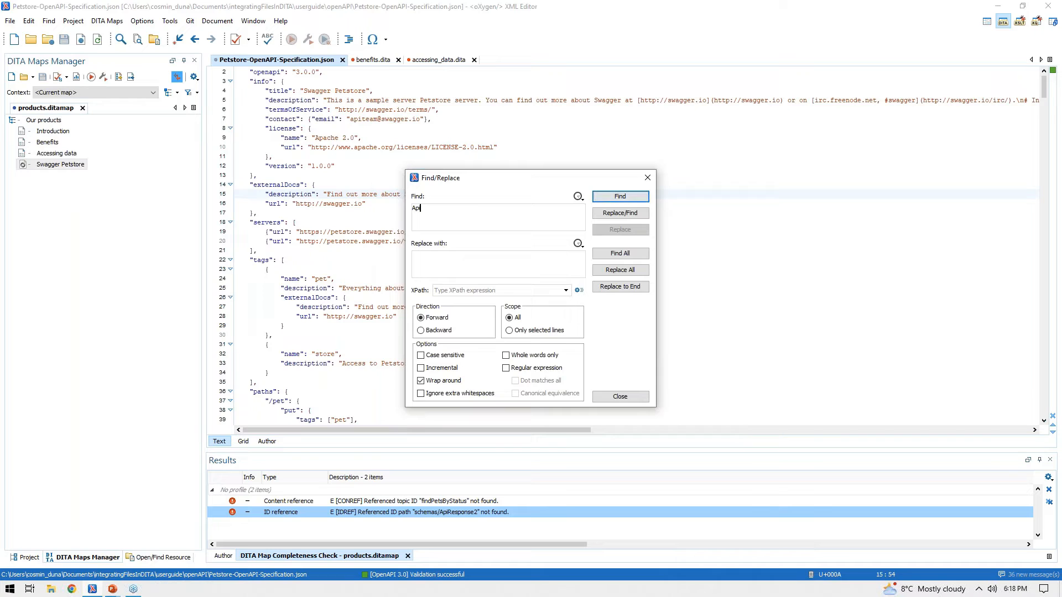
{"action": "type", "text": "Reso"}
{"action": "key", "text": "Return"}
{"action": "key", "text": "Return"}
{"action": "key", "text": "Escape"}
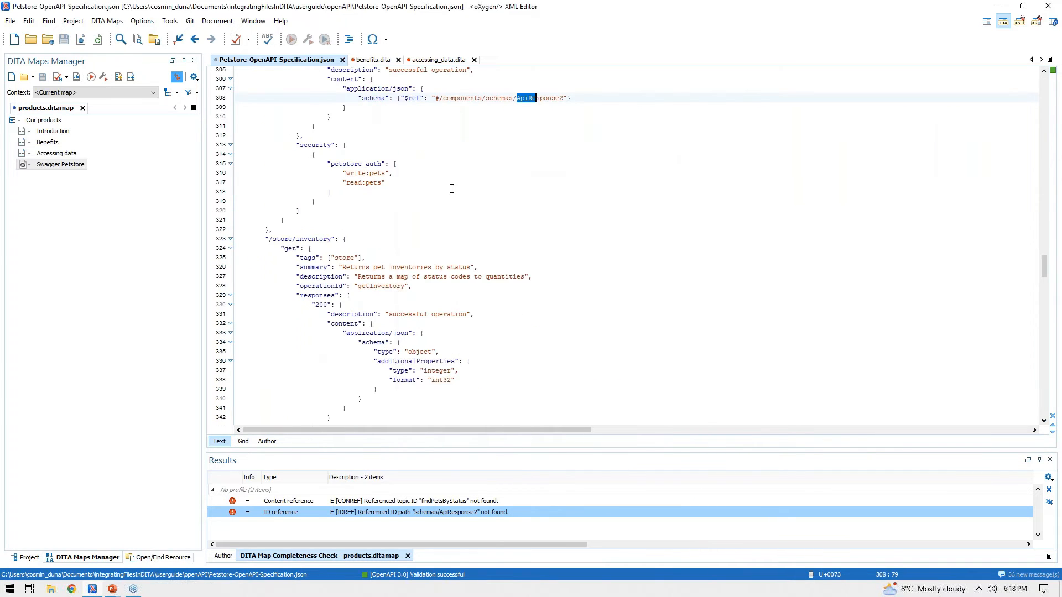
{"action": "left_click", "coordinate": [564, 97]}
{"action": "key", "text": "BackSpace"}
{"action": "key", "text": "ctrl+s"}
Restore the operationId of the /pet/findByStatus get operation to findPetsByStatus
{"action": "scroll", "coordinate": [447, 198], "scroll_direction": "up", "scroll_amount": 20}
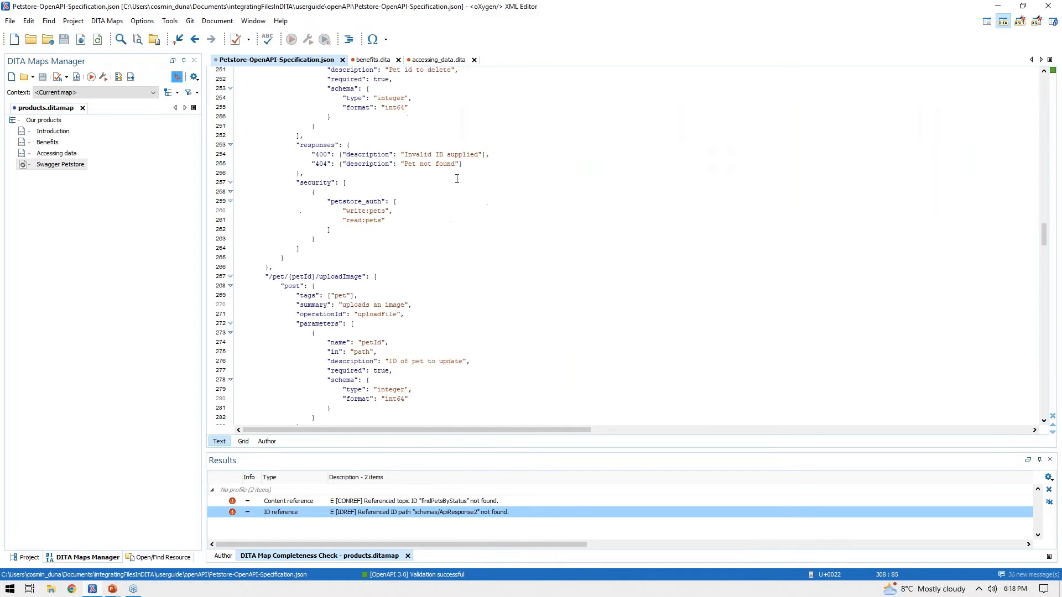
{"action": "scroll", "coordinate": [447, 198], "scroll_direction": "up", "scroll_amount": 14}
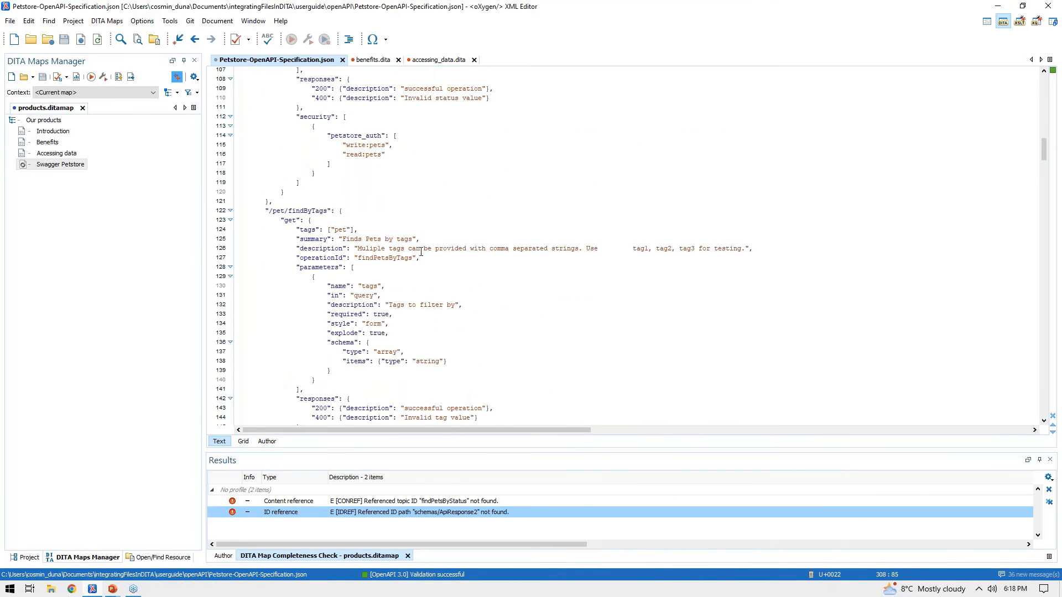
{"action": "scroll", "coordinate": [424, 245], "scroll_direction": "up", "scroll_amount": 7}
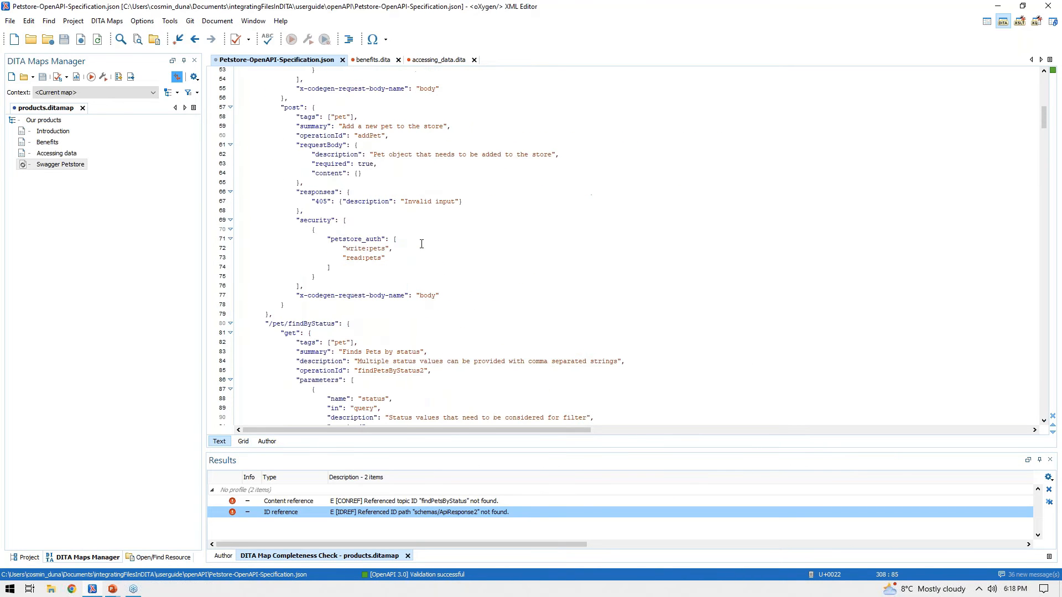
{"action": "left_click", "coordinate": [429, 372]}
{"action": "key", "text": "BackSpace"}
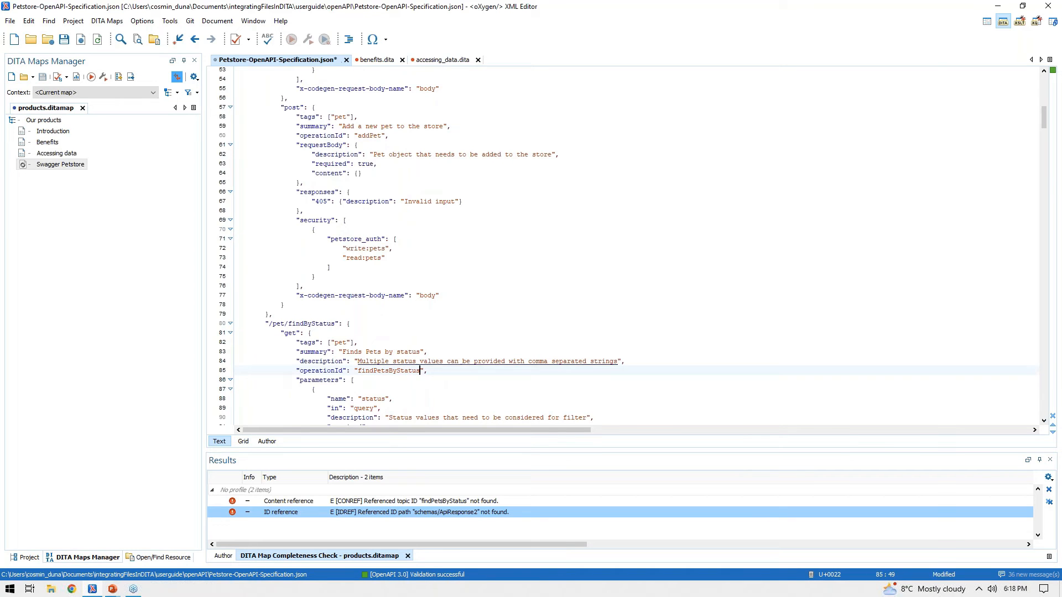
Run the DITA Map Completeness Check on products.ditamap again and close the leftover Author validation results
{"action": "left_click", "coordinate": [57, 79]}
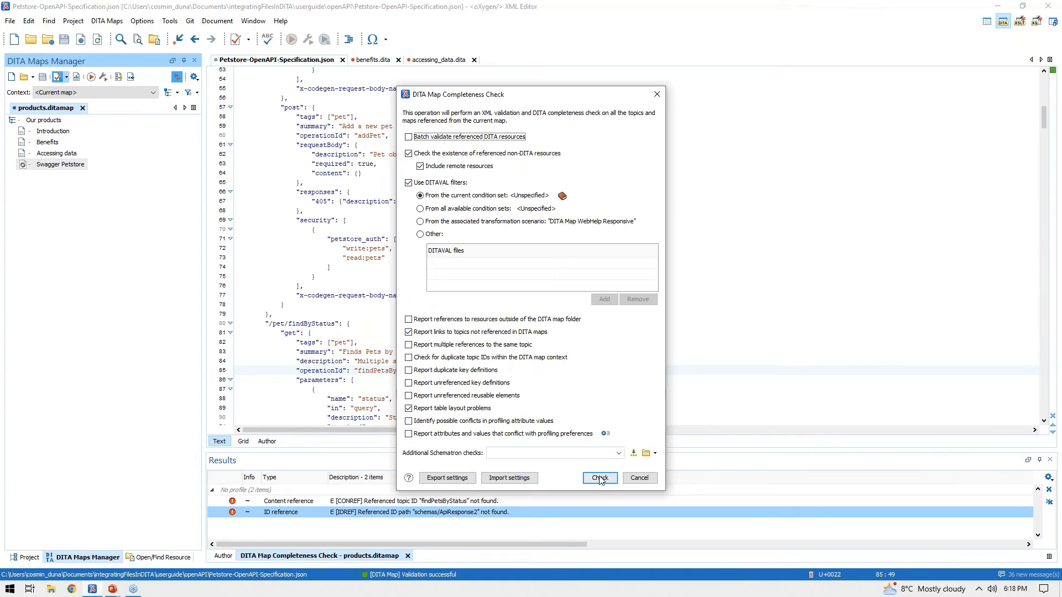
{"action": "left_click", "coordinate": [601, 479]}
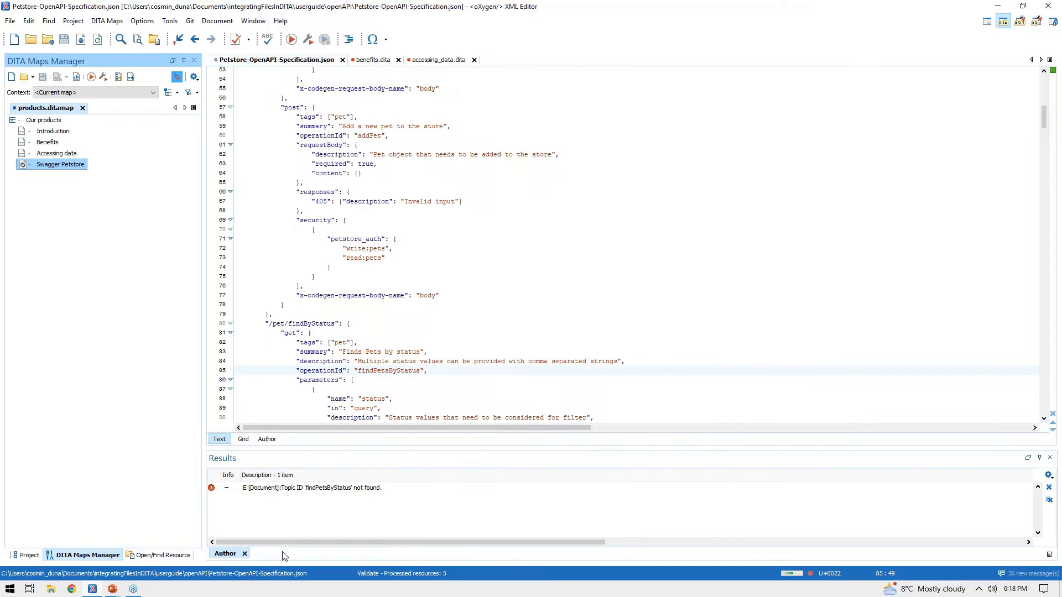
{"action": "left_click", "coordinate": [245, 556]}
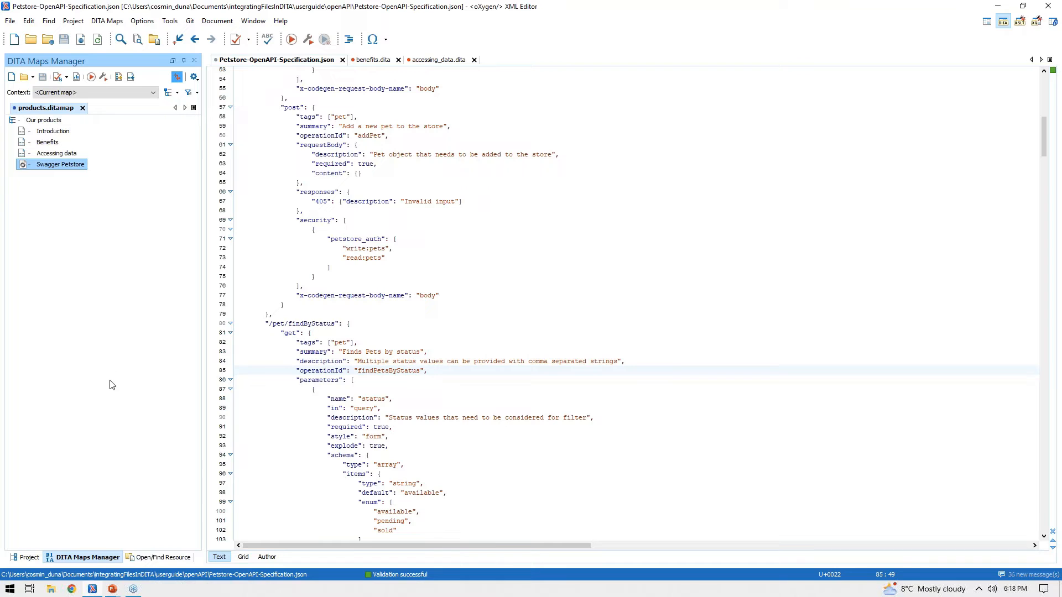
Publish the products map with the DITA Map WebHelp Responsive transformation scenario
{"action": "left_click", "coordinate": [104, 78]}
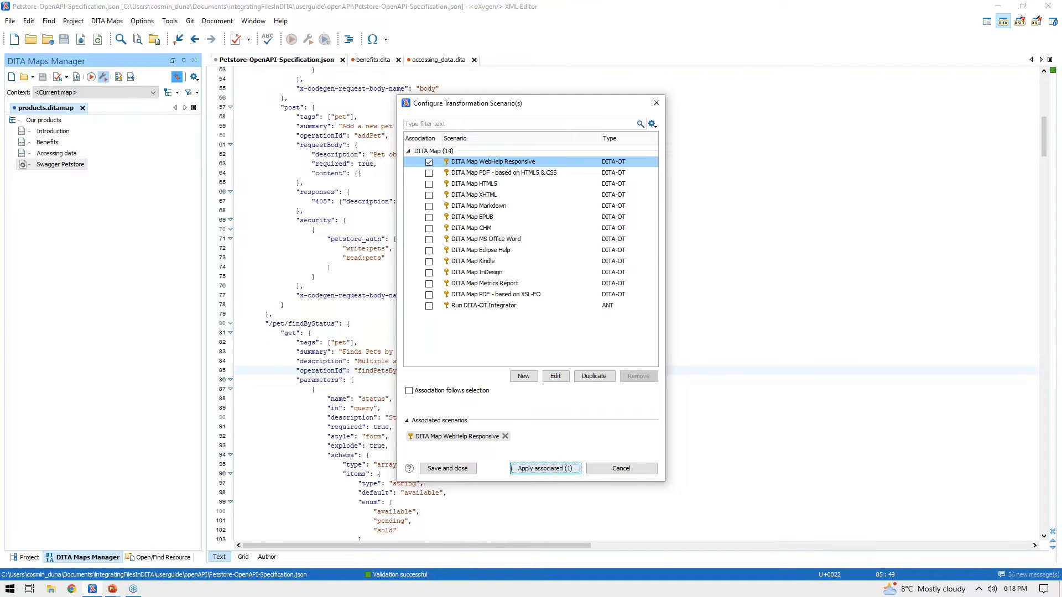
{"action": "left_click", "coordinate": [551, 469]}
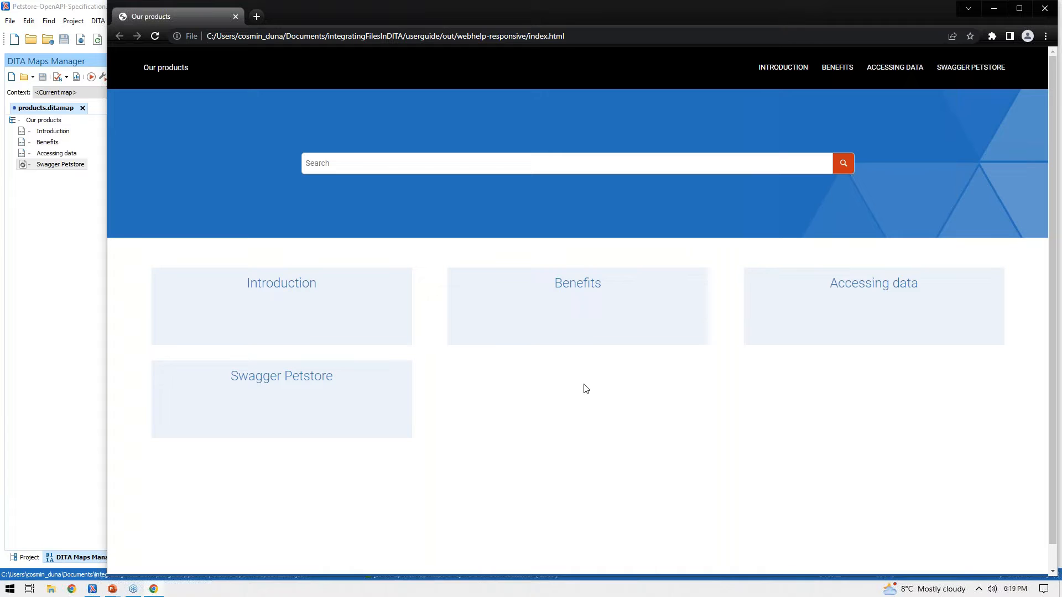
In the published WebHelp, review the reused operation in Accessing data and follow the API methods: store link from Benefits
{"action": "left_click", "coordinate": [873, 296]}
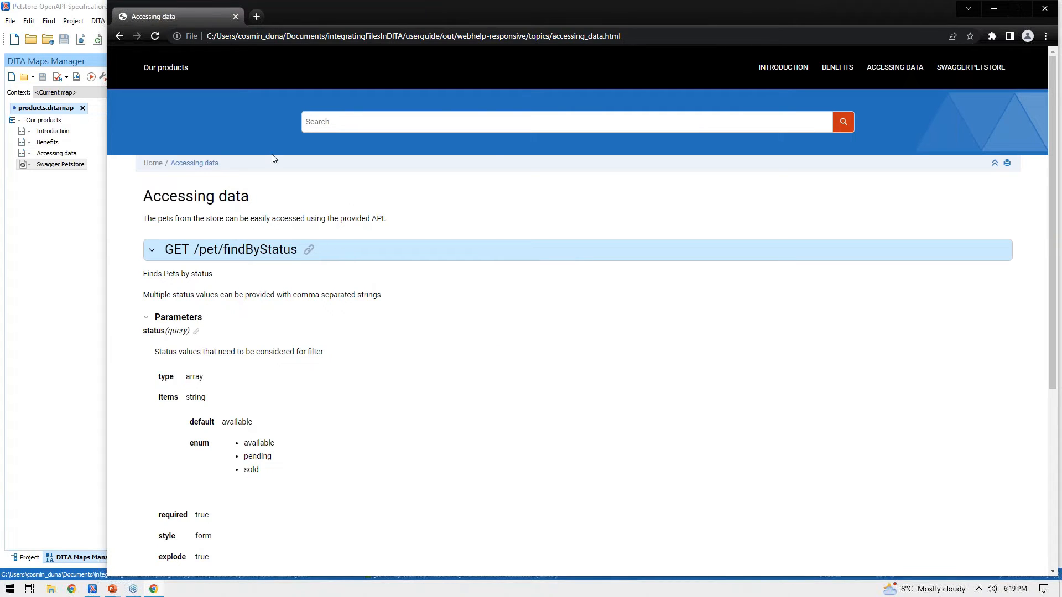
{"action": "scroll", "coordinate": [254, 359], "scroll_direction": "down", "scroll_amount": 3}
{"action": "scroll", "coordinate": [288, 487], "scroll_direction": "up", "scroll_amount": 3}
{"action": "left_click", "coordinate": [119, 36]}
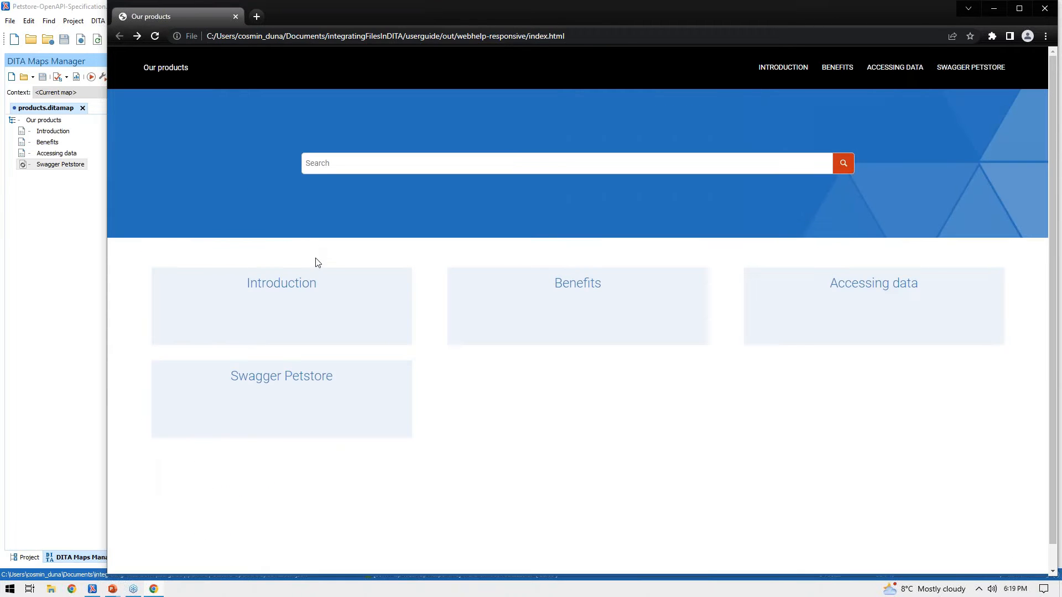
{"action": "left_click", "coordinate": [576, 294]}
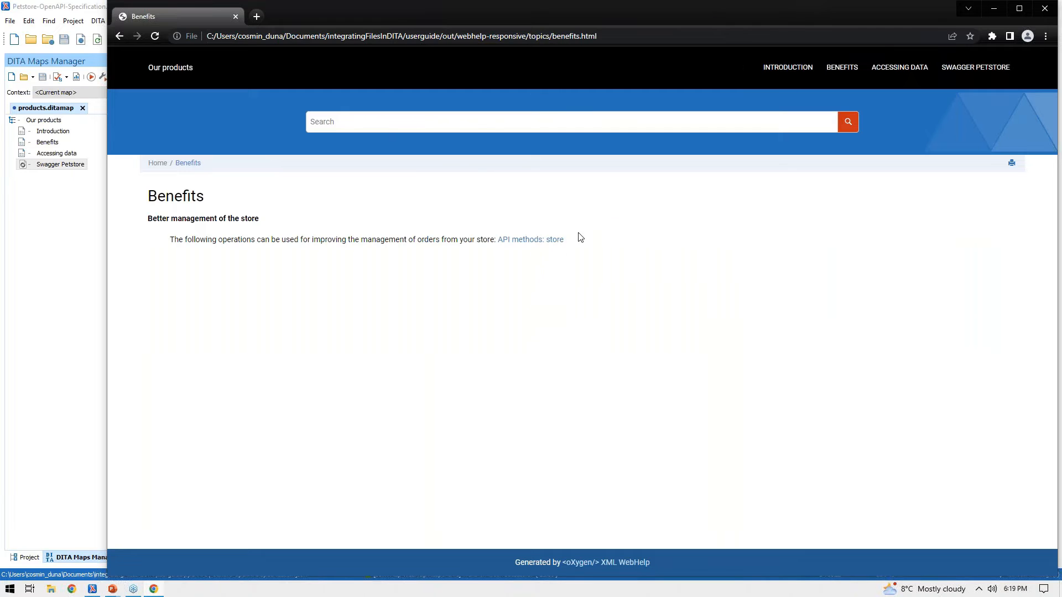
{"action": "left_click", "coordinate": [545, 243]}
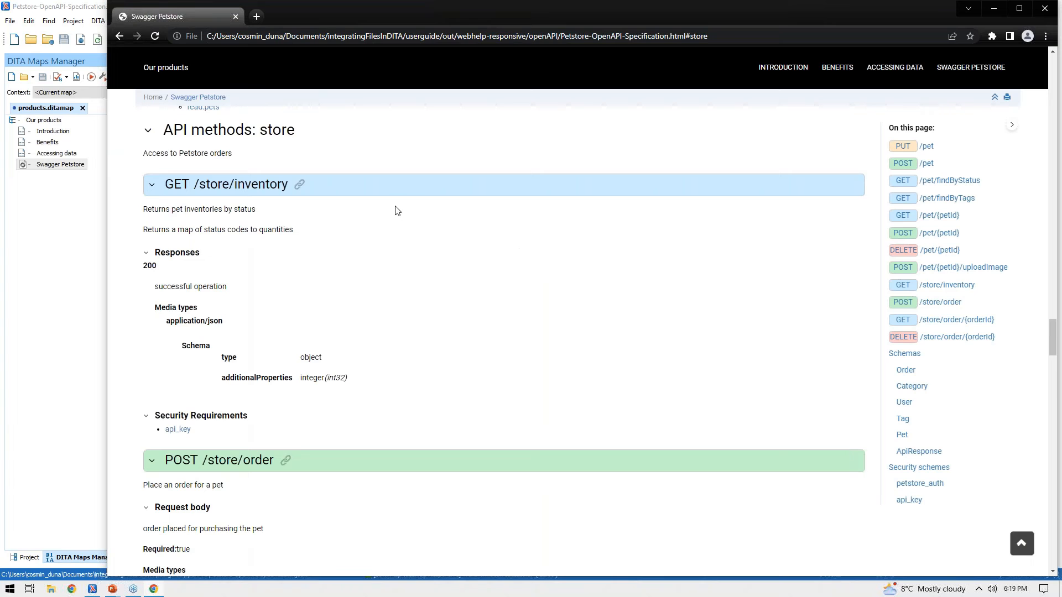
{"action": "scroll", "coordinate": [306, 123], "scroll_direction": "up", "scroll_amount": 2}
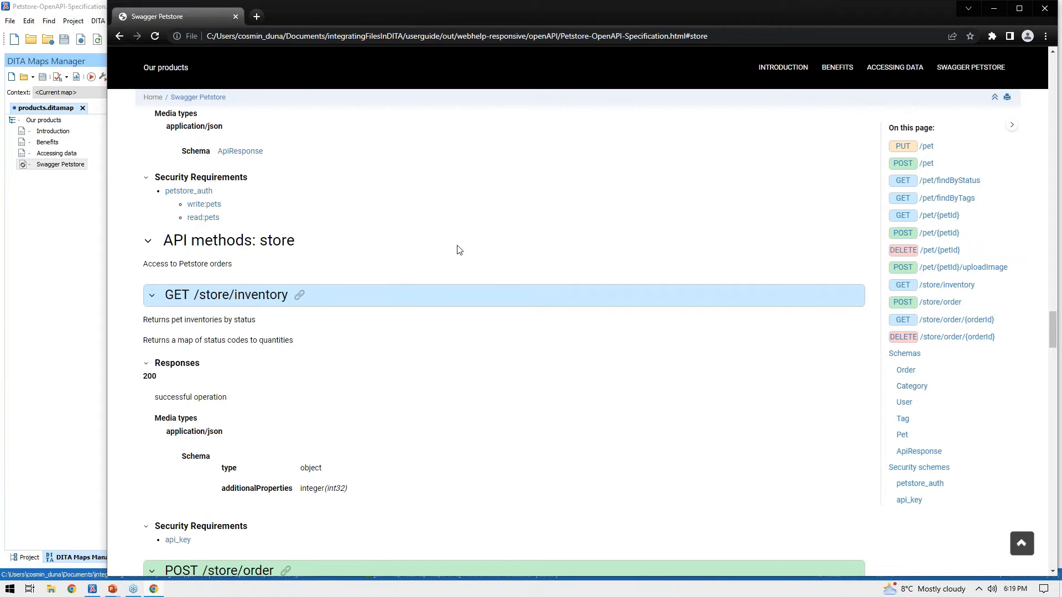
{"action": "scroll", "coordinate": [519, 249], "scroll_direction": "up", "scroll_amount": 15}
{"action": "scroll", "coordinate": [333, 301], "scroll_direction": "up", "scroll_amount": 15}
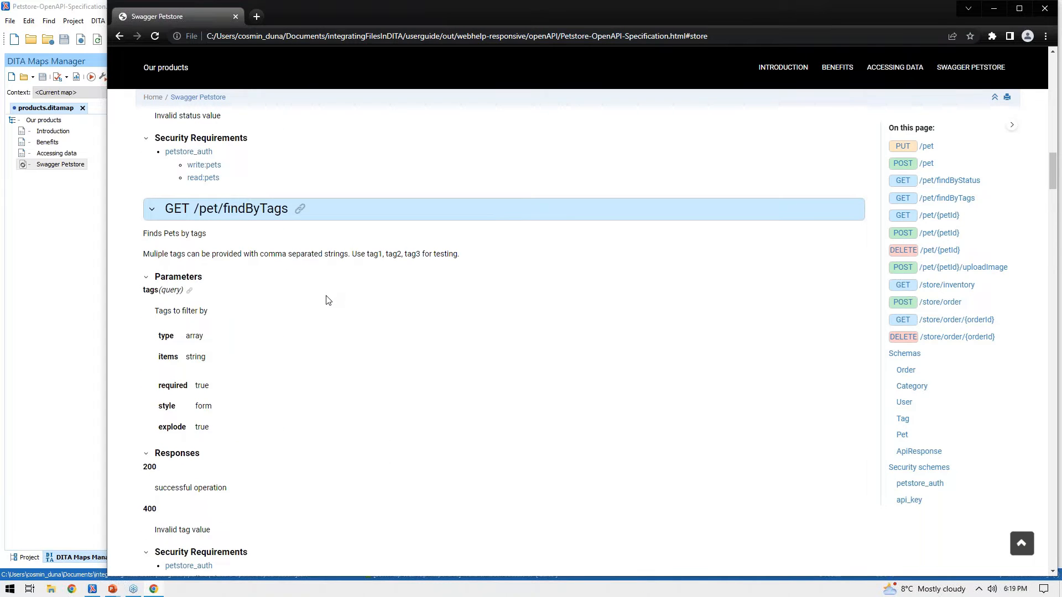
{"action": "scroll", "coordinate": [328, 301], "scroll_direction": "up", "scroll_amount": 2}
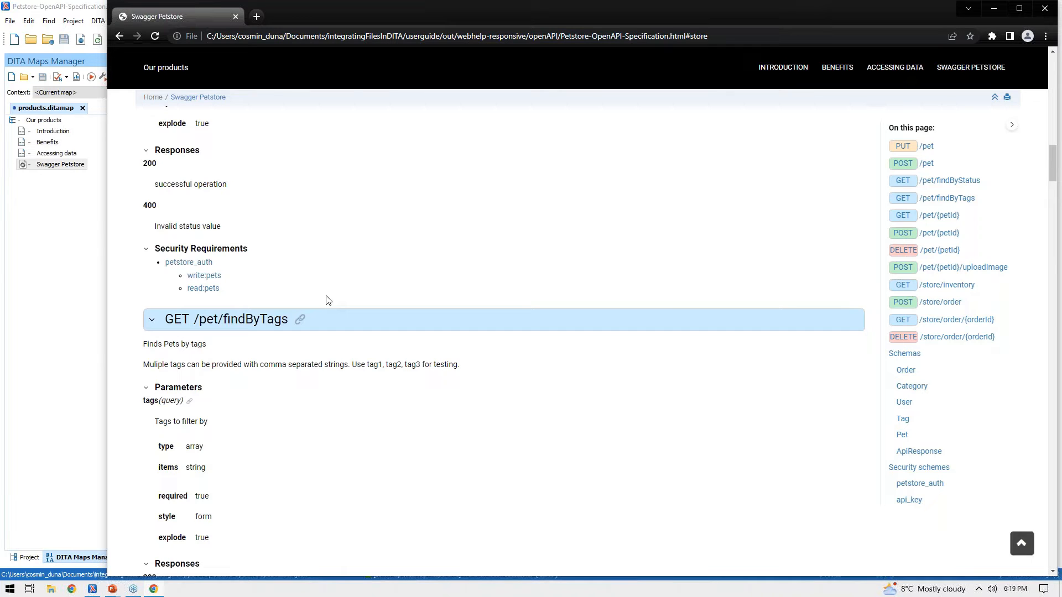
Switch to the PowerPoint slide show and advance it to the slide "5. Integrating Markdown into DITA"
{"action": "left_click", "coordinate": [113, 589]}
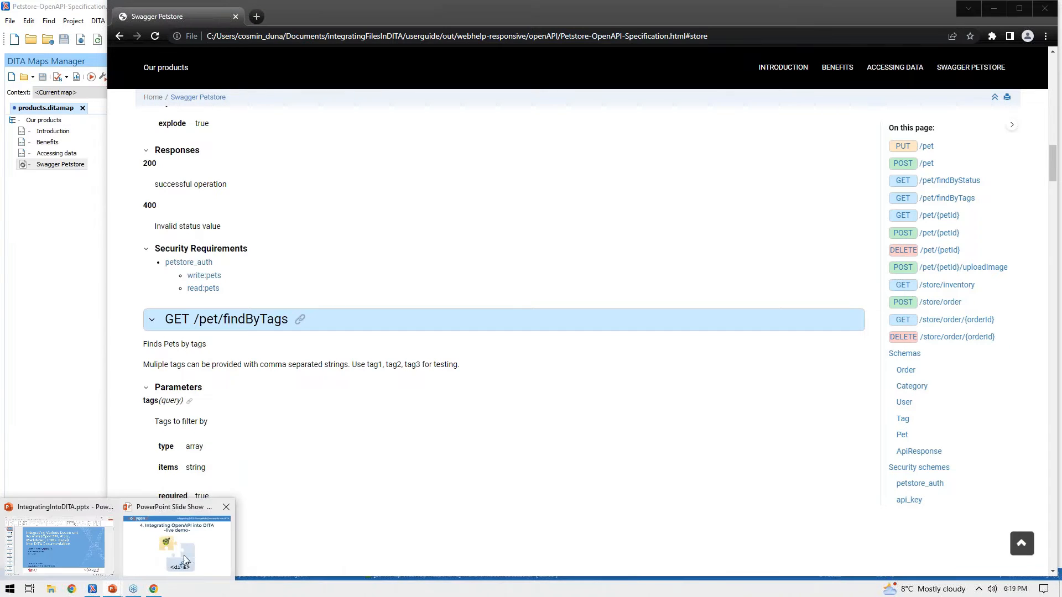
{"action": "left_click", "coordinate": [172, 551]}
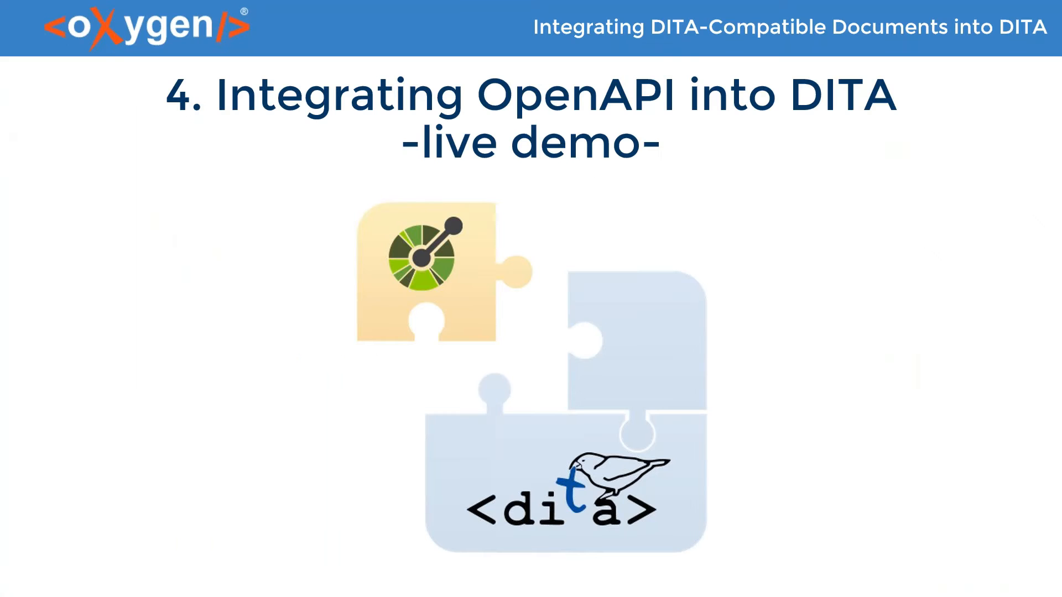
{"action": "key", "text": "Right"}
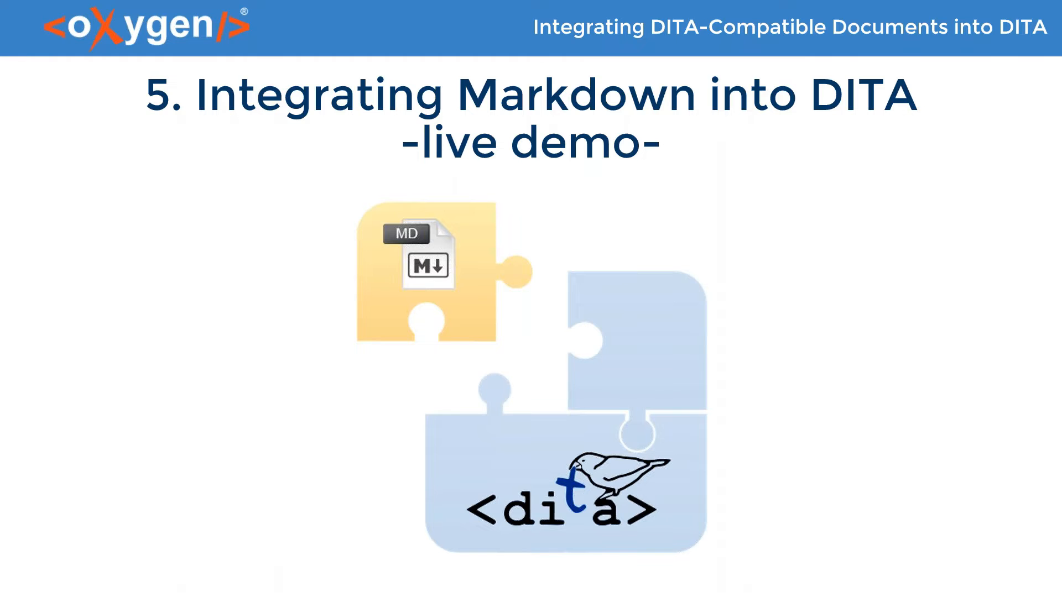
Switch back to Oxygen XML Editor and open whats_new.md from the project's markdown folder
{"action": "key", "text": "alt+Tab"}
{"action": "key", "text": "alt+Tab"}
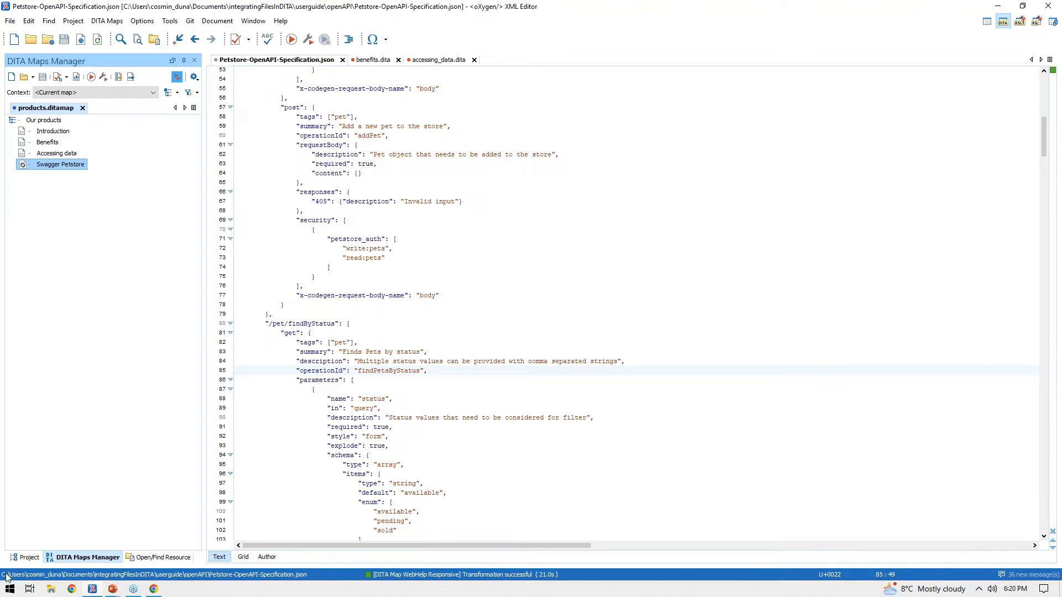
{"action": "left_click", "coordinate": [20, 557]}
{"action": "left_click", "coordinate": [21, 134]}
{"action": "left_click", "coordinate": [63, 144]}
{"action": "double_click", "coordinate": [64, 145]}
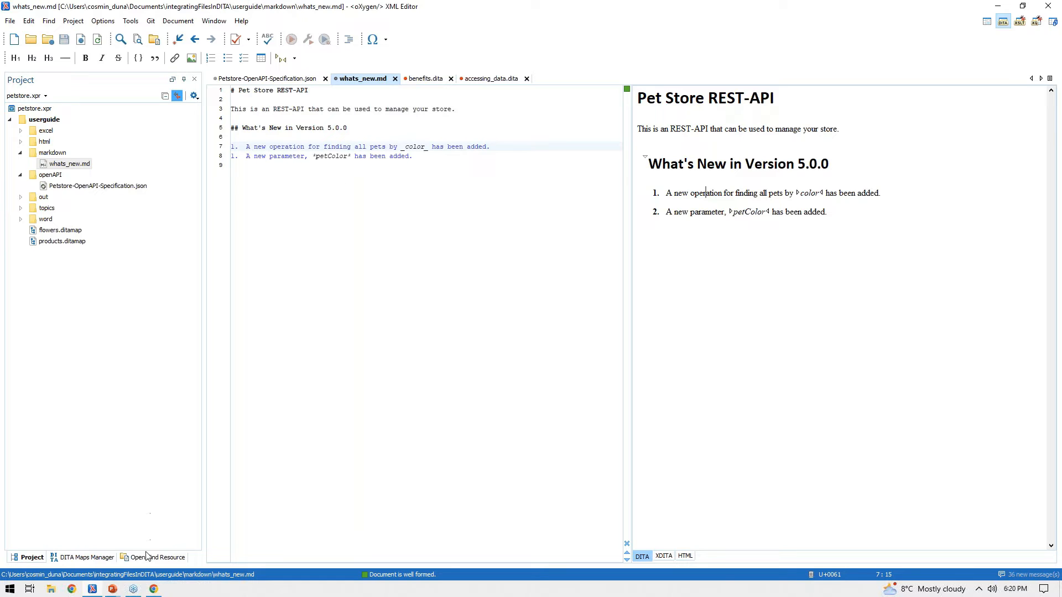
Open the Introduction topic from the products DITA map in Author mode
{"action": "left_click", "coordinate": [87, 558]}
{"action": "double_click", "coordinate": [67, 147]}
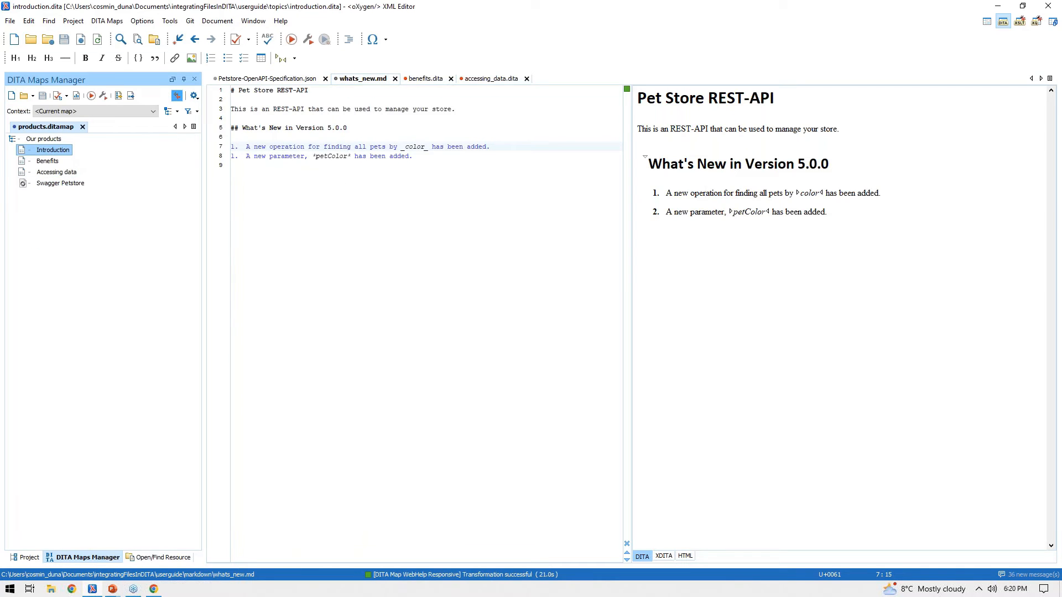
{"action": "left_click", "coordinate": [267, 557]}
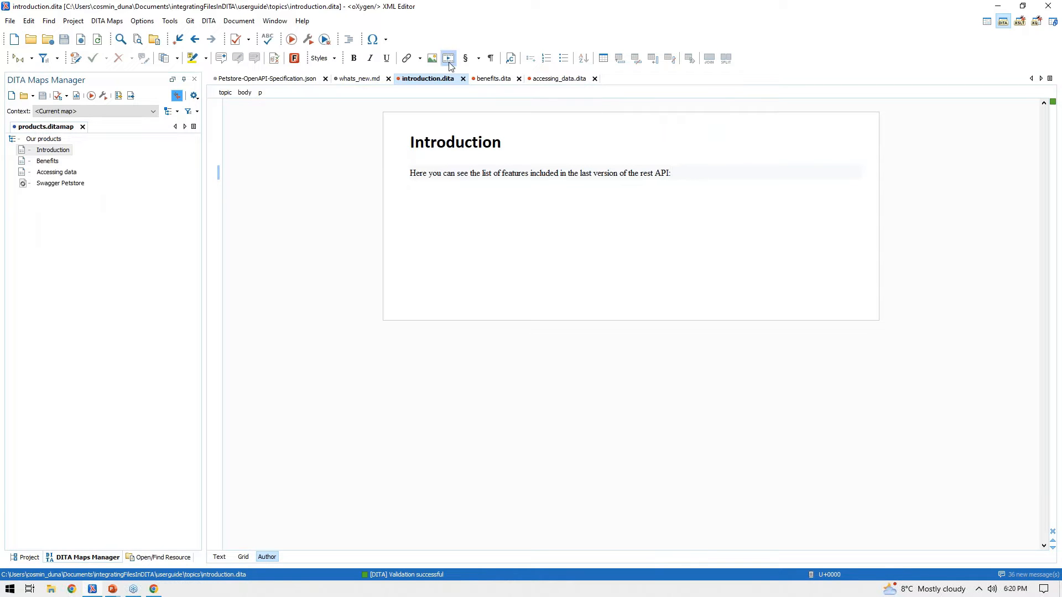
Load markdown/whats_new.md as a cross-reference target to examine its target IDs, leaving the dialog without inserting a link
{"action": "left_click", "coordinate": [419, 58]}
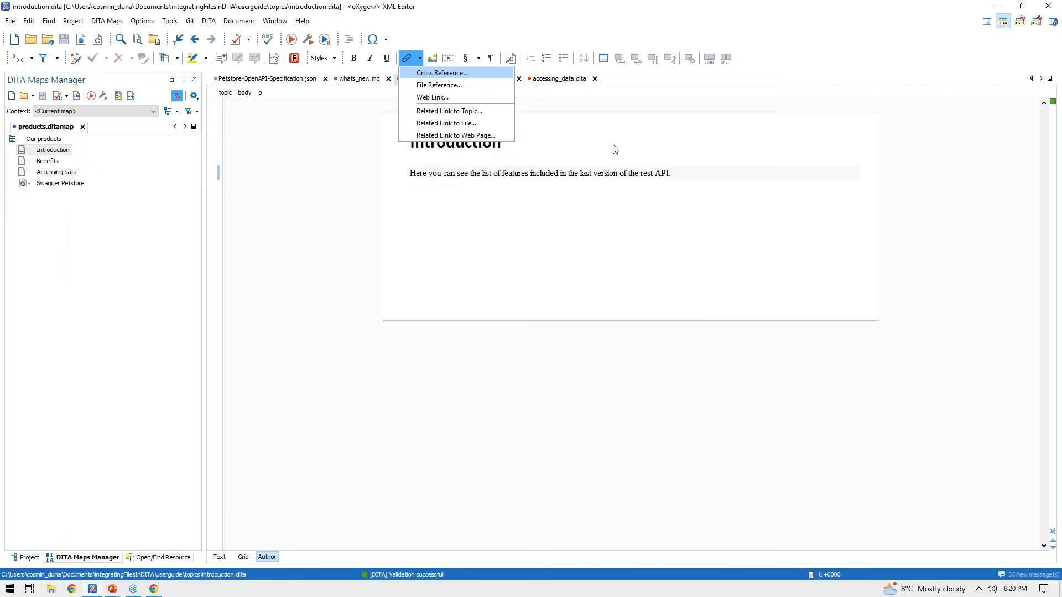
{"action": "key", "text": "Return"}
{"action": "left_click", "coordinate": [667, 181]}
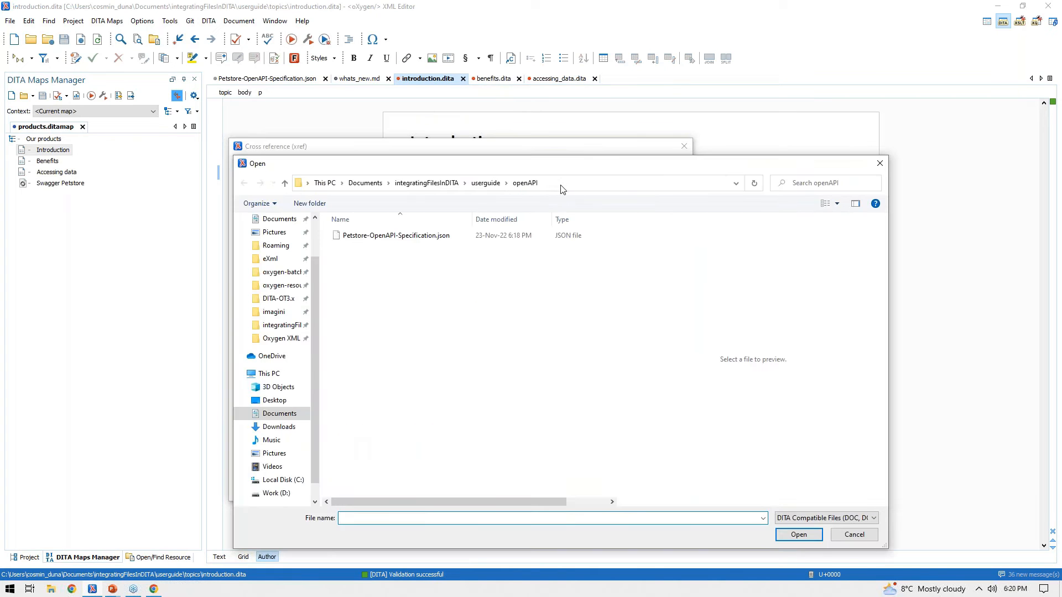
{"action": "left_click", "coordinate": [486, 183]}
{"action": "double_click", "coordinate": [355, 258]}
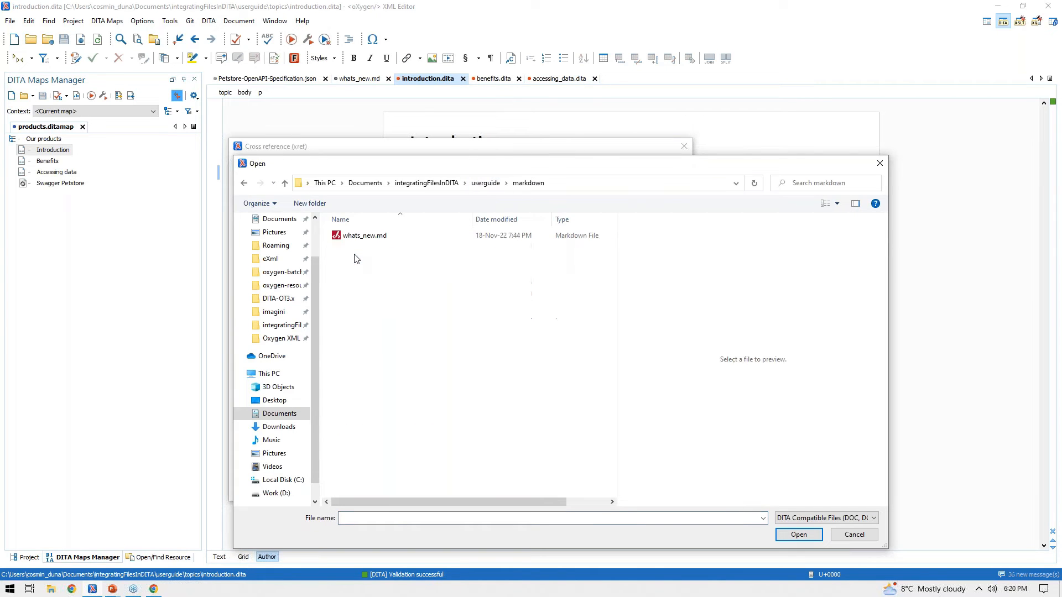
{"action": "left_click", "coordinate": [388, 235]}
{"action": "left_click", "coordinate": [799, 534]}
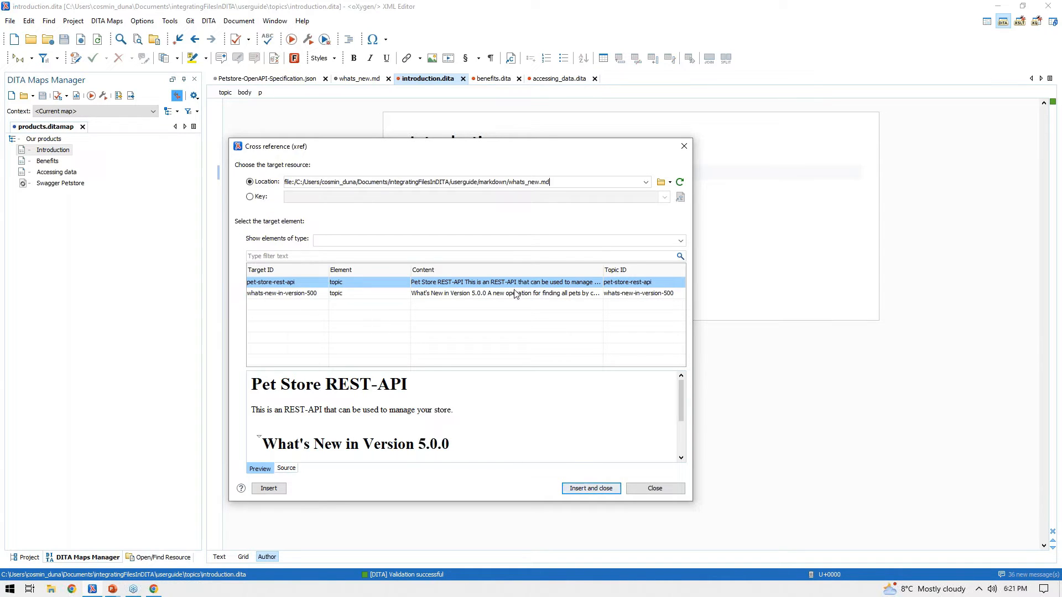
{"action": "left_click", "coordinate": [683, 147]}
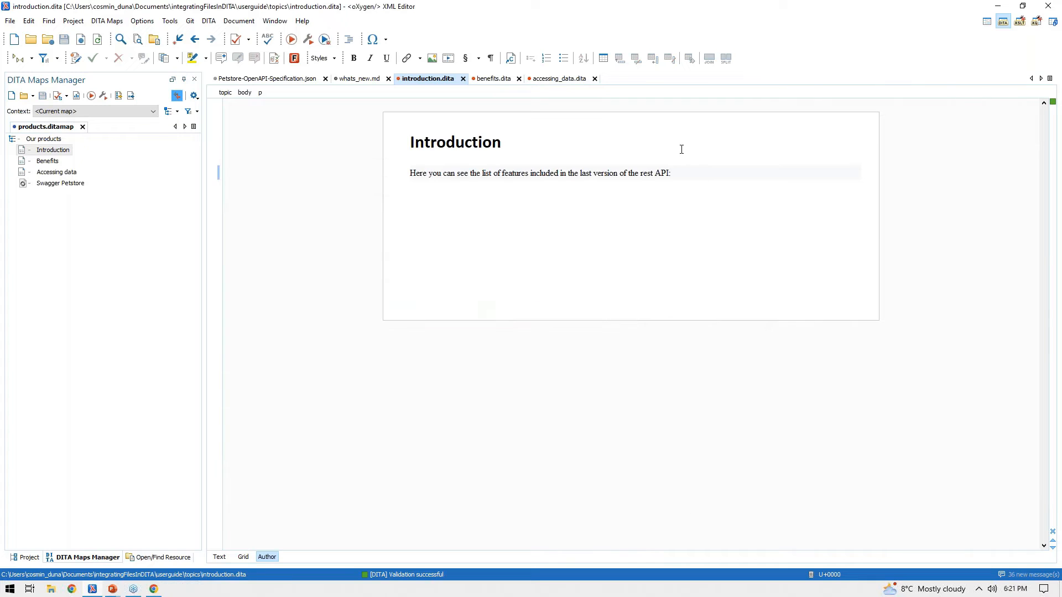
In whats_new.md, give the "What's New in Version 5.0.0" heading the ID {#last_version} and save the file
{"action": "left_click", "coordinate": [359, 79]}
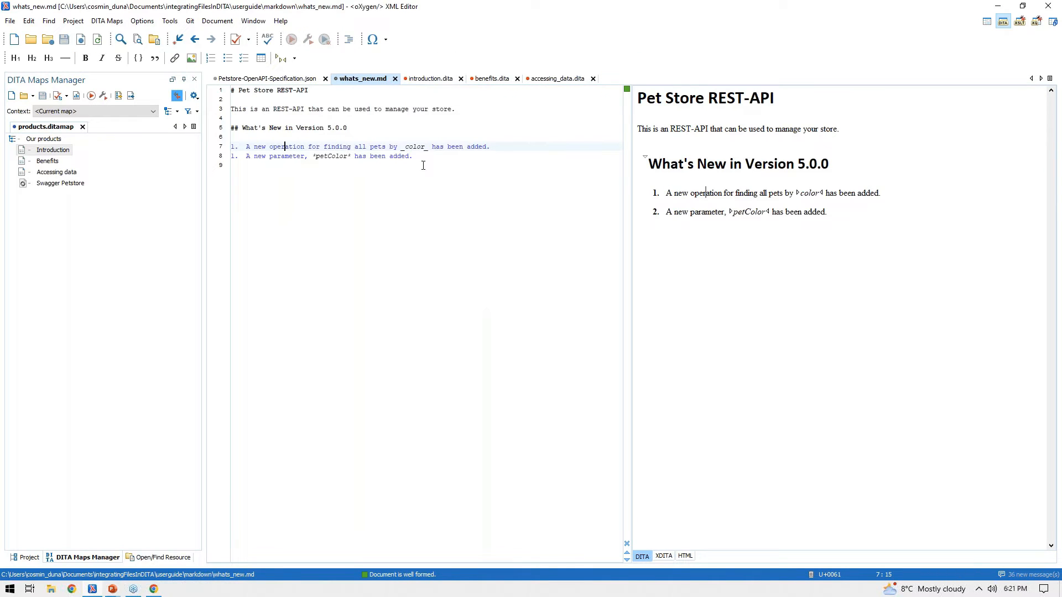
{"action": "left_click", "coordinate": [368, 125]}
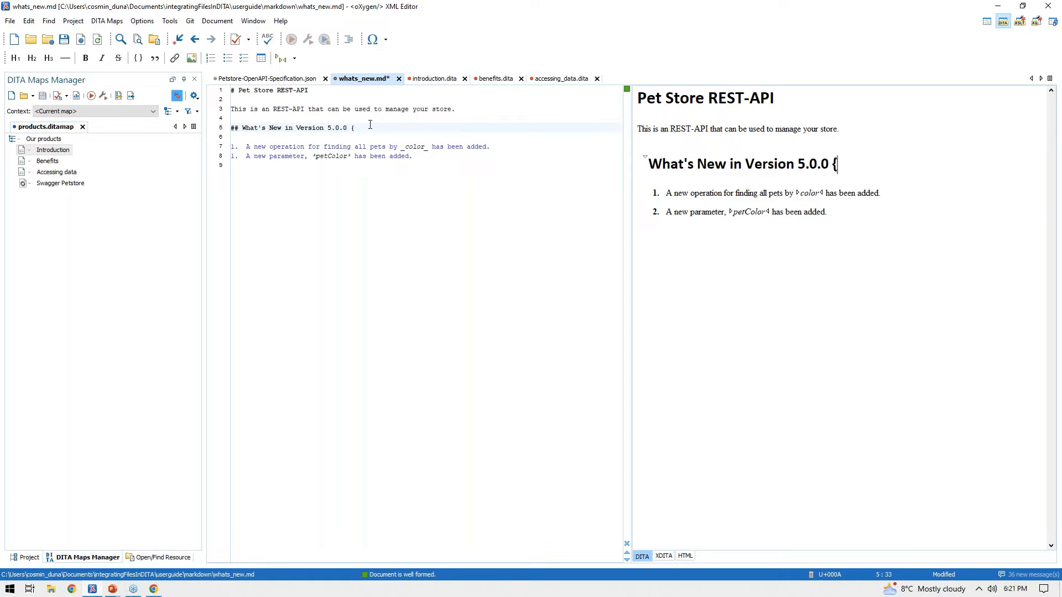
{"action": "type", "text": "{#last_version}"}
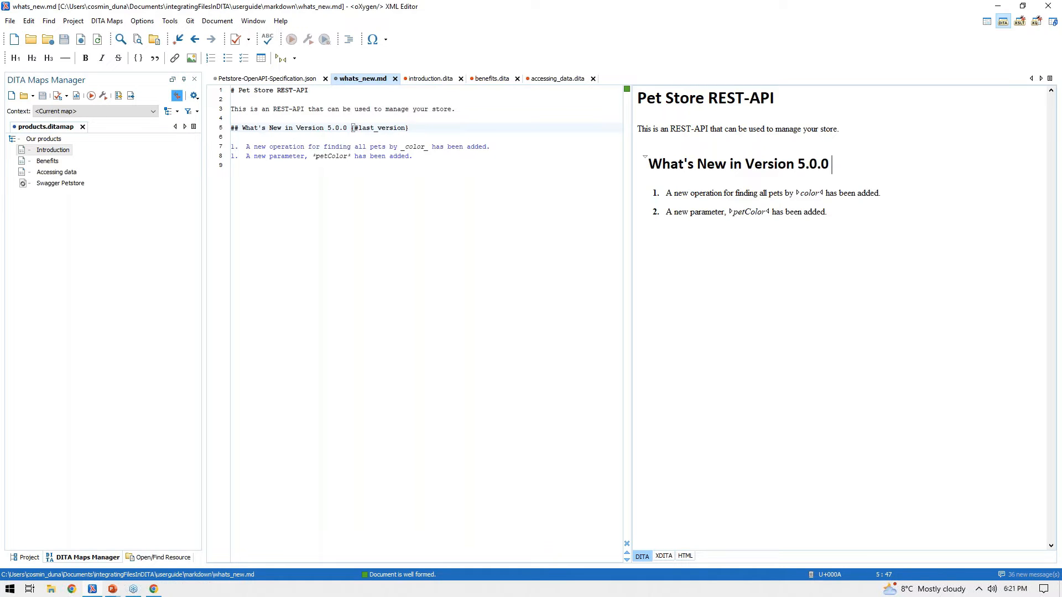
Insert a cross reference to the last_version topic of whats_new.md at the end of the Introduction paragraph
{"action": "left_click", "coordinate": [440, 81]}
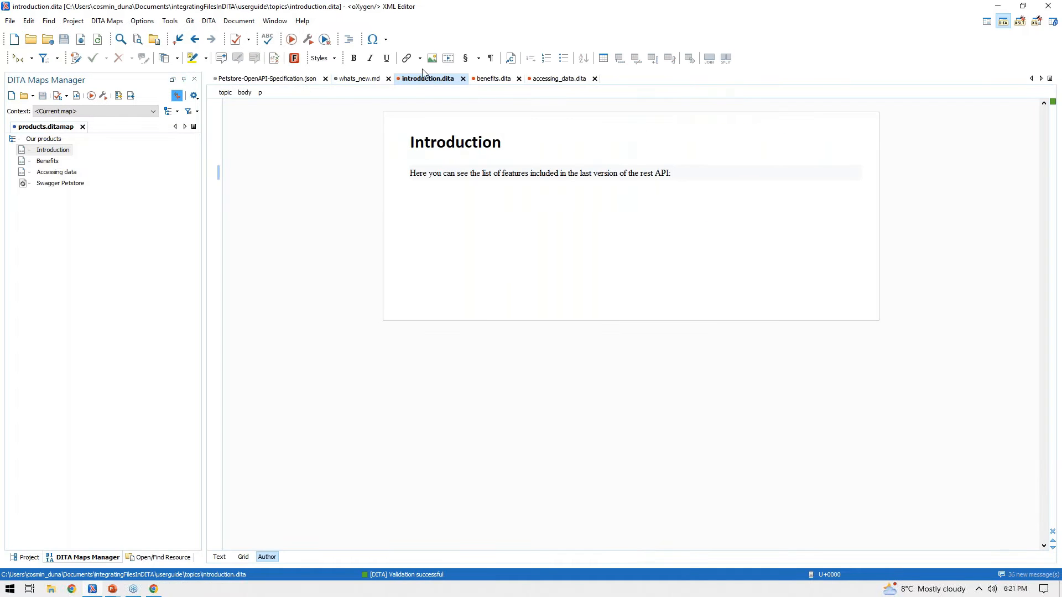
{"action": "left_click", "coordinate": [410, 58]}
{"action": "left_click", "coordinate": [437, 74]}
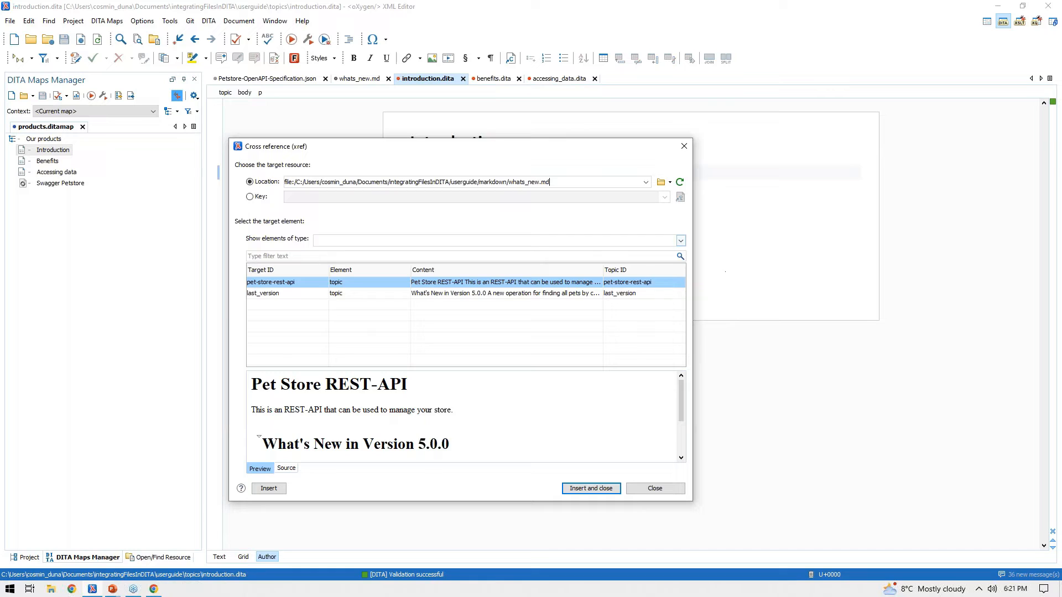
{"action": "left_click", "coordinate": [281, 294]}
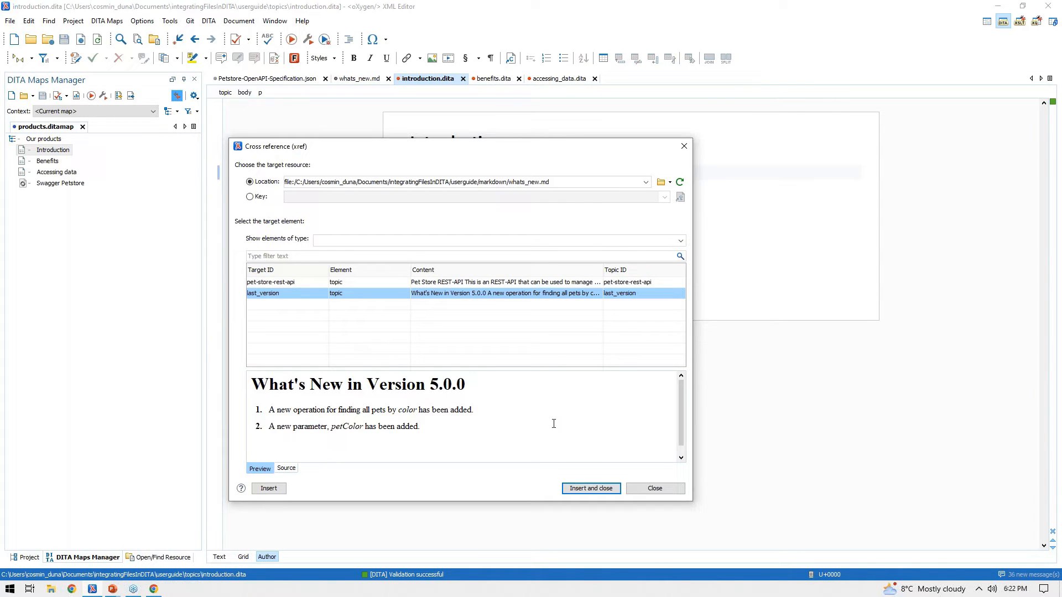
{"action": "left_click", "coordinate": [603, 490]}
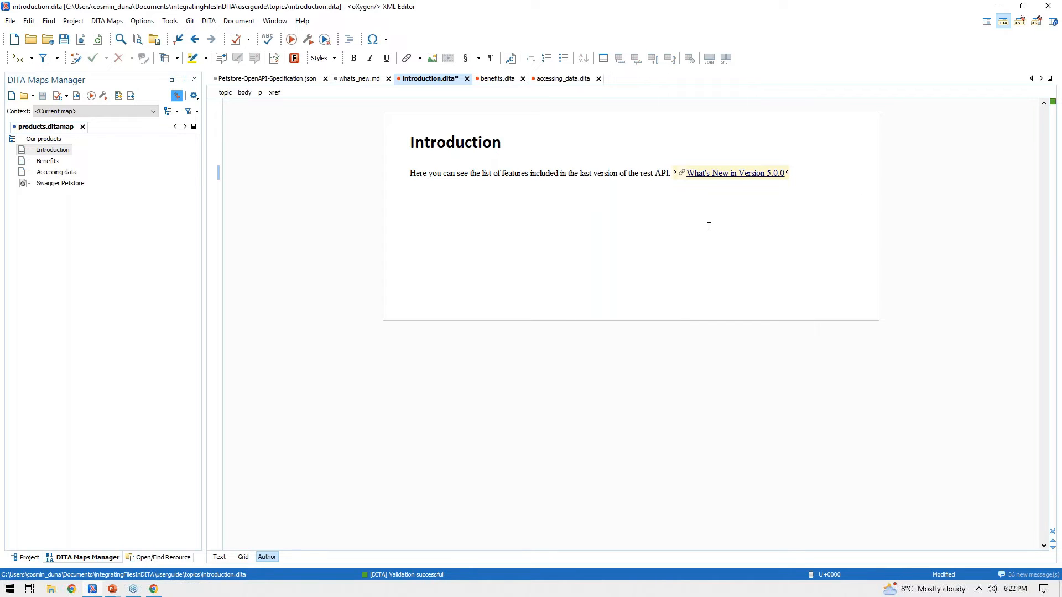
In the source of introduction.dita, remove the ID from the xref's href, re-enter last_version with content completion, and save
{"action": "left_click", "coordinate": [219, 557]}
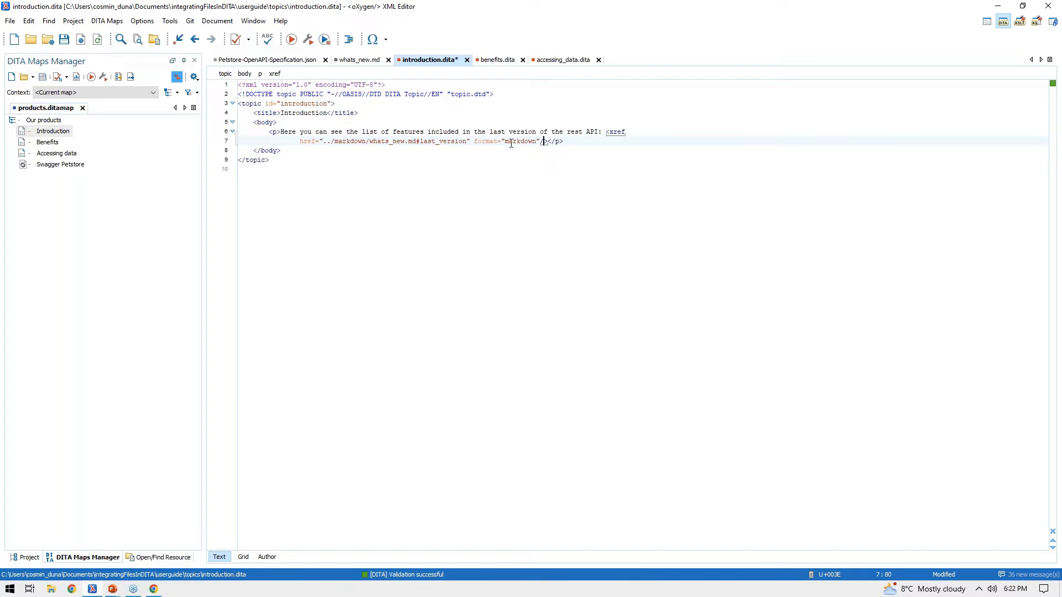
{"action": "left_click_drag", "start_coordinate": [421, 142], "coordinate": [468, 142]}
{"action": "key", "text": "BackSpace"}
{"action": "key", "text": "ctrl+space"}
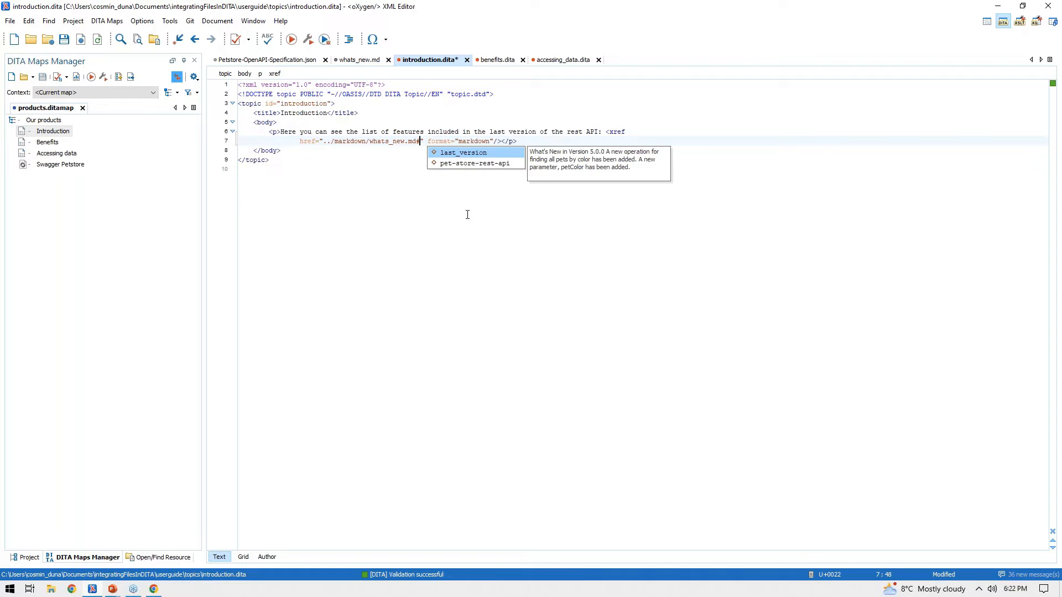
{"action": "key", "text": "Return"}
{"action": "key", "text": "ctrl+s"}
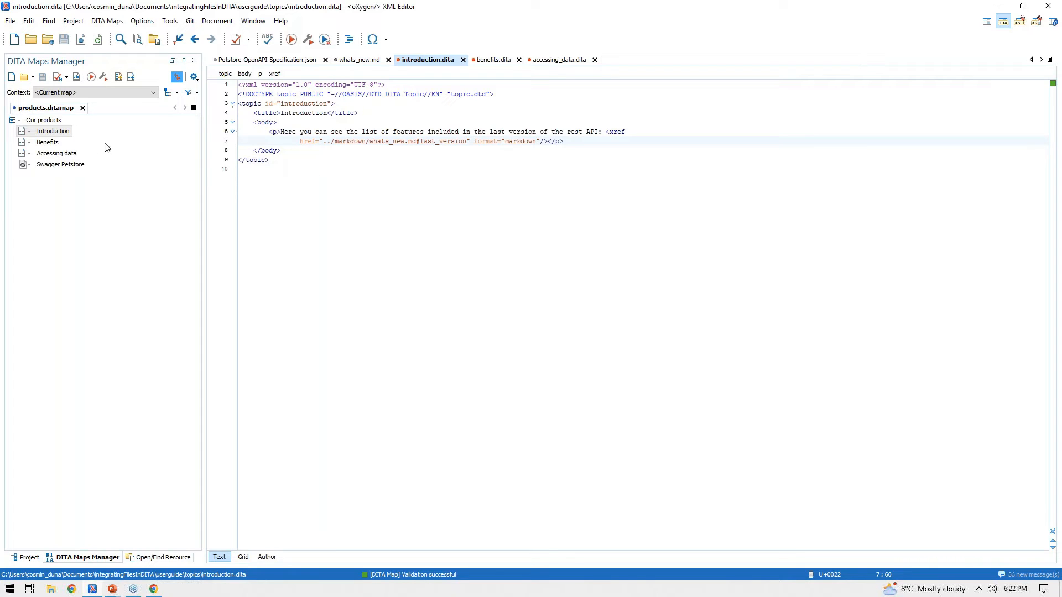
Insert a topic reference to markdown/whats_new.md#last_version after Accessing data in products.ditamap and save the map
{"action": "left_click", "coordinate": [55, 144]}
{"action": "left_click", "coordinate": [57, 155]}
{"action": "left_click", "coordinate": [56, 143]}
{"action": "right_click", "coordinate": [58, 153]}
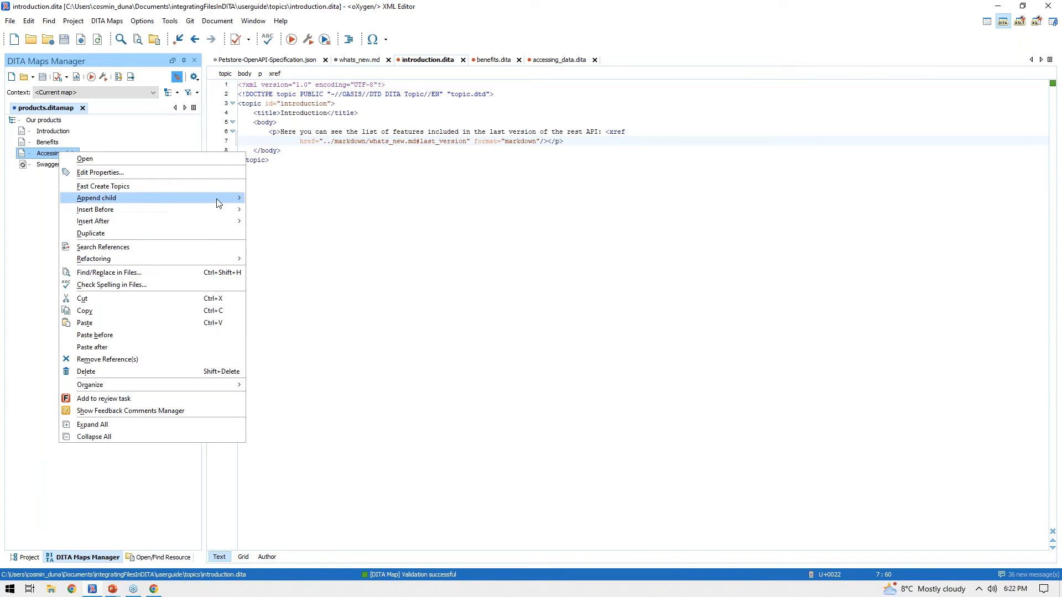
{"action": "mouse_move", "coordinate": [237, 221]}
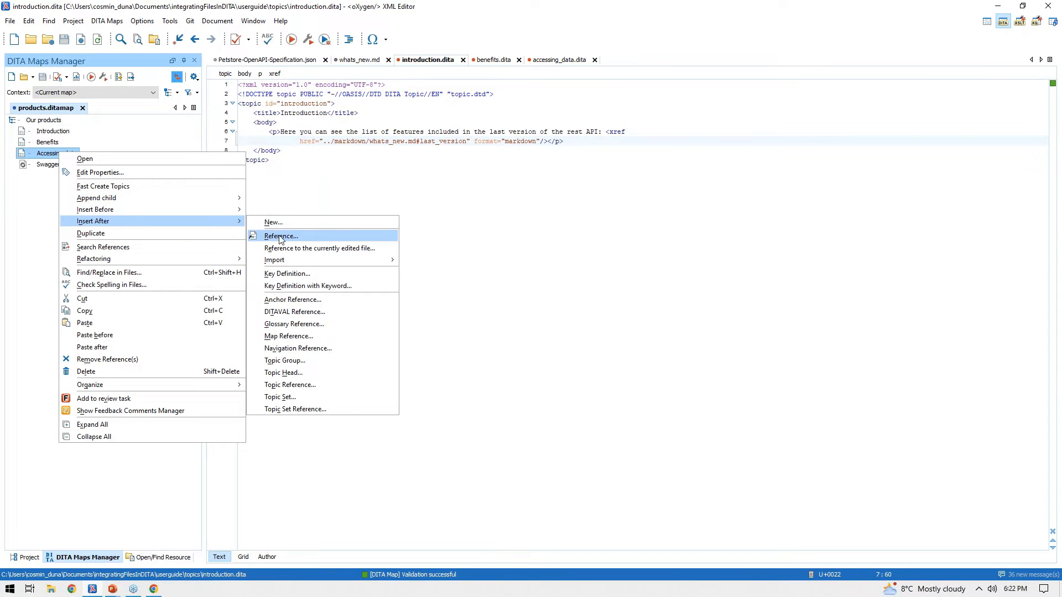
{"action": "left_click", "coordinate": [279, 236]}
{"action": "left_click", "coordinate": [679, 187]}
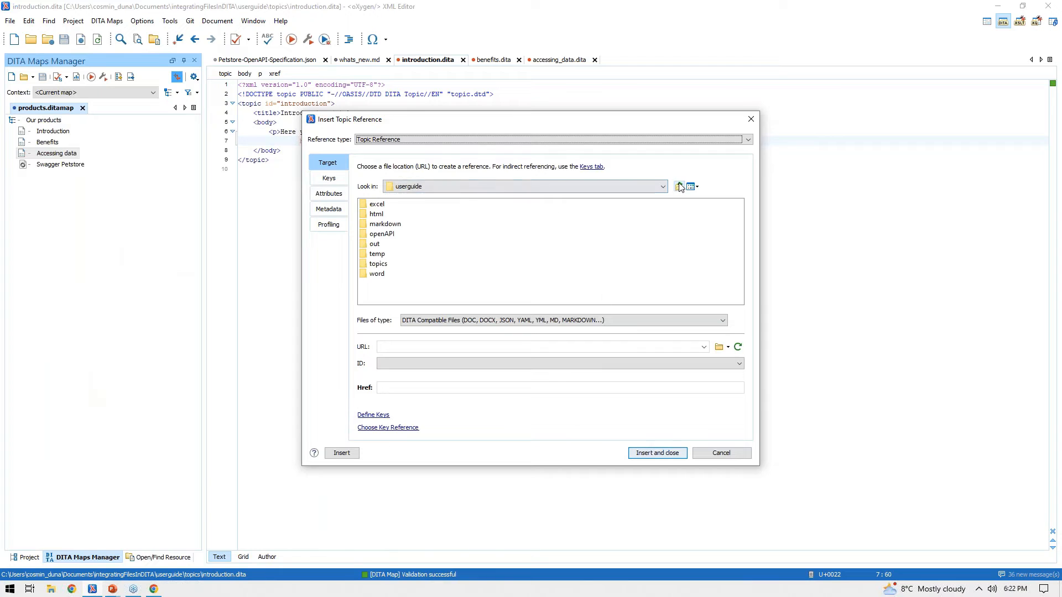
{"action": "double_click", "coordinate": [395, 224]}
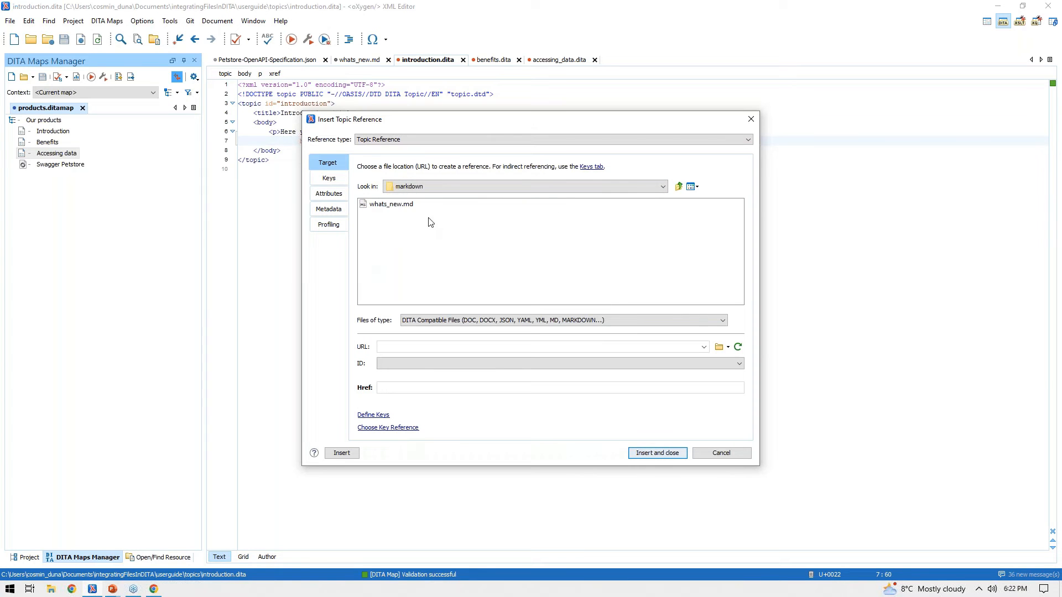
{"action": "left_click", "coordinate": [412, 206]}
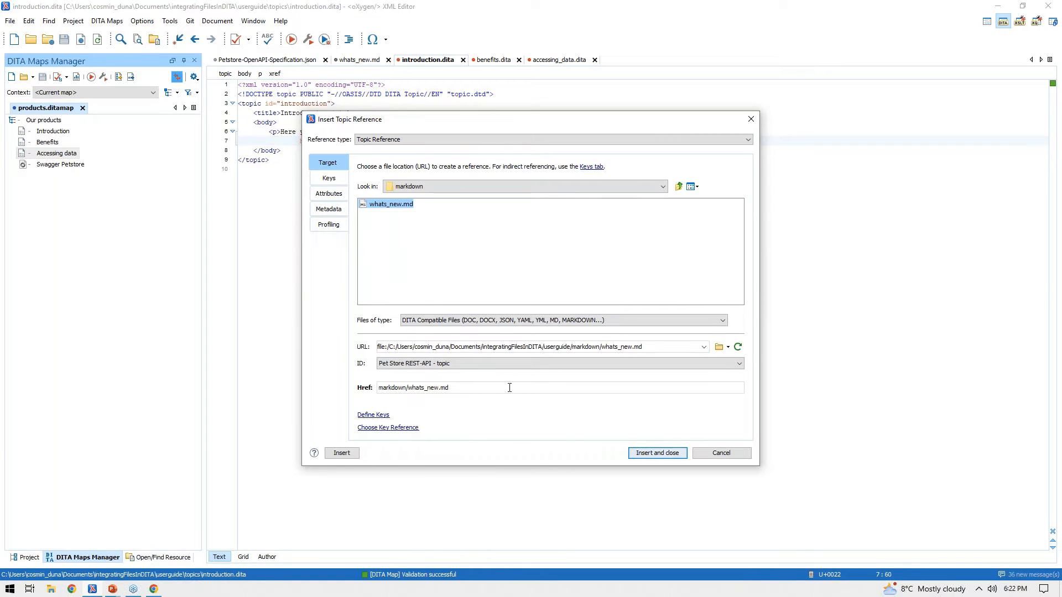
{"action": "left_click", "coordinate": [740, 364]}
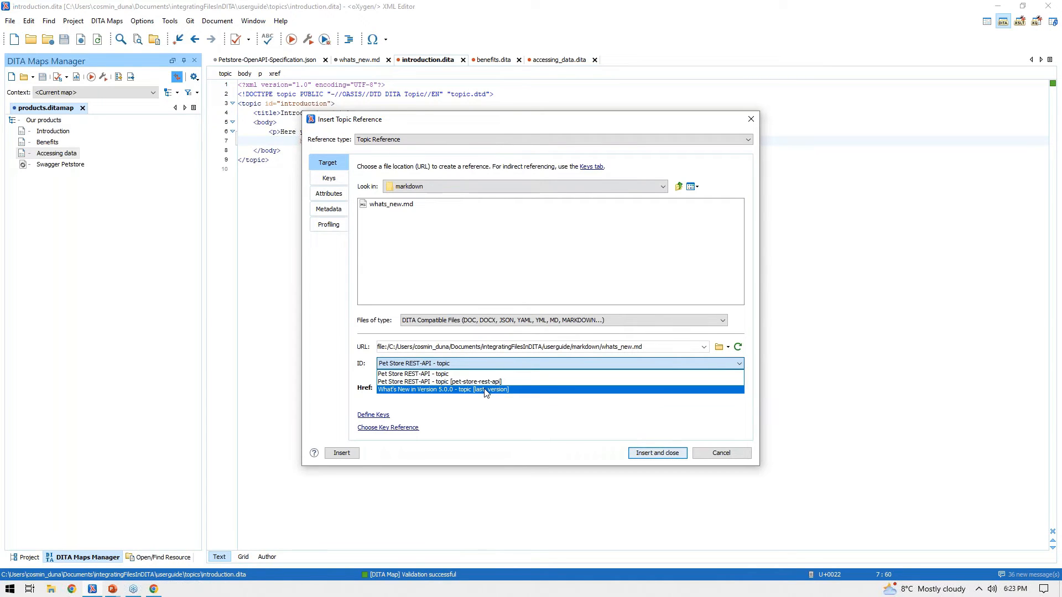
{"action": "left_click", "coordinate": [453, 390]}
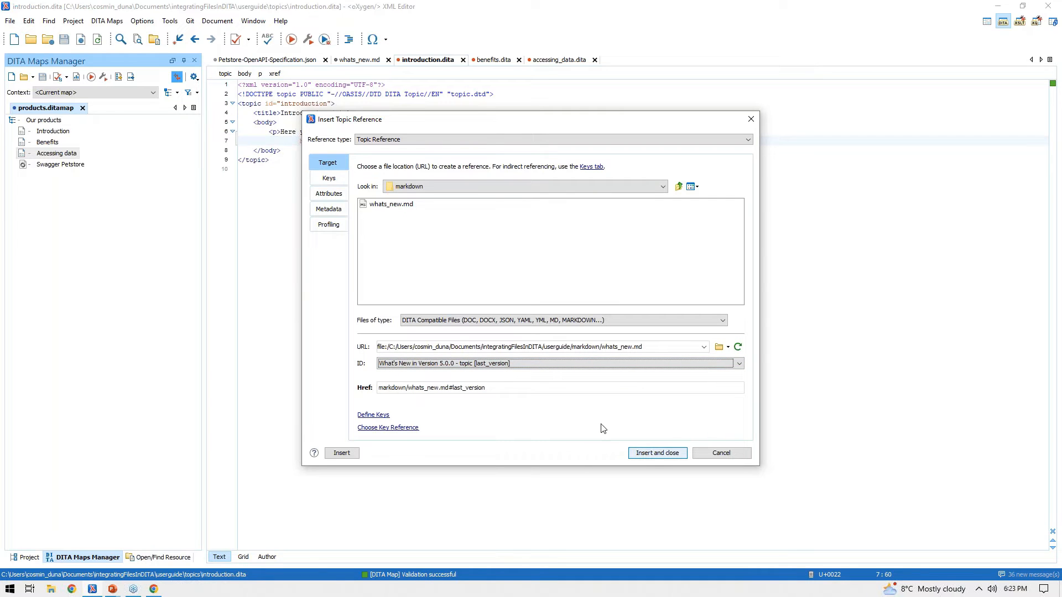
{"action": "left_click", "coordinate": [647, 454]}
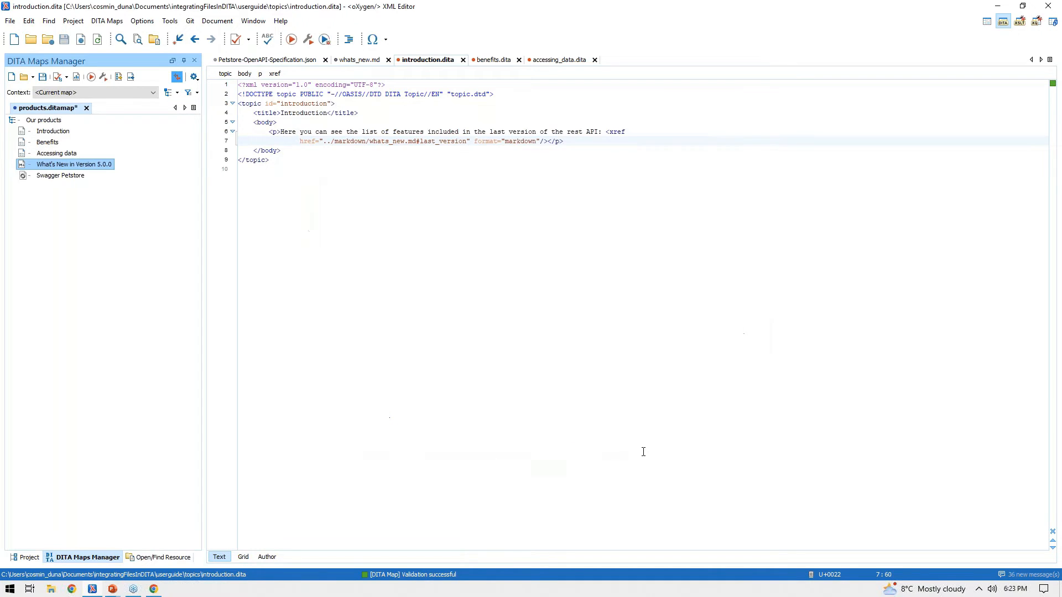
{"action": "key", "text": "ctrl+s"}
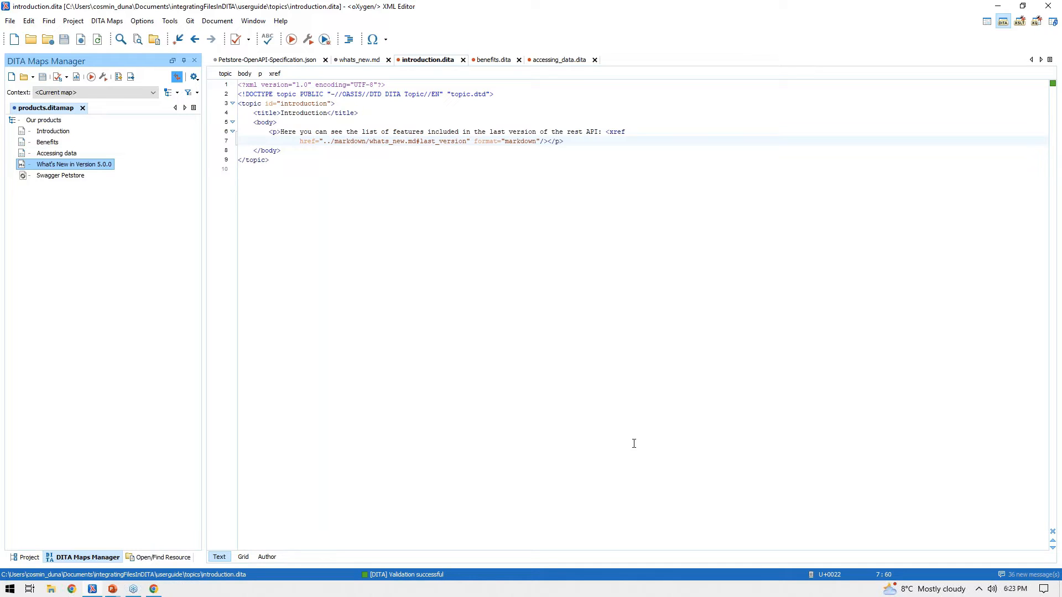
Remove the {#last_version} ID from the "What's New in Version 5.0.0" heading in whats_new.md and run the completeness check on products.ditamap
{"action": "left_click", "coordinate": [360, 60]}
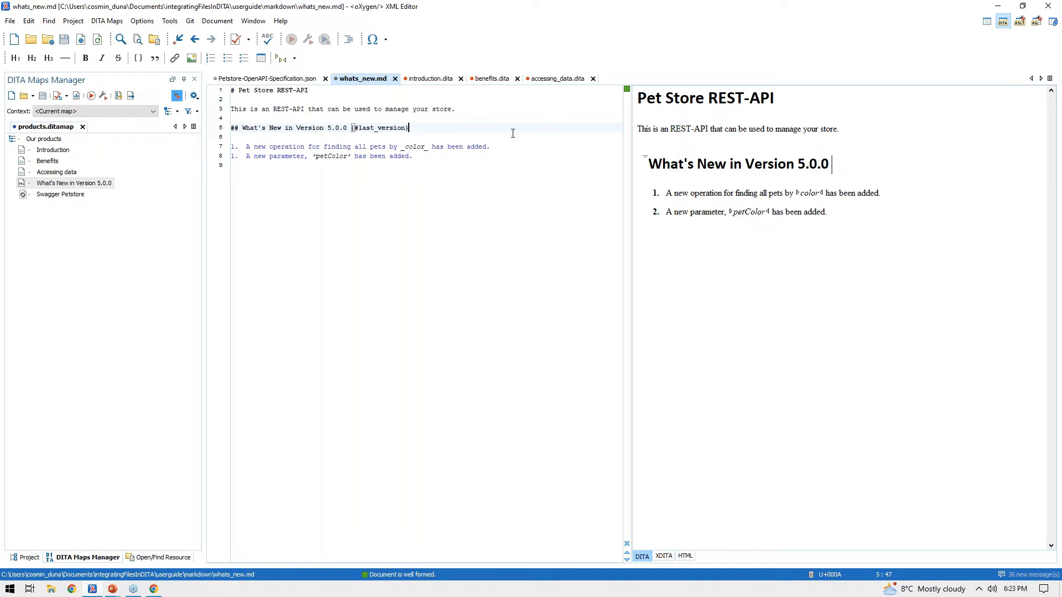
{"action": "left_click_drag", "start_coordinate": [347, 129], "coordinate": [423, 129]}
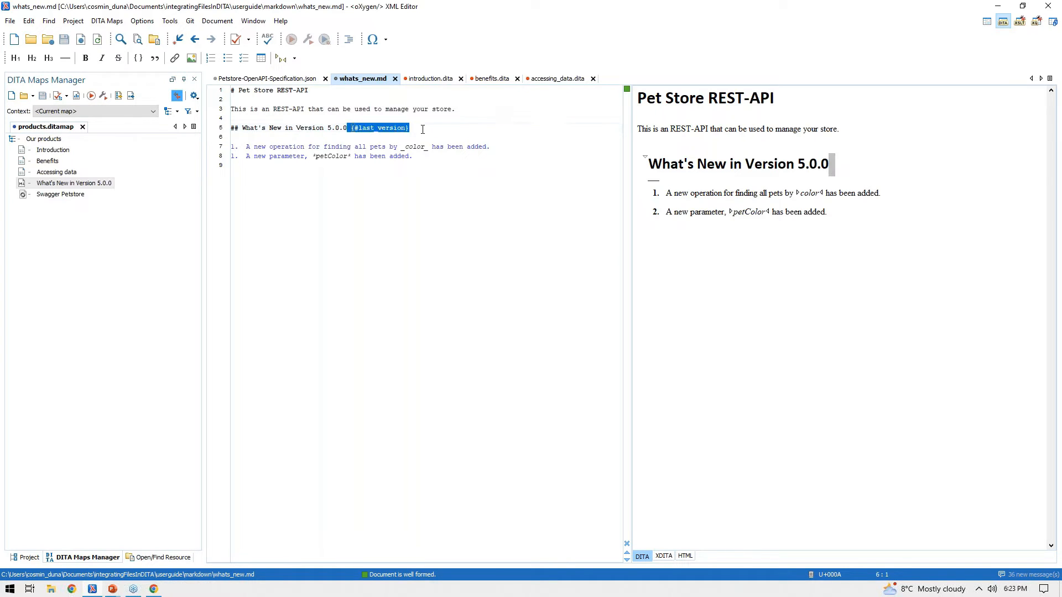
{"action": "key", "text": "Delete"}
{"action": "key", "text": "Delete"}
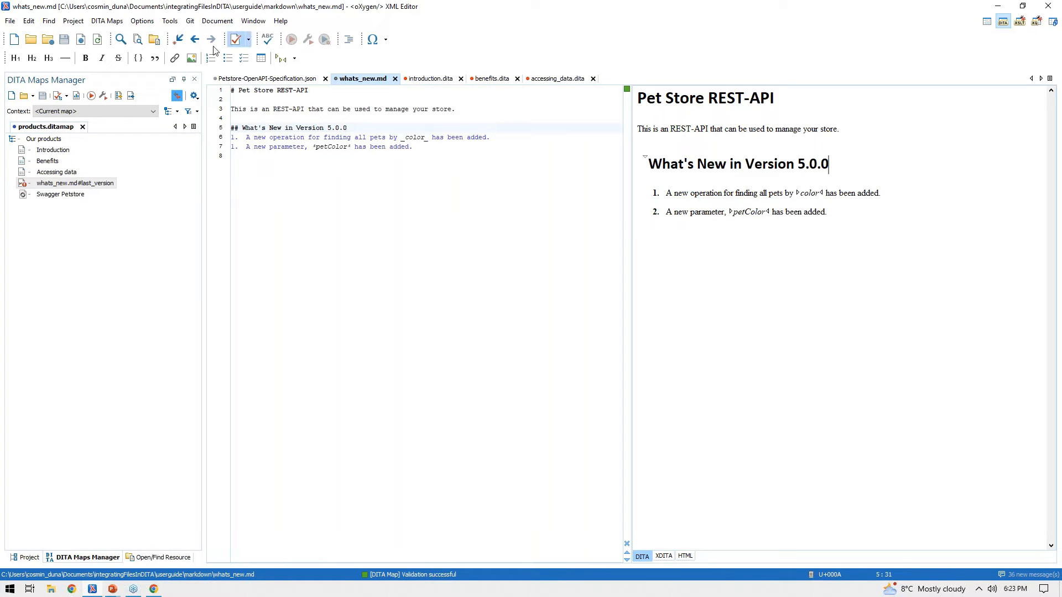
{"action": "left_click", "coordinate": [57, 95]}
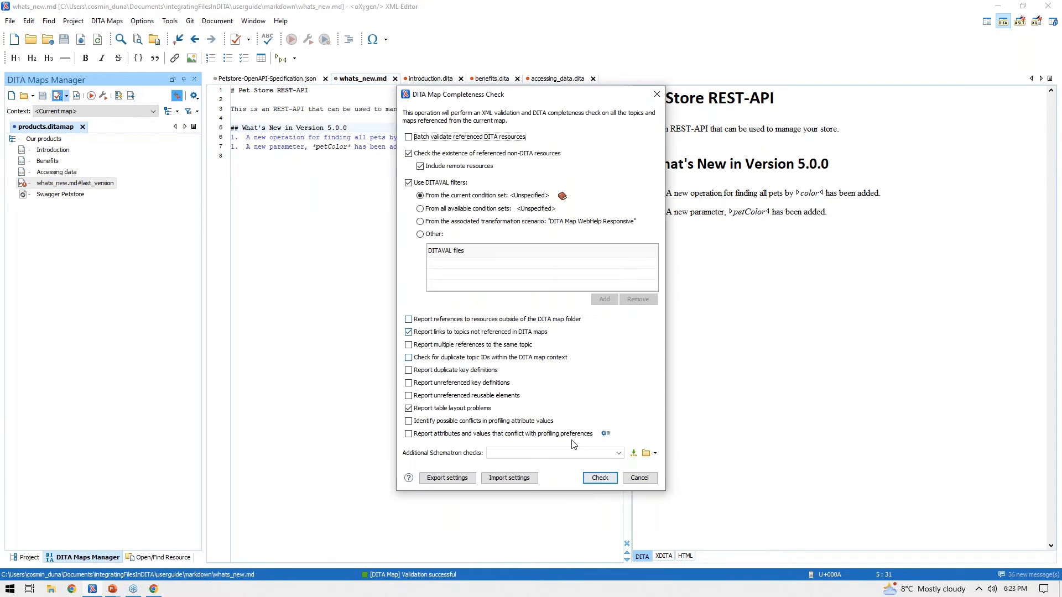
{"action": "left_click", "coordinate": [600, 479]}
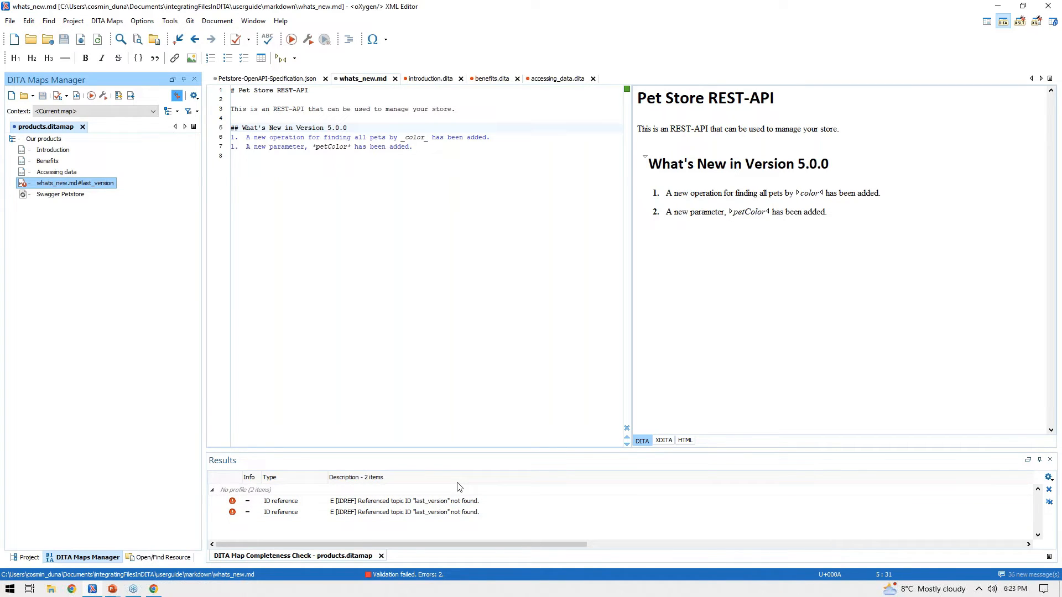
Undo the removal of the {#last_version} ID in whats_new.md, save the file and close the completeness check results
{"action": "left_click", "coordinate": [367, 130]}
{"action": "key", "text": "ctrl+z"}
{"action": "key", "text": "ctrl+s"}
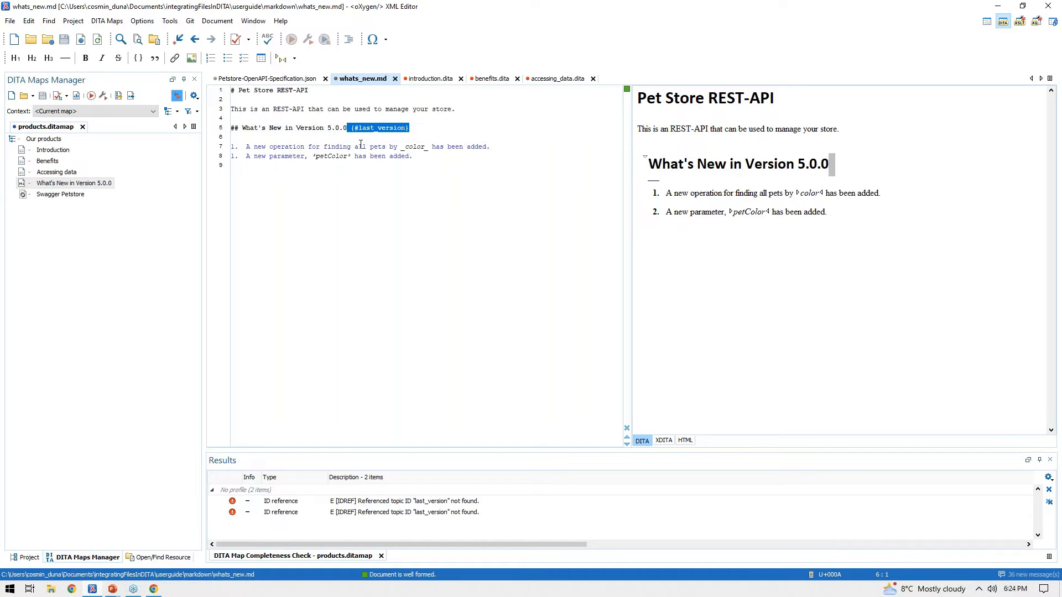
{"action": "left_click", "coordinate": [381, 555]}
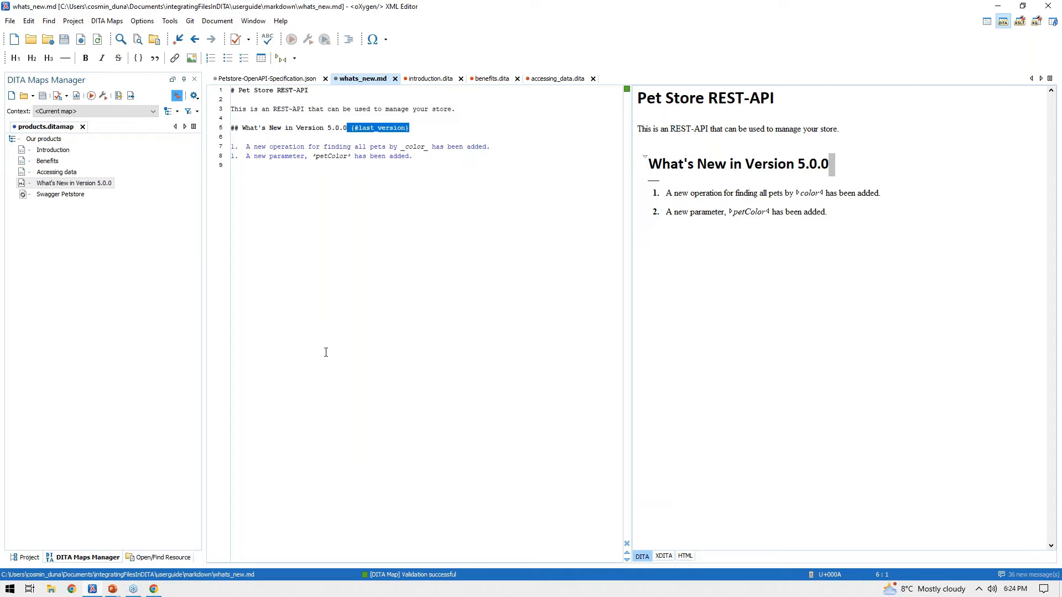
Publish products.ditamap with the DITA Map WebHelp Responsive scenario and follow the What's New link from the output's Introduction page
{"action": "left_click", "coordinate": [103, 95]}
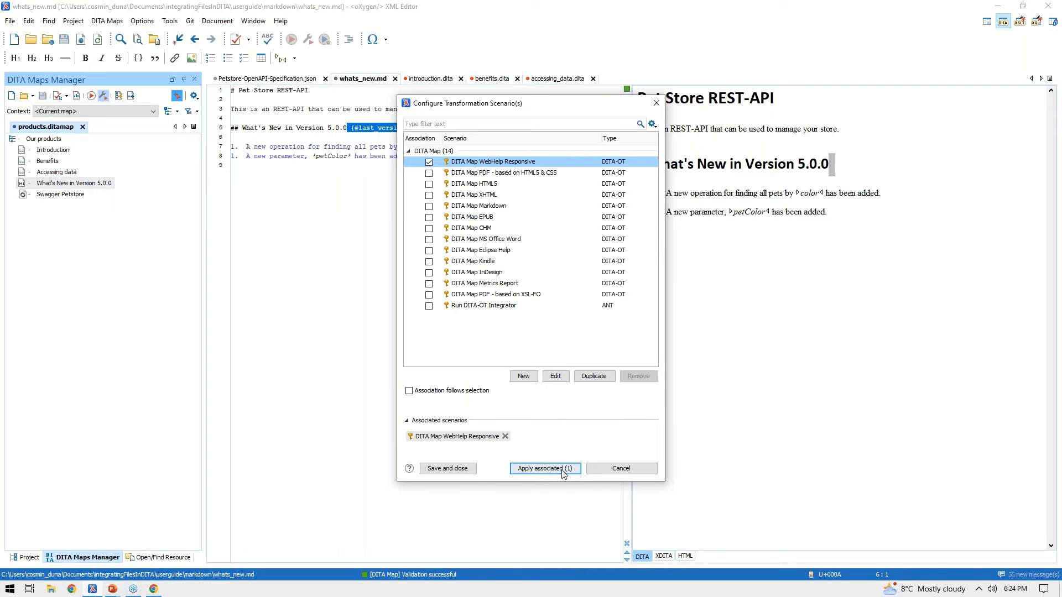
{"action": "left_click", "coordinate": [545, 468]}
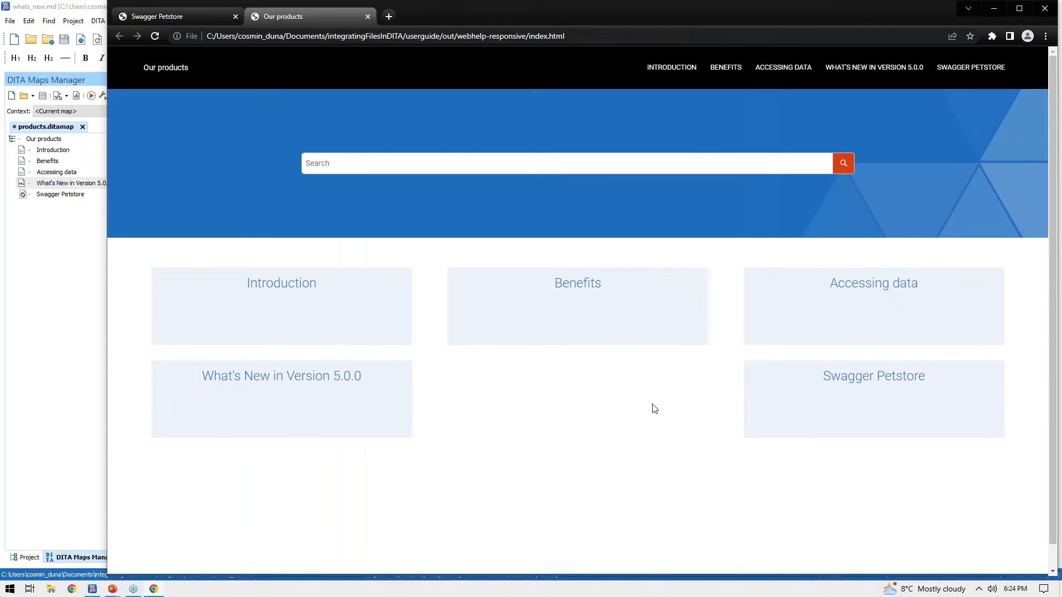
{"action": "left_click", "coordinate": [1015, 12]}
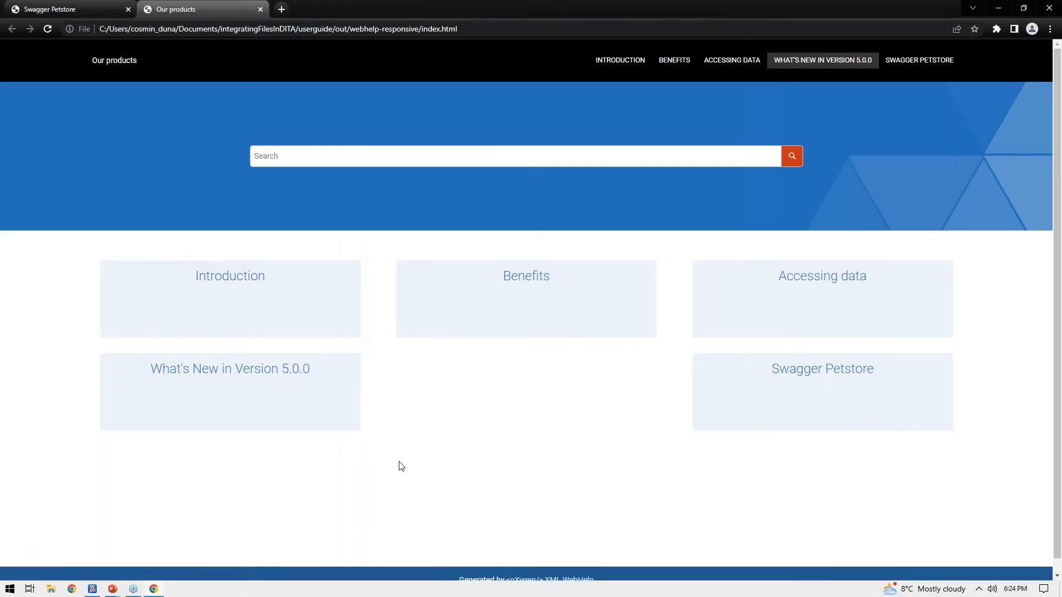
{"action": "left_click", "coordinate": [227, 265]}
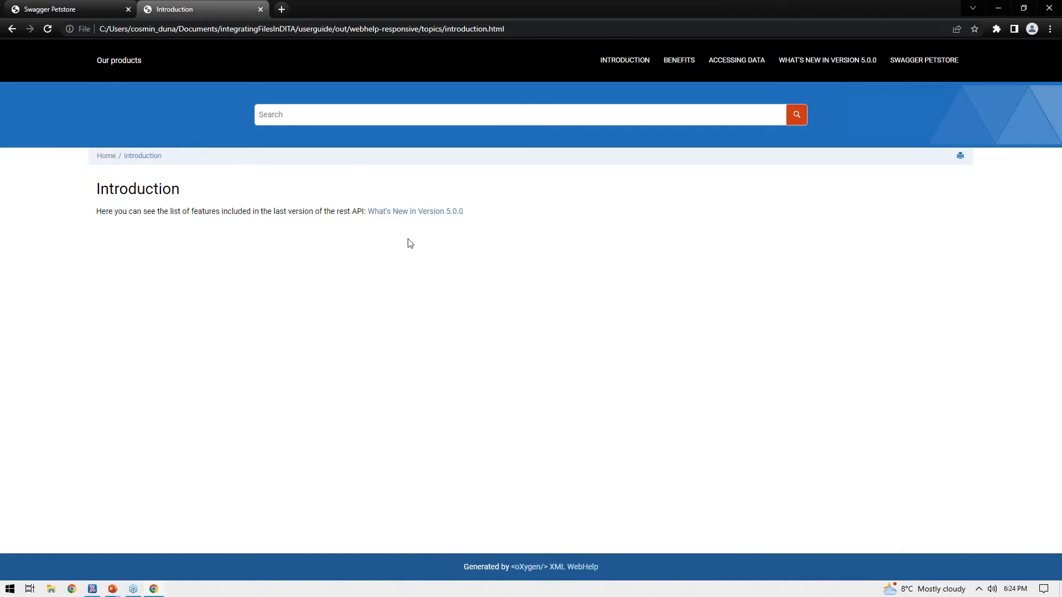
{"action": "left_click", "coordinate": [430, 213]}
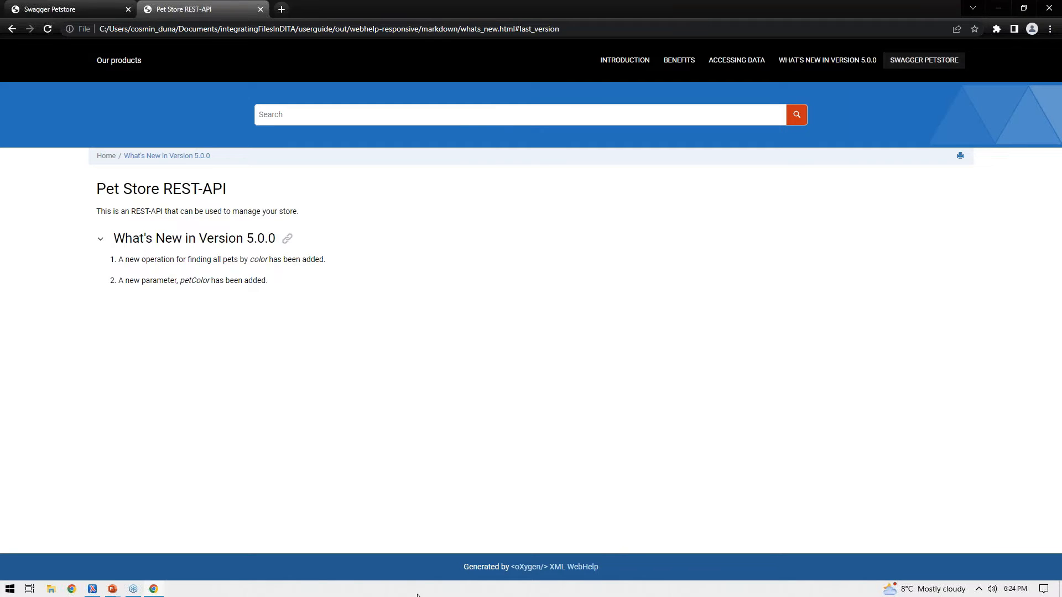
{"action": "left_click", "coordinate": [112, 589]}
{"action": "left_click", "coordinate": [171, 547]}
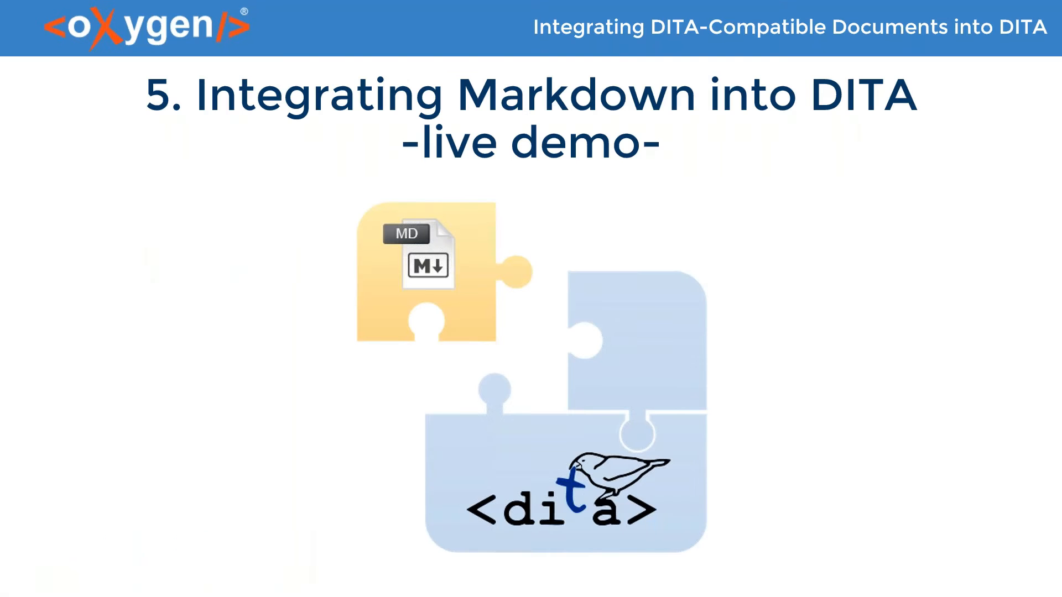
{"action": "key", "text": "Right"}
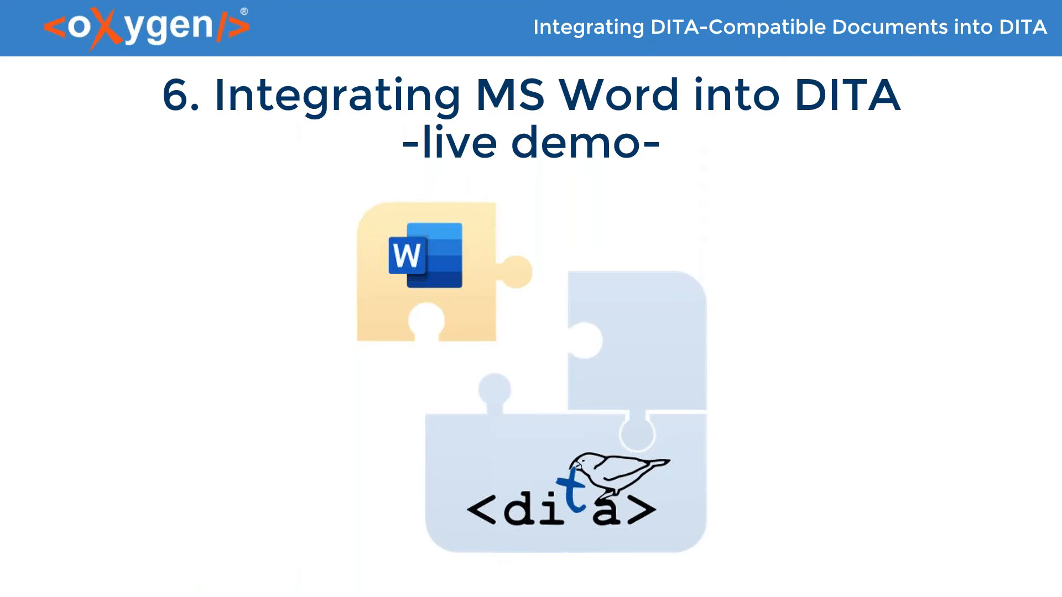
{"action": "key", "text": "alt+Tab"}
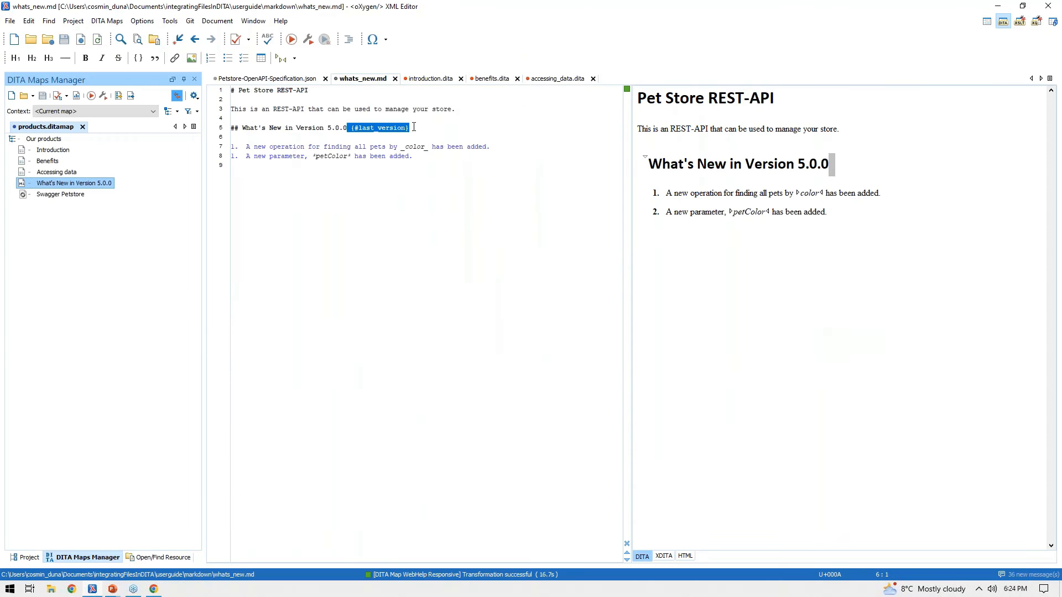
Close all open files and products.ditamap, and open flowers.ditamap from the petstore.xpr project
{"action": "right_click", "coordinate": [369, 82]}
{"action": "left_click", "coordinate": [390, 125]}
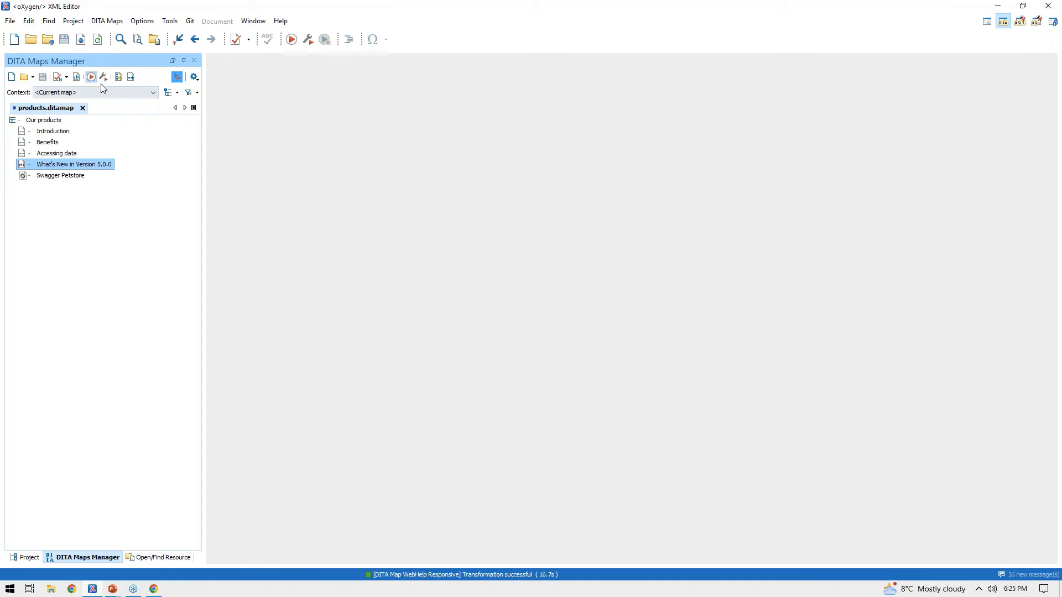
{"action": "left_click", "coordinate": [83, 108]}
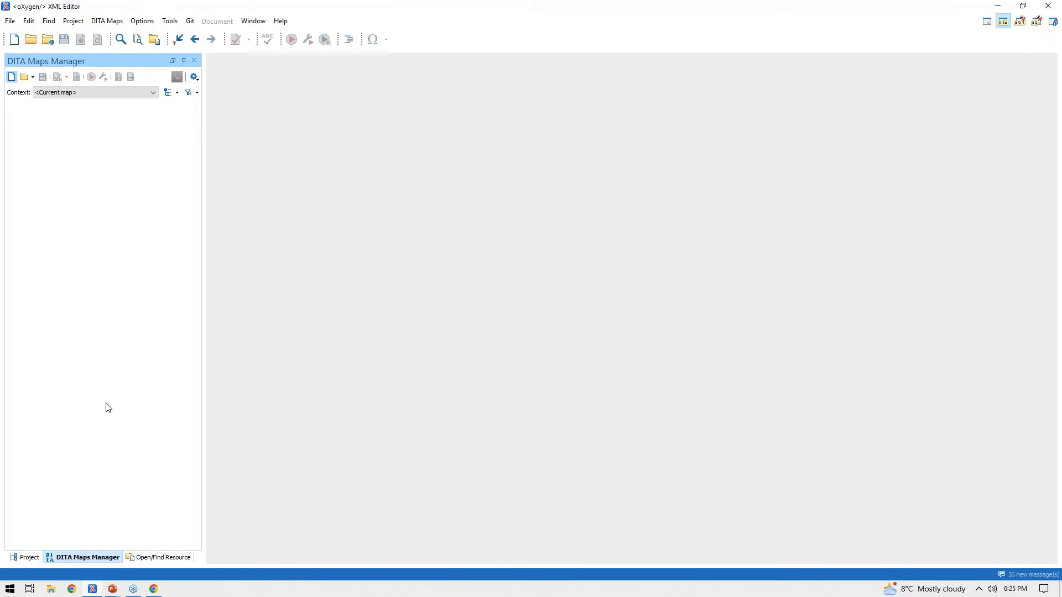
{"action": "left_click", "coordinate": [37, 558]}
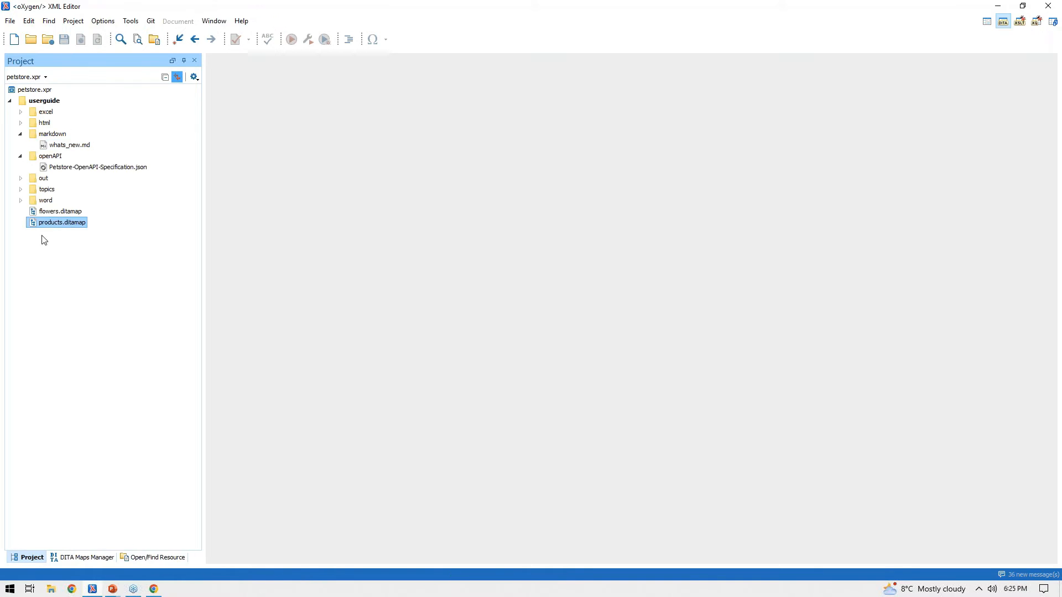
{"action": "double_click", "coordinate": [62, 211]}
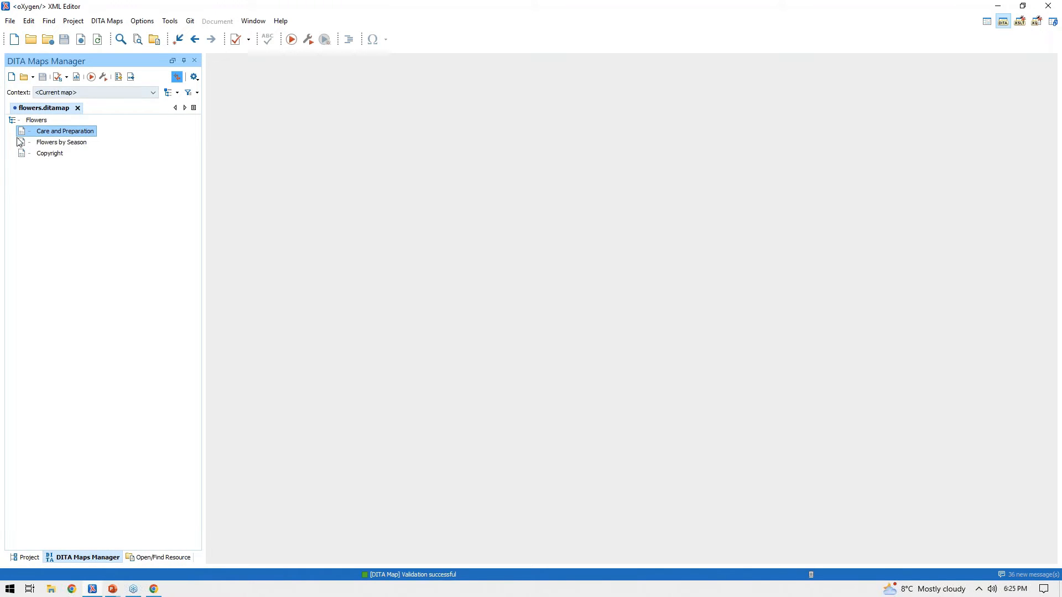
Show the project's word folder in File Explorer and open autumnFlowers.docx in a maximized Word window
{"action": "left_click", "coordinate": [37, 560]}
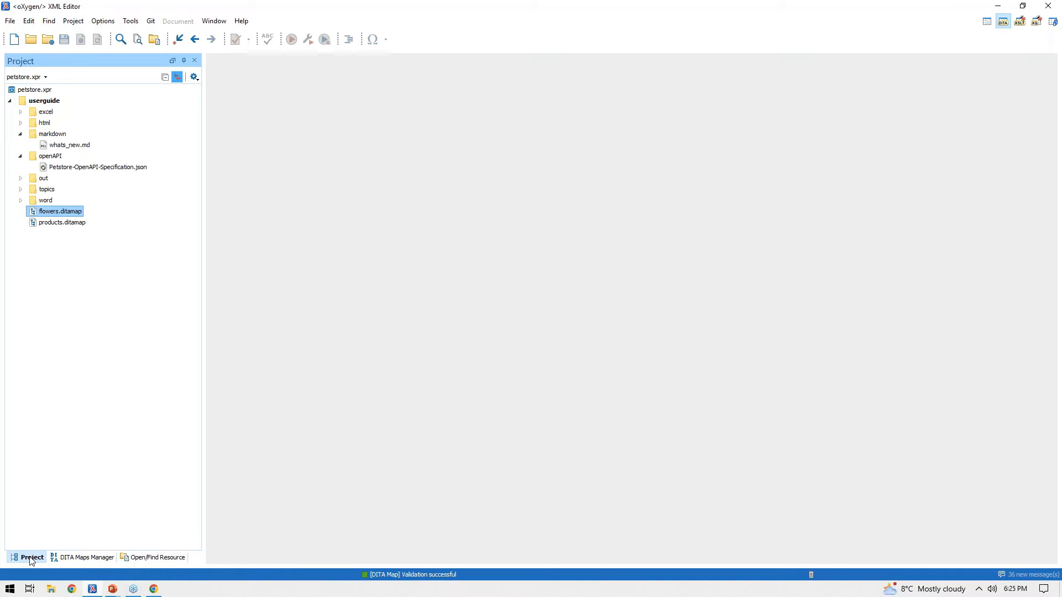
{"action": "left_click", "coordinate": [21, 201]}
{"action": "right_click", "coordinate": [44, 202]}
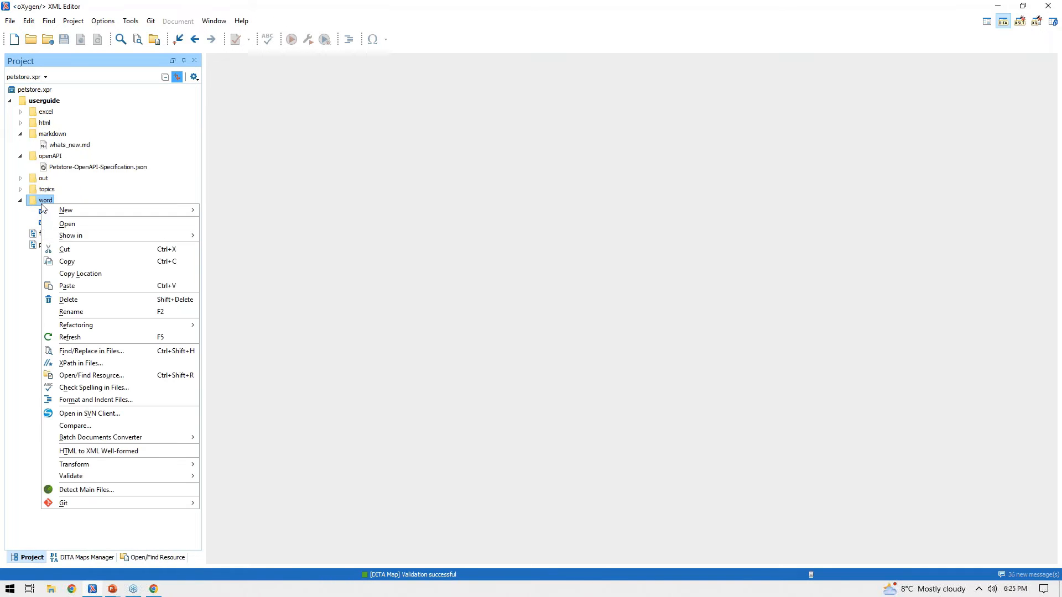
{"action": "mouse_move", "coordinate": [84, 236]}
{"action": "left_click", "coordinate": [229, 237]}
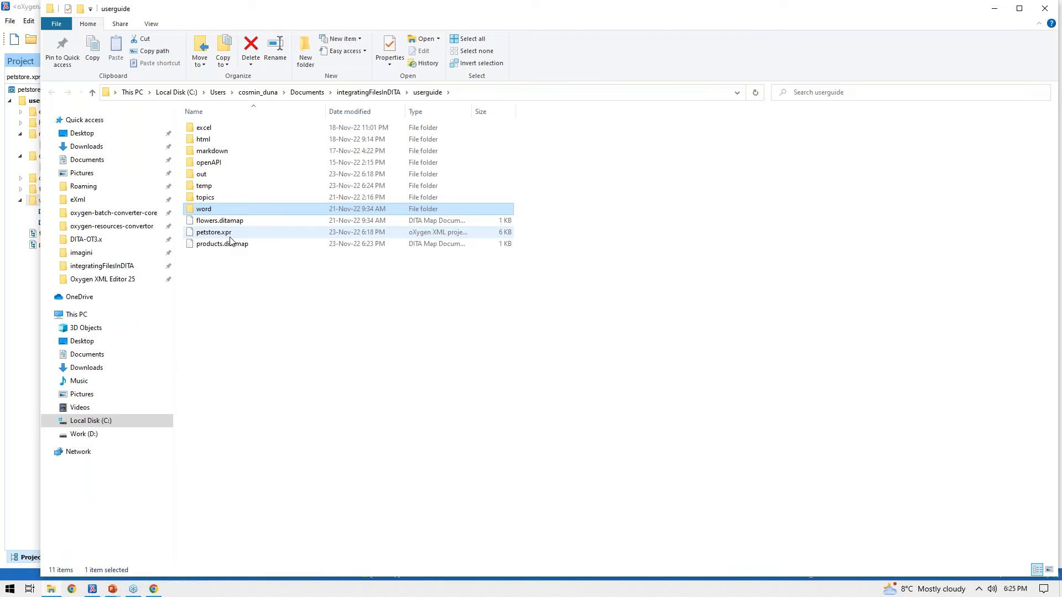
{"action": "double_click", "coordinate": [217, 208]}
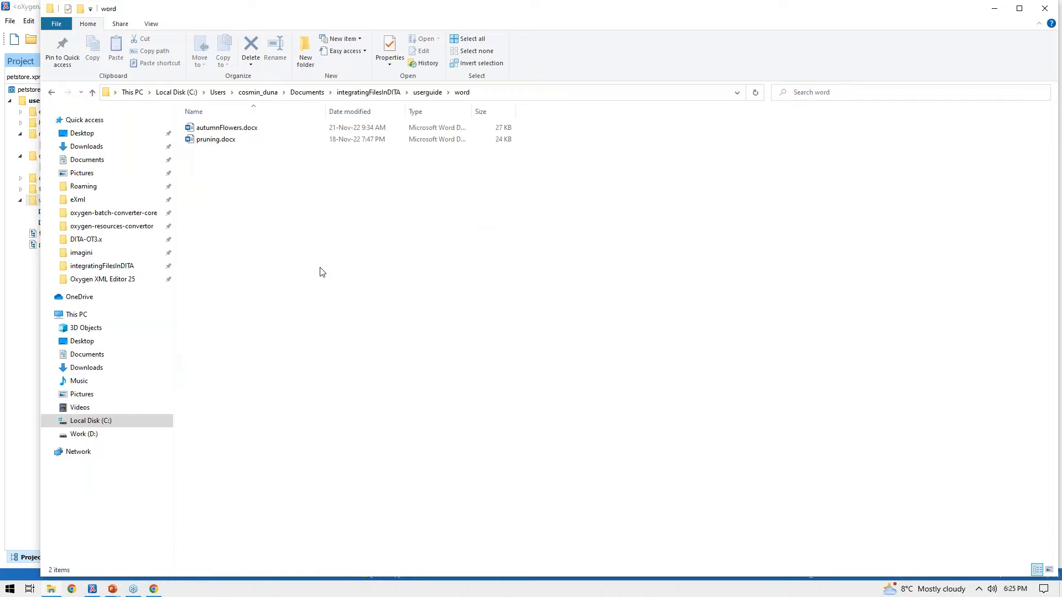
{"action": "double_click", "coordinate": [245, 129]}
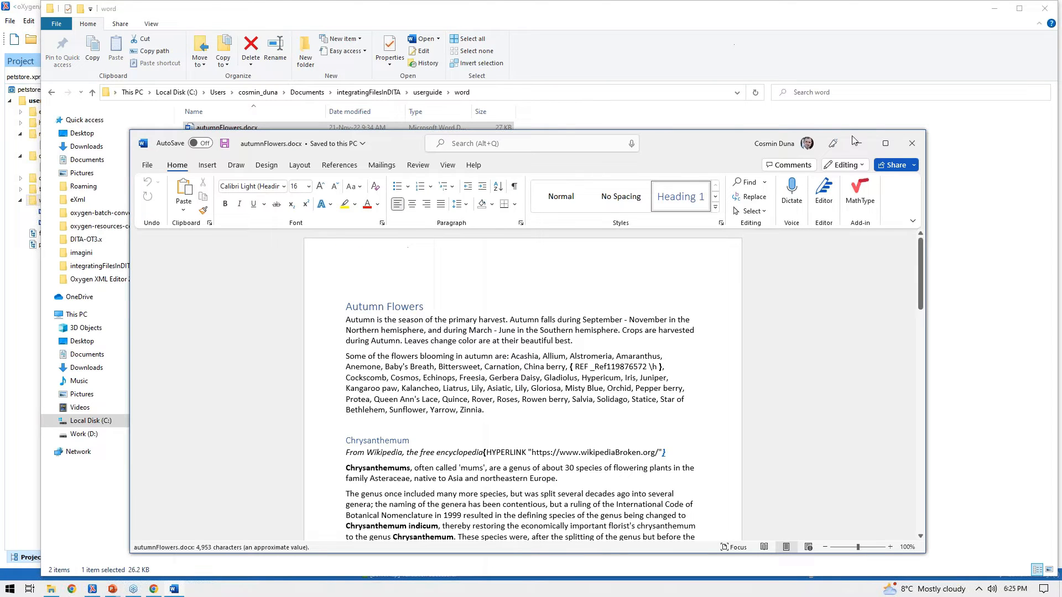
{"action": "left_click", "coordinate": [885, 143]}
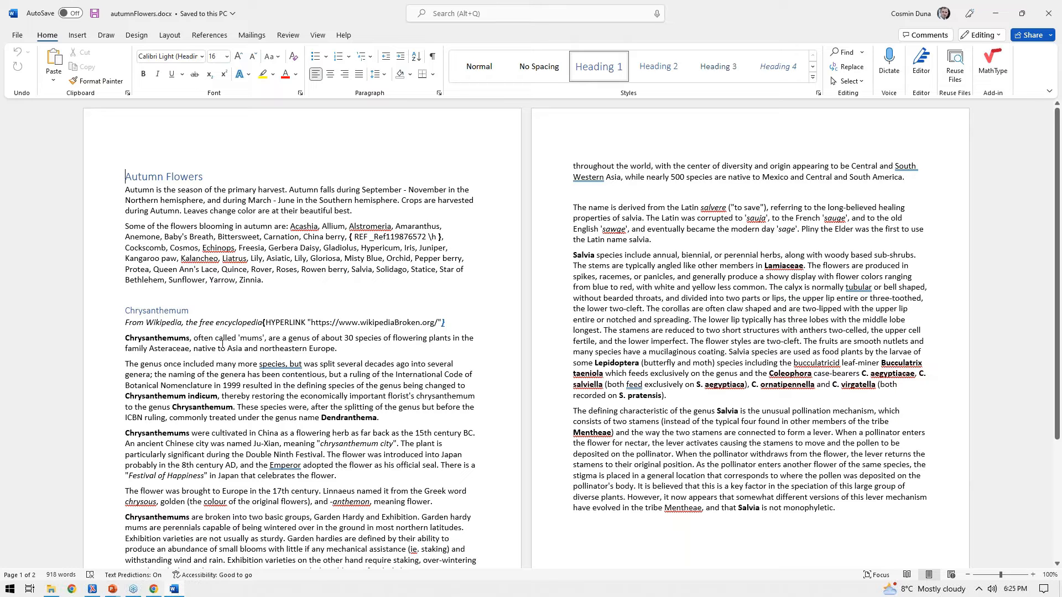
Apply the Heading 2 style to the Salvia title in autumnFlowers.docx, then save and close the document
{"action": "scroll", "coordinate": [288, 400], "scroll_direction": "down", "scroll_amount": 5}
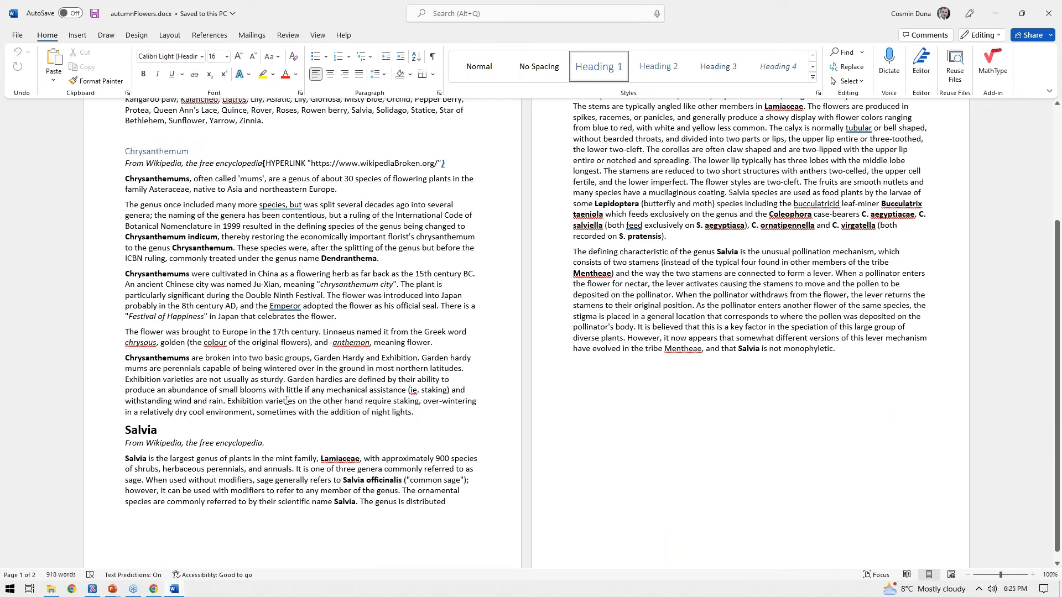
{"action": "left_click", "coordinate": [147, 427]}
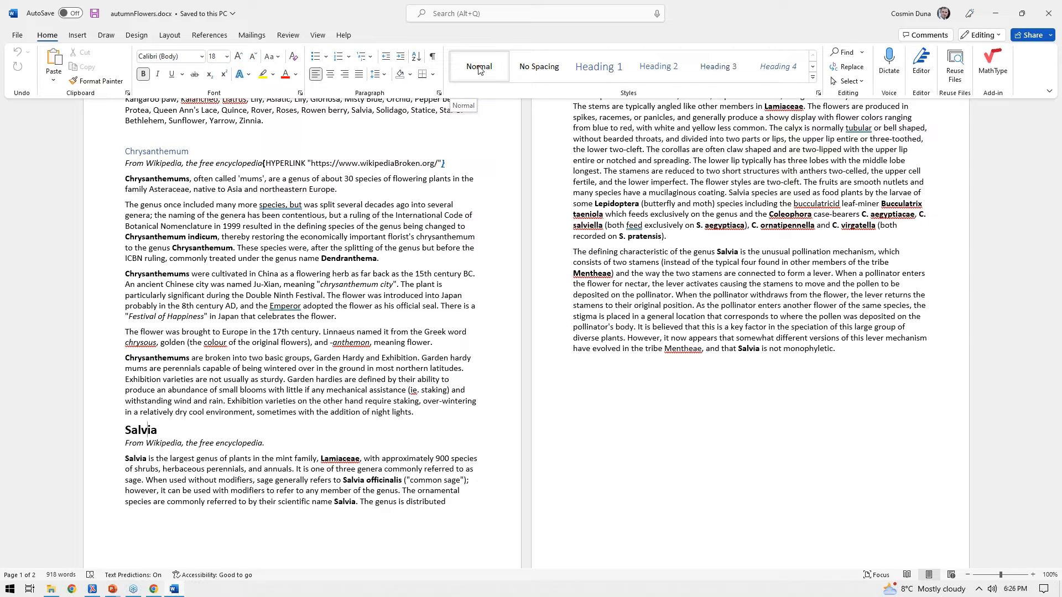
{"action": "left_click", "coordinate": [658, 68]}
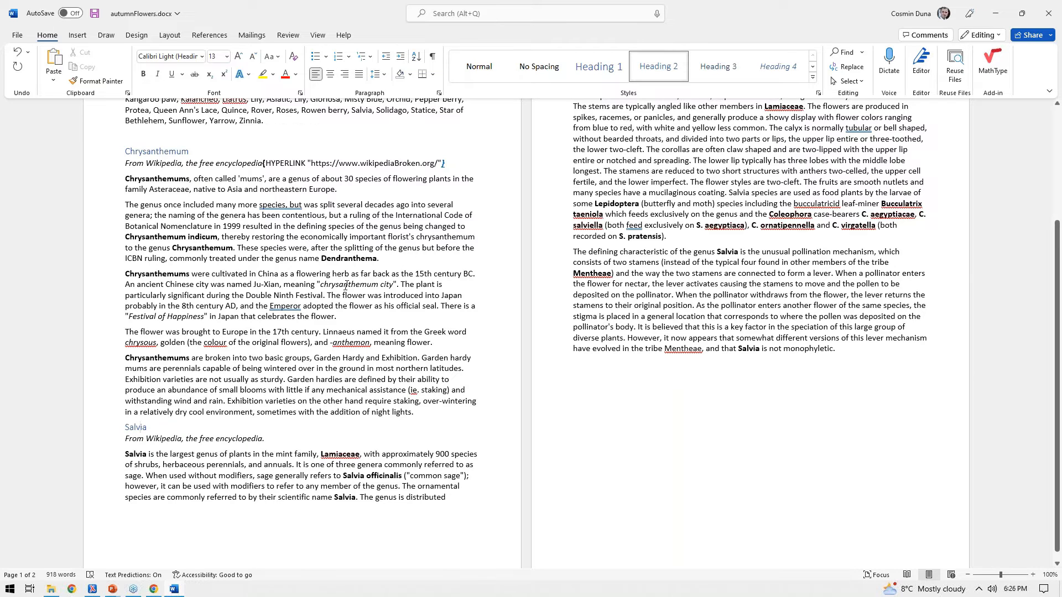
{"action": "scroll", "coordinate": [532, 332], "scroll_direction": "up", "scroll_amount": 5}
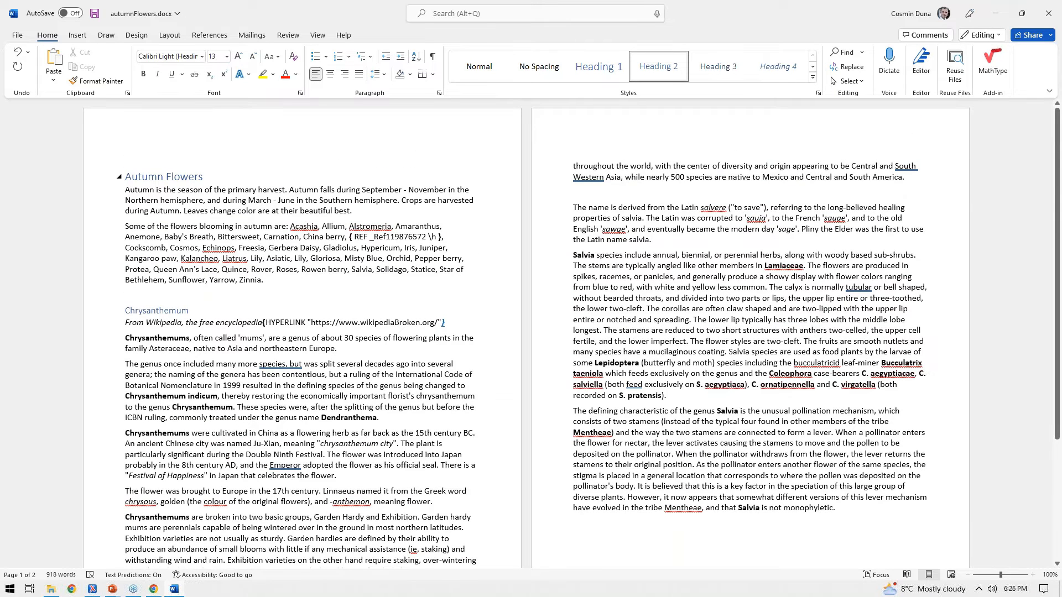
{"action": "left_click", "coordinate": [1048, 13]}
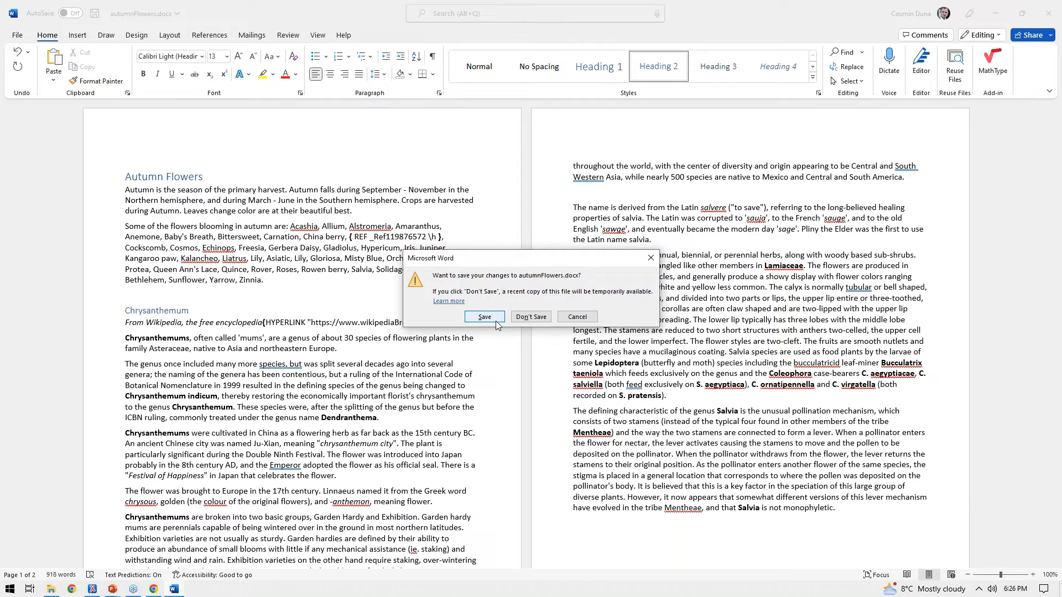
{"action": "left_click", "coordinate": [495, 320]}
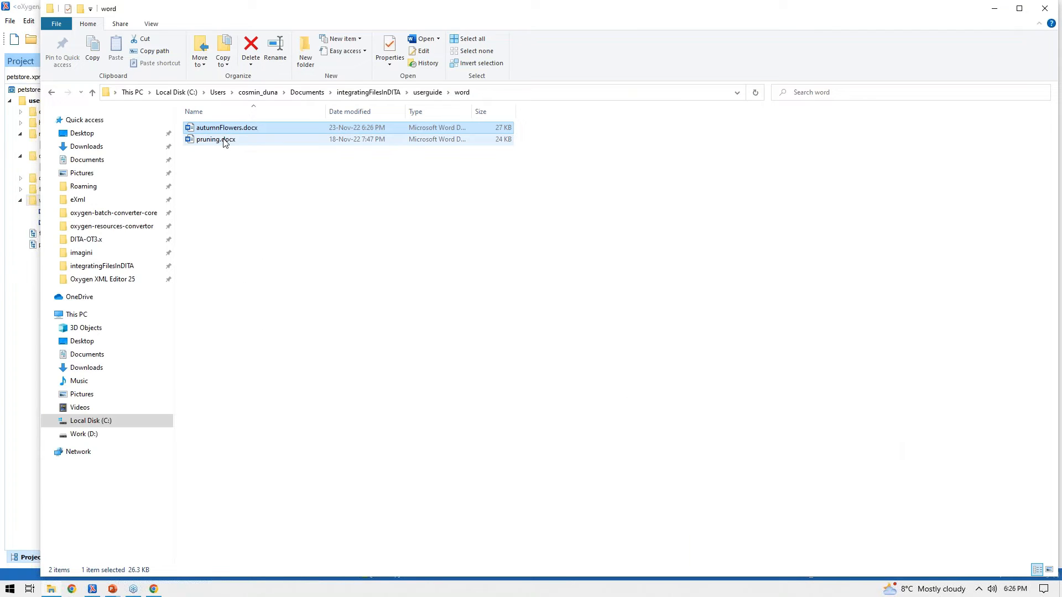
Examine the heading style in pruning.docx, close Word and the folder window, and return to flowers.ditamap in Oxygen
{"action": "double_click", "coordinate": [224, 141]}
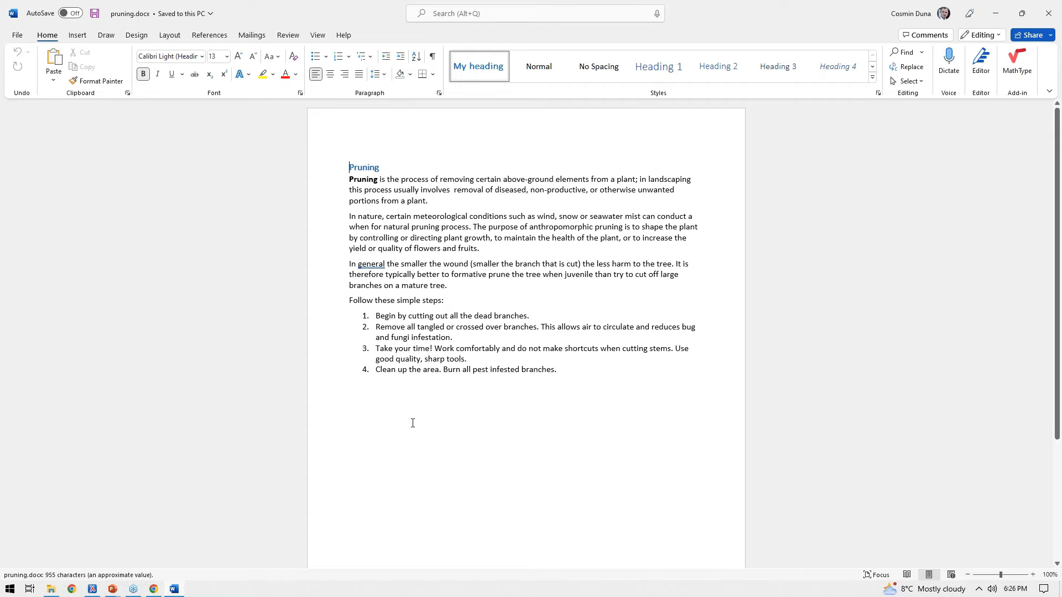
{"action": "left_click", "coordinate": [1048, 13]}
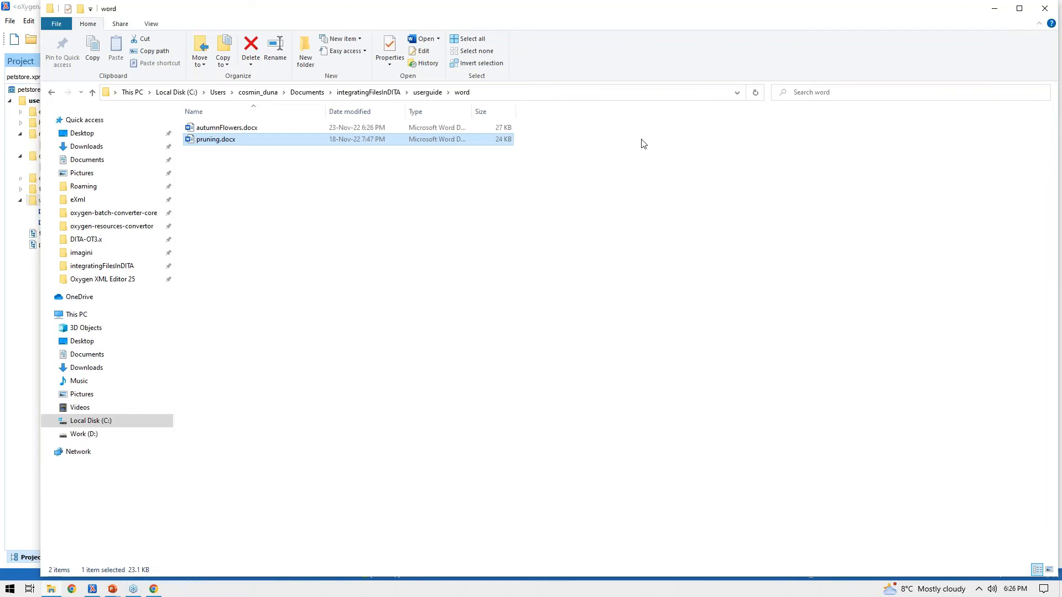
{"action": "left_click", "coordinate": [1045, 8]}
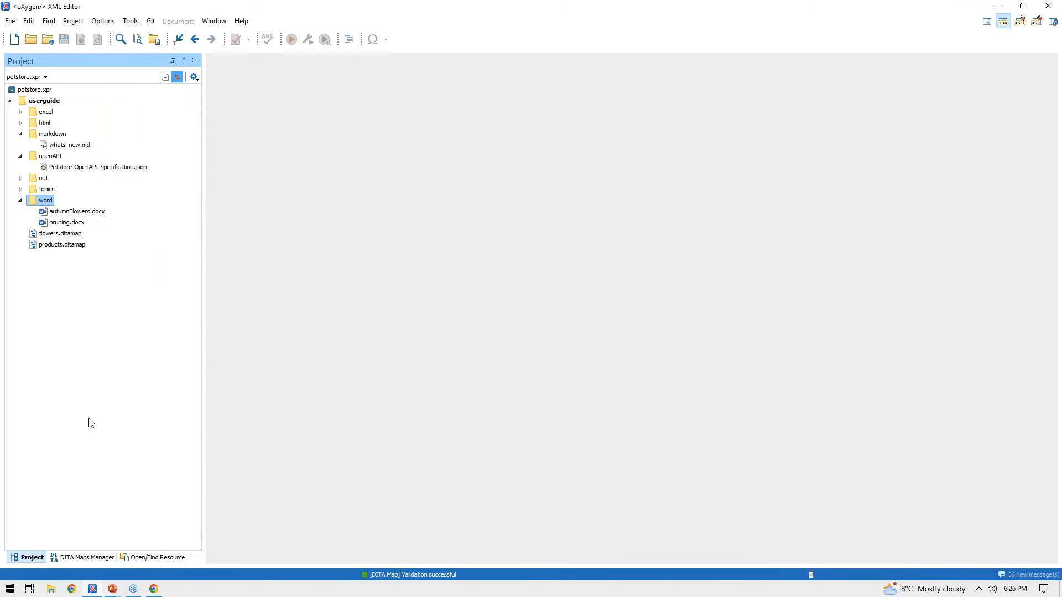
{"action": "left_click", "coordinate": [94, 557]}
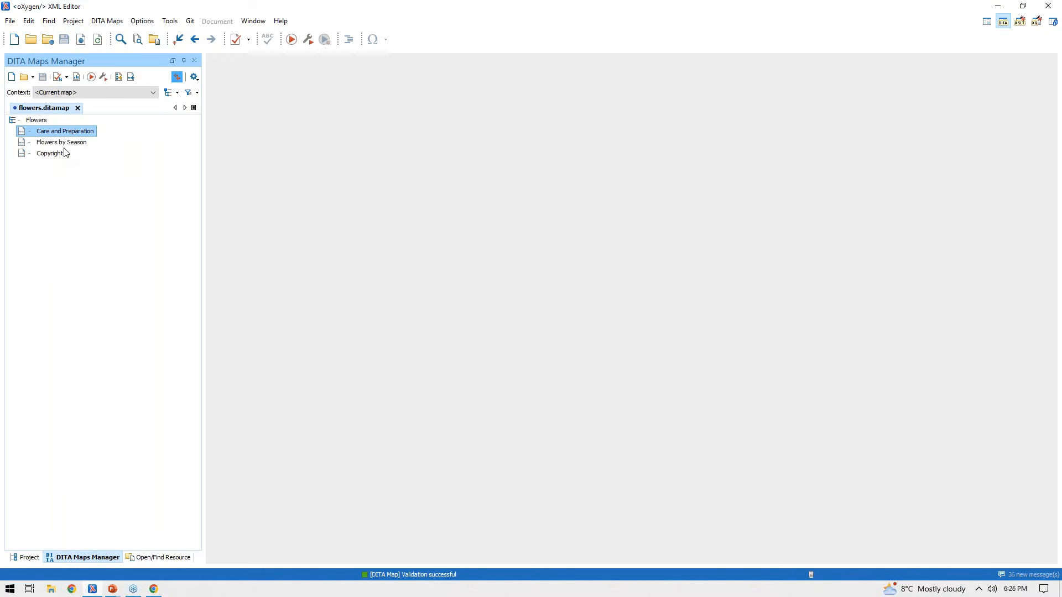
Open the Care and Preparation topic in Author mode and place the cursor after its body paragraph
{"action": "double_click", "coordinate": [71, 133]}
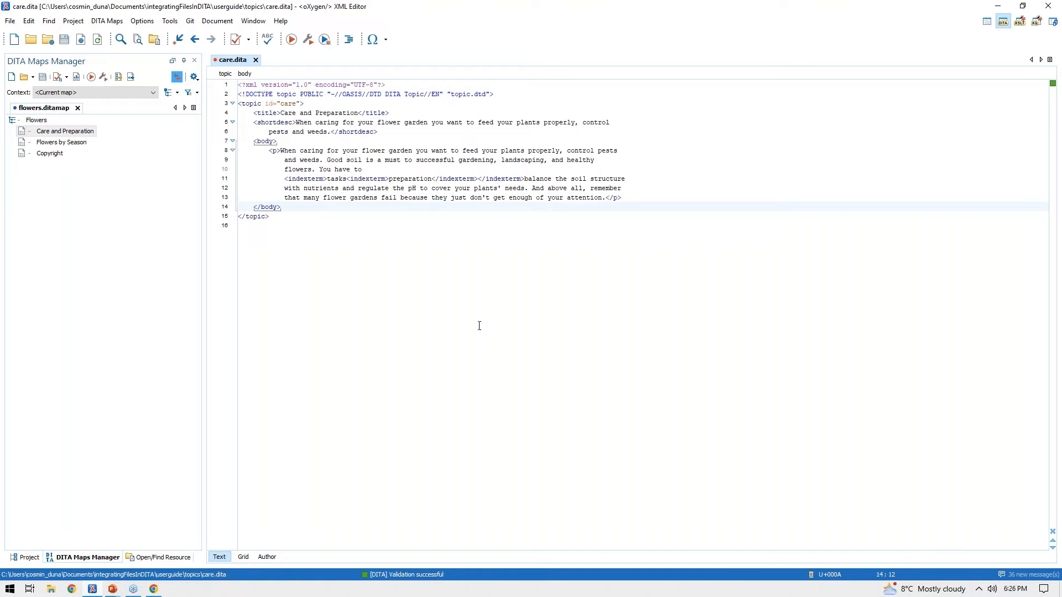
{"action": "left_click", "coordinate": [268, 557]}
{"action": "left_click", "coordinate": [468, 245]}
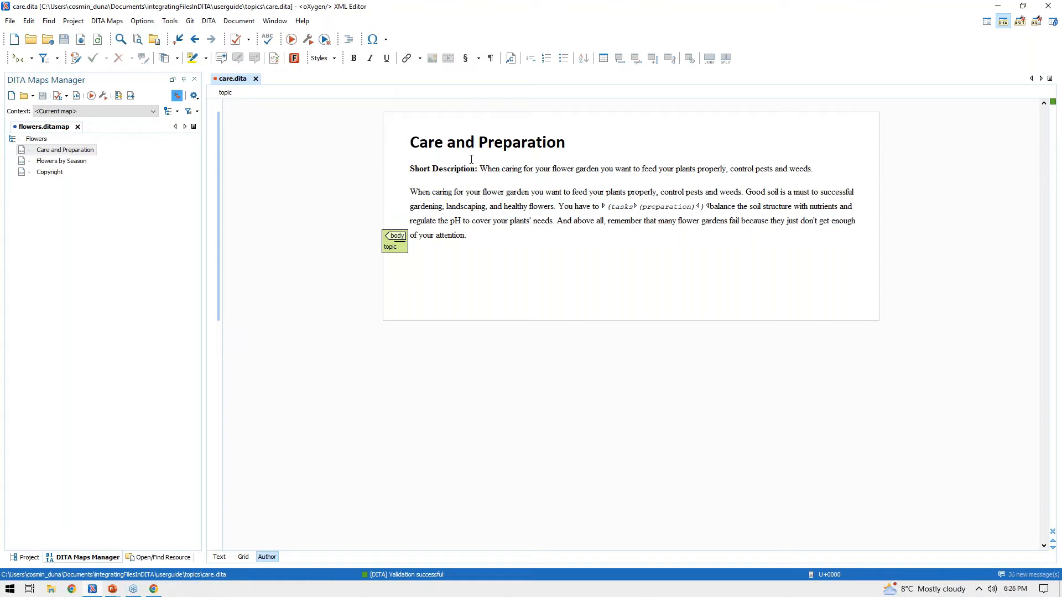
Load pruning.docx from the word folder as a Reuse Content source, examine its reusable elements, and close without inserting
{"action": "left_click", "coordinate": [511, 58]}
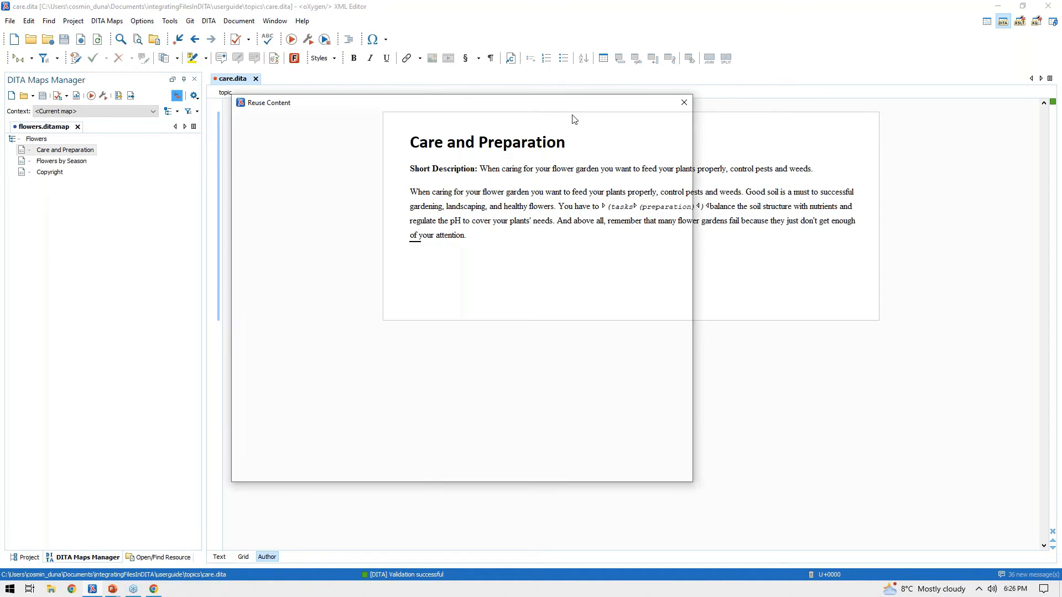
{"action": "left_click", "coordinate": [662, 139]}
{"action": "left_click", "coordinate": [488, 140]}
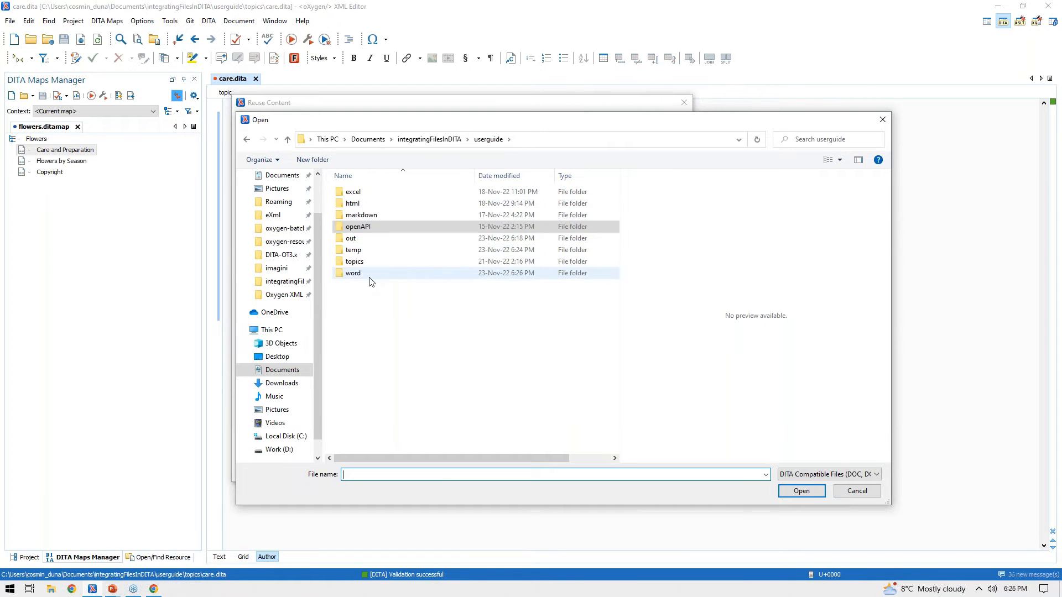
{"action": "double_click", "coordinate": [368, 274]}
{"action": "left_click", "coordinate": [388, 205]}
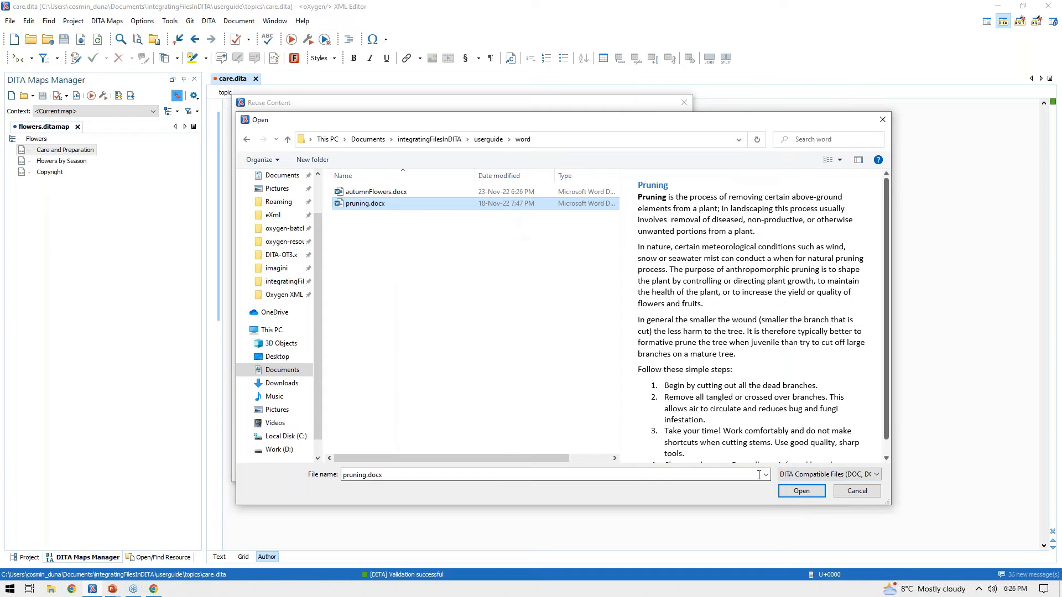
{"action": "left_click", "coordinate": [786, 491]}
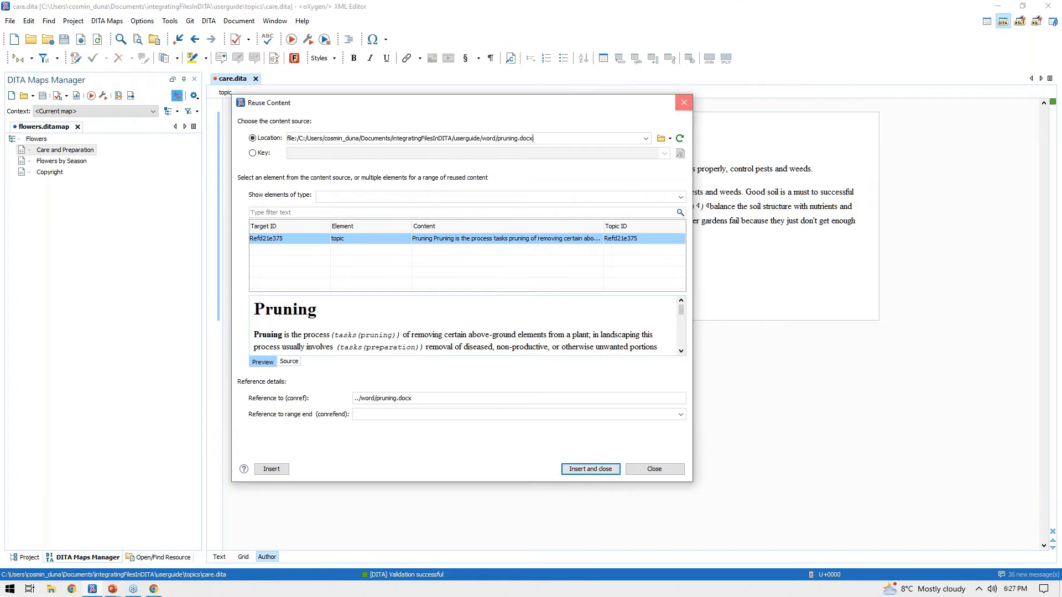
{"action": "left_click", "coordinate": [684, 103]}
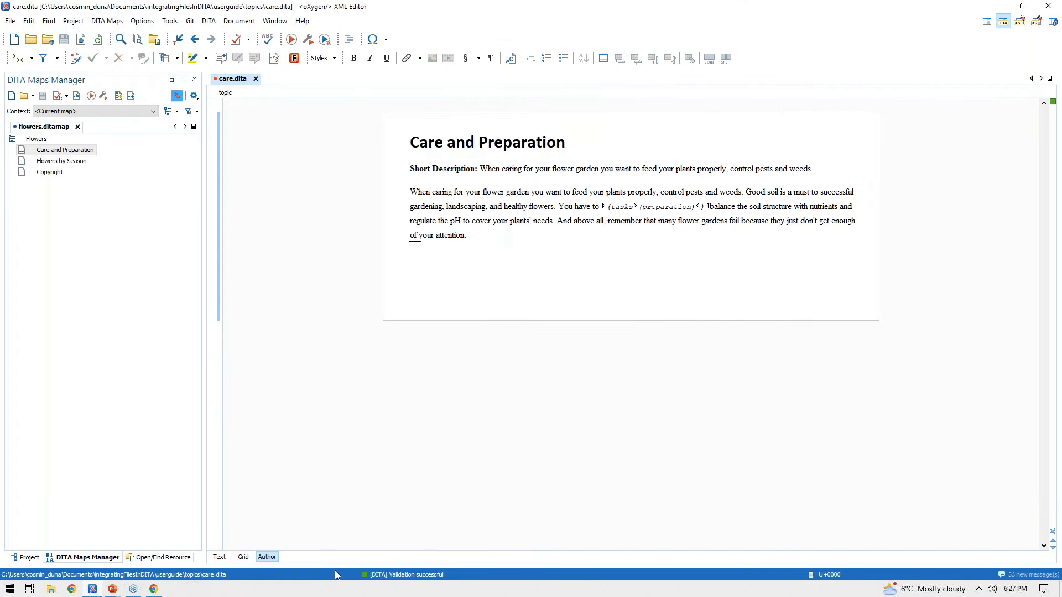
Open pruning.docx from the project's word folder with the system application, Word
{"action": "left_click", "coordinate": [32, 556]}
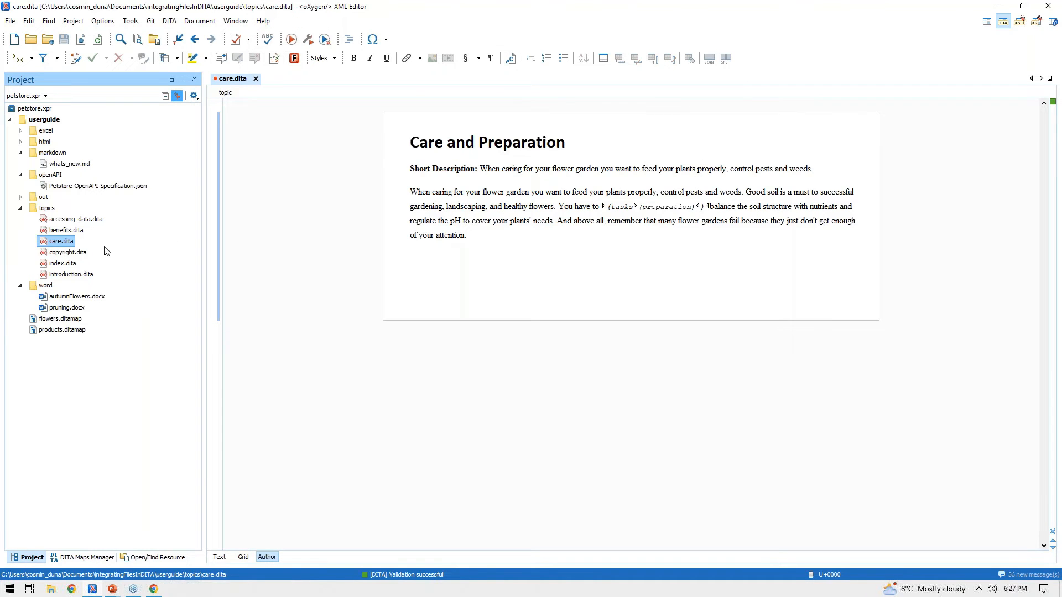
{"action": "right_click", "coordinate": [64, 309]}
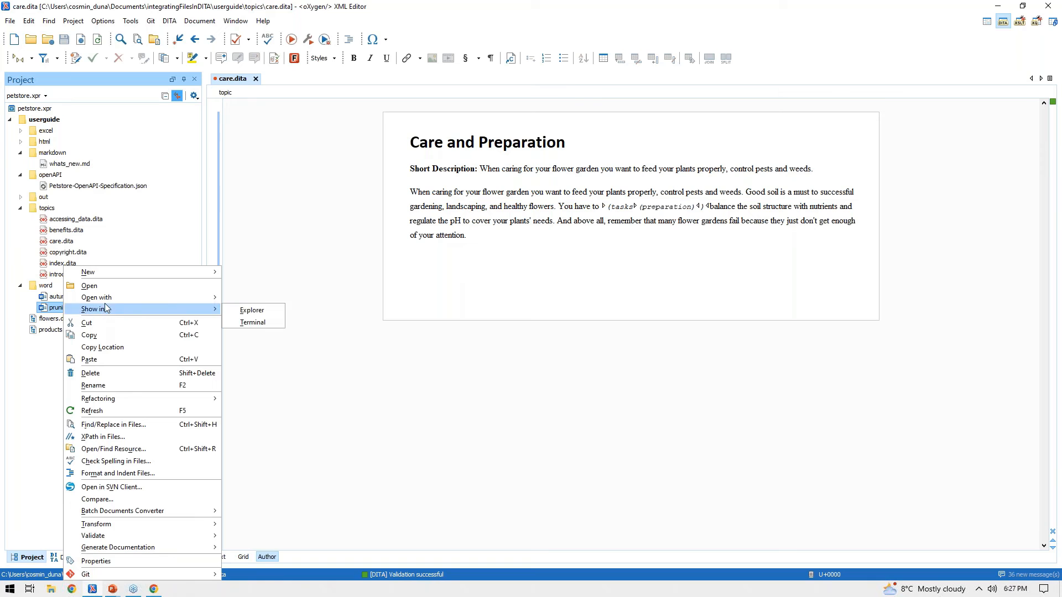
{"action": "mouse_move", "coordinate": [128, 293]}
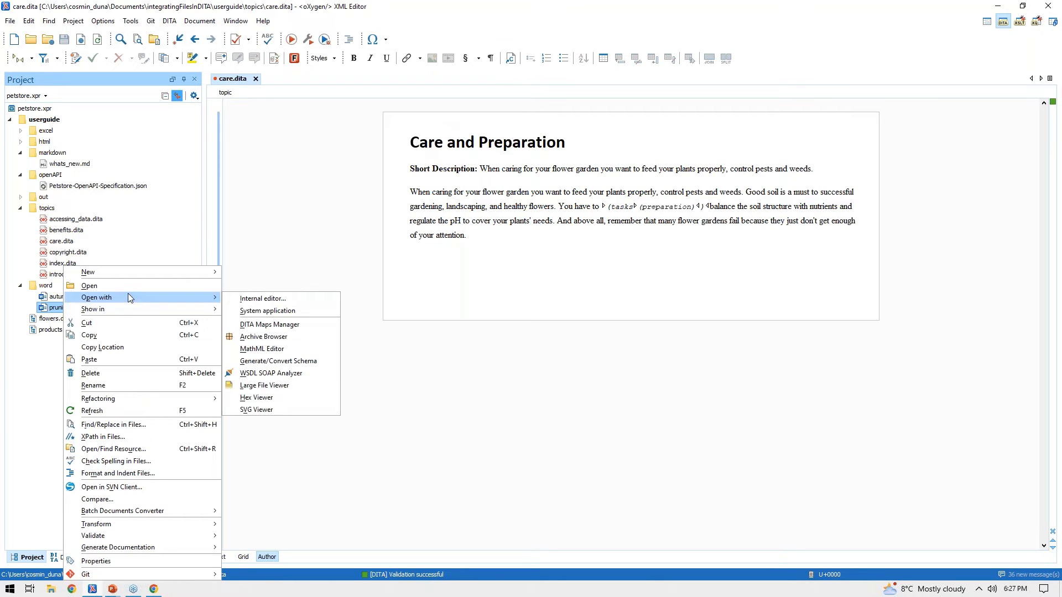
{"action": "left_click", "coordinate": [287, 310]}
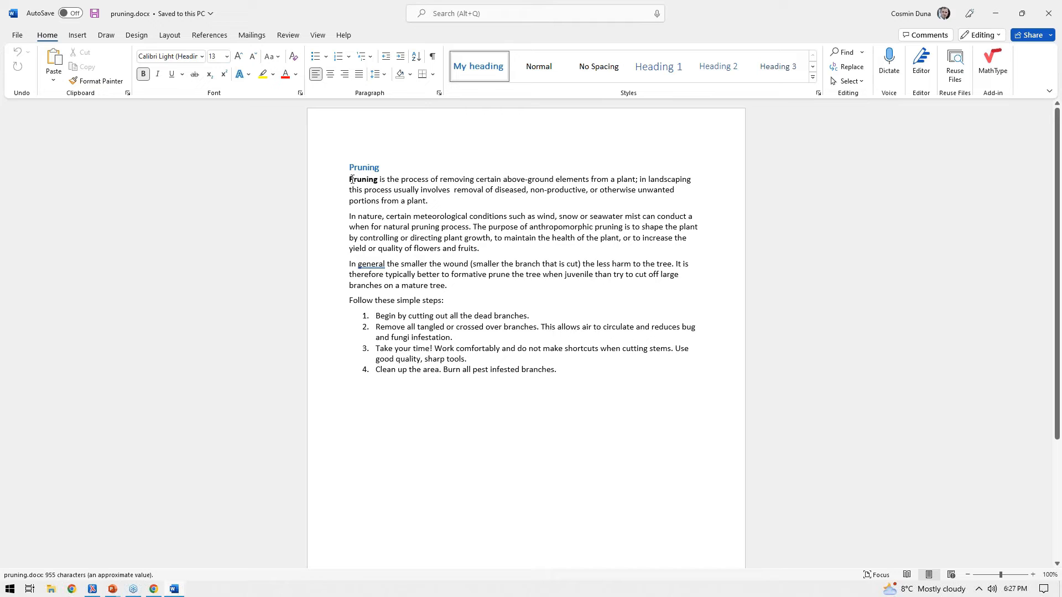
Bookmark the first paragraph below the Pruning heading as pruning_desc, then save and close the document
{"action": "left_click_drag", "start_coordinate": [360, 178], "coordinate": [517, 199]}
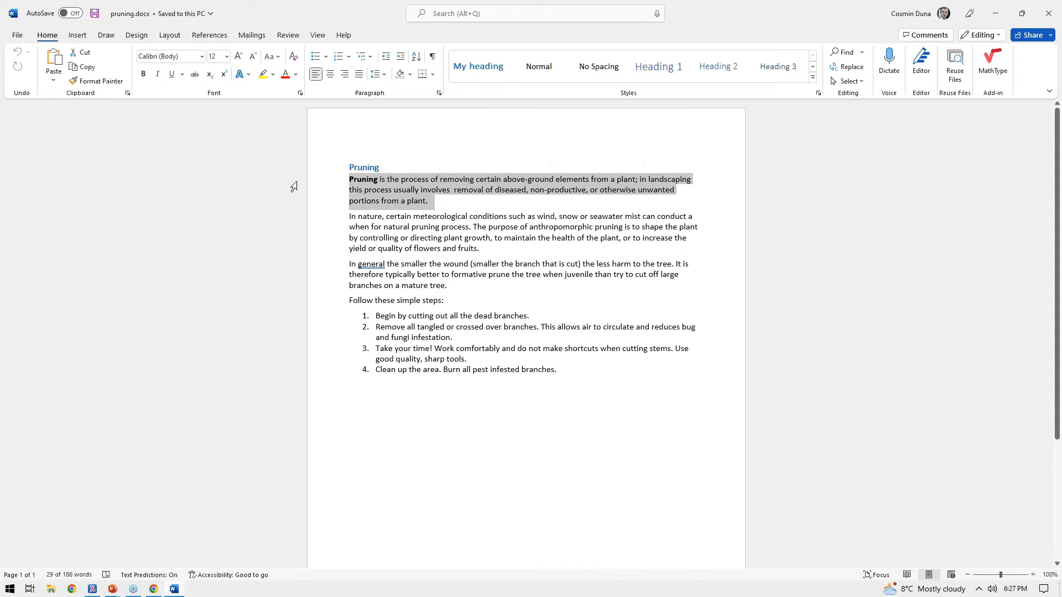
{"action": "left_click", "coordinate": [84, 36]}
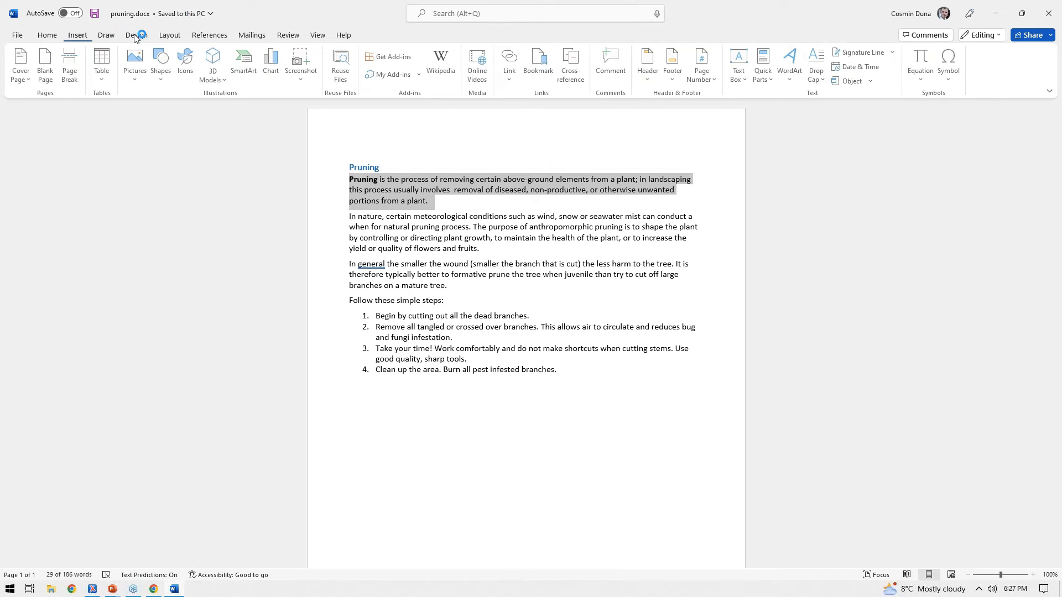
{"action": "left_click", "coordinate": [540, 73]}
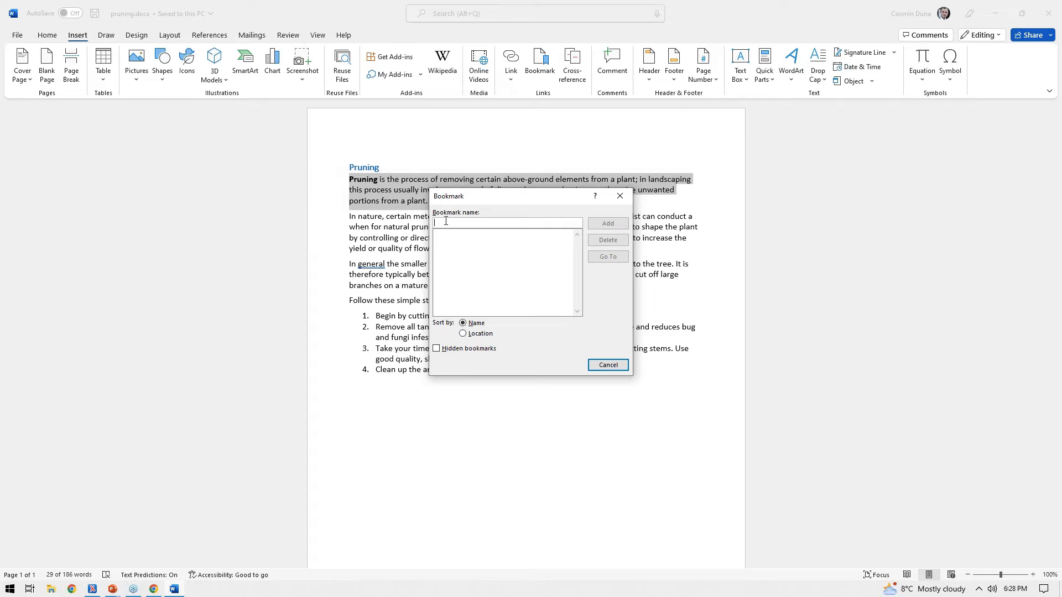
{"action": "type", "text": "pruning_desc"}
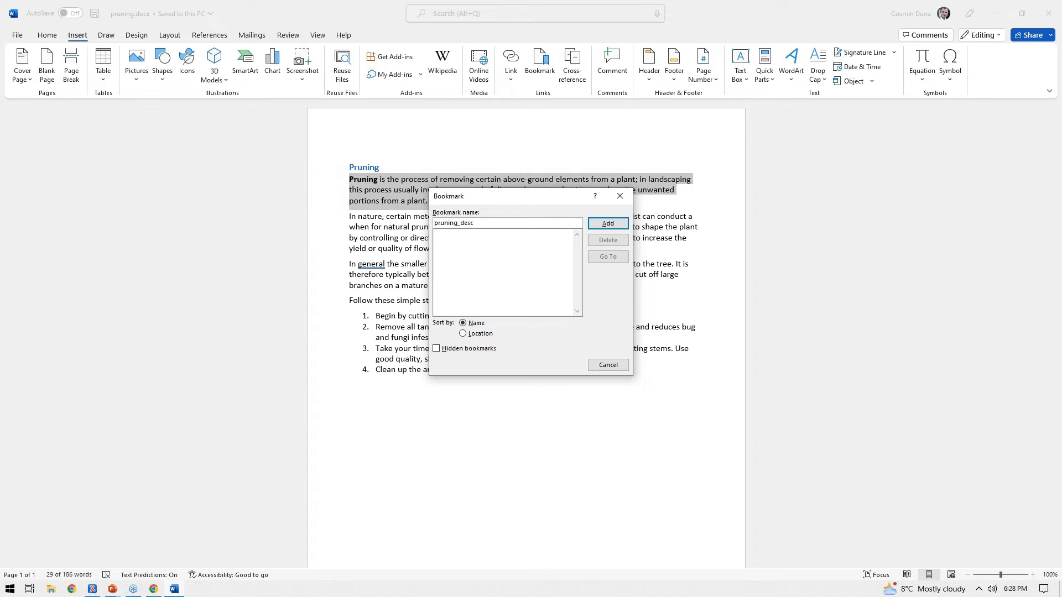
{"action": "left_click", "coordinate": [608, 224]}
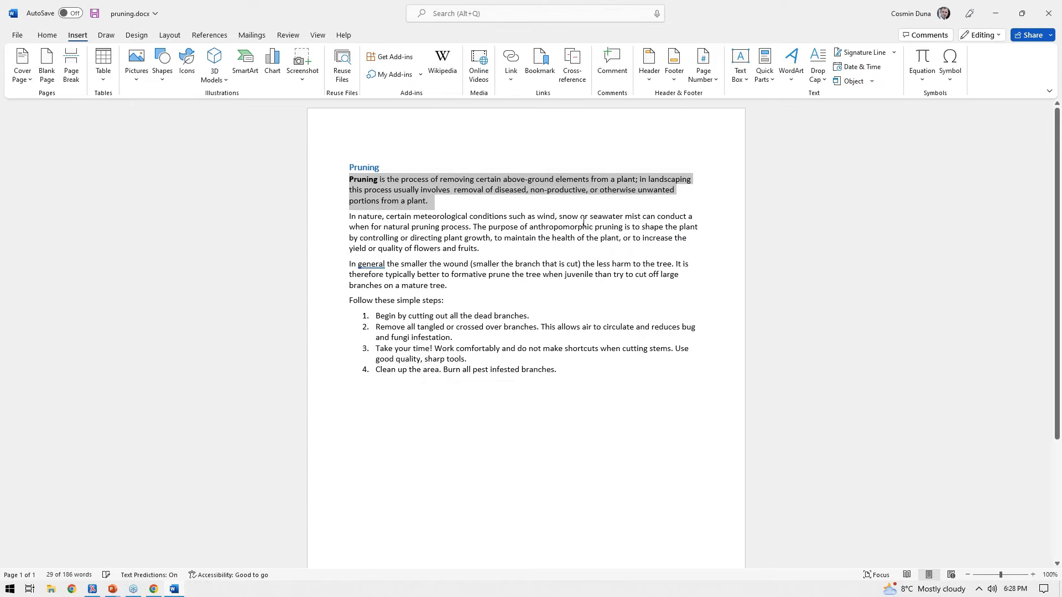
{"action": "key", "text": "ctrl+s"}
{"action": "left_click", "coordinate": [1049, 13]}
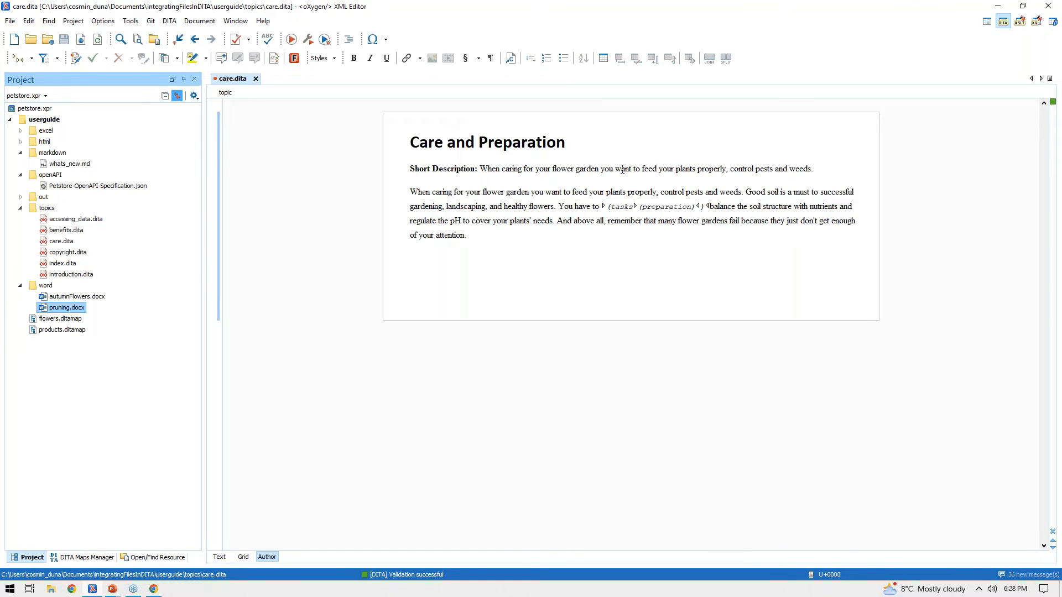
Reuse the pruning_desc paragraph from pruning.docx after the body paragraph of care.dita, and save the topic
{"action": "left_click", "coordinate": [458, 251]}
{"action": "left_click", "coordinate": [511, 58]}
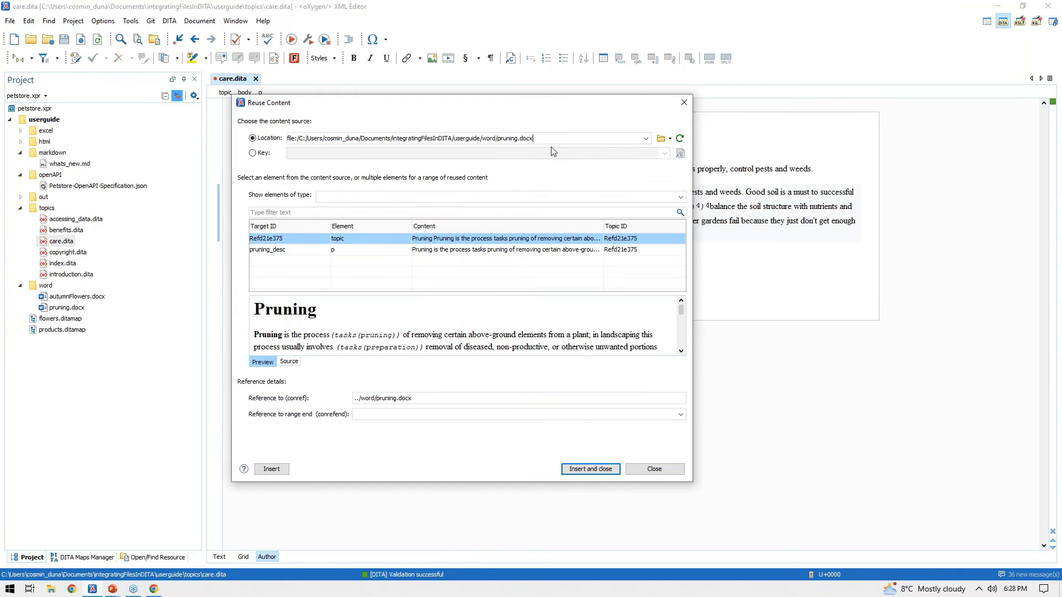
{"action": "left_click", "coordinate": [300, 250]}
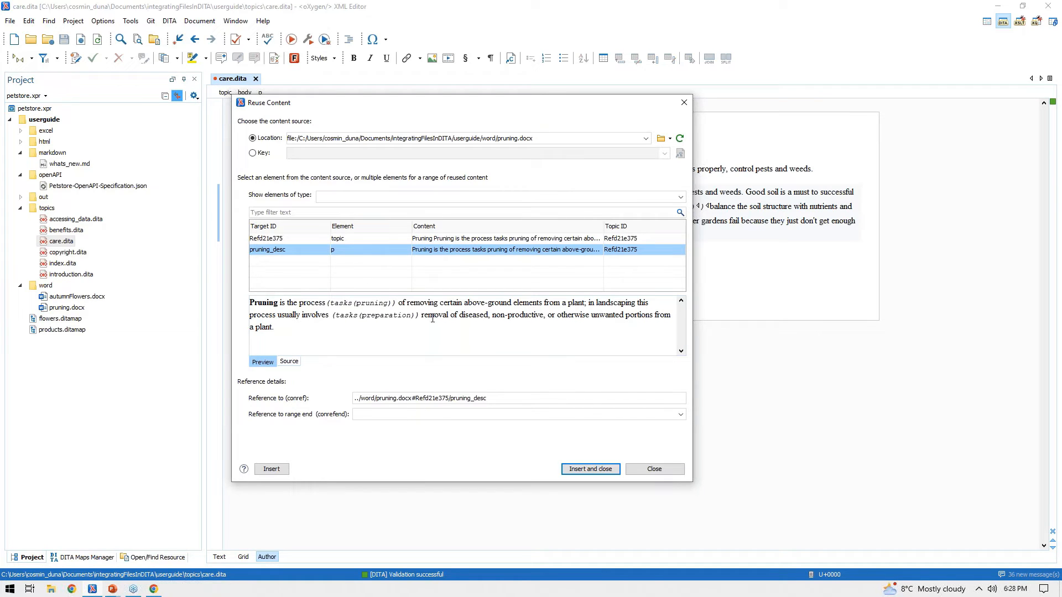
{"action": "left_click", "coordinate": [591, 469]}
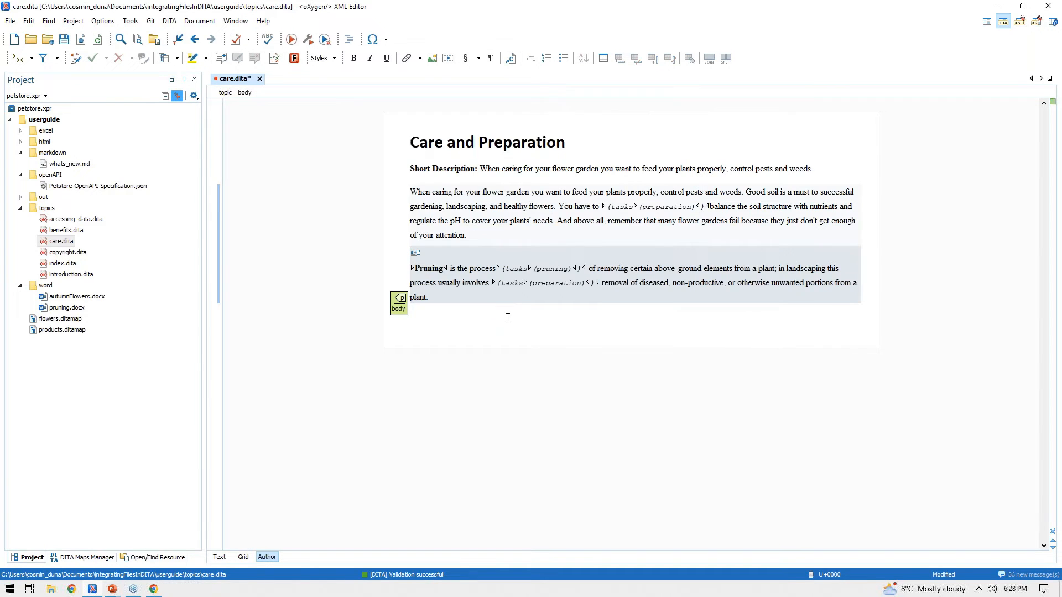
{"action": "key", "text": "ctrl+s"}
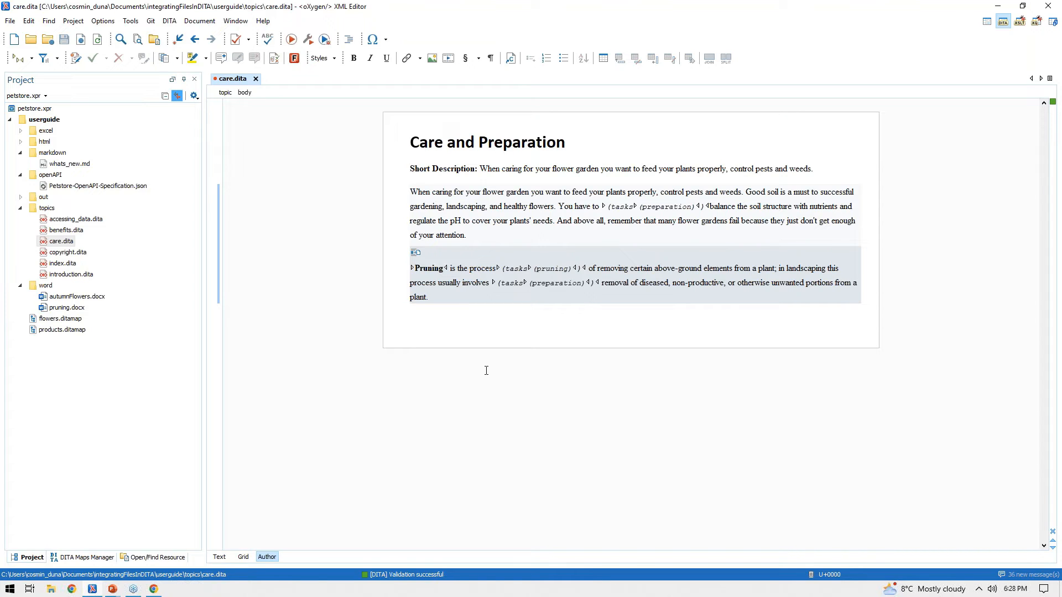
Start a child topic reference under the Flowers map root and select word/pruning.docx as its target
{"action": "left_click", "coordinate": [56, 559]}
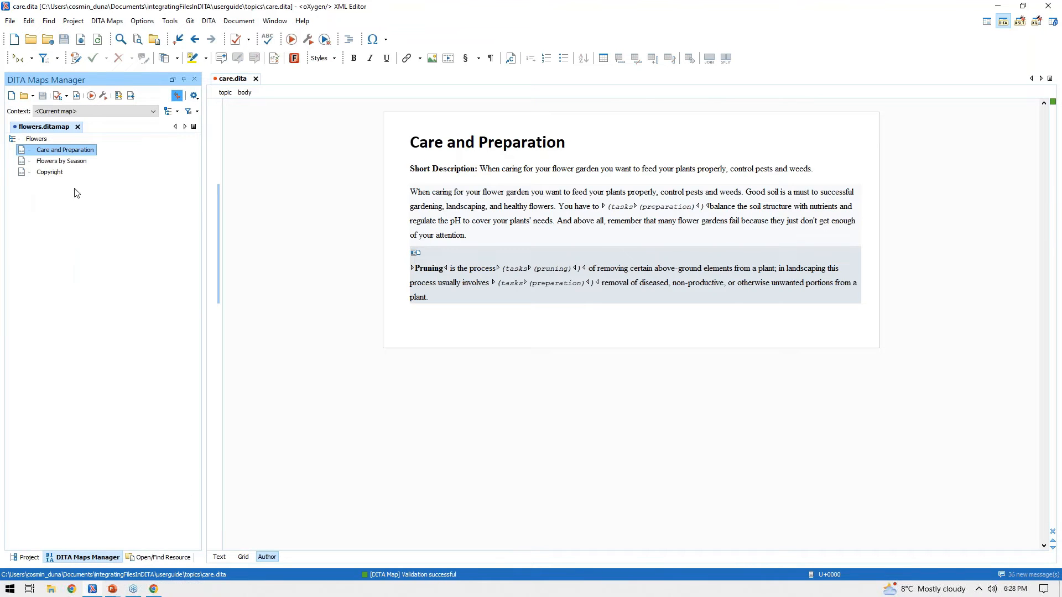
{"action": "left_click", "coordinate": [38, 139]}
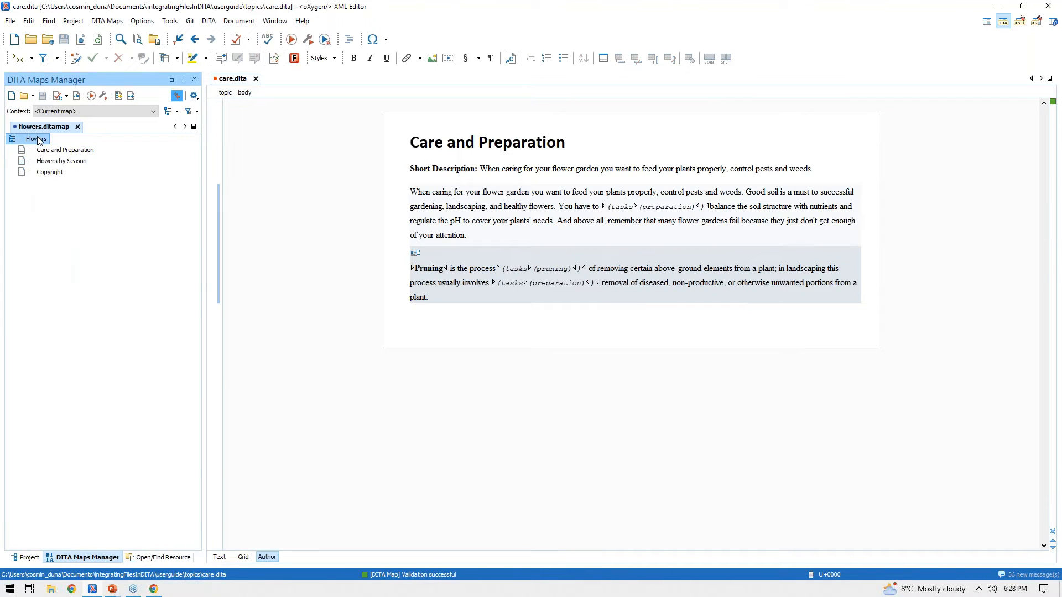
{"action": "right_click", "coordinate": [39, 139]}
{"action": "mouse_move", "coordinate": [108, 219]}
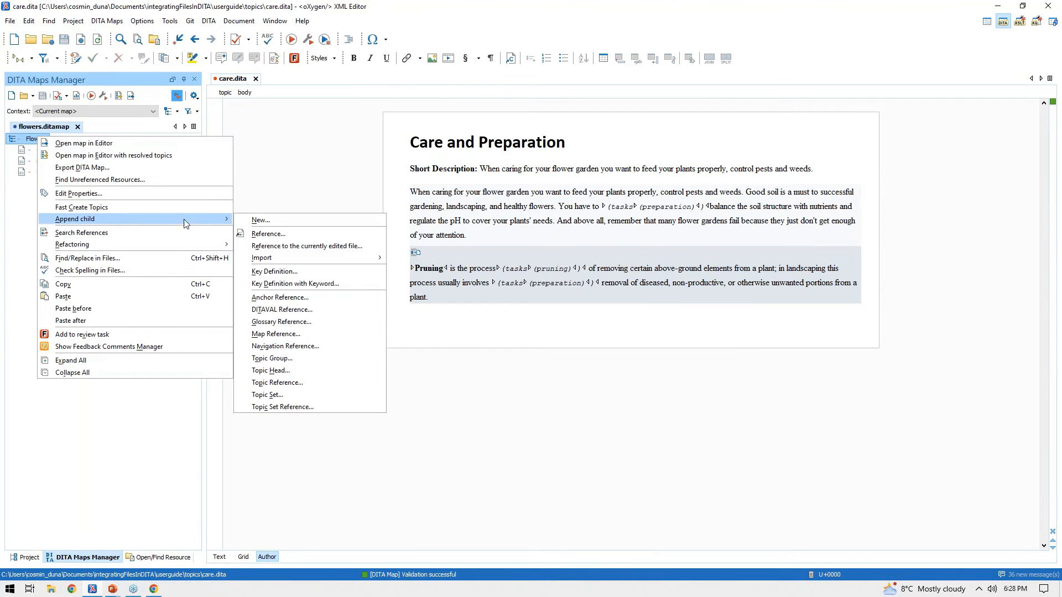
{"action": "left_click", "coordinate": [258, 234]}
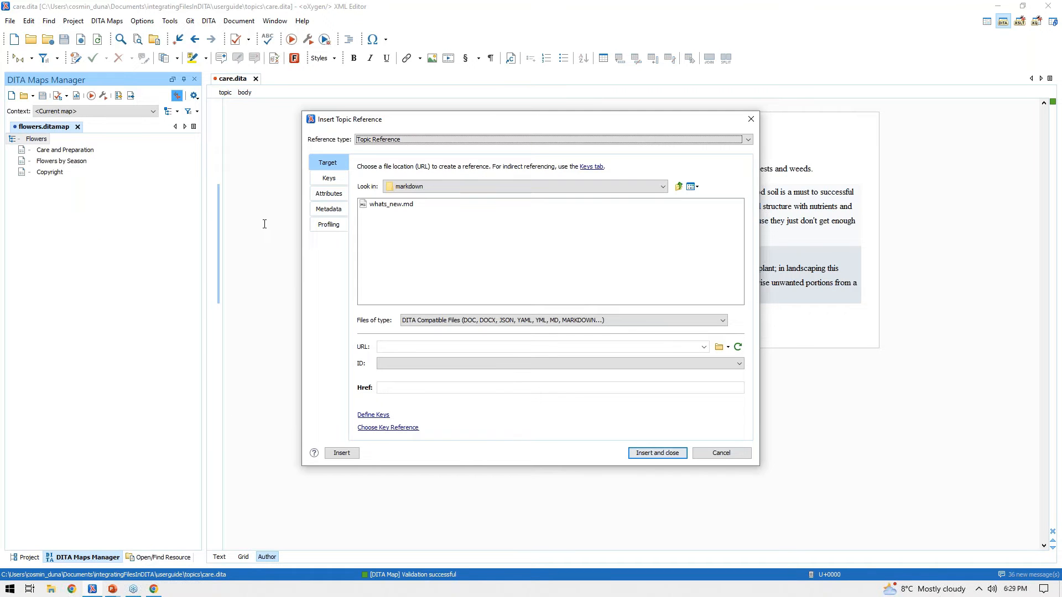
{"action": "left_click", "coordinate": [679, 187]}
{"action": "double_click", "coordinate": [382, 274]}
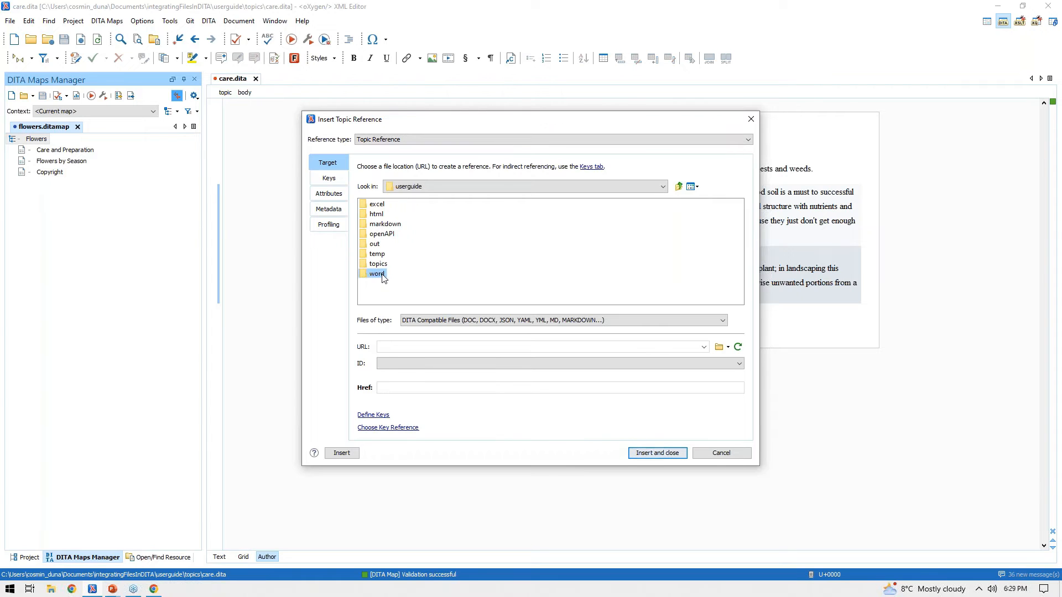
{"action": "left_click", "coordinate": [397, 218]}
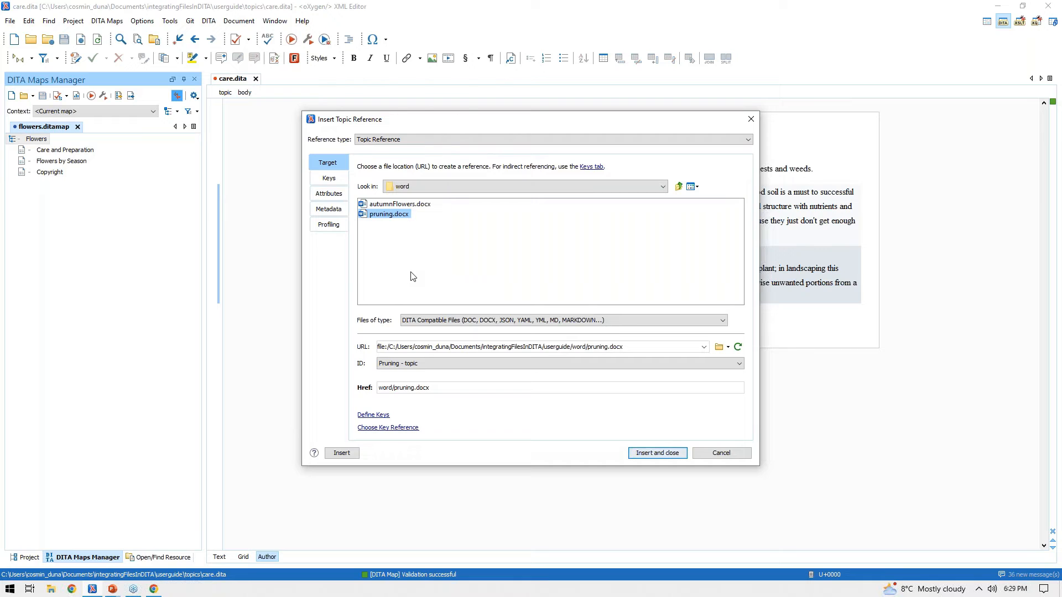
Set the pruning.docx reference's processing role to resource-only and insert it into the map
{"action": "left_click", "coordinate": [335, 195]}
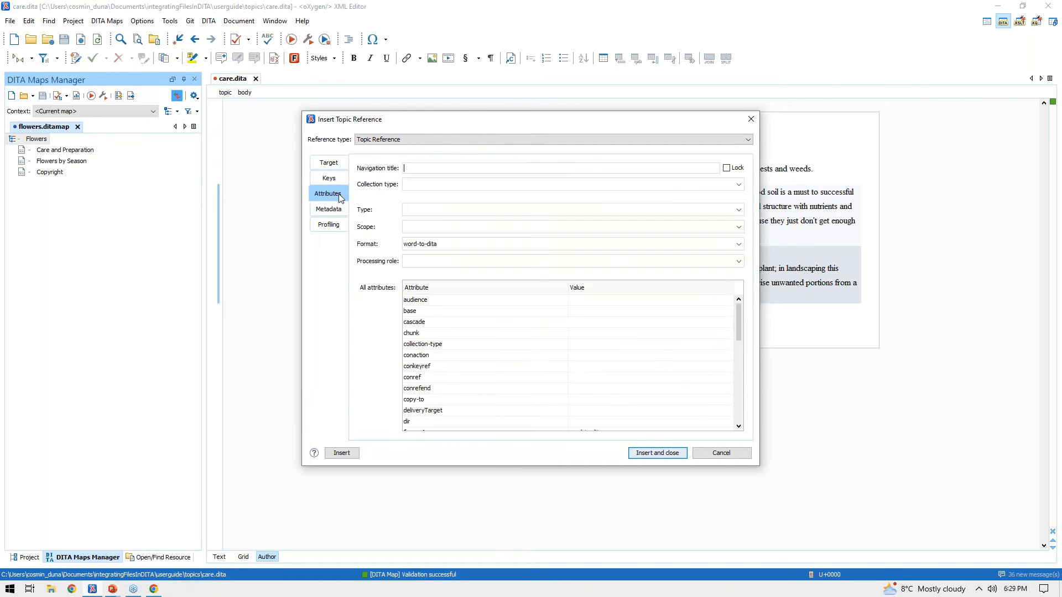
{"action": "left_click", "coordinate": [739, 262]}
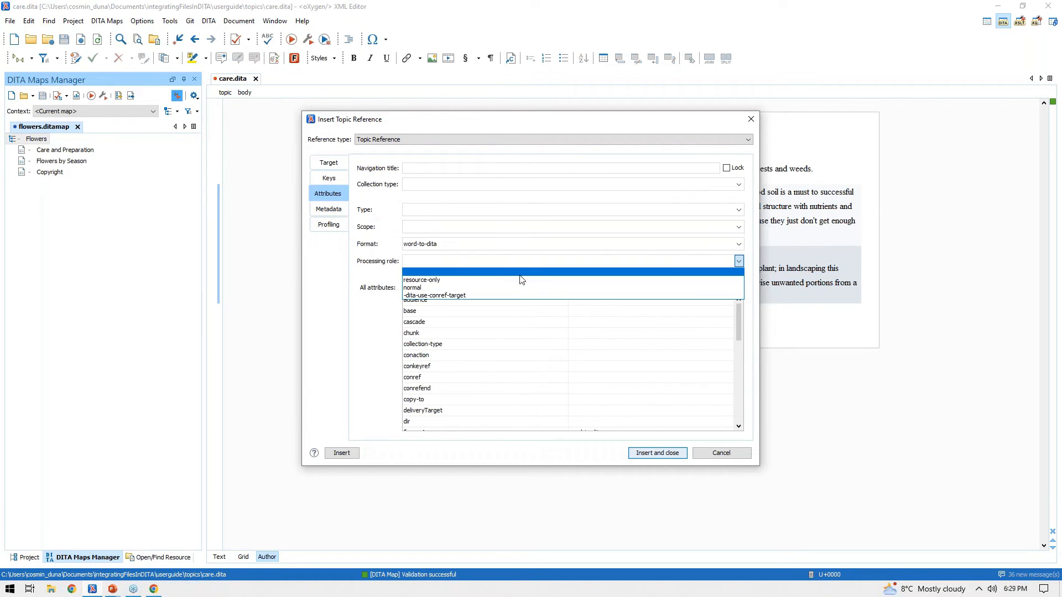
{"action": "left_click", "coordinate": [497, 281]}
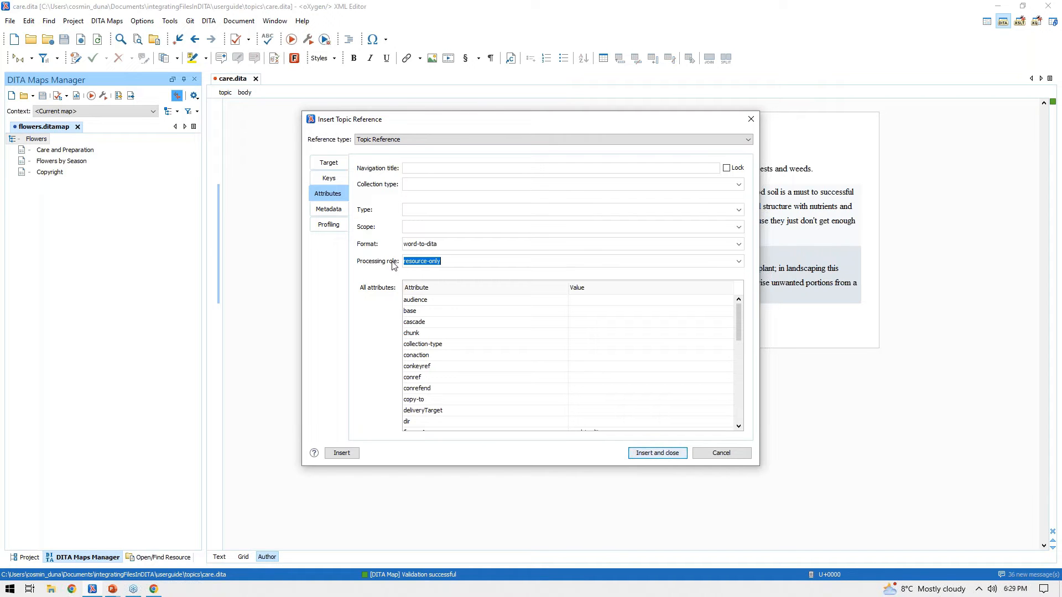
{"action": "left_click", "coordinate": [661, 454]}
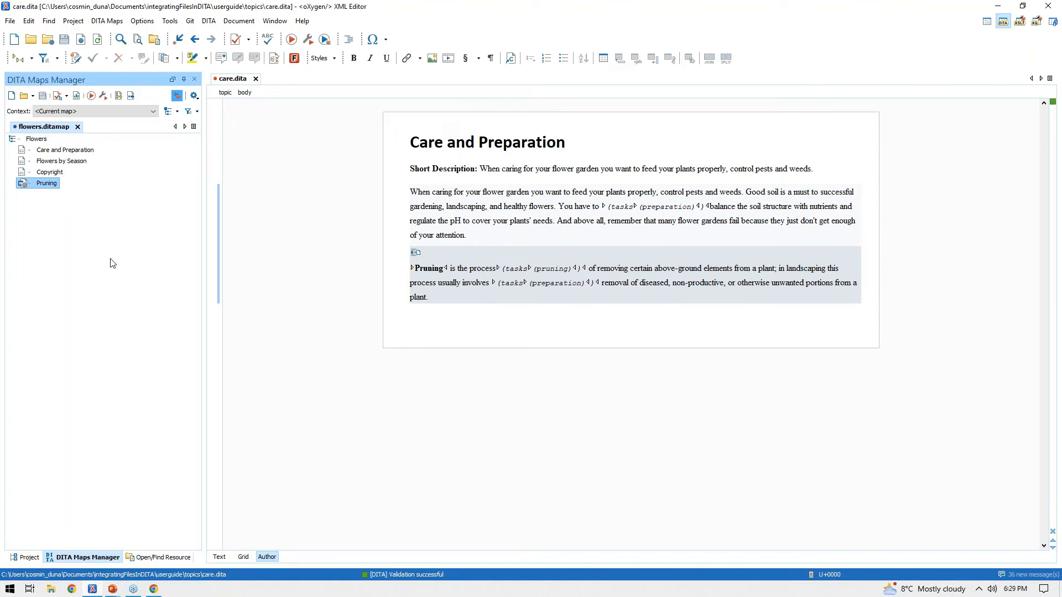
Append a topic reference to word/autumnFlowers.docx as a child of Flowers by Season
{"action": "right_click", "coordinate": [76, 164]}
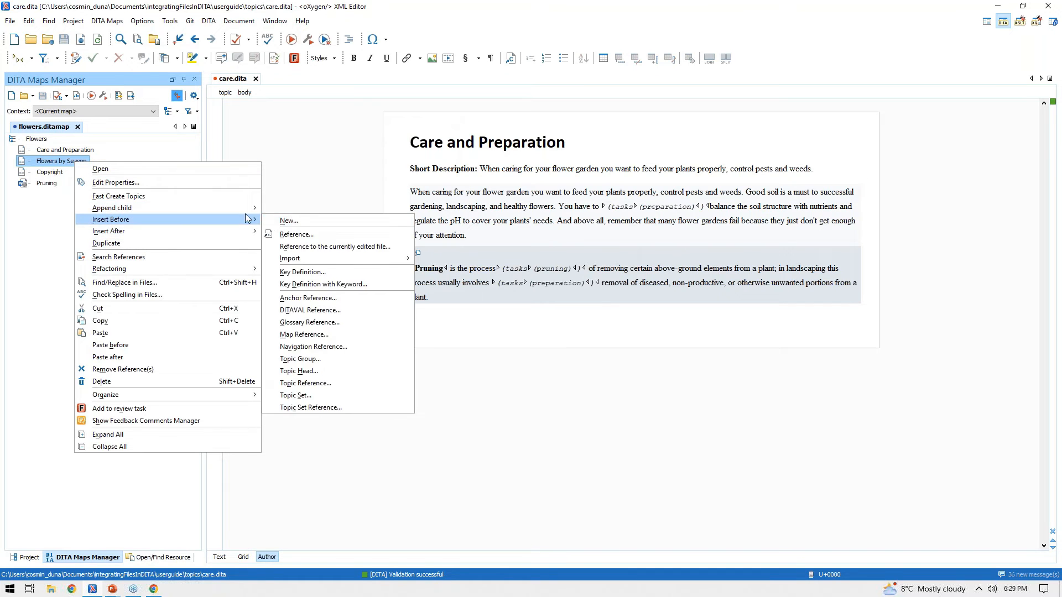
{"action": "mouse_move", "coordinate": [254, 208]}
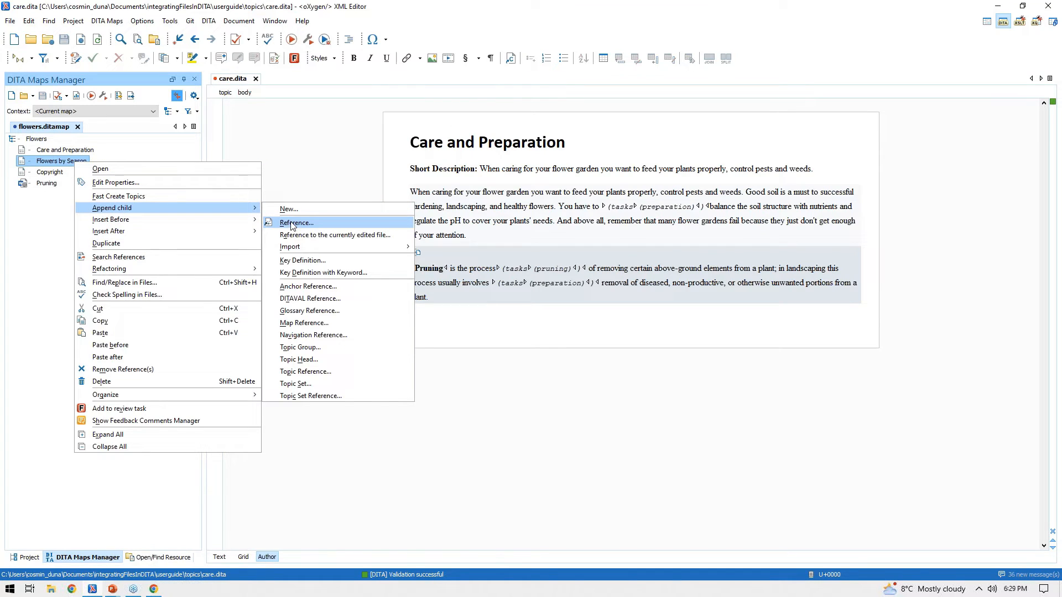
{"action": "left_click", "coordinate": [287, 224]}
{"action": "left_click", "coordinate": [390, 205]}
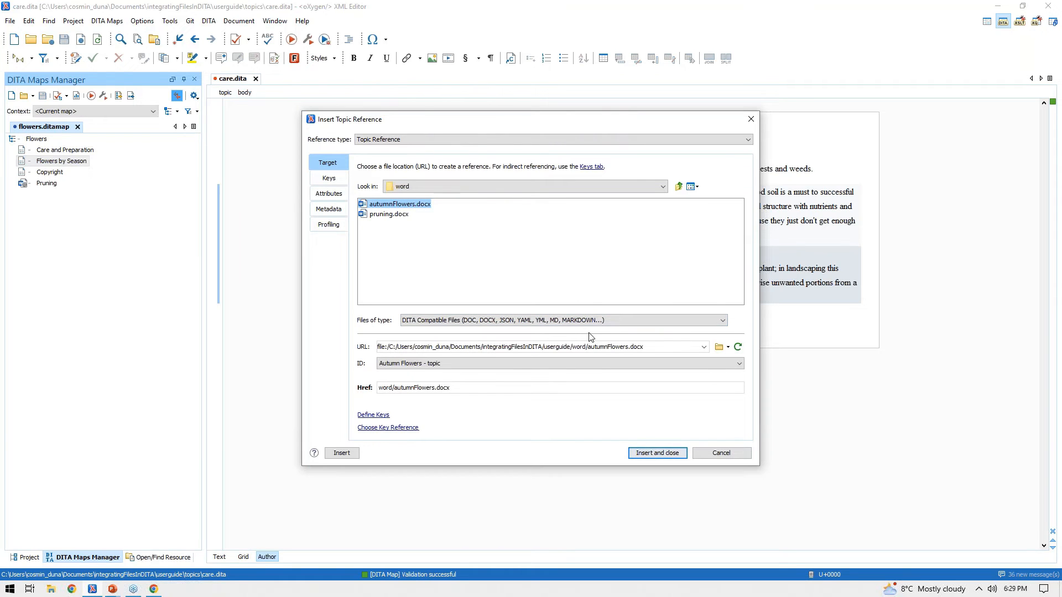
{"action": "left_click", "coordinate": [655, 454]}
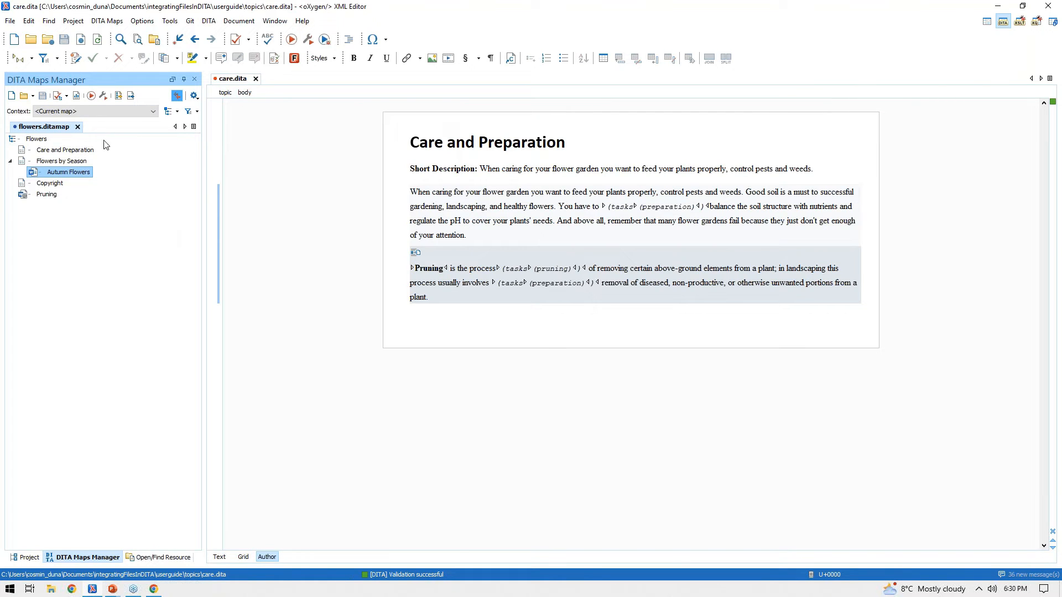
In the Flowers by Season topic, turn the Autumn Flowers list item into a cross-reference to word/autumnFlowers.docx and save the topic
{"action": "left_click", "coordinate": [68, 163]}
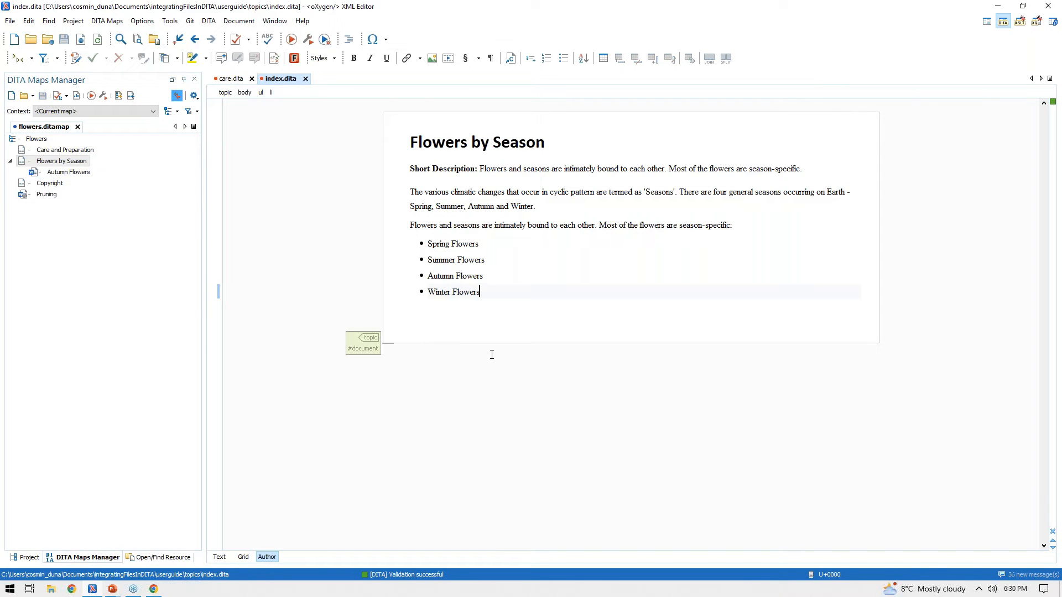
{"action": "left_click_drag", "start_coordinate": [428, 276], "coordinate": [483, 276]}
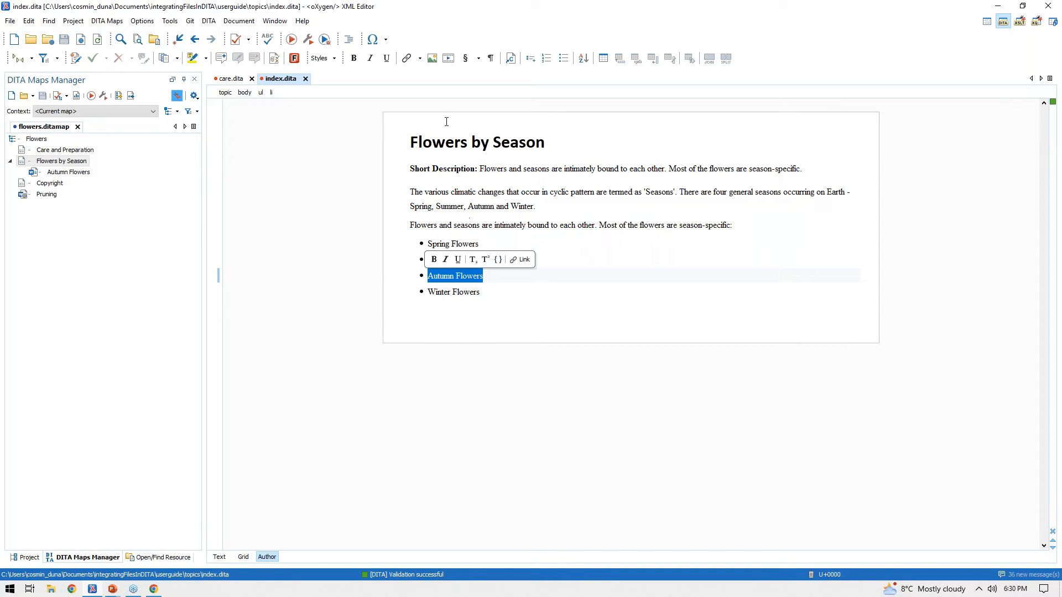
{"action": "left_click", "coordinate": [420, 59]}
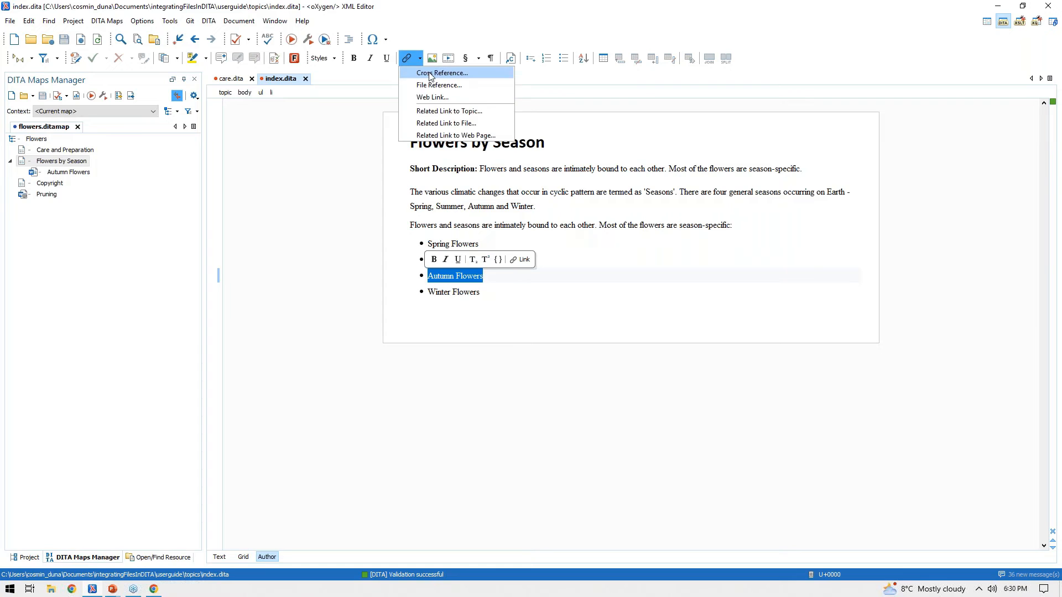
{"action": "left_click", "coordinate": [435, 74]}
{"action": "left_click", "coordinate": [661, 182]}
{"action": "left_click", "coordinate": [486, 183]}
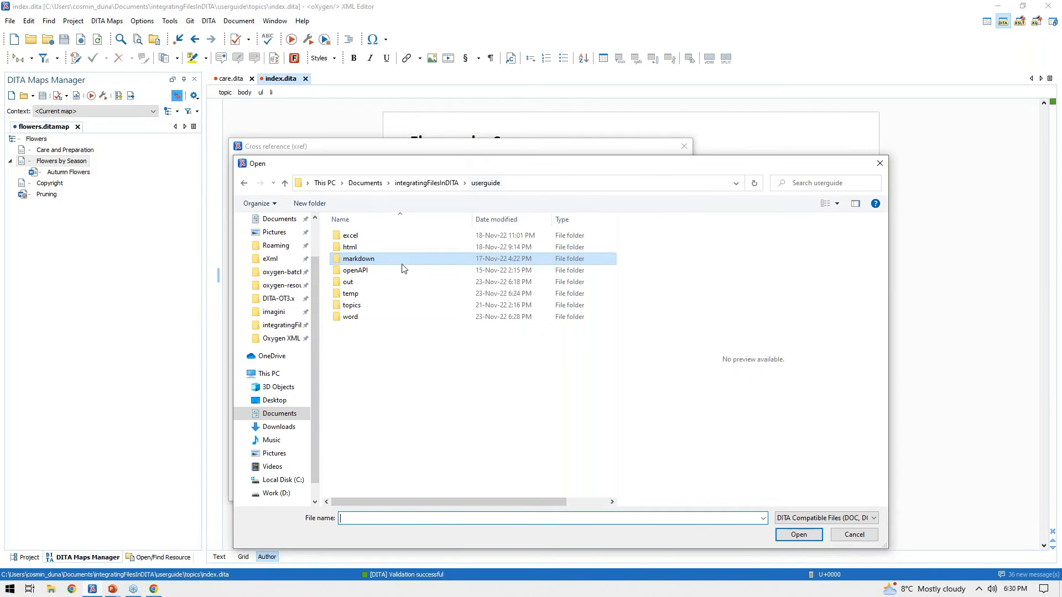
{"action": "double_click", "coordinate": [367, 317]}
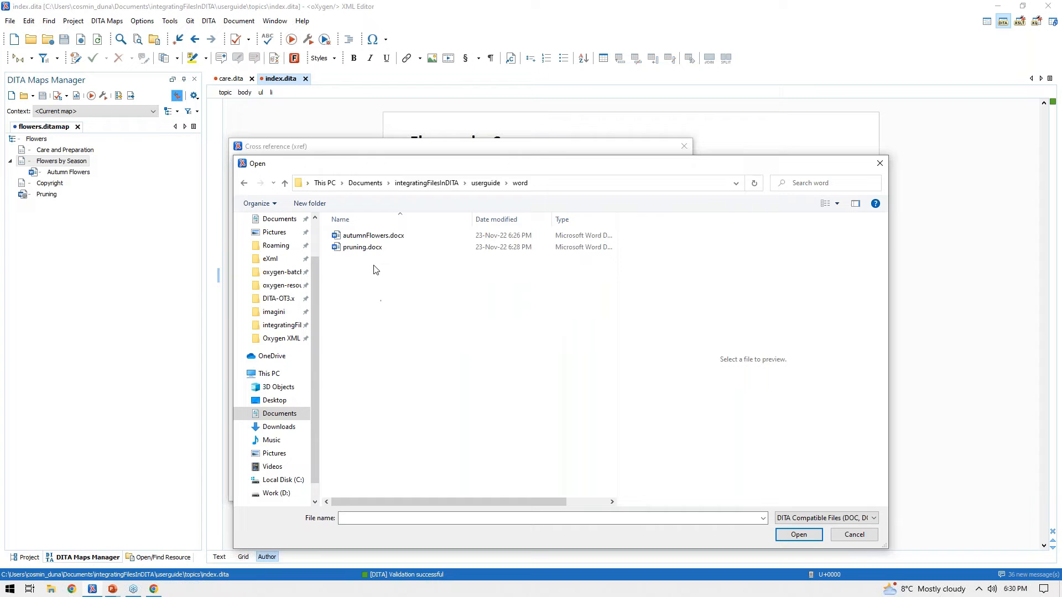
{"action": "left_click", "coordinate": [376, 235]}
{"action": "left_click", "coordinate": [798, 535]}
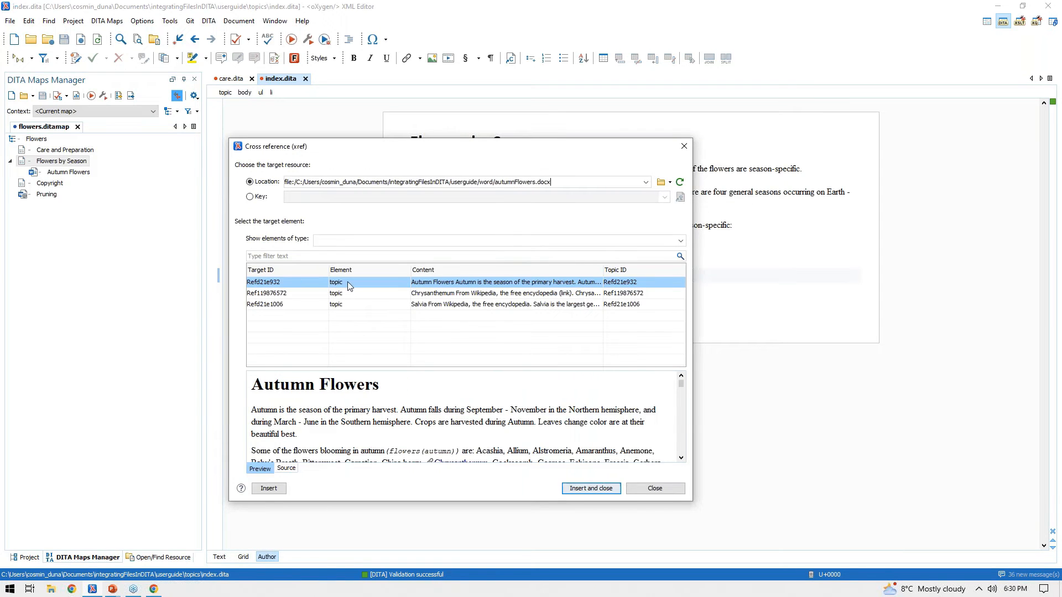
{"action": "left_click", "coordinate": [590, 490]}
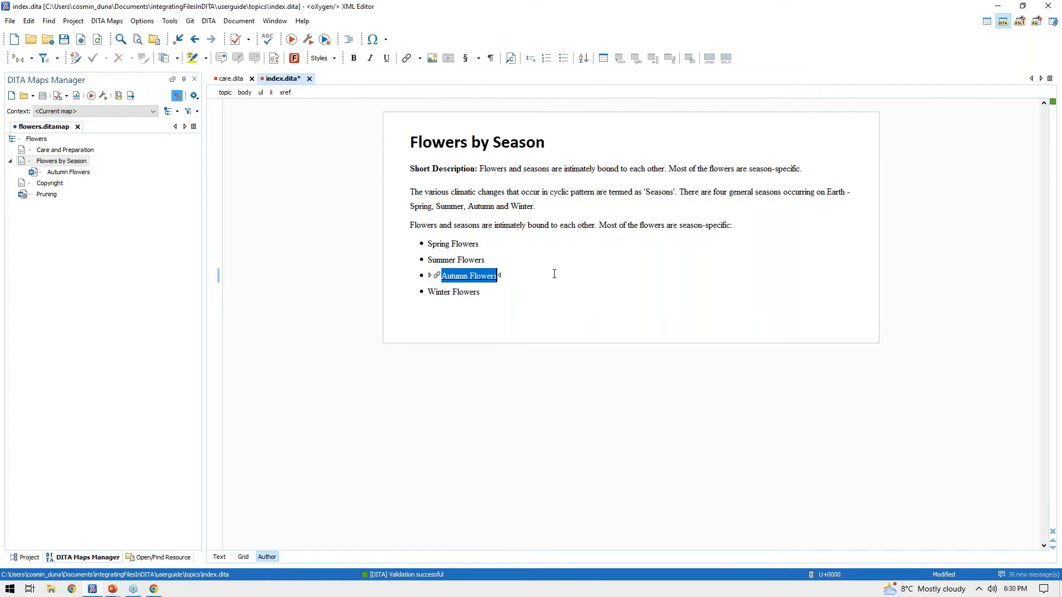
{"action": "key", "text": "ctrl+s"}
Show index.dita's XML source and try adding a # anchor after autumnFlowers.docx in the cross-reference's href
{"action": "left_click", "coordinate": [219, 557]}
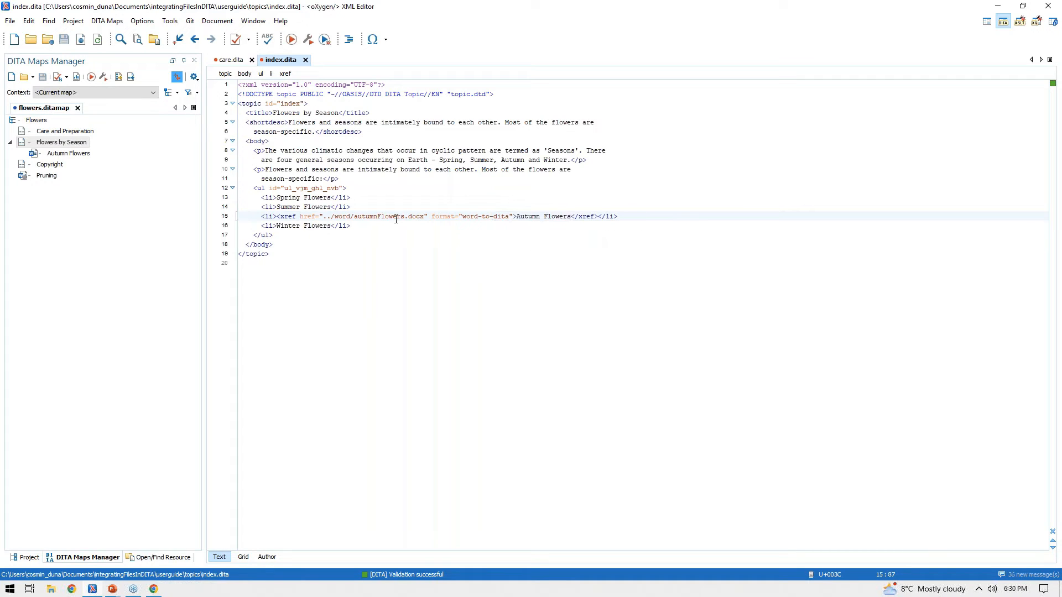
{"action": "left_click", "coordinate": [427, 216]}
{"action": "type", "text": "#"}
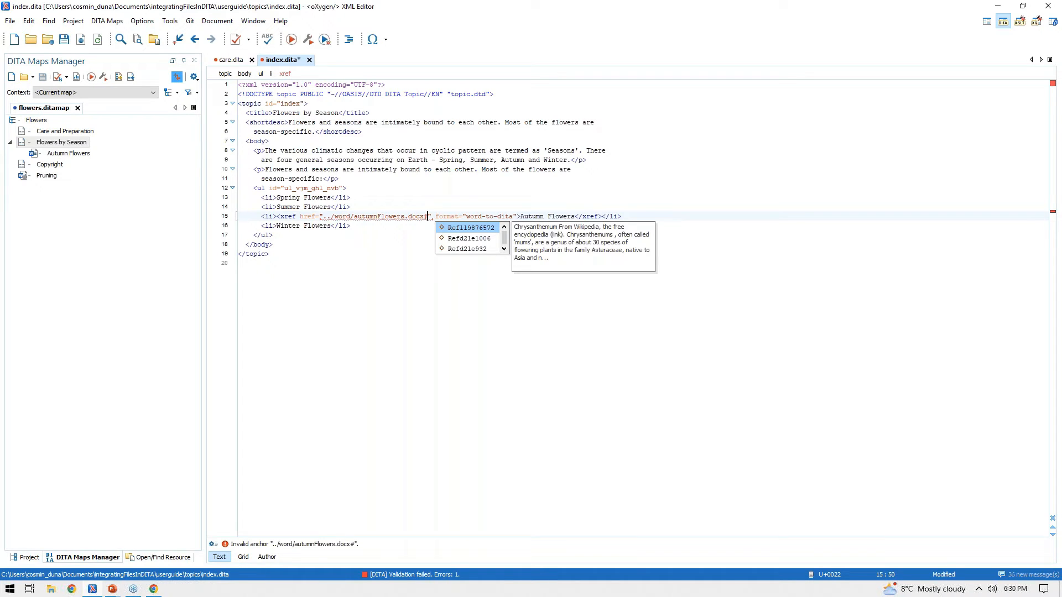
{"action": "key", "text": "ctrl+z"}
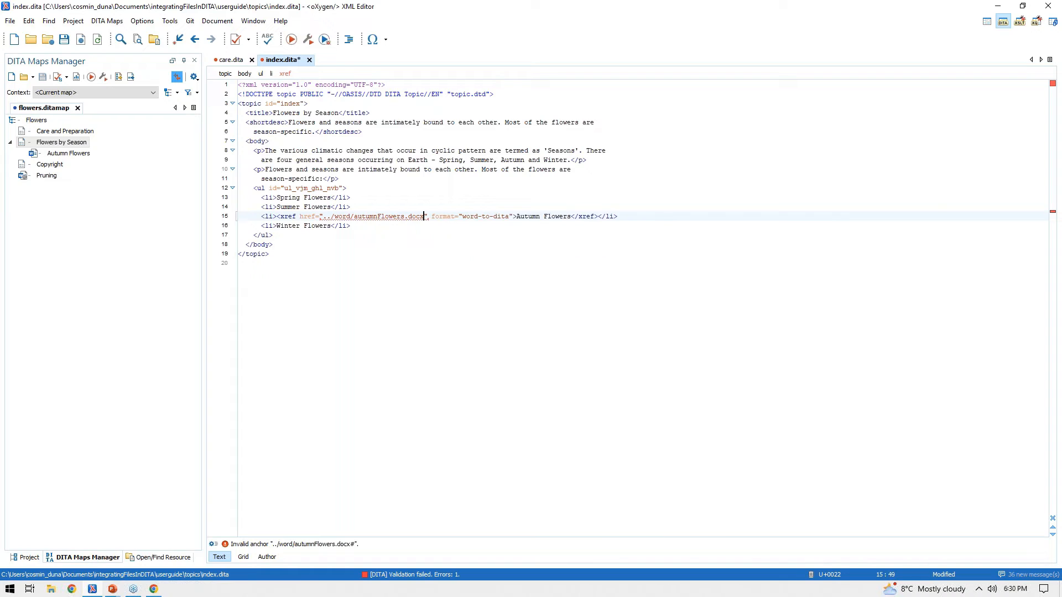
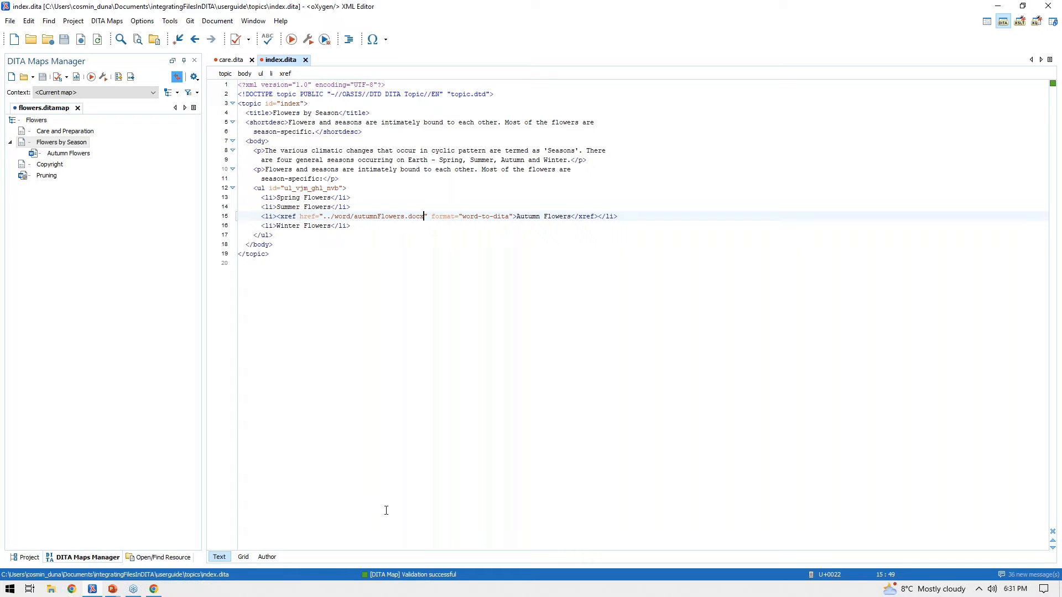
Run the completeness check on flowers.ditamap and examine the reported reference's description and source file
{"action": "left_click", "coordinate": [60, 81]}
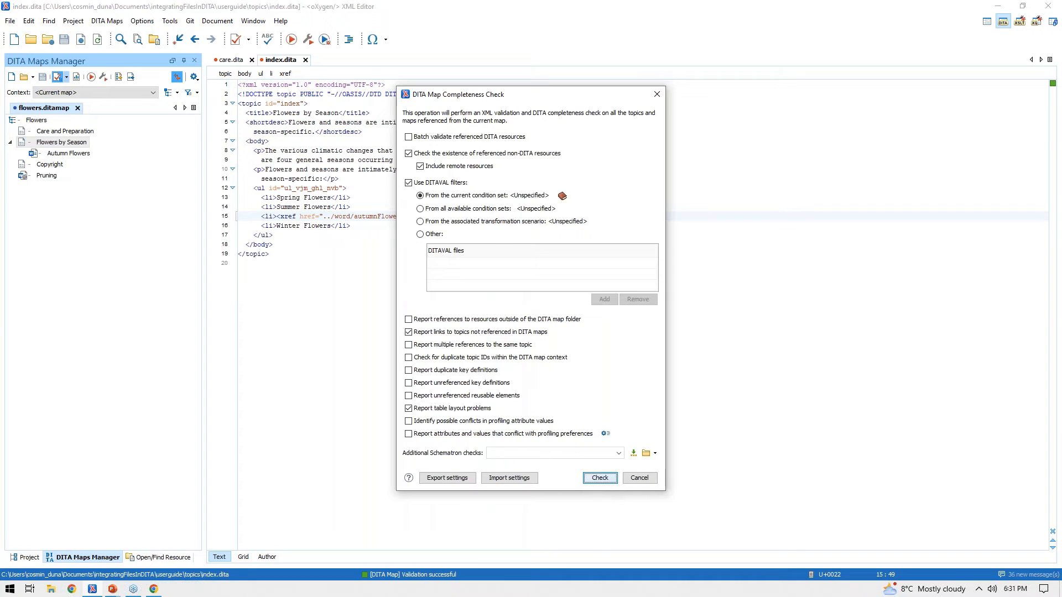
{"action": "left_click", "coordinate": [600, 480]}
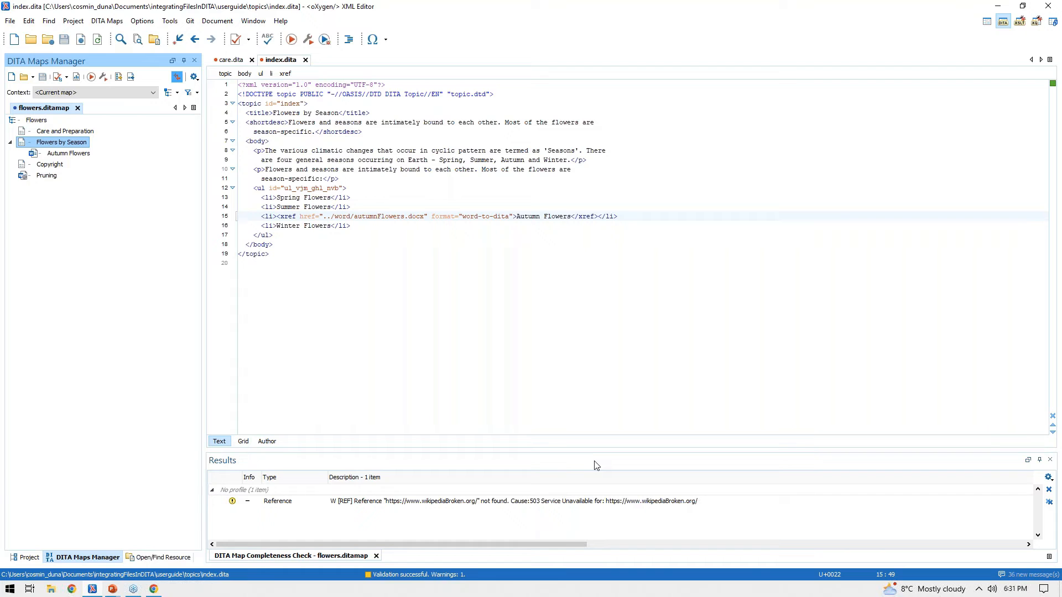
{"action": "left_click", "coordinate": [591, 502]}
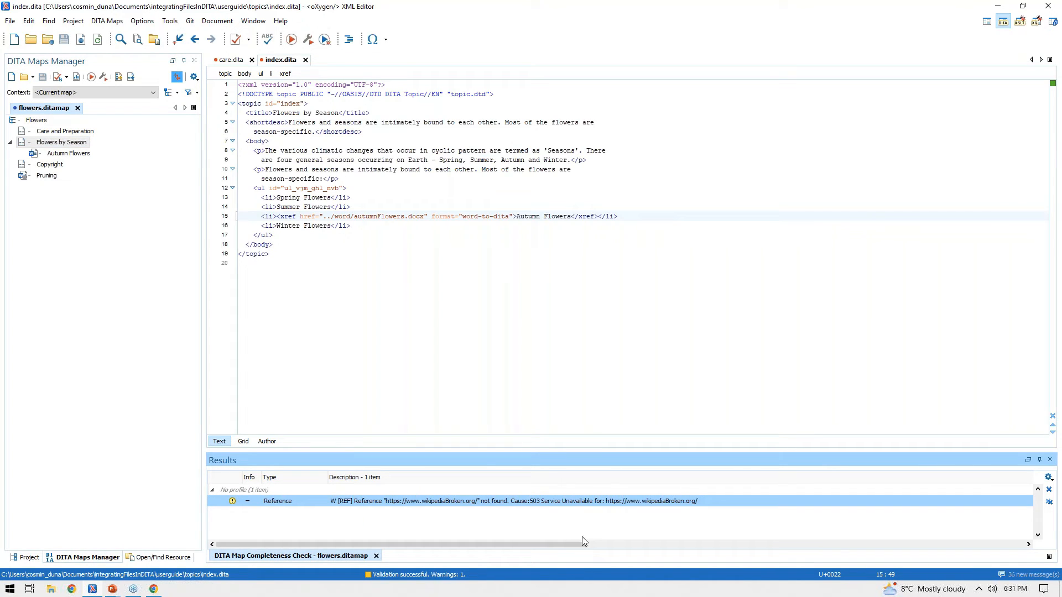
{"action": "left_click_drag", "start_coordinate": [576, 545], "coordinate": [716, 546]}
{"action": "left_click_drag", "start_coordinate": [902, 477], "coordinate": [524, 492]}
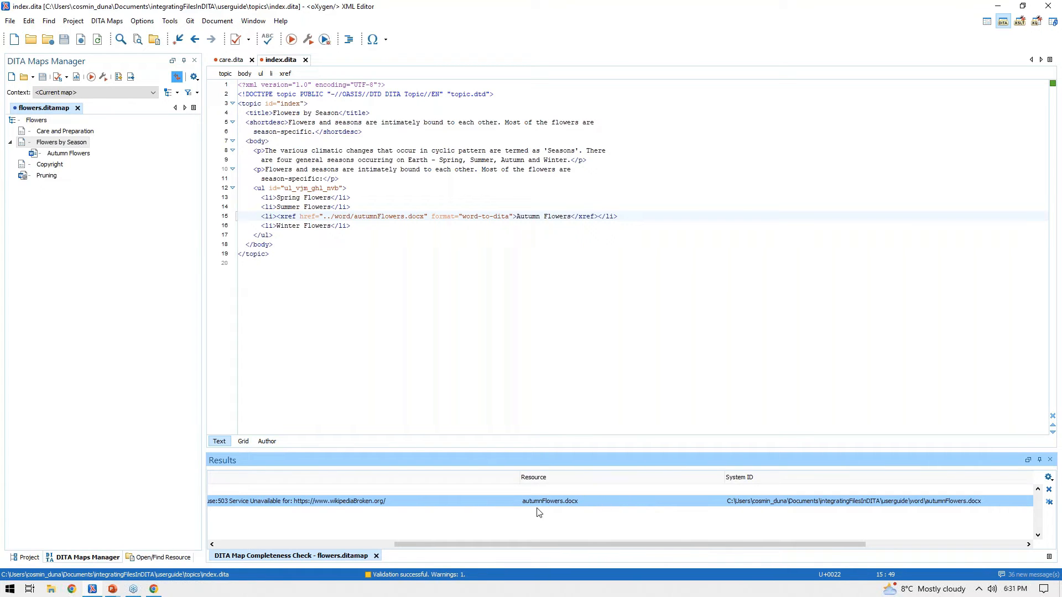
{"action": "left_click_drag", "start_coordinate": [509, 545], "coordinate": [372, 545]}
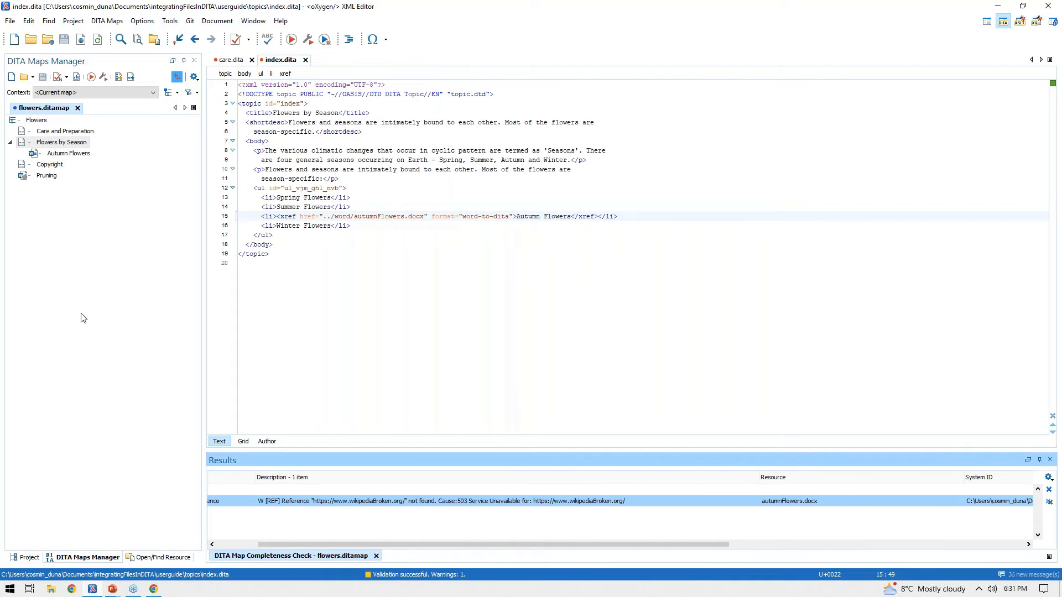
Open word/autumnFlowers.docx from the project in Microsoft Word
{"action": "left_click", "coordinate": [27, 557]}
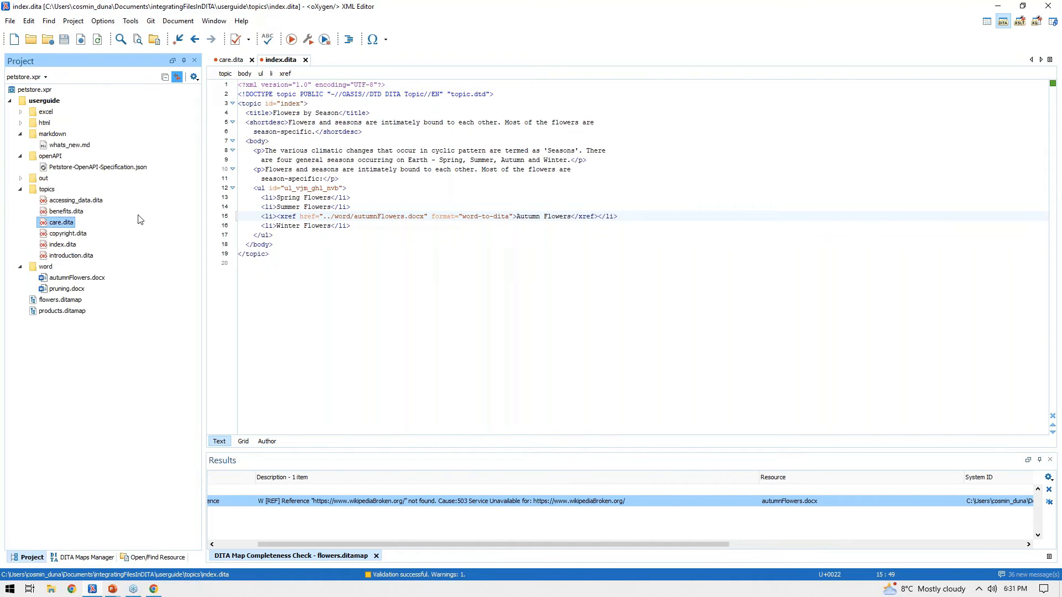
{"action": "right_click", "coordinate": [72, 280]}
{"action": "mouse_move", "coordinate": [138, 314]}
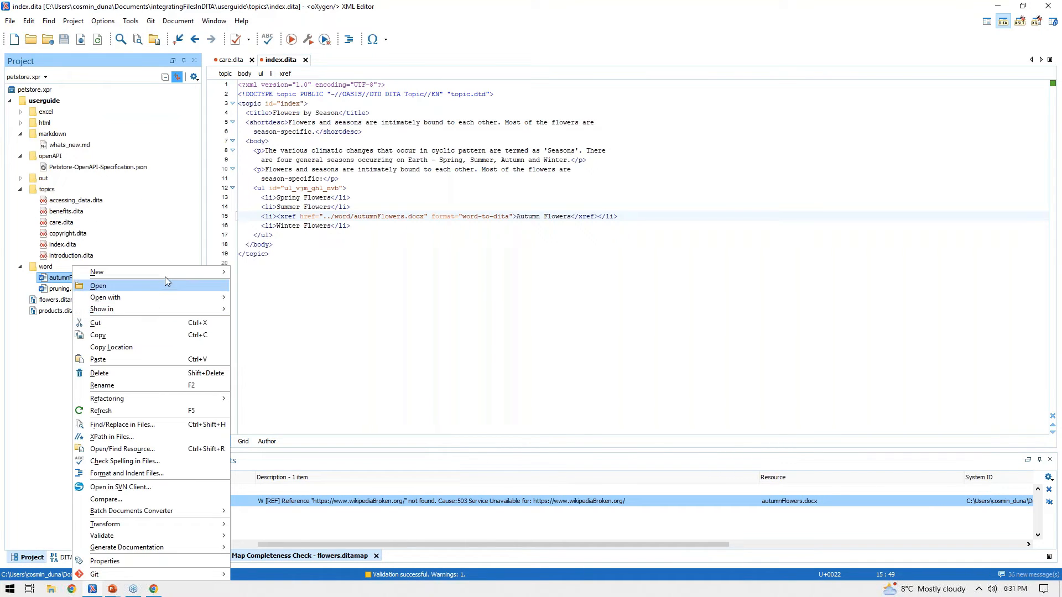
{"action": "mouse_move", "coordinate": [212, 297]}
{"action": "left_click", "coordinate": [279, 311]}
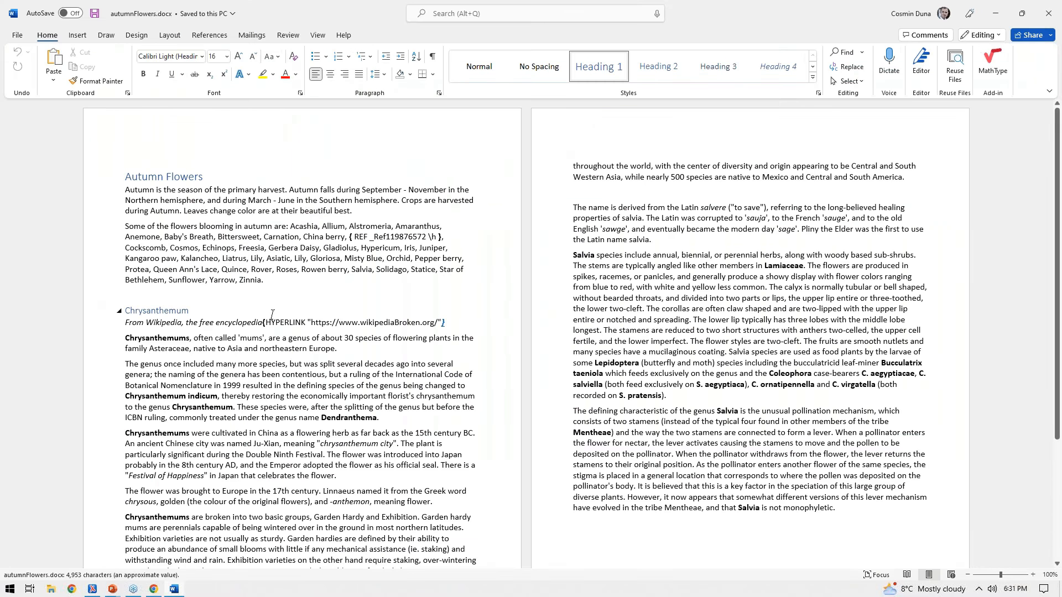
{"action": "left_click", "coordinate": [456, 321]}
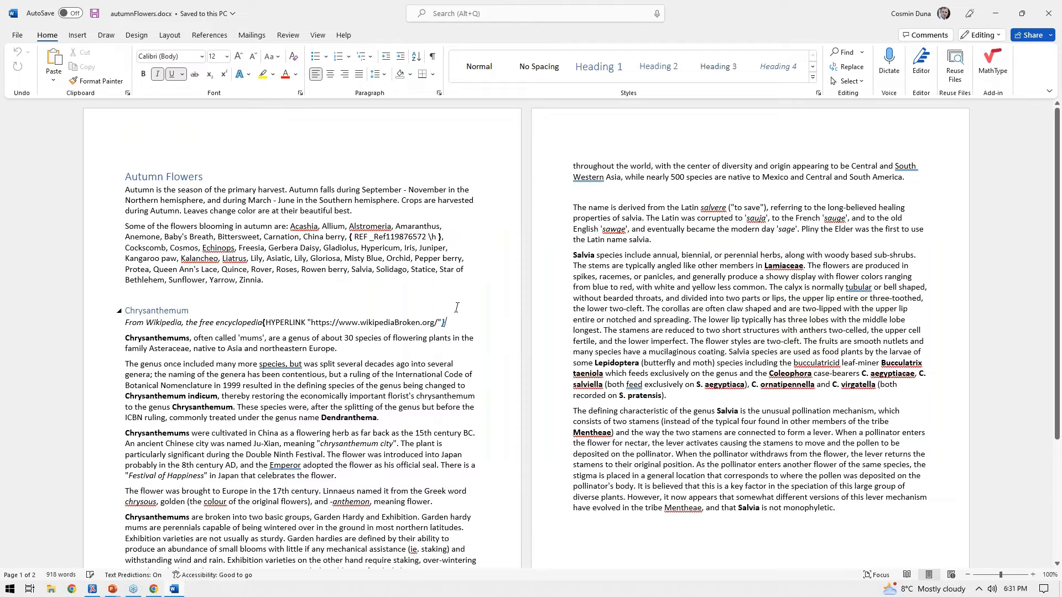
{"action": "key", "text": "shift+Left"}
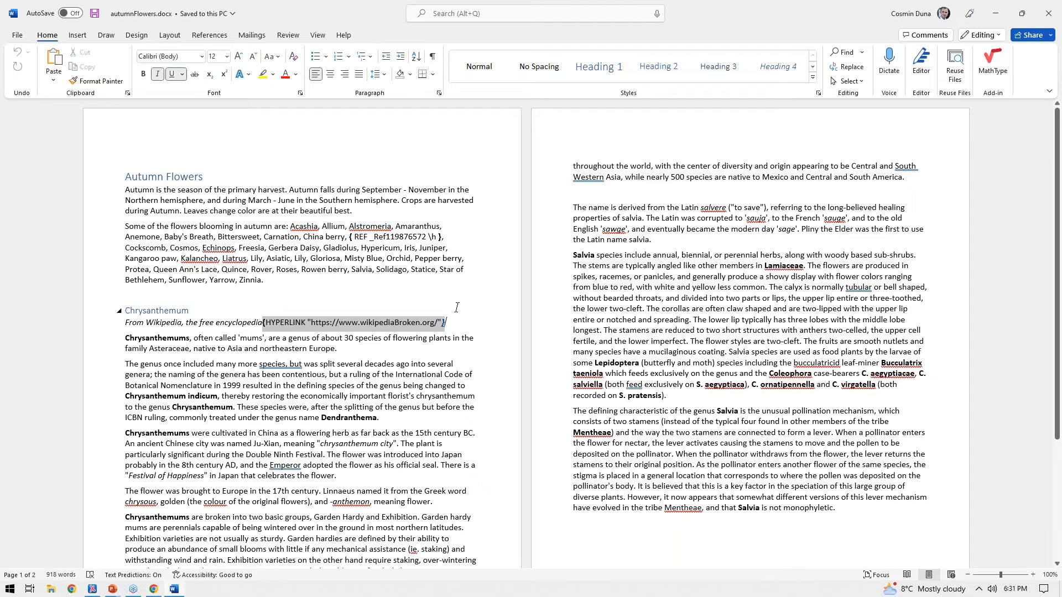
{"action": "key", "text": "Delete"}
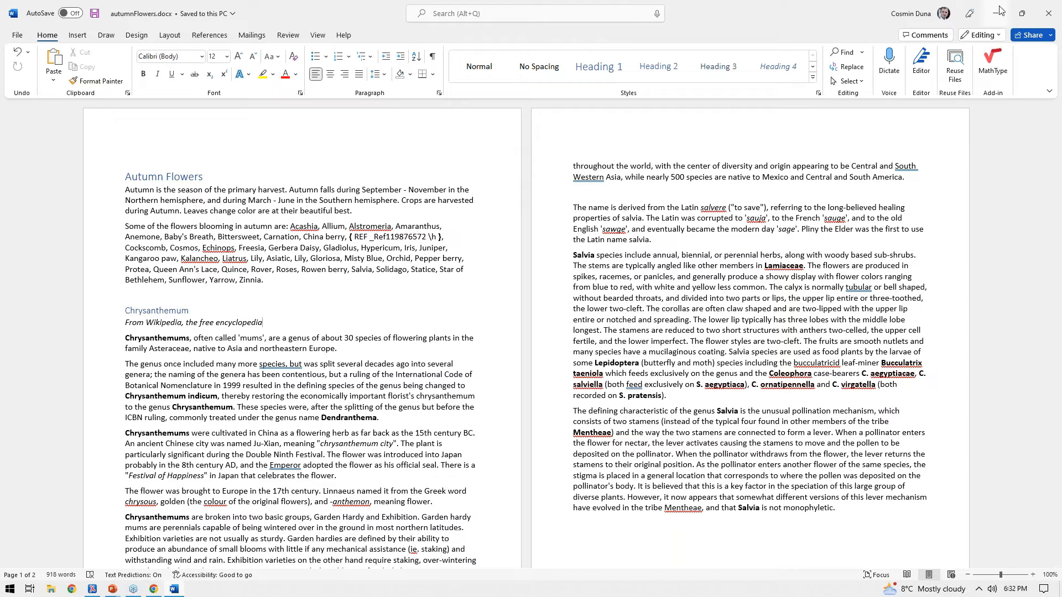
{"action": "left_click", "coordinate": [1043, 12]}
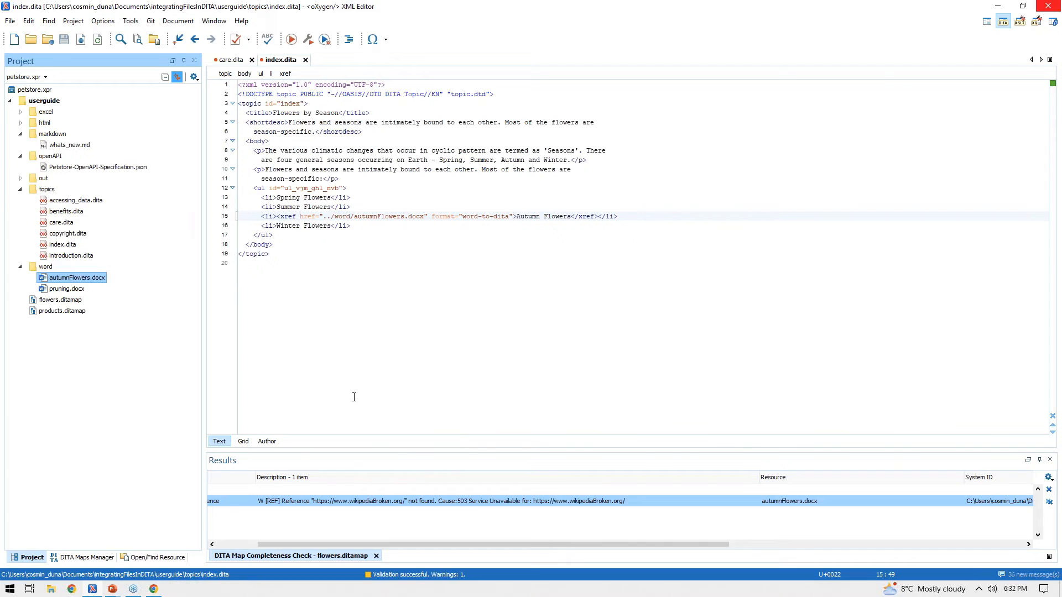
{"action": "left_click", "coordinate": [376, 556]}
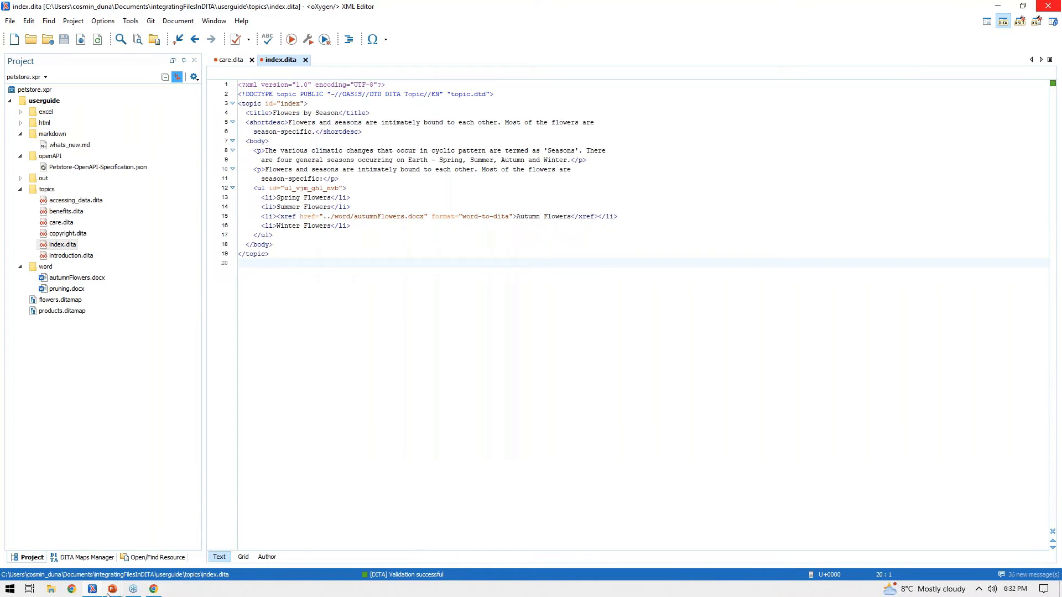
{"action": "mouse_move", "coordinate": [113, 589]}
{"action": "left_click", "coordinate": [182, 565]}
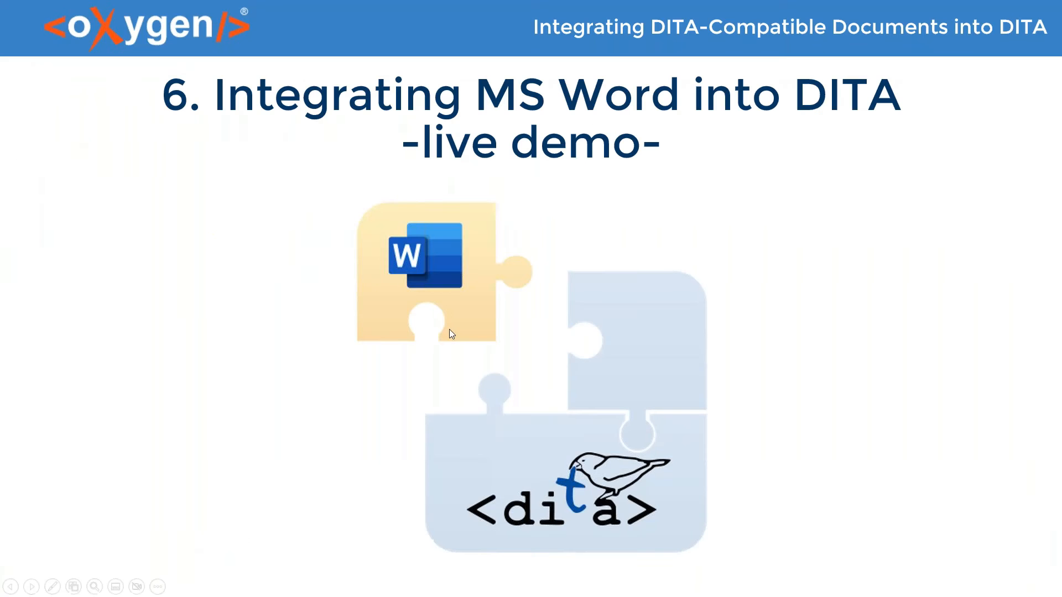
{"action": "left_click", "coordinate": [492, 254]}
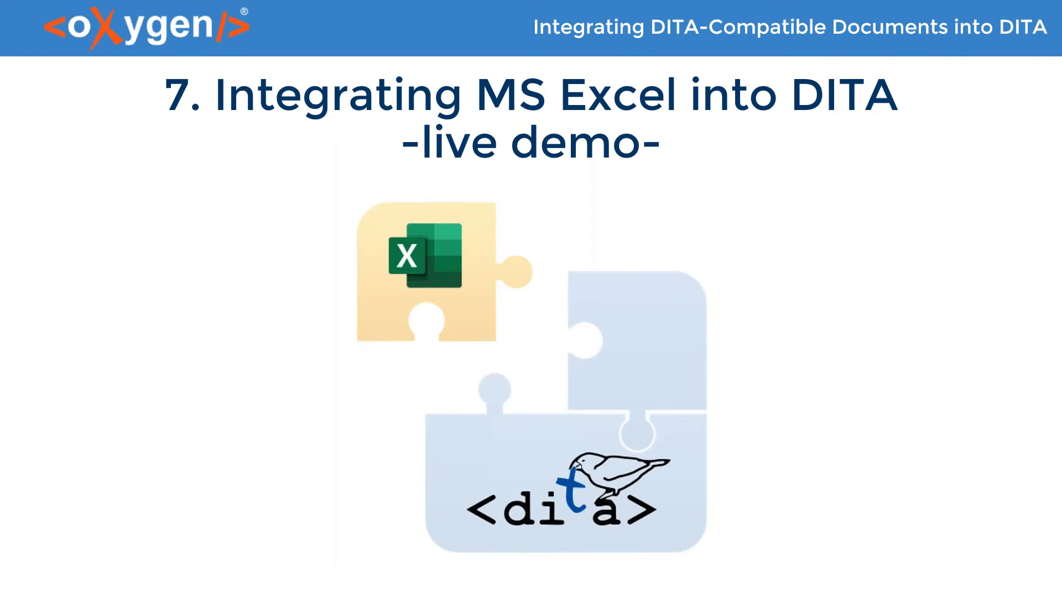
{"action": "key", "text": "alt+Tab"}
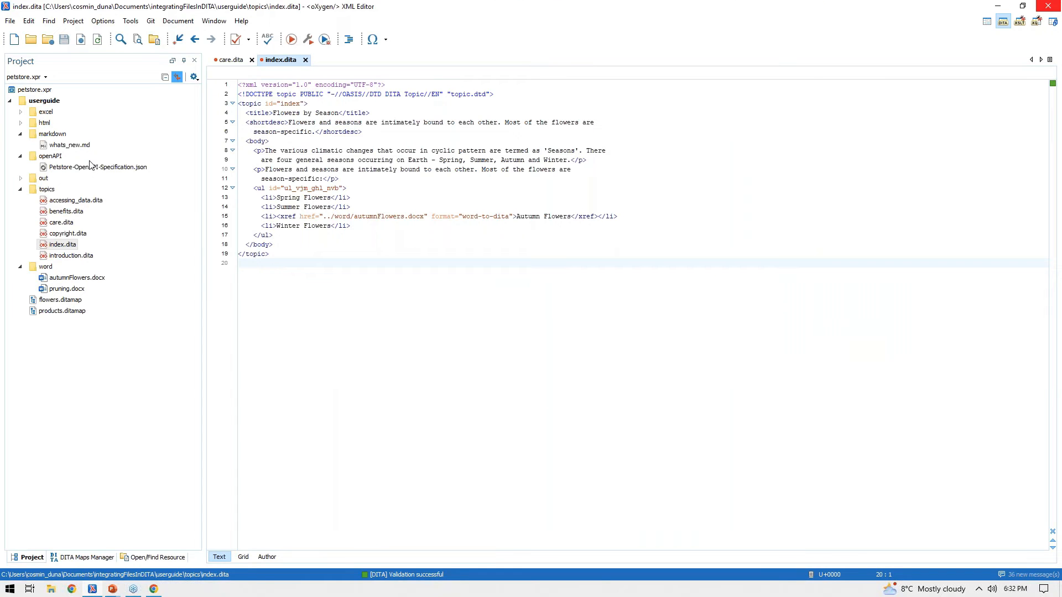
Open excel/flowersTypes.xlsx in Excel, examine its table of flowers, types and soils, and close the workbook
{"action": "left_click", "coordinate": [21, 111]}
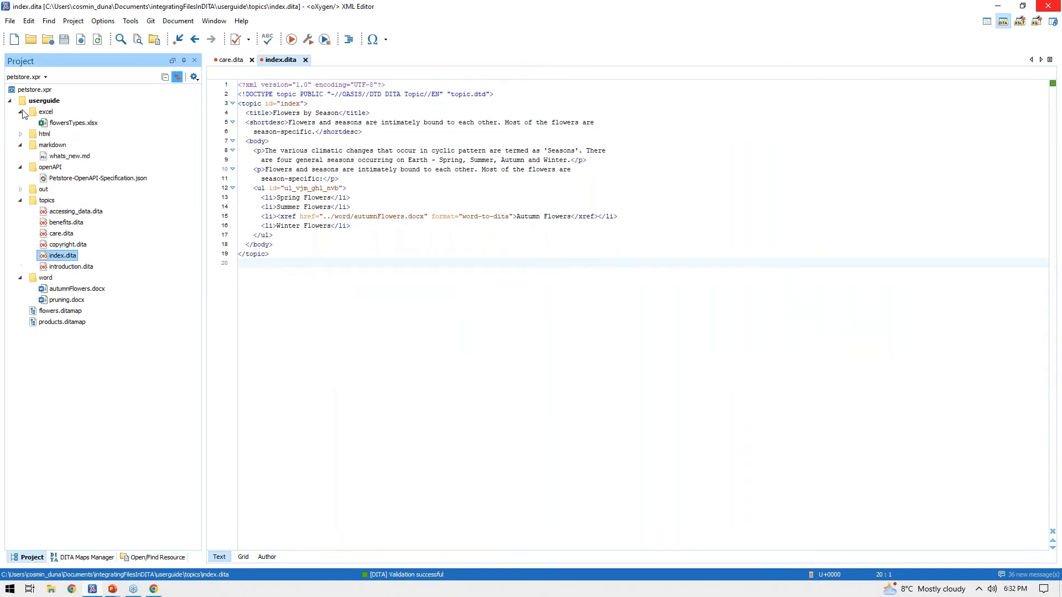
{"action": "right_click", "coordinate": [71, 123]}
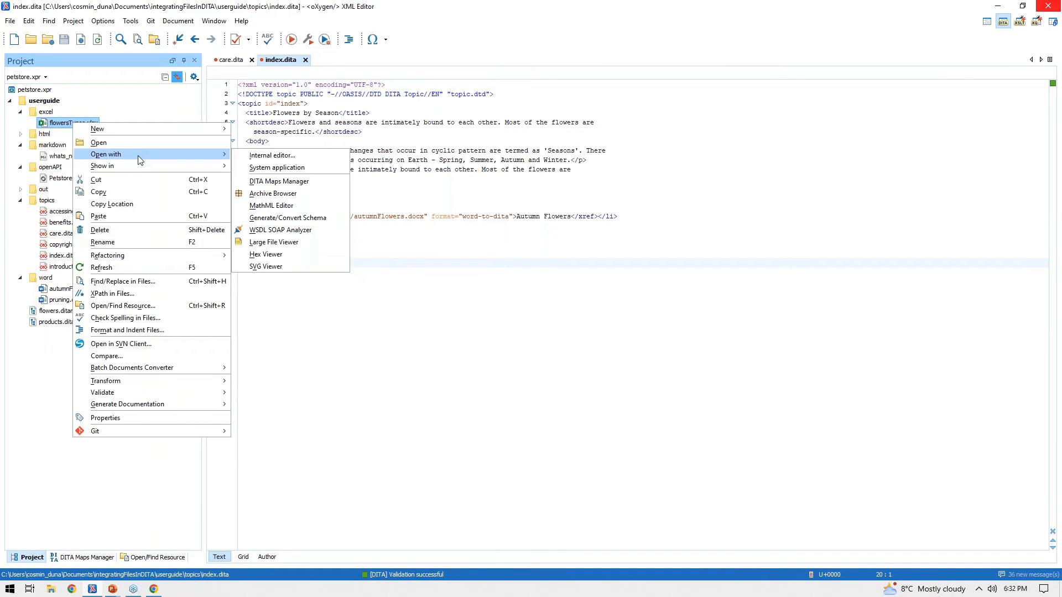
{"action": "mouse_move", "coordinate": [138, 155]}
{"action": "left_click", "coordinate": [274, 206]}
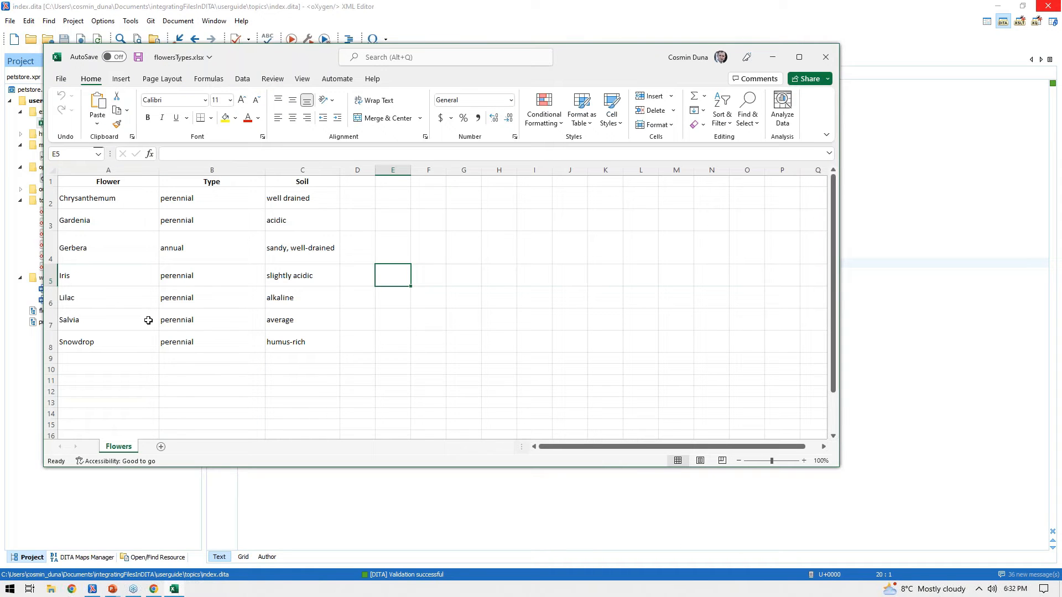
{"action": "left_click", "coordinate": [828, 51]}
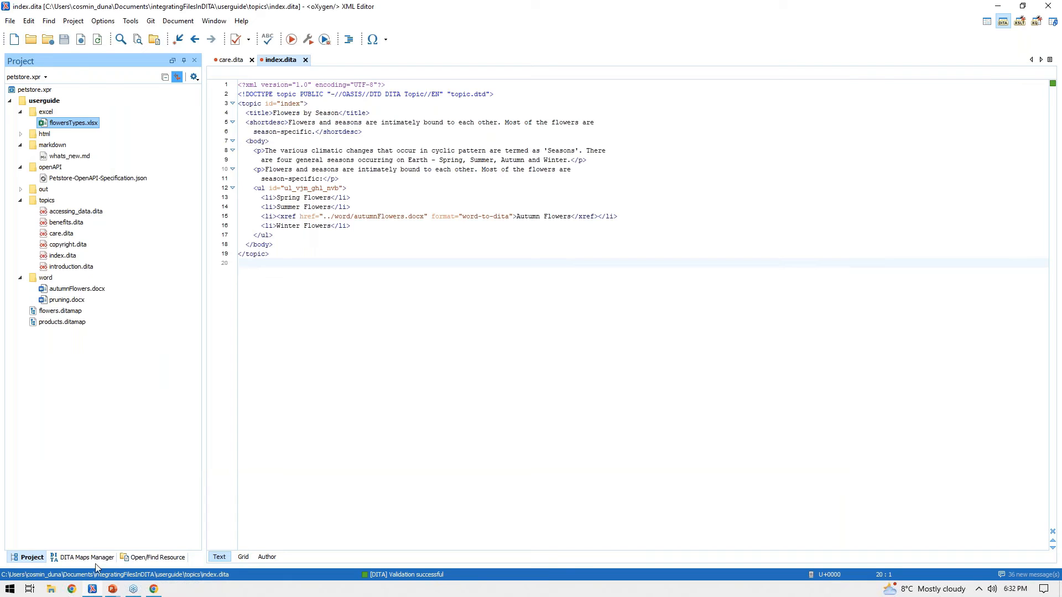
In the Care and Preparation topic of flowers.ditamap, start reusing content with excel/flowersTypes.xlsx as the content source
{"action": "left_click", "coordinate": [87, 558]}
{"action": "left_click", "coordinate": [83, 132]}
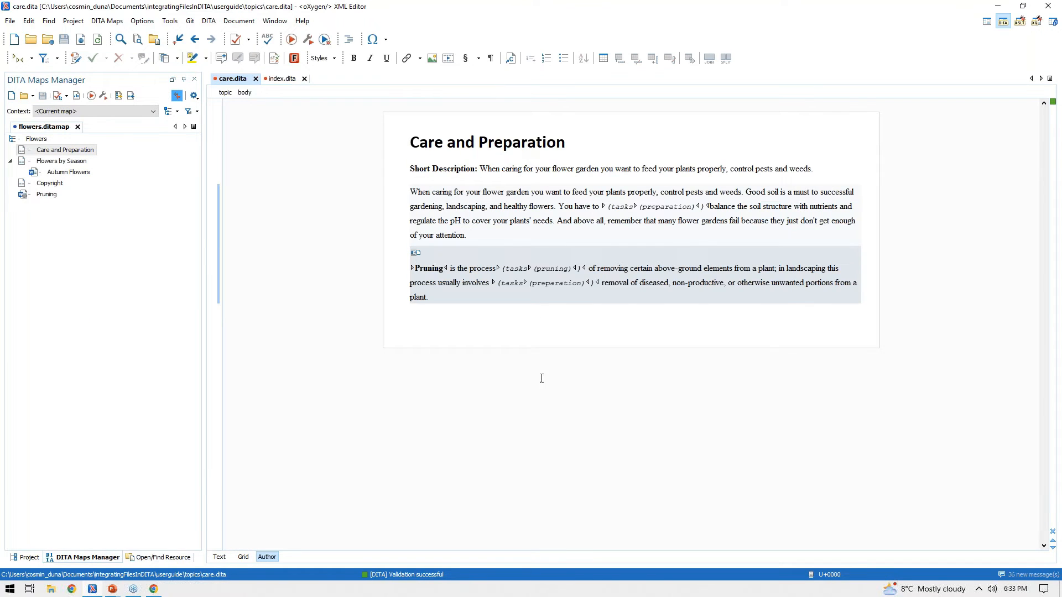
{"action": "left_click", "coordinate": [510, 58]}
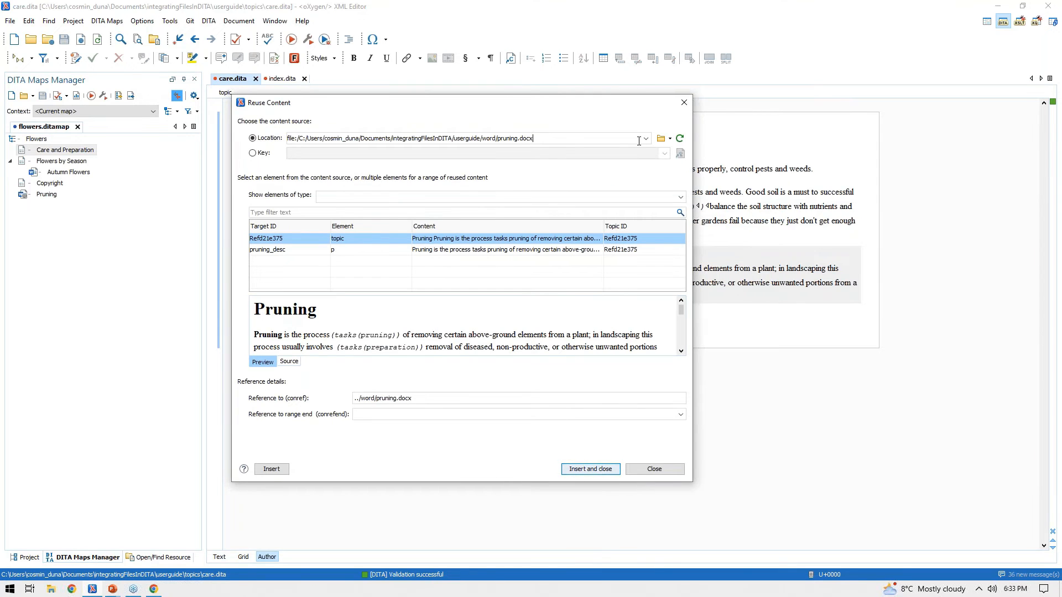
{"action": "left_click", "coordinate": [661, 138]}
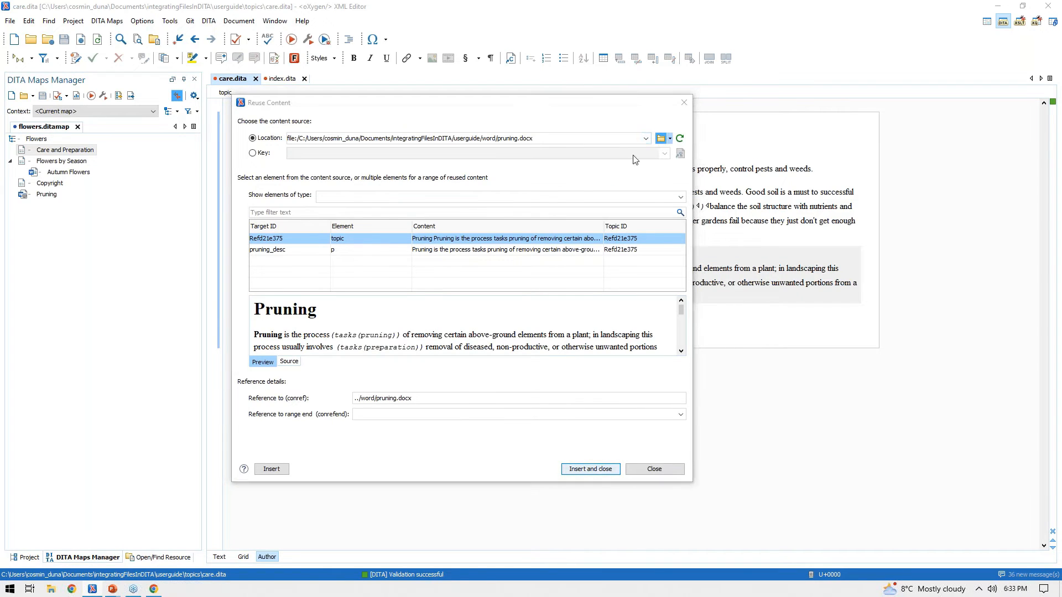
{"action": "left_click", "coordinate": [489, 139]}
{"action": "left_click", "coordinate": [358, 197]}
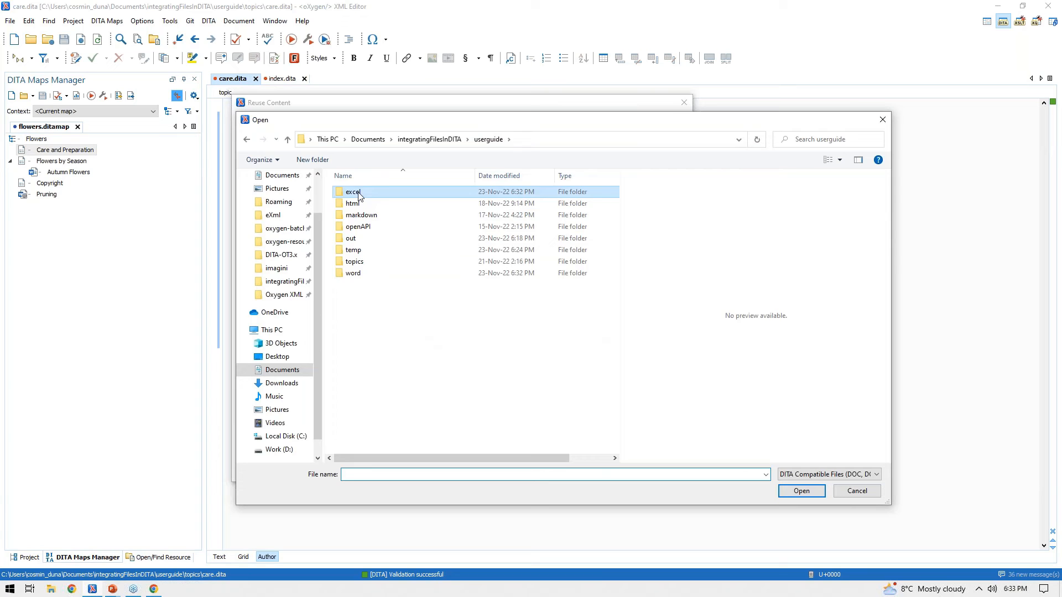
{"action": "double_click", "coordinate": [359, 196]}
{"action": "left_click", "coordinate": [378, 194]}
{"action": "left_click", "coordinate": [801, 491]}
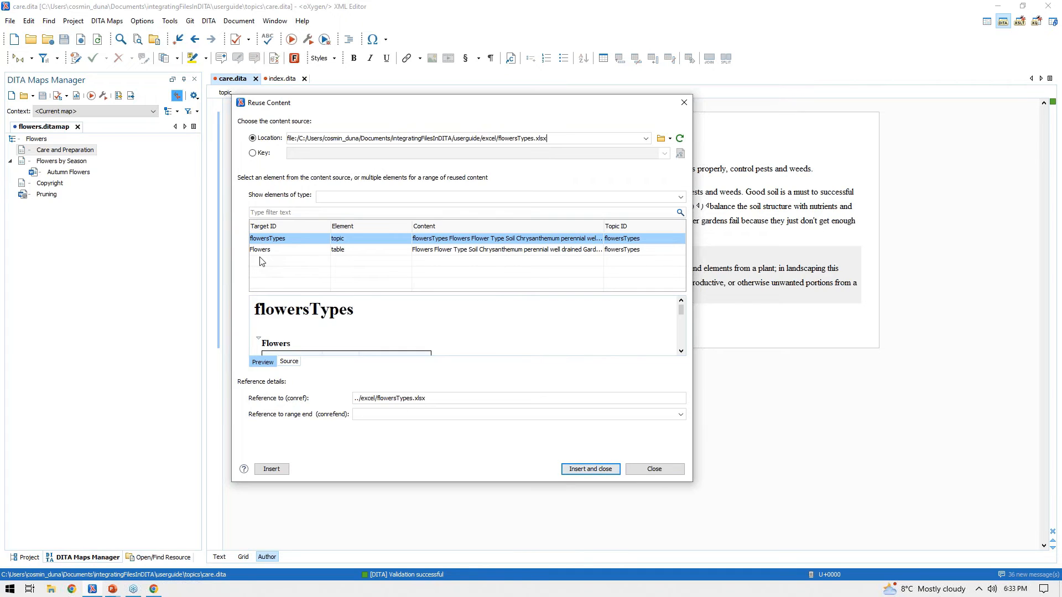
Insert the Flowers table from the workbook as a content reference below the Pruning paragraph and save the topic
{"action": "left_click", "coordinate": [319, 251]}
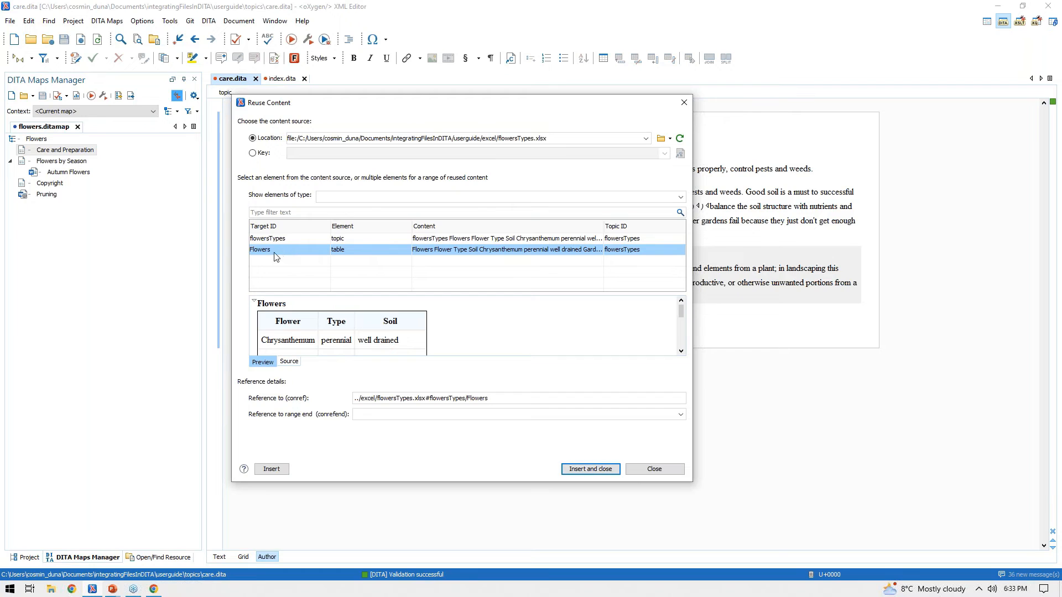
{"action": "left_click", "coordinate": [594, 470]}
{"action": "key", "text": "ctrl+s"}
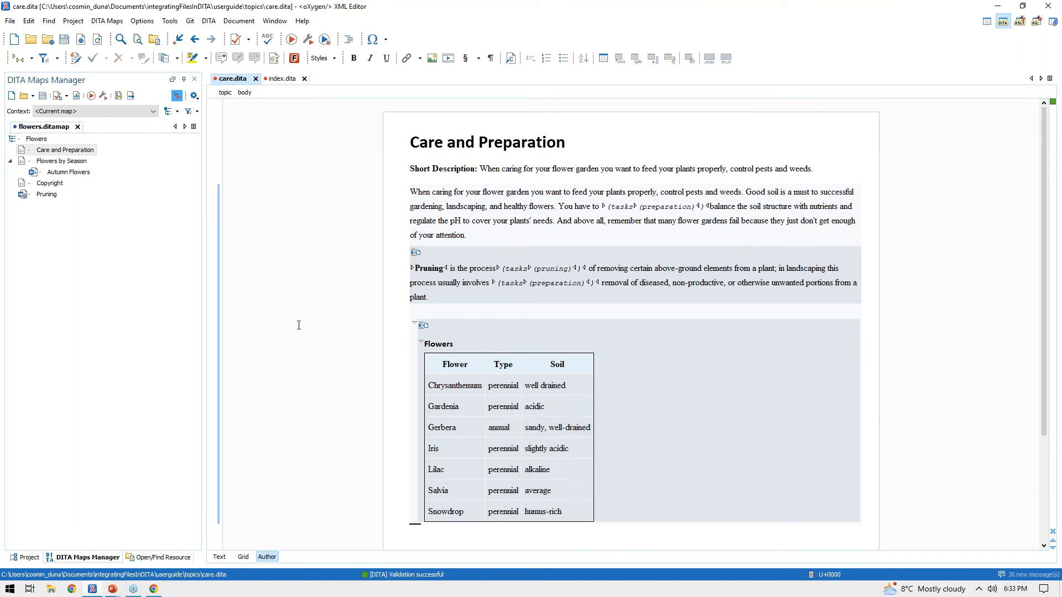
Start a topic reference after Pruning in flowers.ditamap that targets excel/flowersTypes.xlsx
{"action": "right_click", "coordinate": [44, 194]}
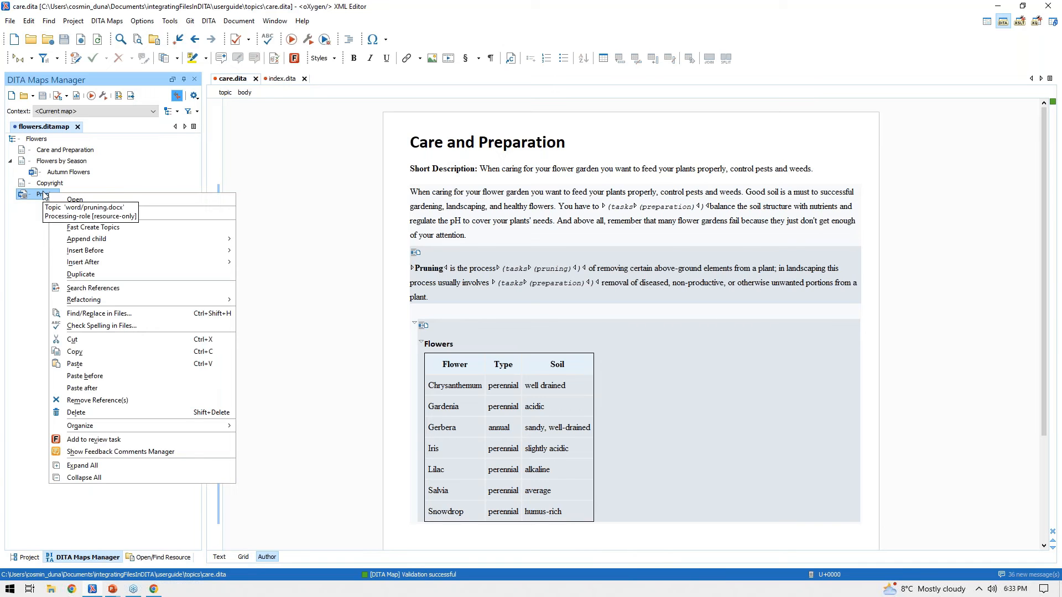
{"action": "mouse_move", "coordinate": [135, 262]}
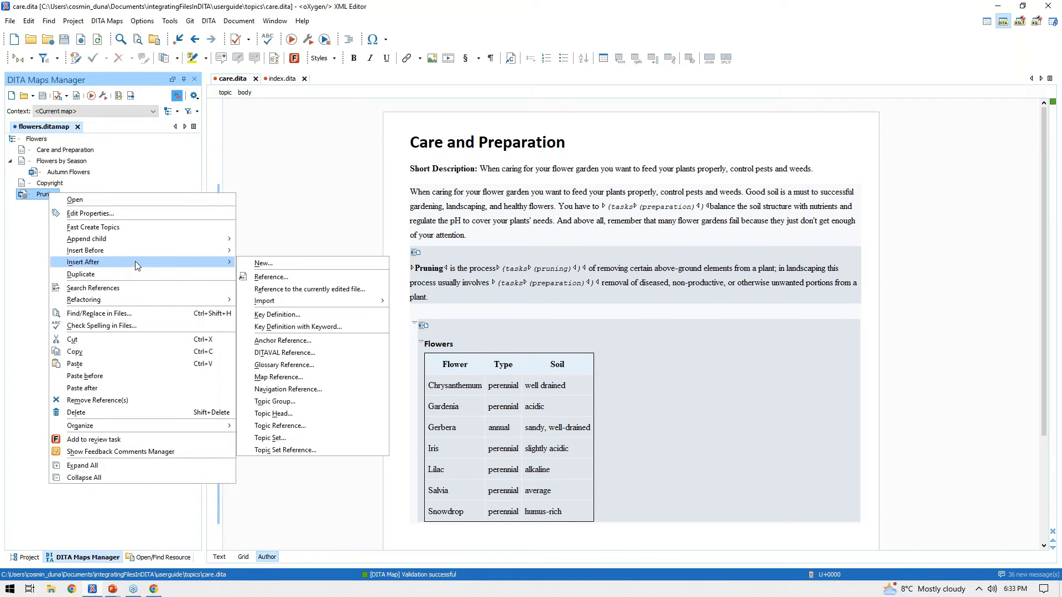
{"action": "left_click", "coordinate": [279, 278]}
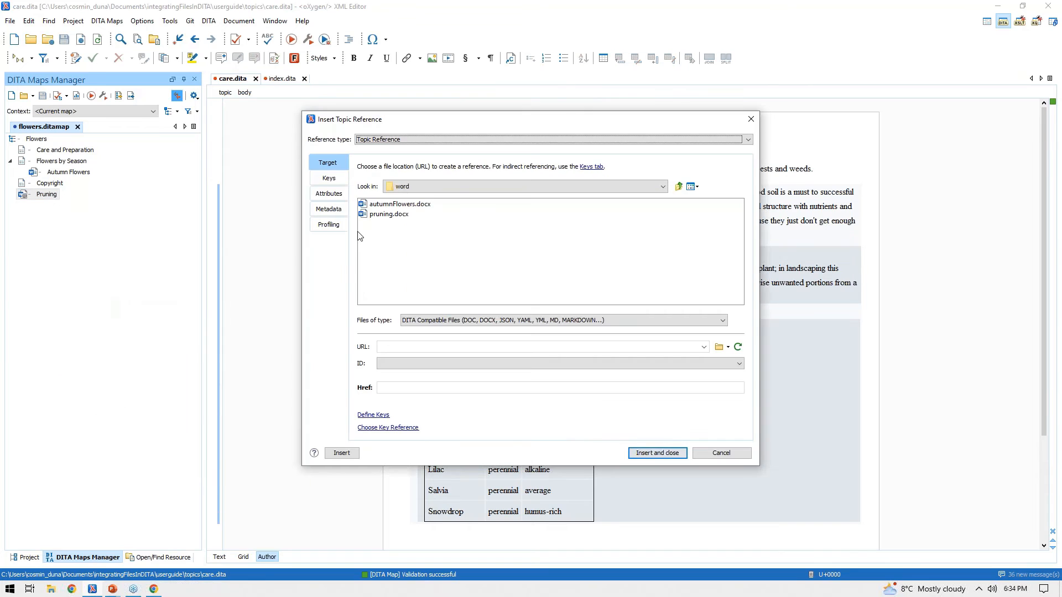
{"action": "left_click", "coordinate": [679, 186]}
{"action": "double_click", "coordinate": [377, 204]}
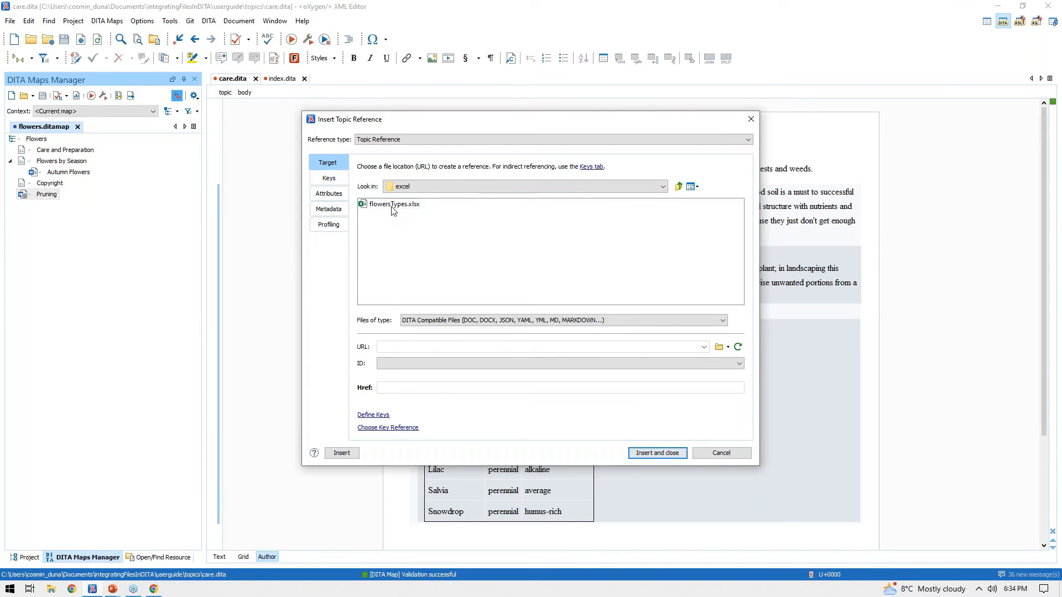
{"action": "left_click", "coordinate": [411, 208]}
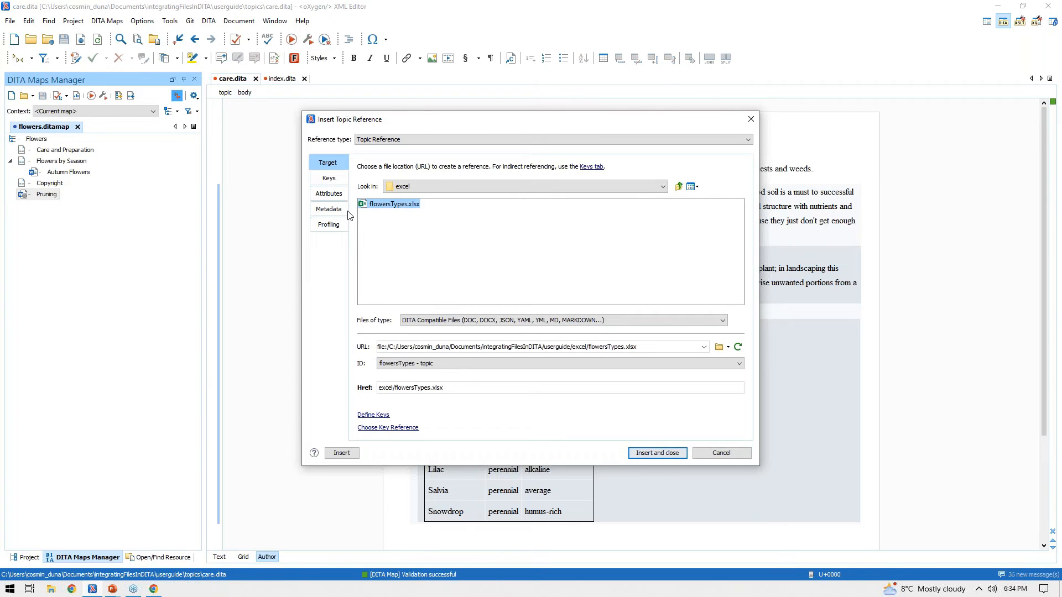
Set the flowersTypes.xlsx reference's processing role to resource-only, insert it into the map, and save
{"action": "left_click", "coordinate": [338, 195]}
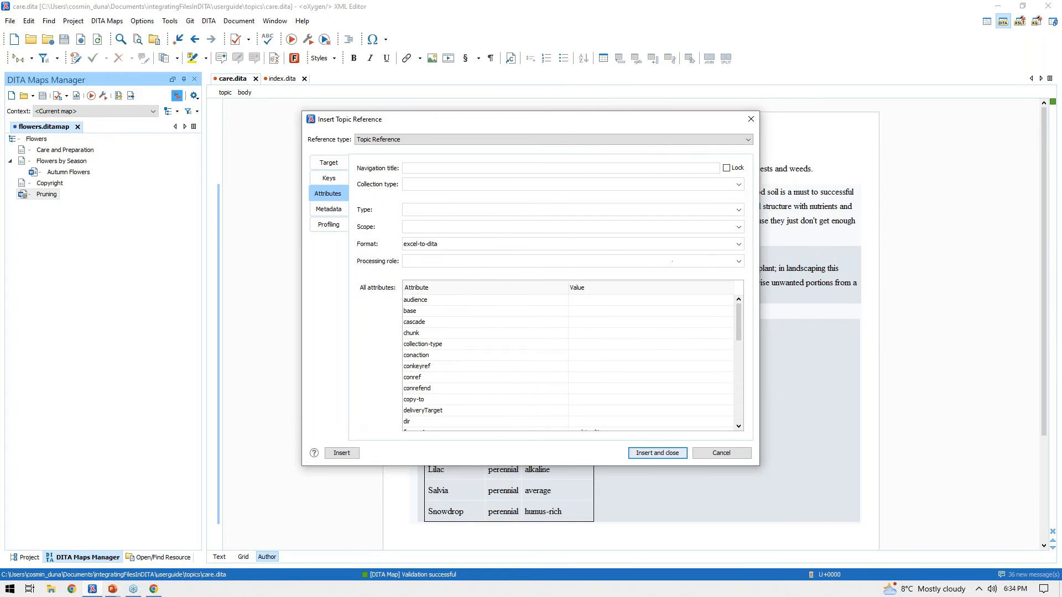
{"action": "left_click", "coordinate": [739, 262]}
{"action": "left_click", "coordinate": [427, 274]}
{"action": "left_click", "coordinate": [656, 454]}
{"action": "key", "text": "ctrl+s"}
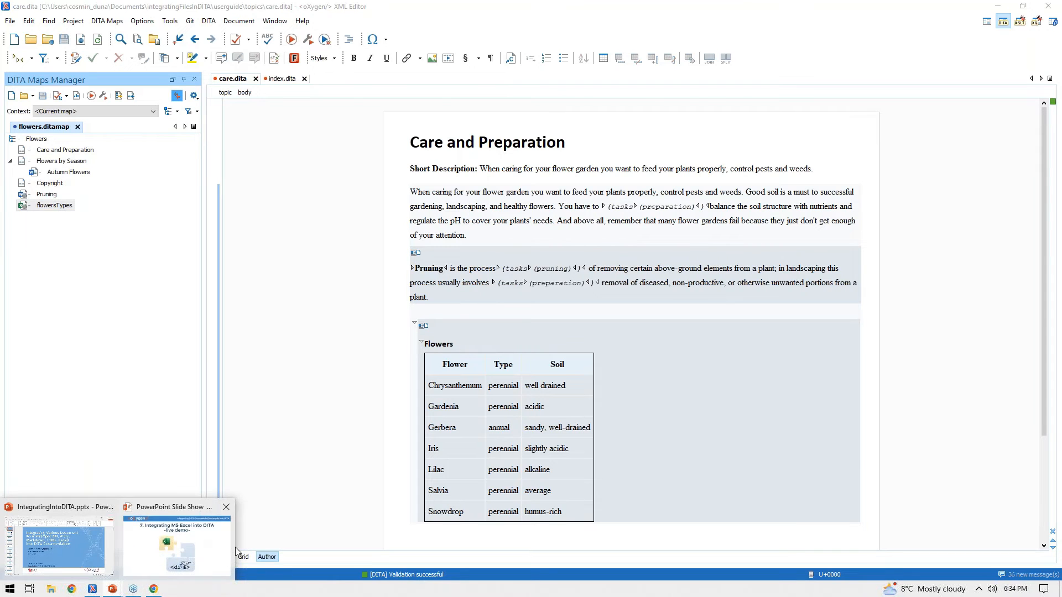
Switch to the PowerPoint slide show, advance to the slide on integrating HTML into DITA, and return to Oxygen
{"action": "left_click", "coordinate": [202, 541]}
{"action": "key", "text": "Right"}
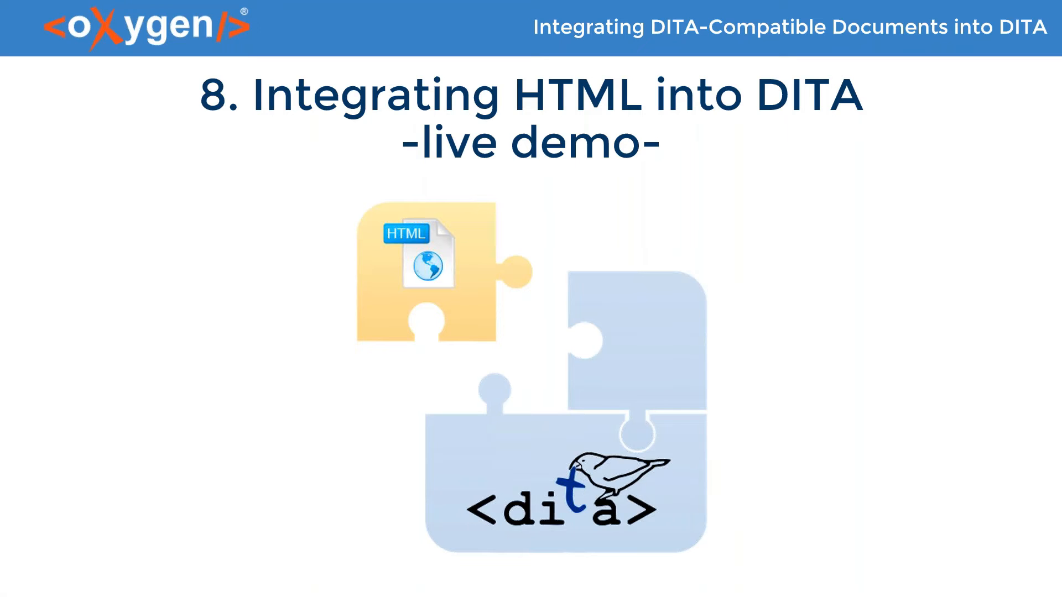
{"action": "key", "text": "alt+Tab"}
{"action": "key", "text": "alt+Tab"}
{"action": "key", "text": "alt+Tab"}
{"action": "key", "text": "alt+Tab"}
{"action": "key", "text": "alt+Tab"}
{"action": "key", "text": "alt+Tab"}
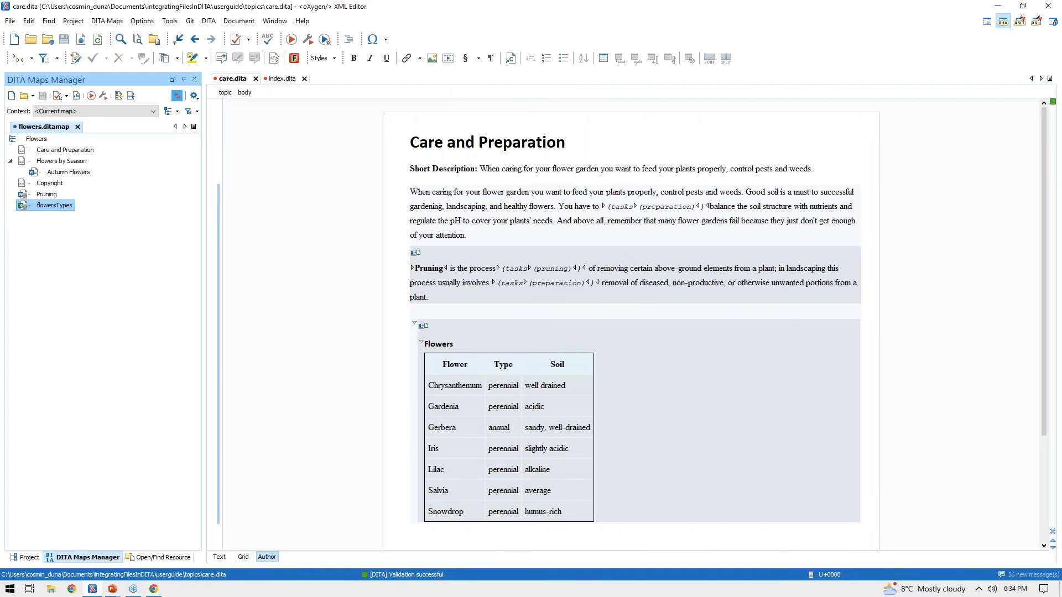
Open html/winterFlowers.html from the project in Author mode and examine its content
{"action": "left_click", "coordinate": [26, 557]}
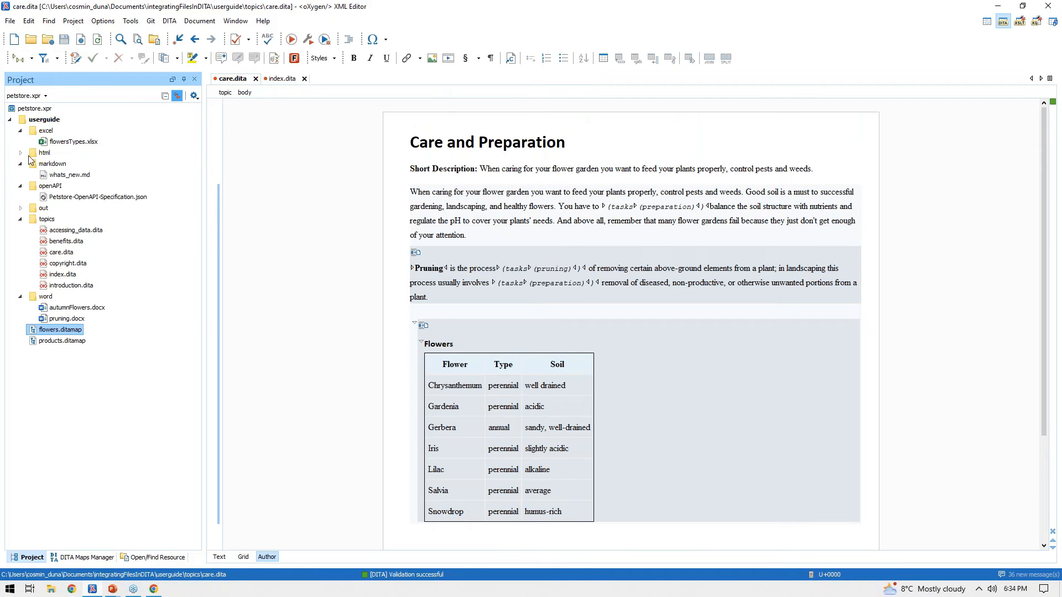
{"action": "left_click", "coordinate": [56, 175]}
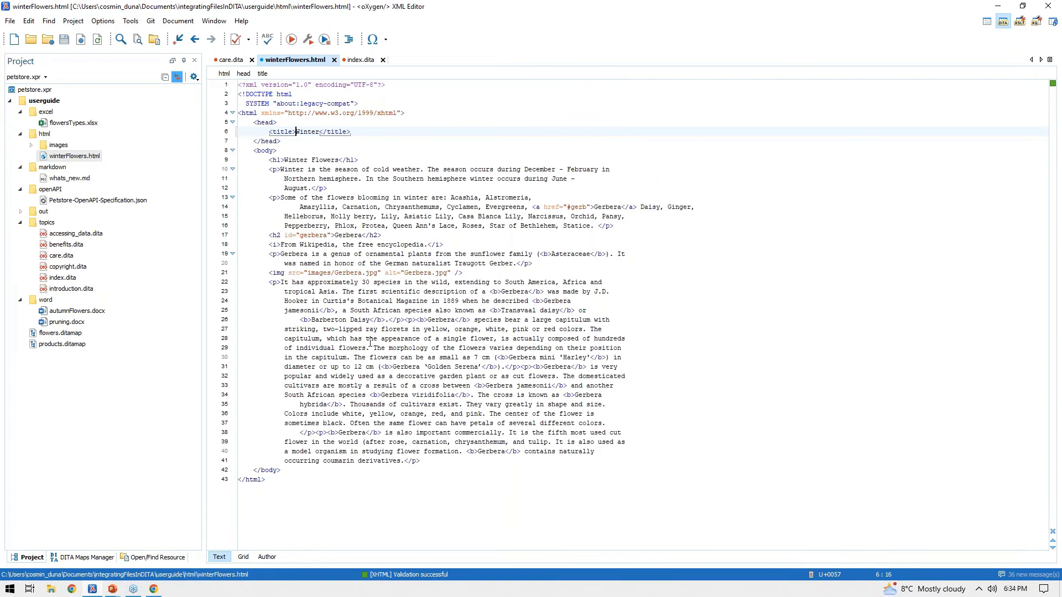
{"action": "left_click", "coordinate": [267, 559]}
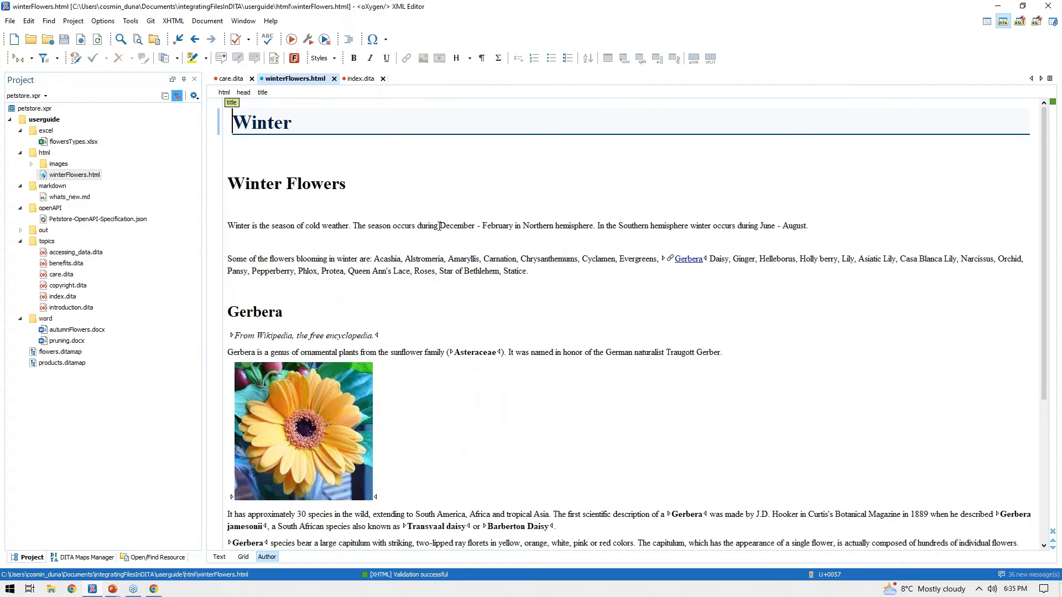
{"action": "scroll", "coordinate": [438, 227], "scroll_direction": "down", "scroll_amount": 3}
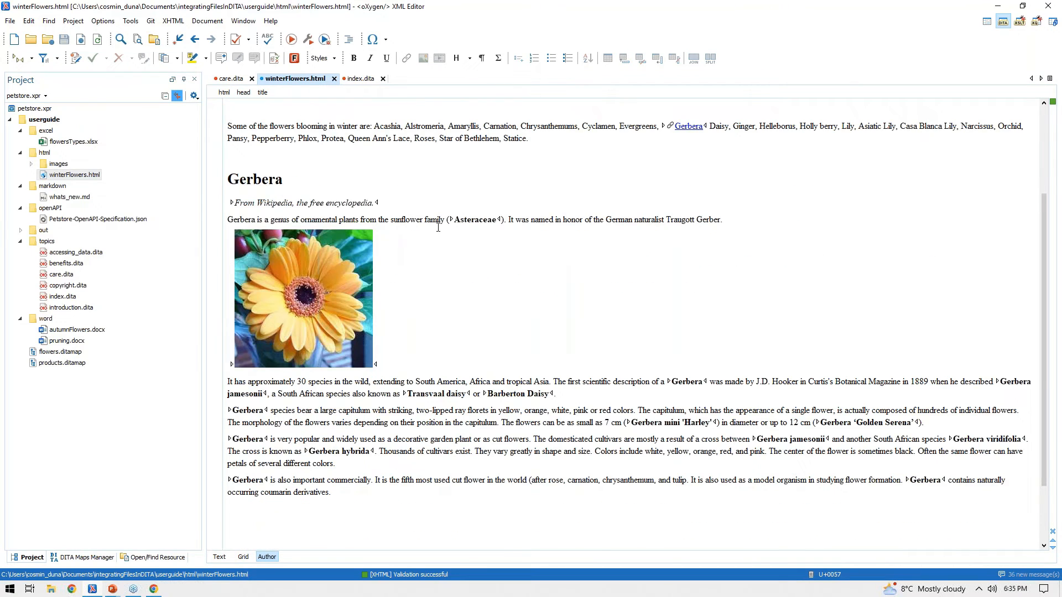
{"action": "scroll", "coordinate": [438, 227], "scroll_direction": "up", "scroll_amount": 2}
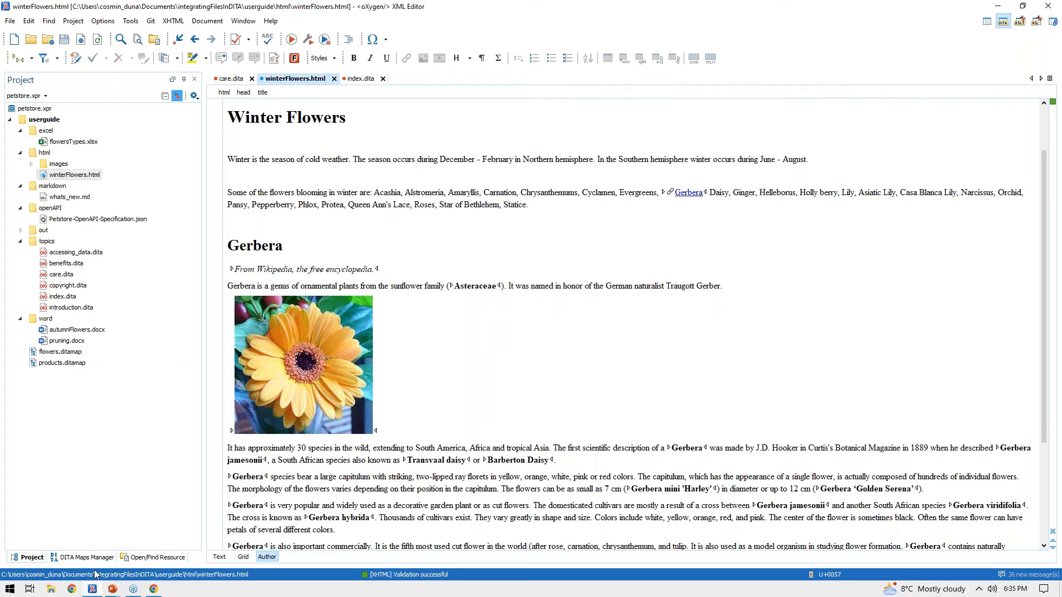
Insert a topic reference to html/winterFlowers.html after Autumn Flowers under Flowers by Season in flowers.ditamap
{"action": "left_click", "coordinate": [83, 557]}
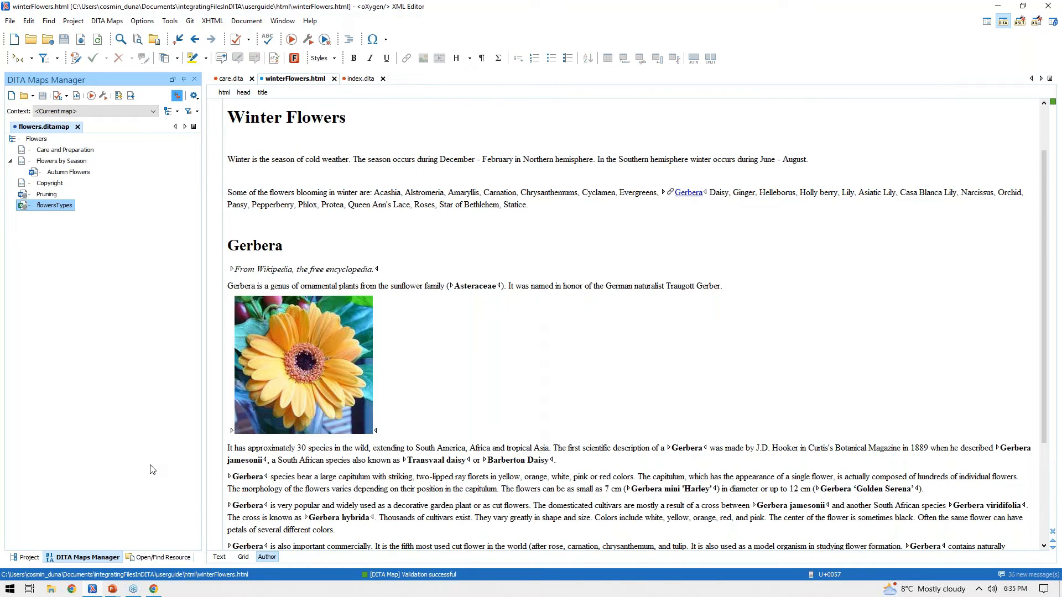
{"action": "left_click", "coordinate": [76, 173]}
{"action": "right_click", "coordinate": [77, 172]}
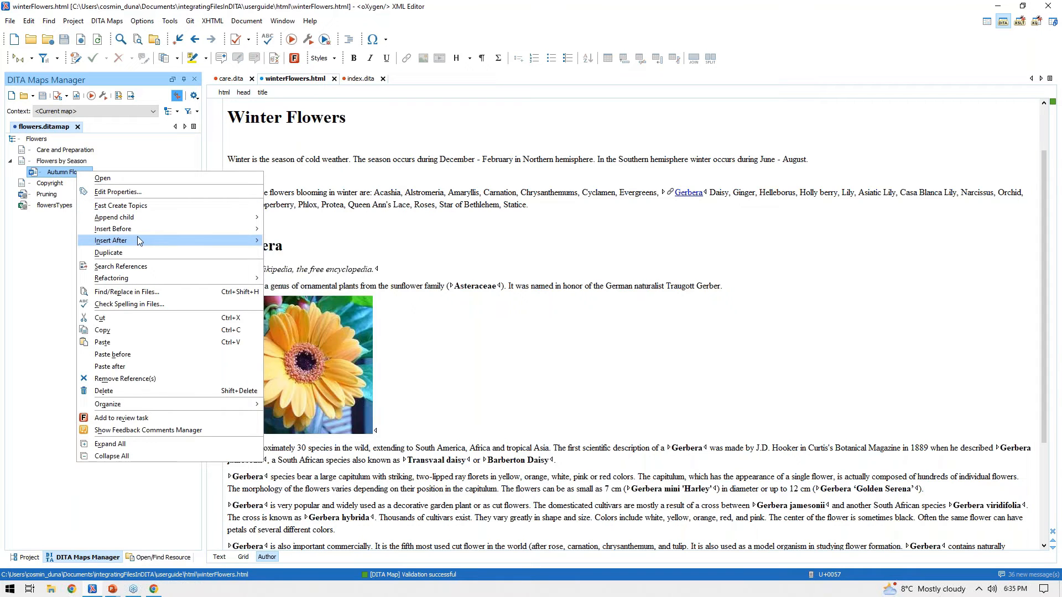
{"action": "mouse_move", "coordinate": [137, 237]}
{"action": "left_click", "coordinate": [308, 258]}
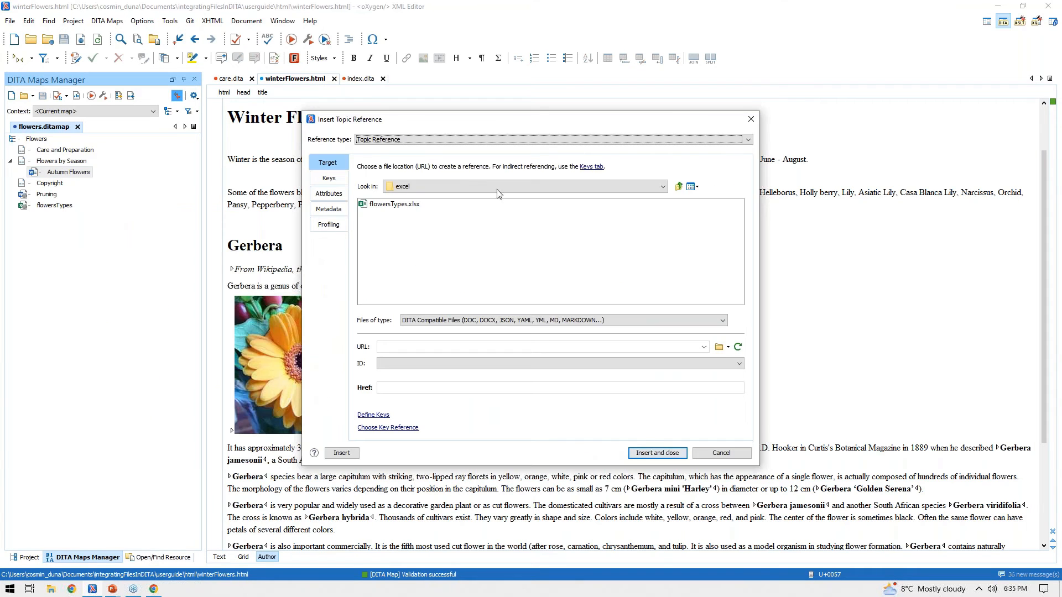
{"action": "left_click", "coordinate": [681, 187]}
{"action": "double_click", "coordinate": [377, 214]}
{"action": "left_click", "coordinate": [397, 214]}
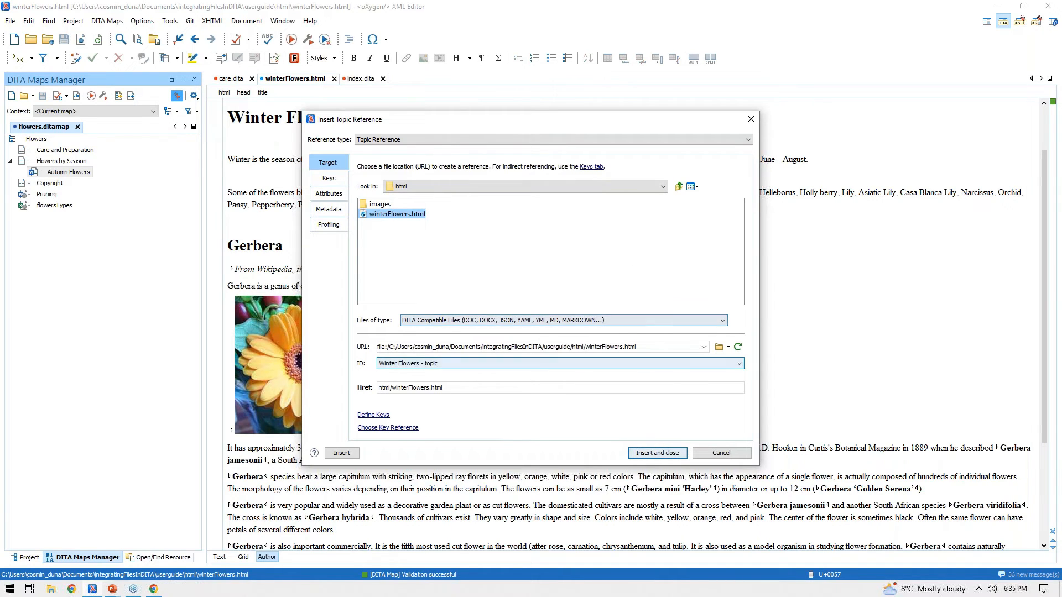
{"action": "left_click", "coordinate": [639, 453]}
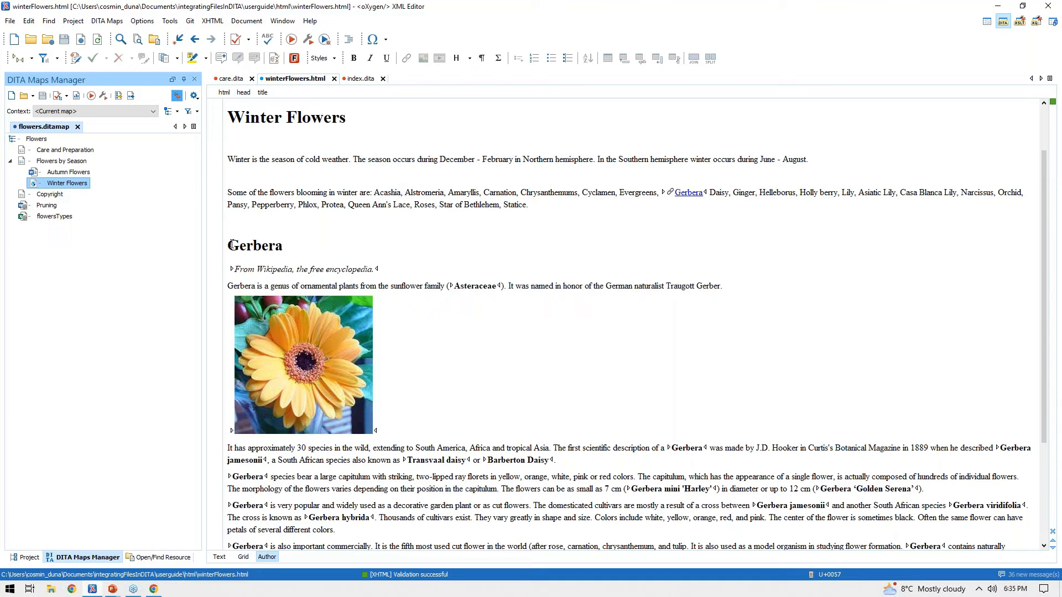
Give the first paragraph under the Winter Flowers heading an id attribute with the value winter_desc
{"action": "triple_click", "coordinate": [228, 161]}
{"action": "right_click", "coordinate": [308, 156]}
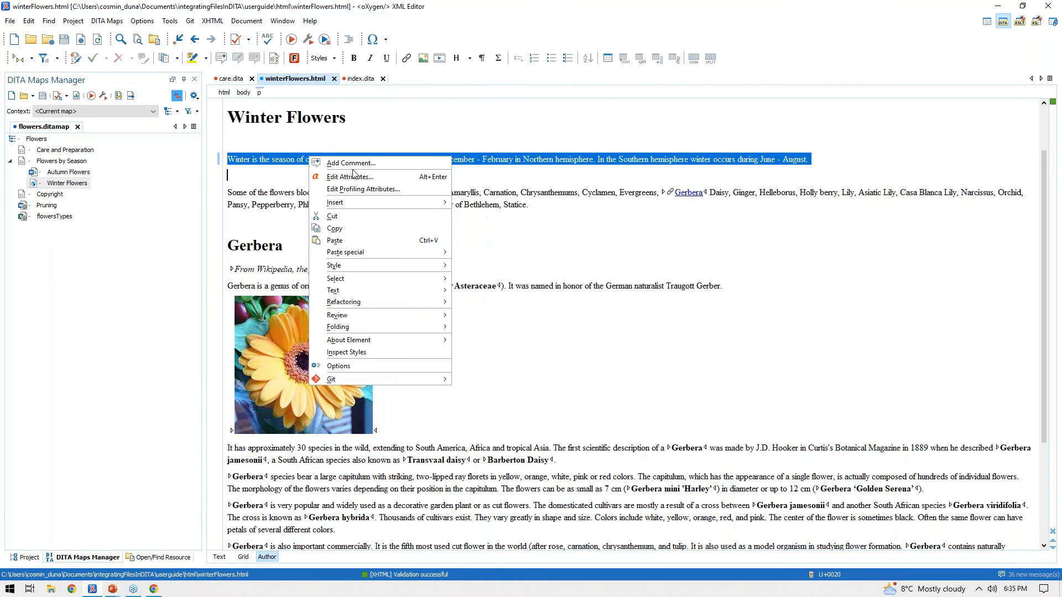
{"action": "left_click", "coordinate": [365, 177]}
{"action": "type", "text": "id"}
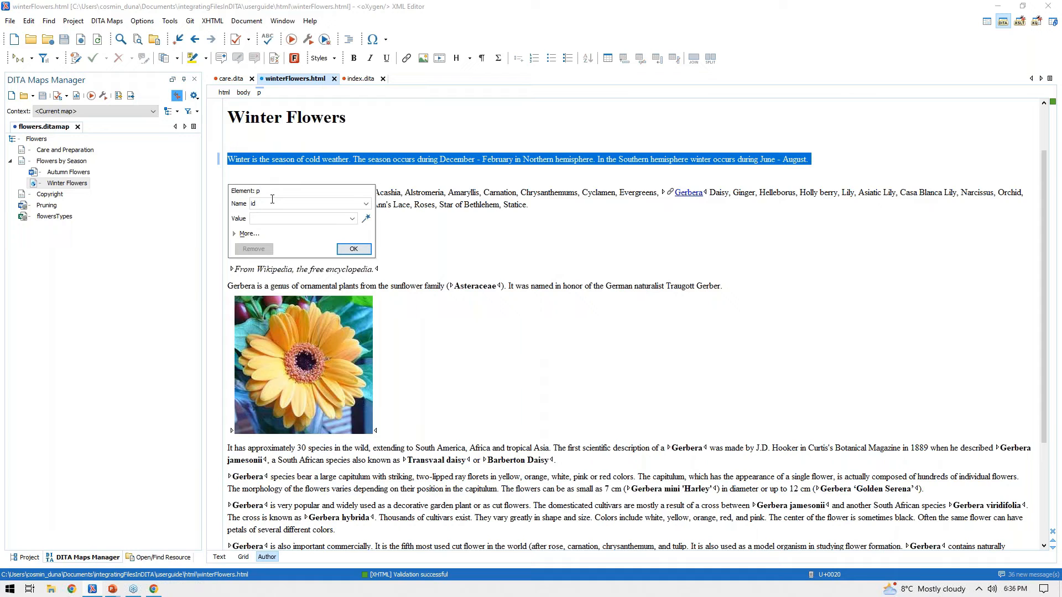
{"action": "key", "text": "Tab"}
{"action": "type", "text": "winter_desc"}
{"action": "left_click", "coordinate": [352, 248]}
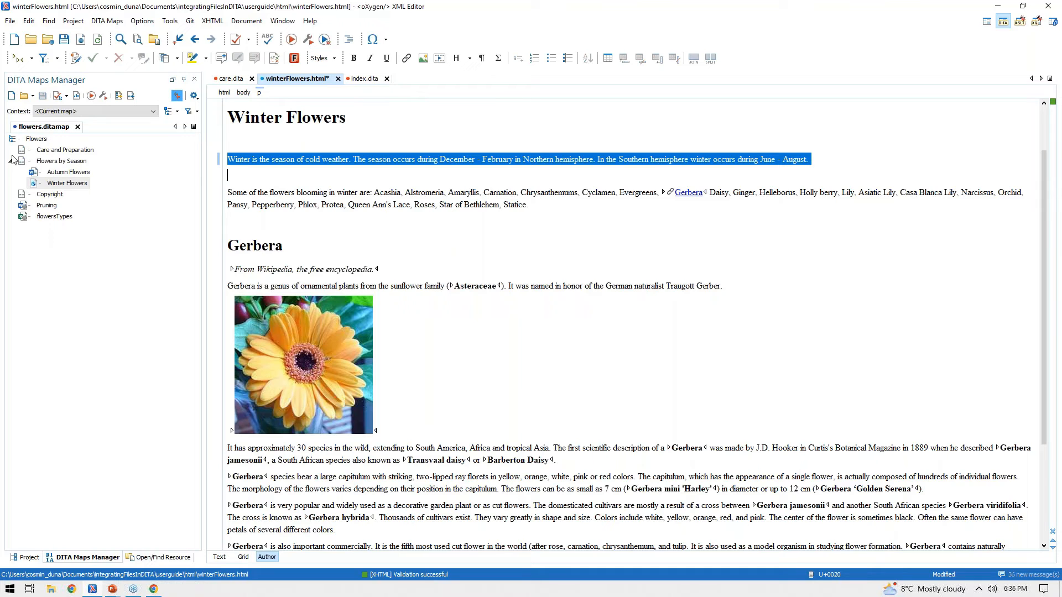
Open the Flowers by Season topic in Author mode and reuse the winter_desc paragraph from html/winterFlowers.html after the paragraph about the four seasons
{"action": "double_click", "coordinate": [62, 161]}
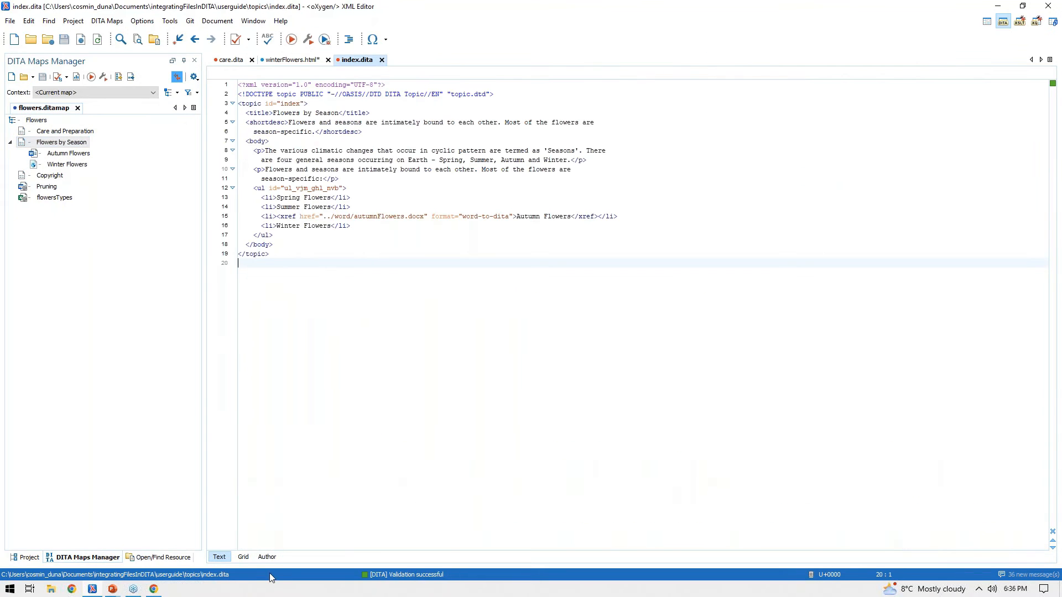
{"action": "left_click", "coordinate": [268, 557]}
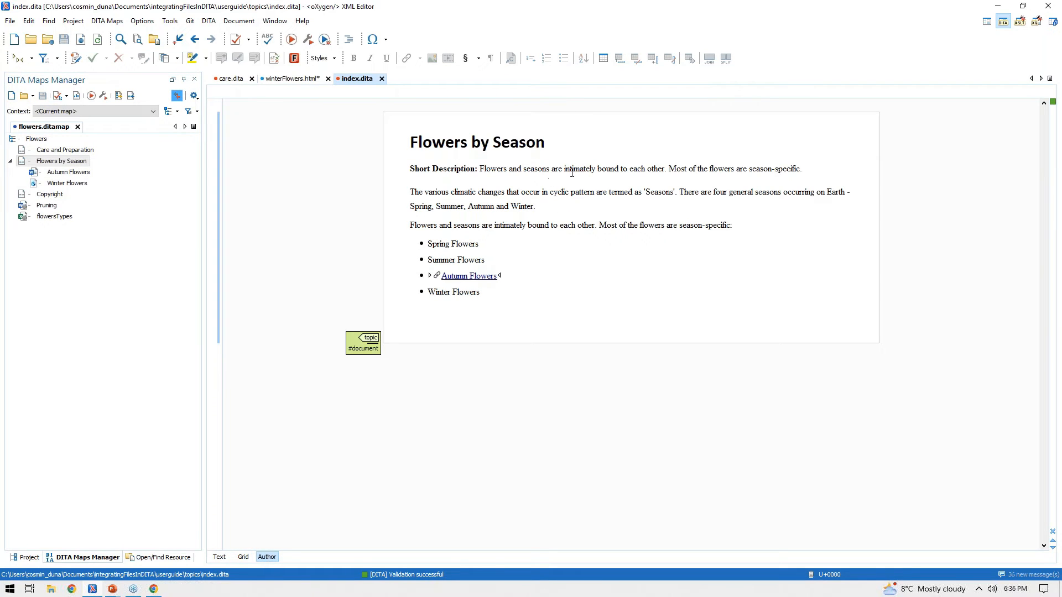
{"action": "left_click", "coordinate": [549, 207]}
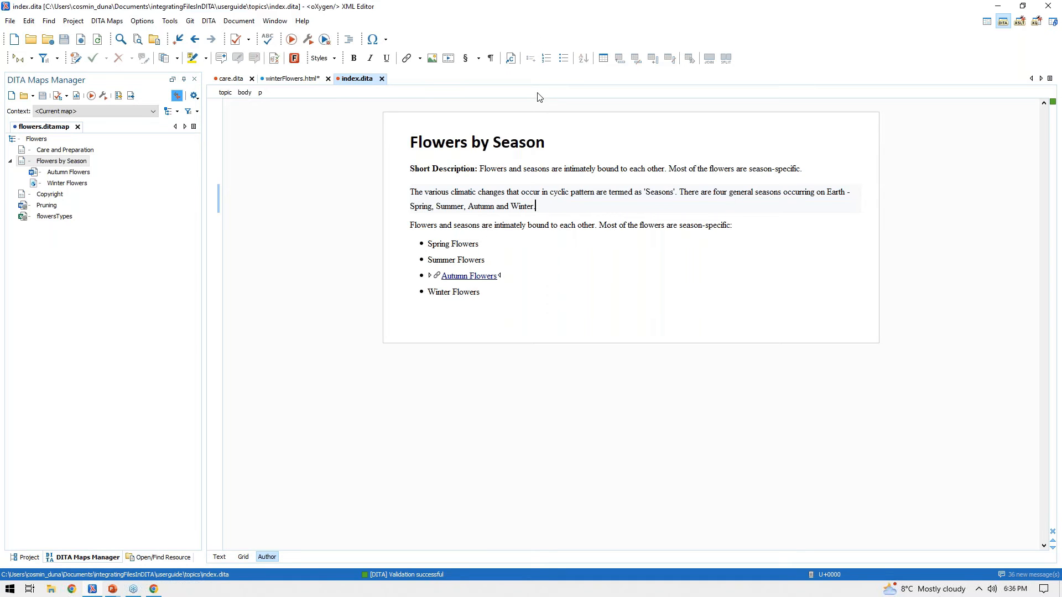
{"action": "left_click", "coordinate": [511, 58]}
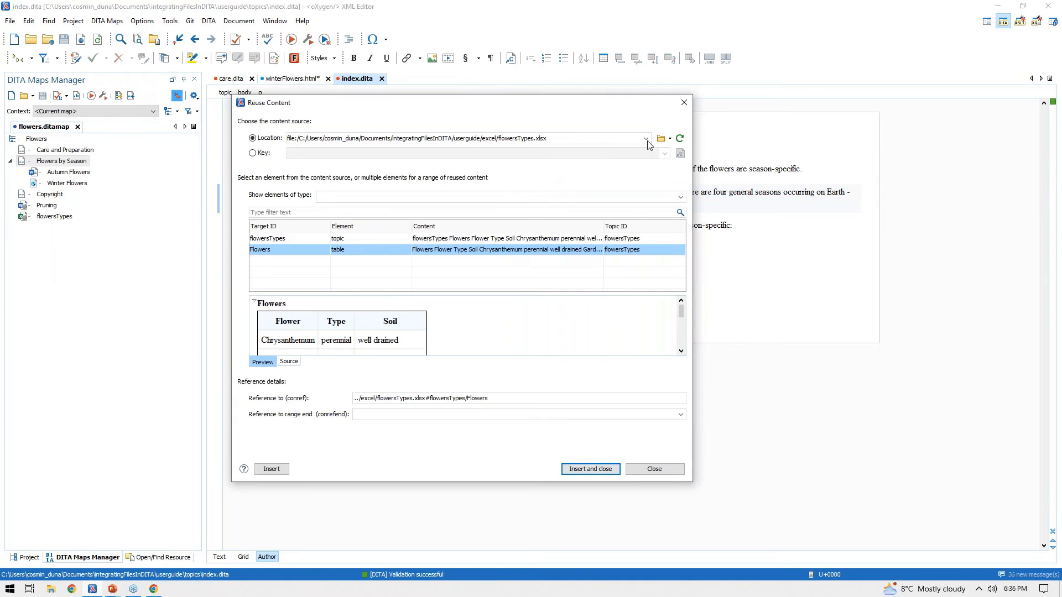
{"action": "left_click", "coordinate": [661, 139]}
{"action": "left_click", "coordinate": [486, 139]}
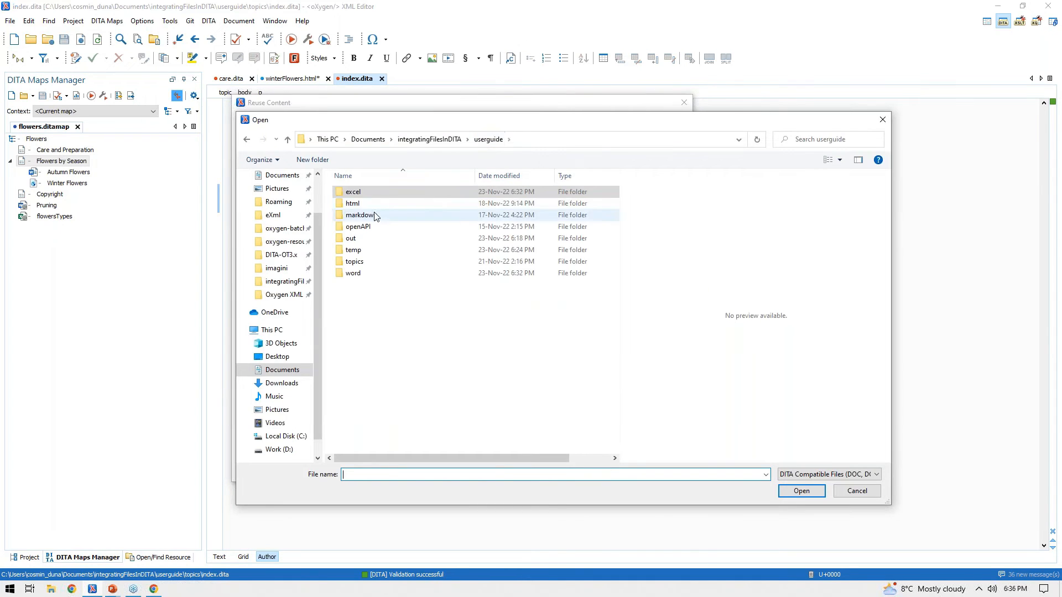
{"action": "double_click", "coordinate": [362, 203]}
{"action": "left_click", "coordinate": [387, 204]}
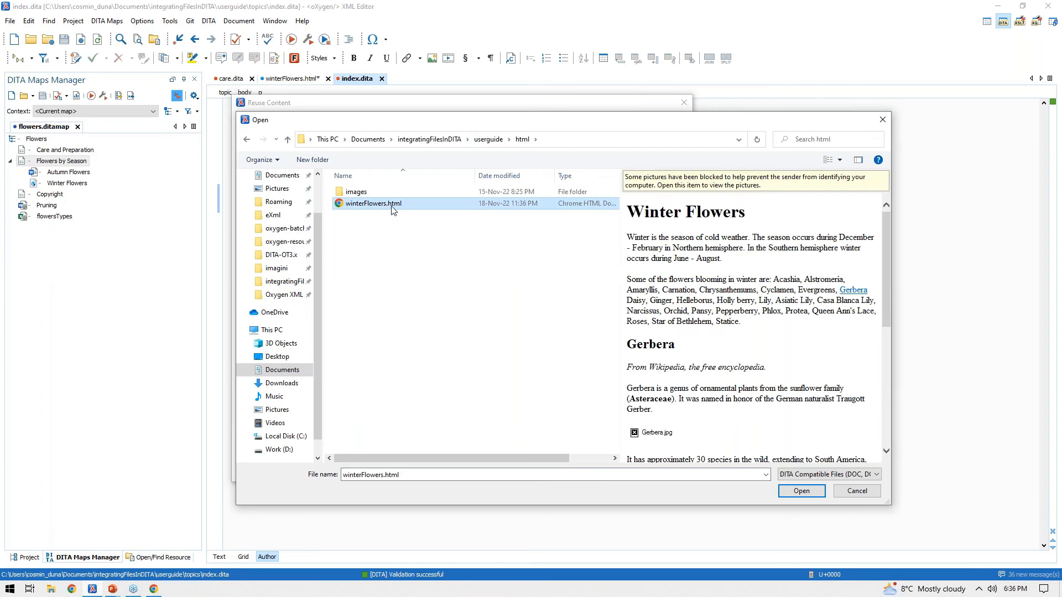
{"action": "left_click", "coordinate": [801, 491]}
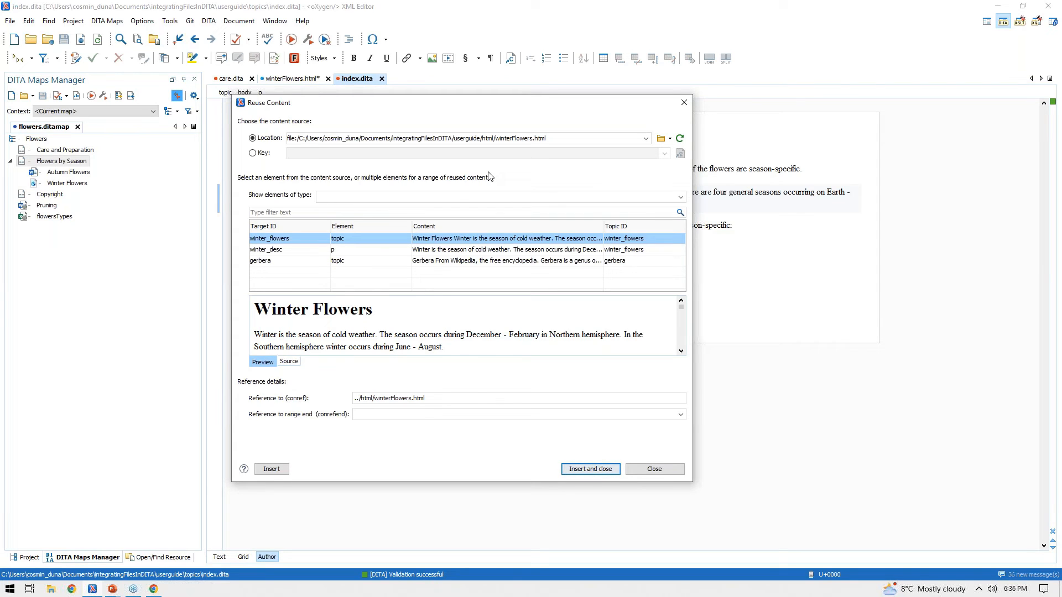
{"action": "left_click", "coordinate": [289, 249]}
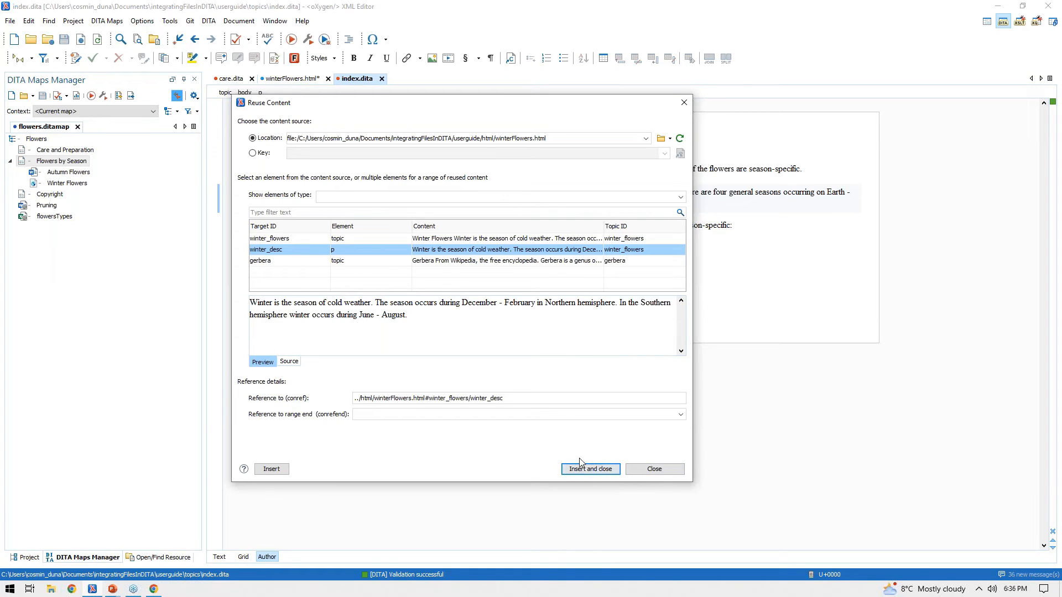
{"action": "left_click", "coordinate": [590, 469]}
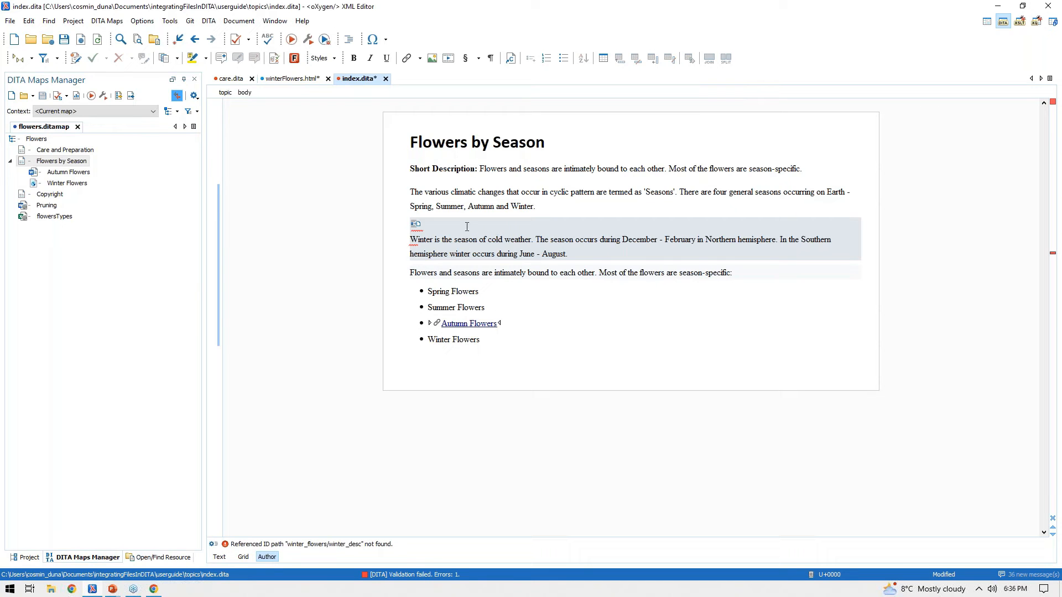
Save index.dita and winterFlowers.html, and refresh the validation of index.dita by switching to Text mode and back to Author mode
{"action": "key", "text": "ctrl+s"}
{"action": "left_click", "coordinate": [296, 81]}
{"action": "key", "text": "ctrl+s"}
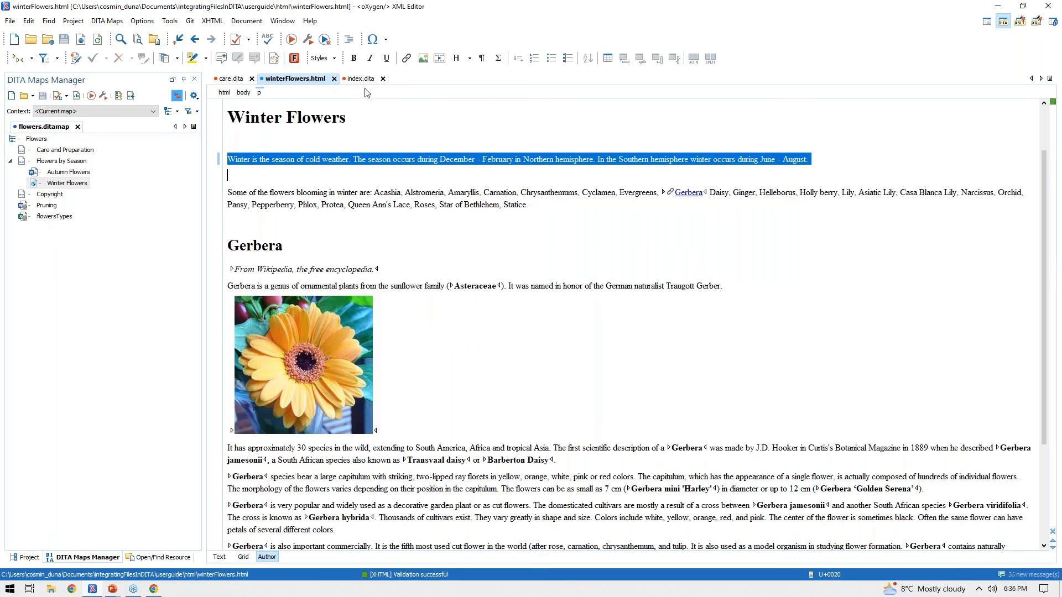
{"action": "left_click", "coordinate": [363, 80]}
{"action": "left_click", "coordinate": [539, 316]}
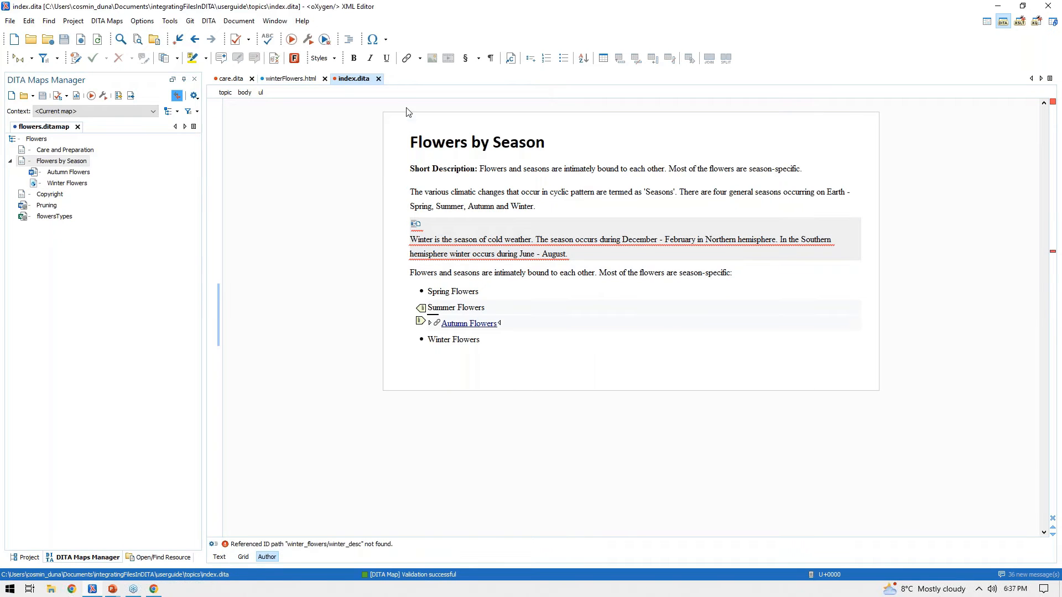
{"action": "left_click", "coordinate": [219, 557]}
{"action": "left_click", "coordinate": [267, 557]}
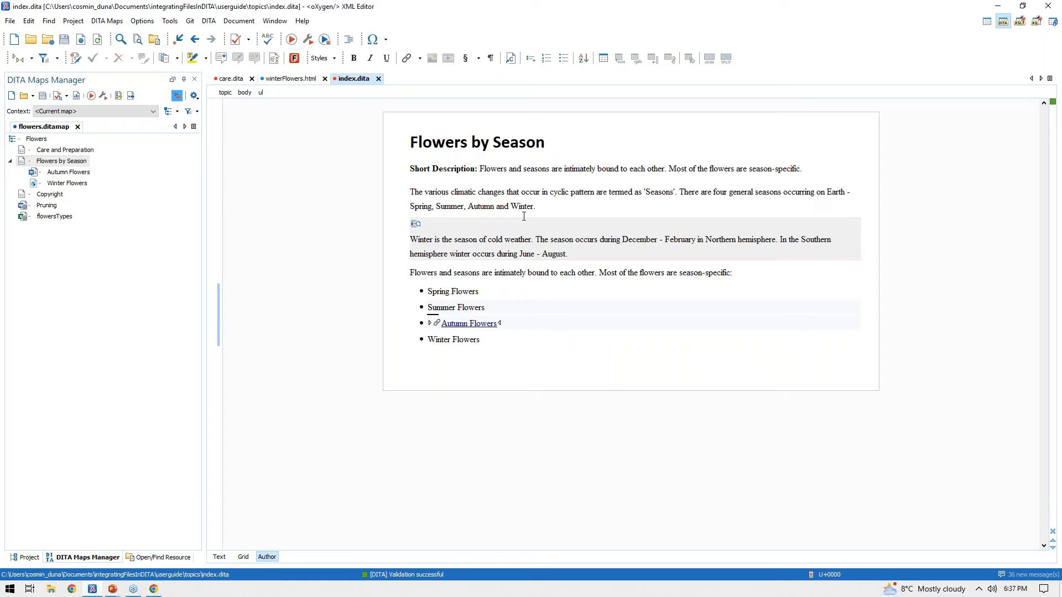
Turn the Winter Flowers list item into a cross reference to the winter_flowers topic in html/winterFlowers.html and save index.dita
{"action": "mouse_move", "coordinate": [425, 342]}
{"action": "left_mouse_down"}
{"action": "mouse_move", "coordinate": [494, 343]}
{"action": "mouse_move", "coordinate": [480, 341]}
{"action": "left_mouse_up"}
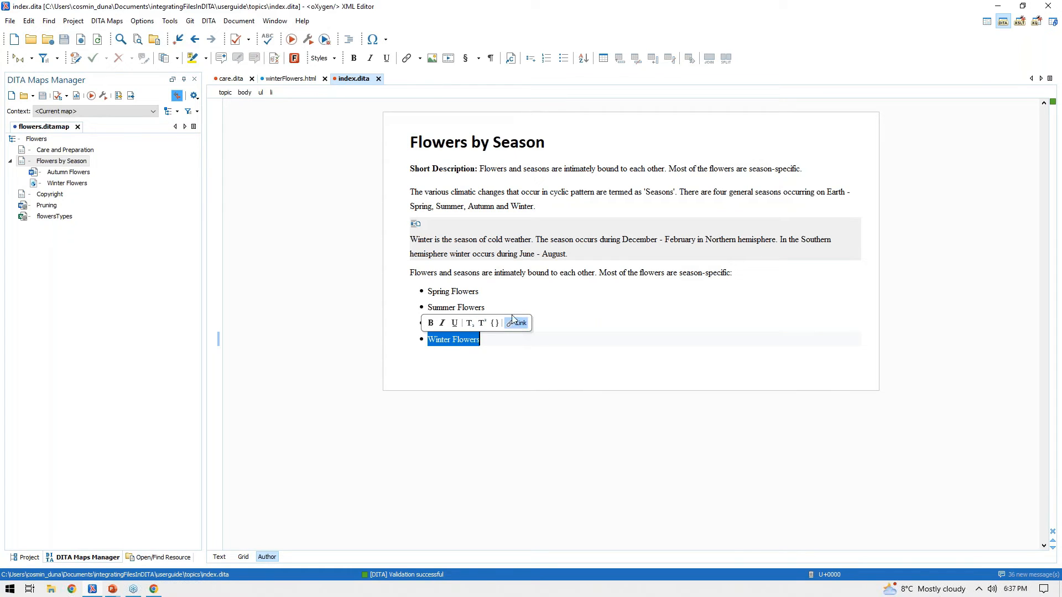
{"action": "left_click", "coordinate": [408, 59]}
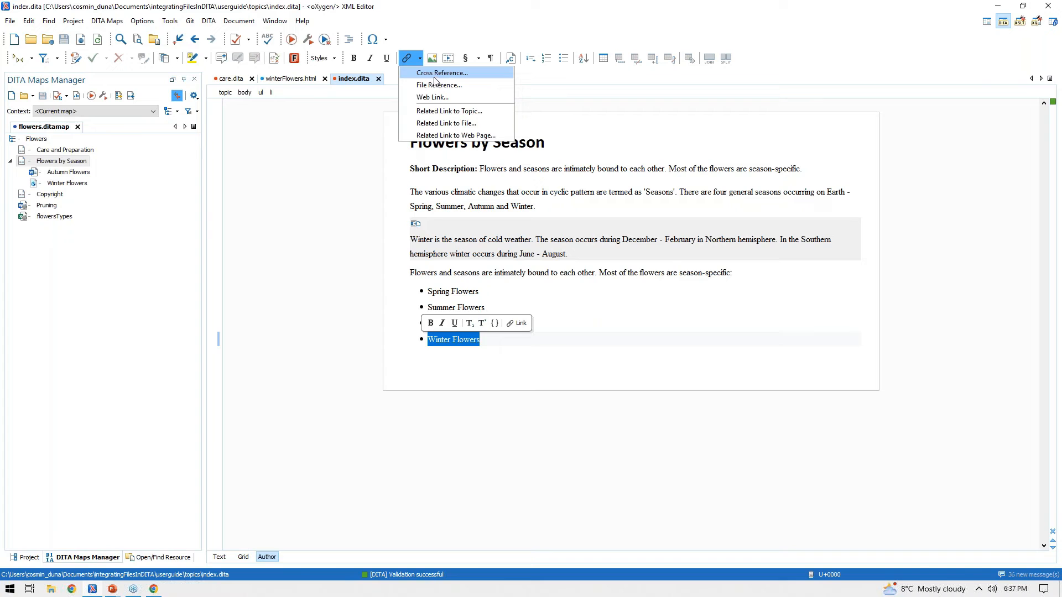
{"action": "left_click", "coordinate": [438, 74]}
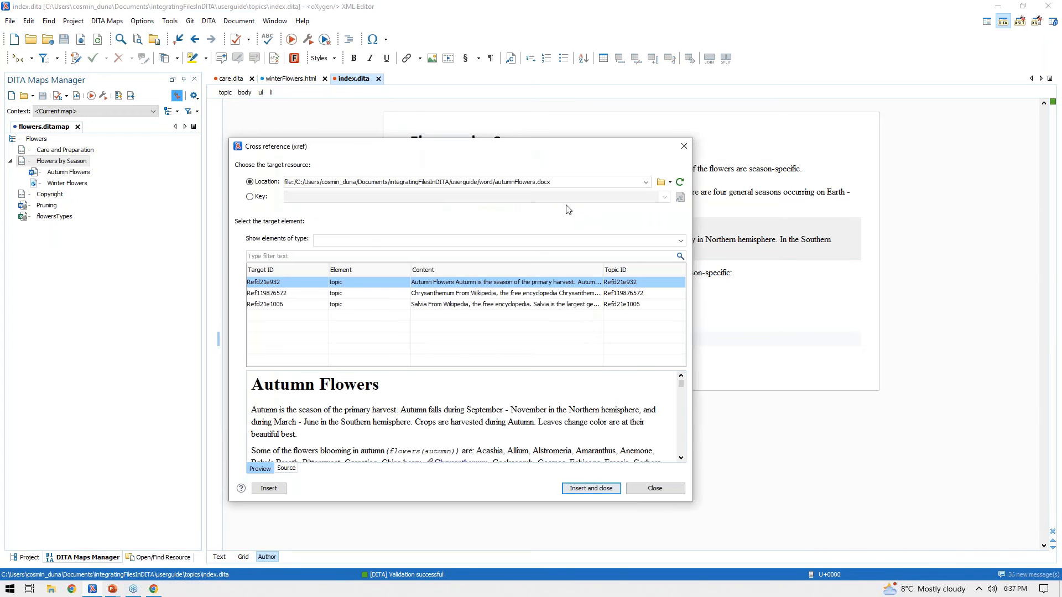
{"action": "left_click", "coordinate": [661, 182]}
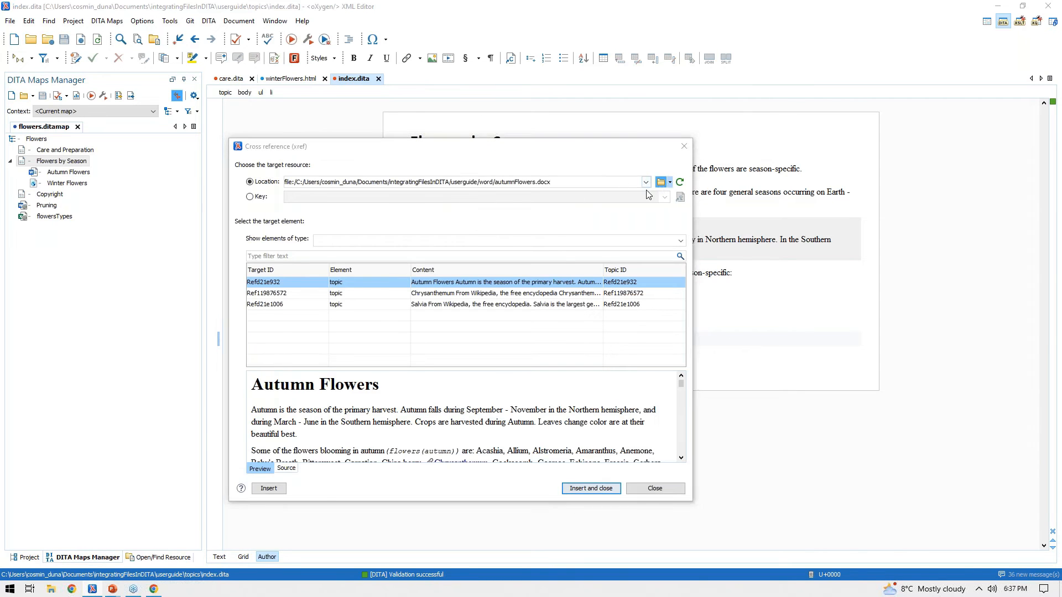
{"action": "left_click", "coordinate": [486, 183]}
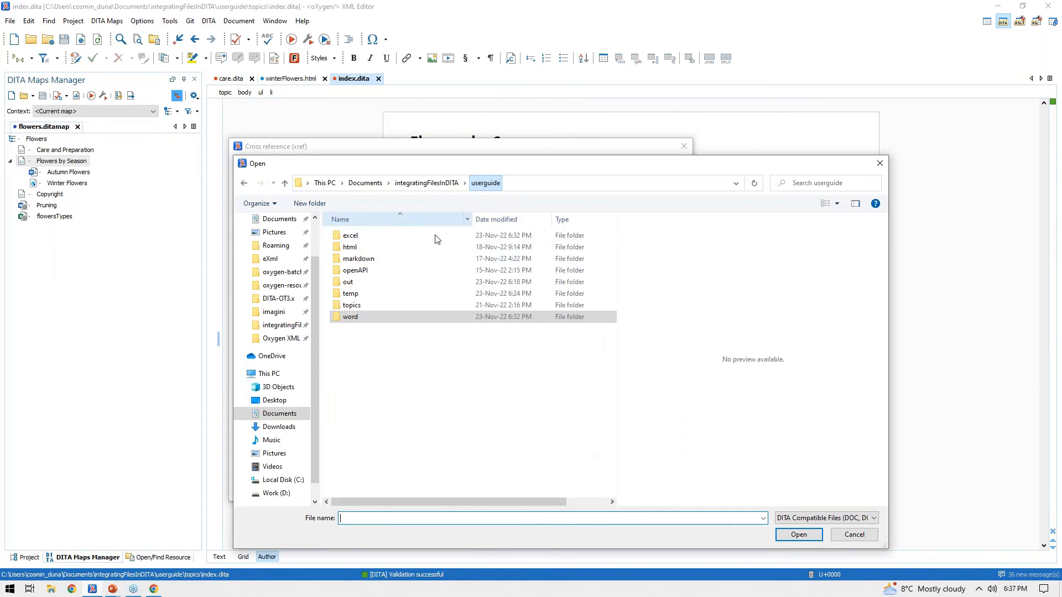
{"action": "double_click", "coordinate": [365, 247]}
{"action": "left_click", "coordinate": [385, 246]}
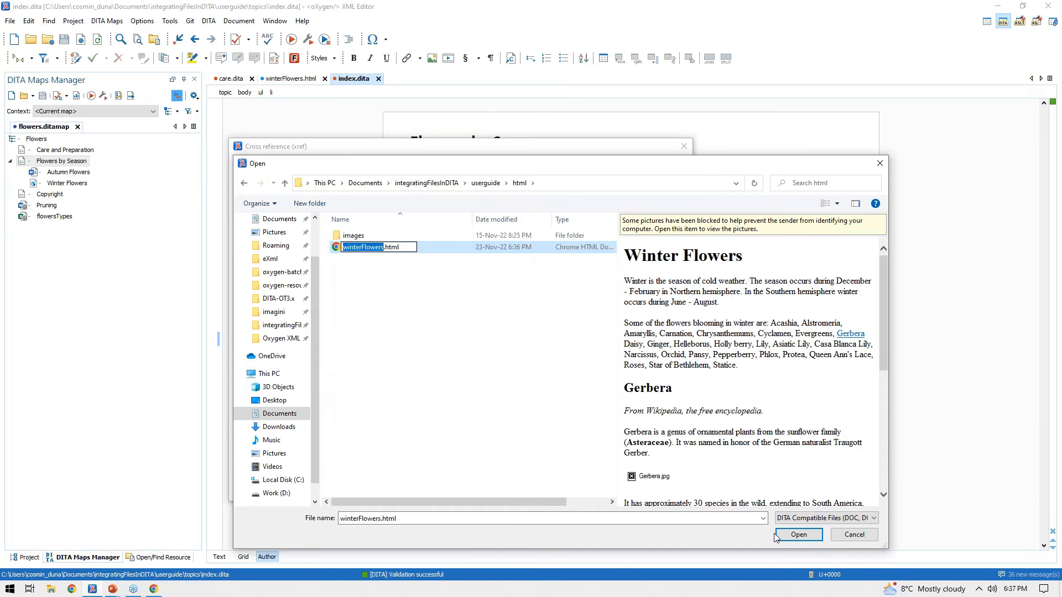
{"action": "left_click", "coordinate": [798, 535]}
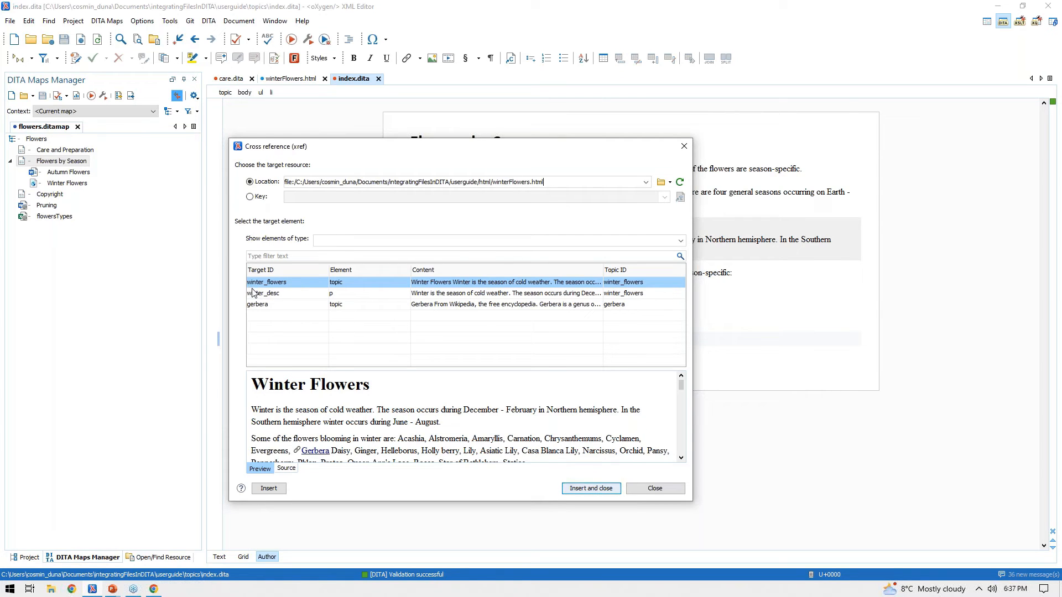
{"action": "left_click", "coordinate": [592, 489]}
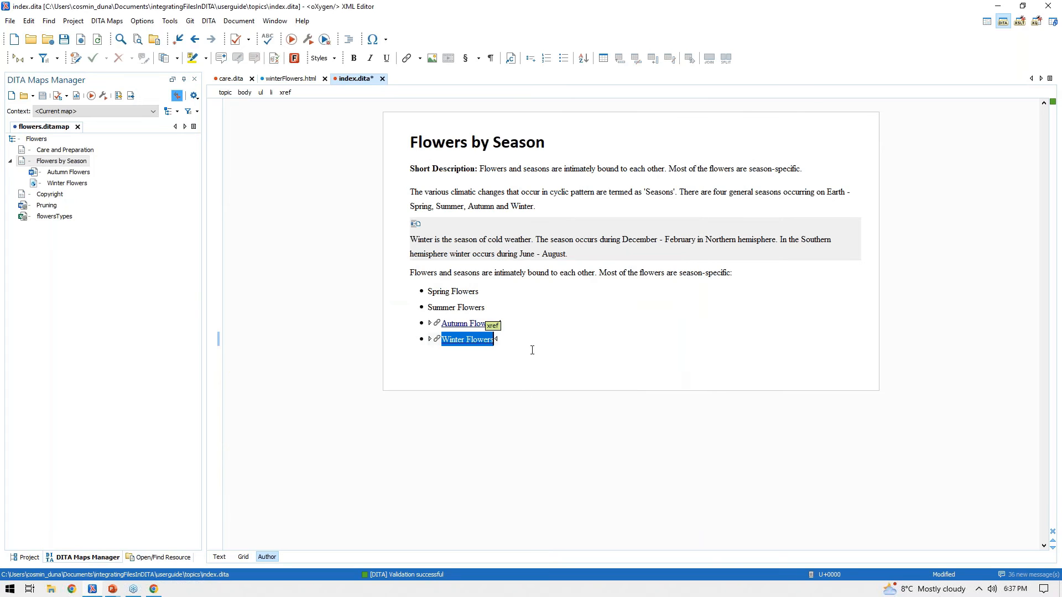
{"action": "key", "text": "ctrl+s"}
{"action": "left_click", "coordinate": [552, 337]}
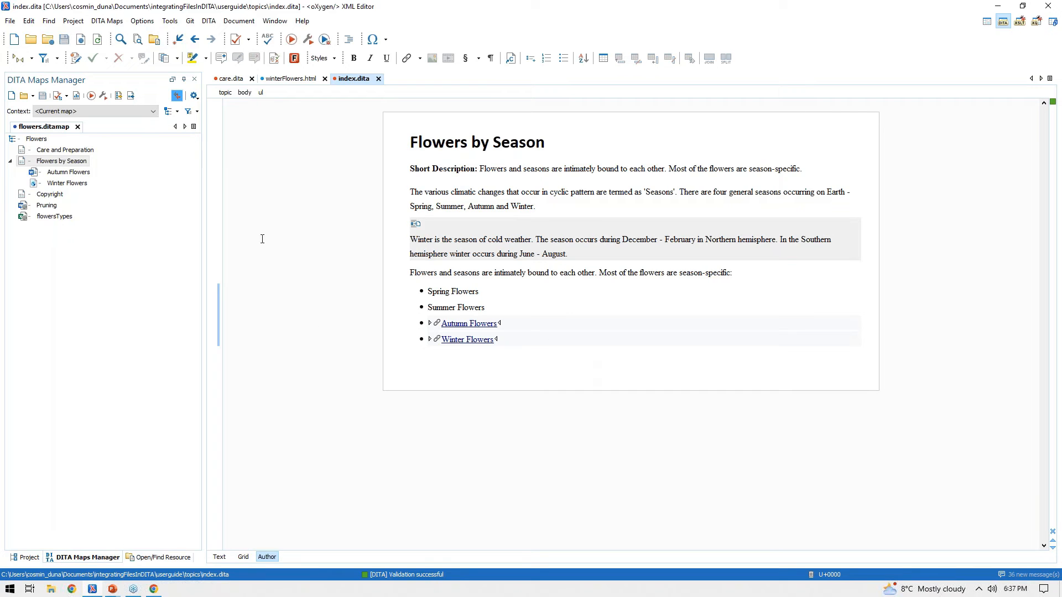
Run the validation and completeness check on flowers.ditamap and open the reported ID reference in the Text mode of winterFlowers.html
{"action": "left_click", "coordinate": [57, 96]}
{"action": "left_click", "coordinate": [597, 482]}
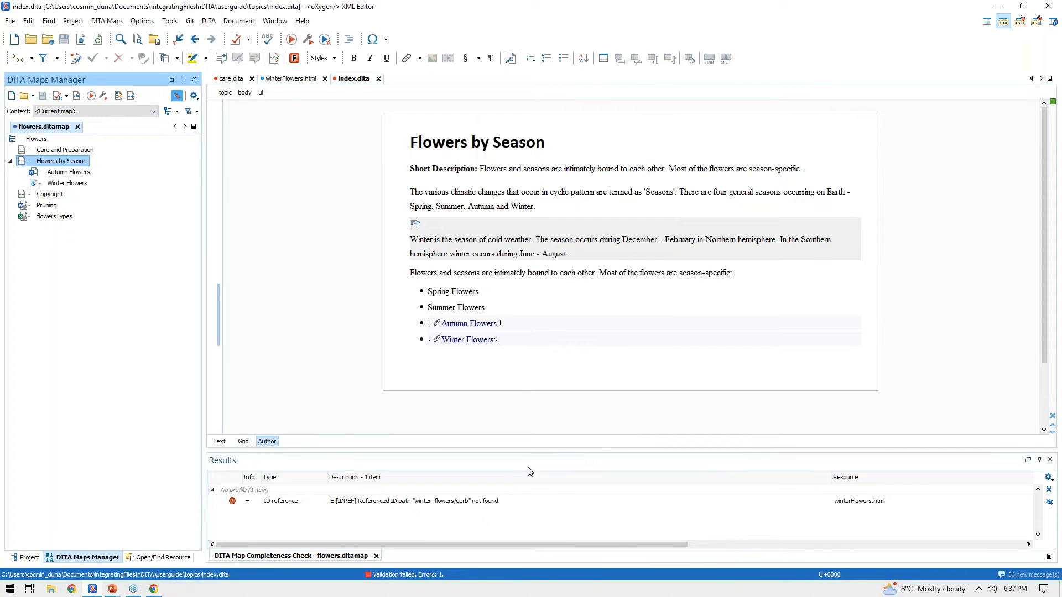
{"action": "left_click", "coordinate": [464, 501]}
{"action": "left_click", "coordinate": [219, 441]}
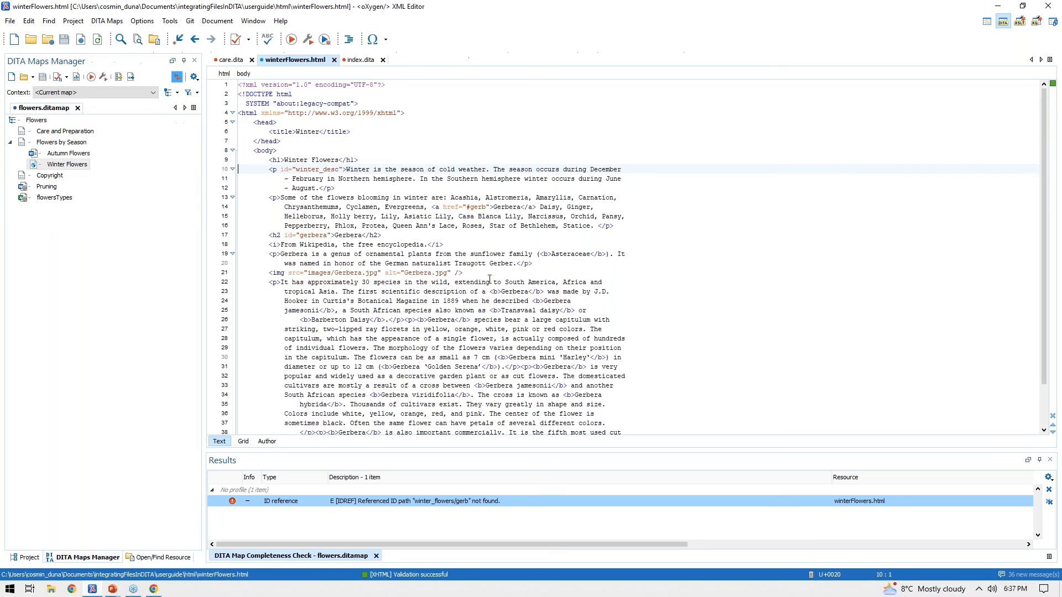
Set the Gerbera link's href to #gerbera in winterFlowers.html, save it, and rerun the completeness check on flowers.ditamap
{"action": "double_click", "coordinate": [479, 206]}
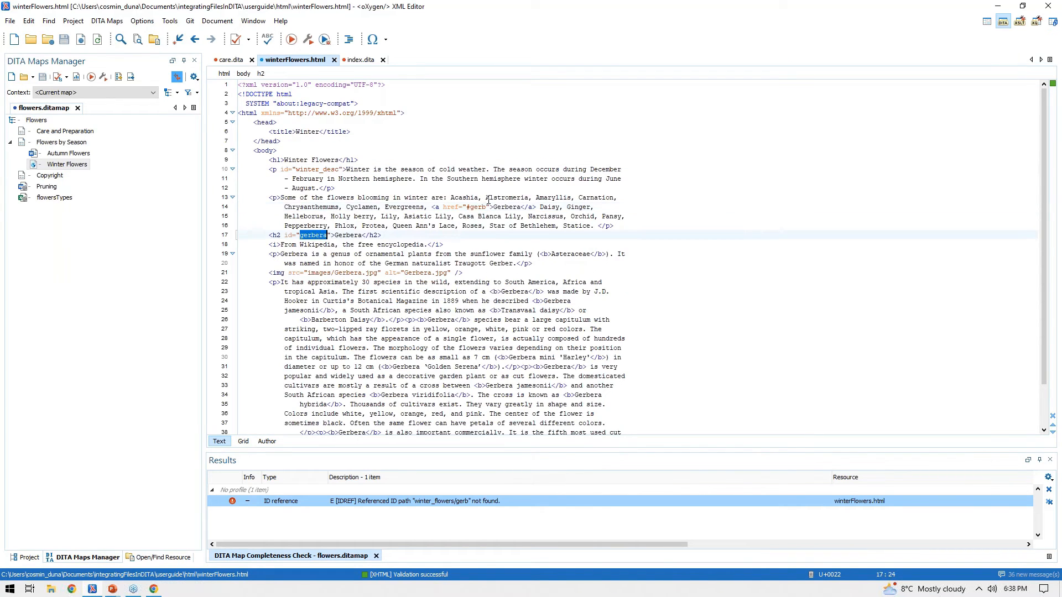
{"action": "type", "text": "gerbera"}
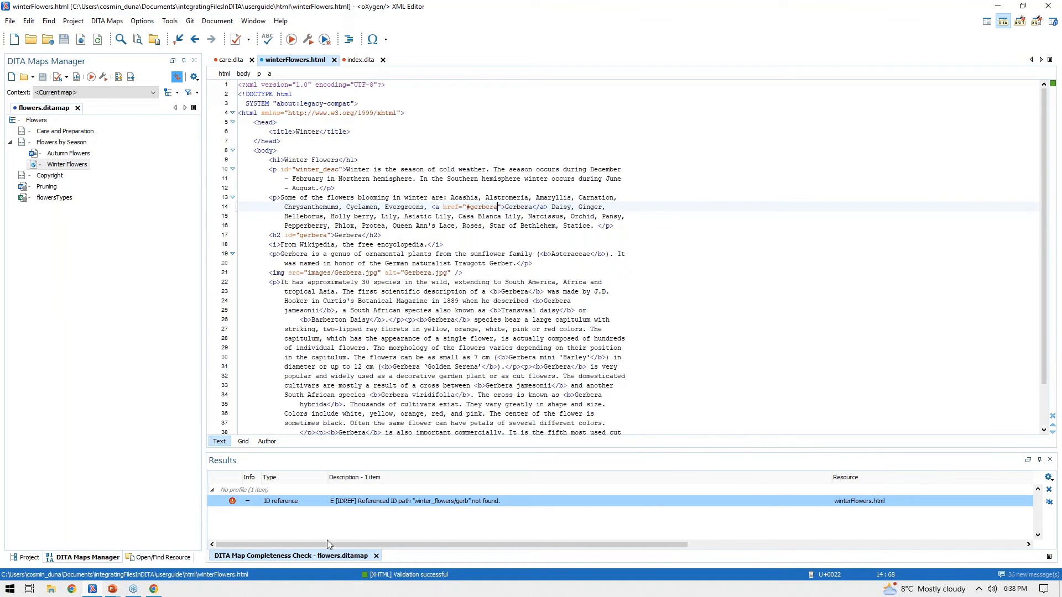
{"action": "left_click", "coordinate": [376, 556]}
{"action": "left_click", "coordinate": [59, 77]}
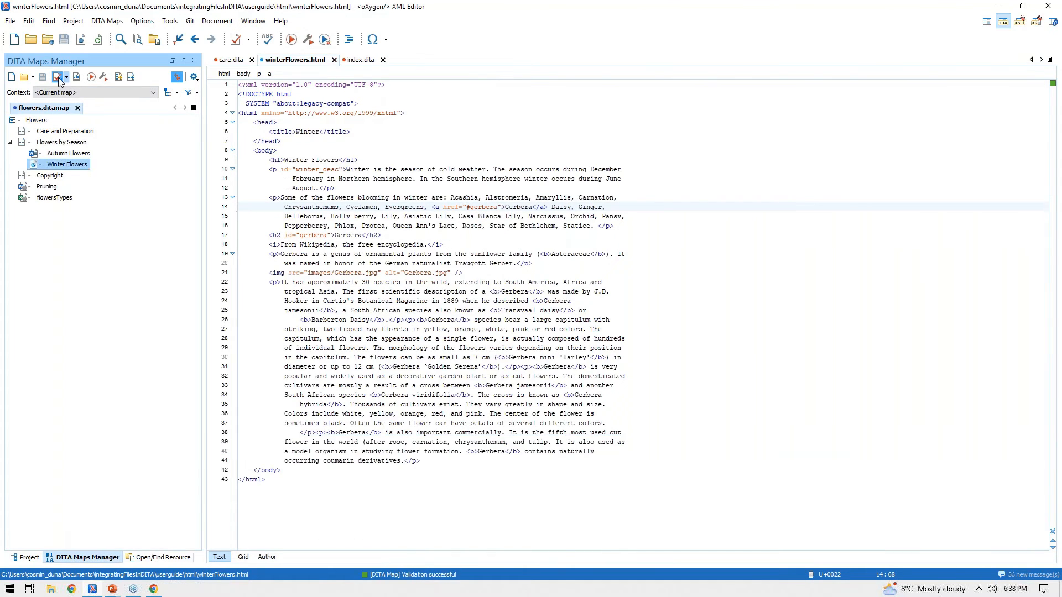
{"action": "left_click", "coordinate": [602, 483]}
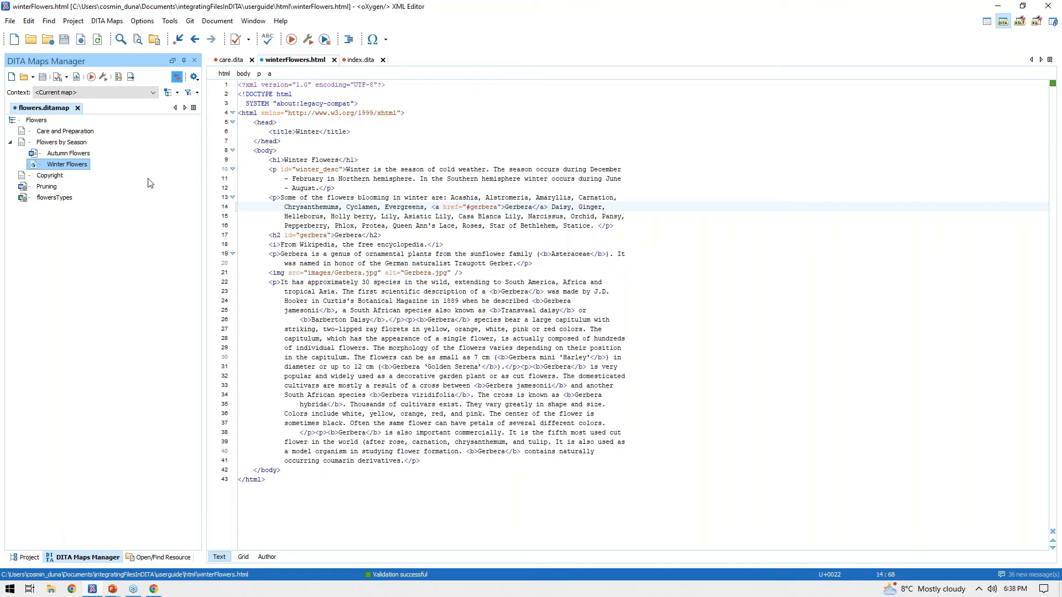
Publish flowers.ditamap with the DITA Map WebHelp Responsive transformation scenario
{"action": "left_click", "coordinate": [103, 77]}
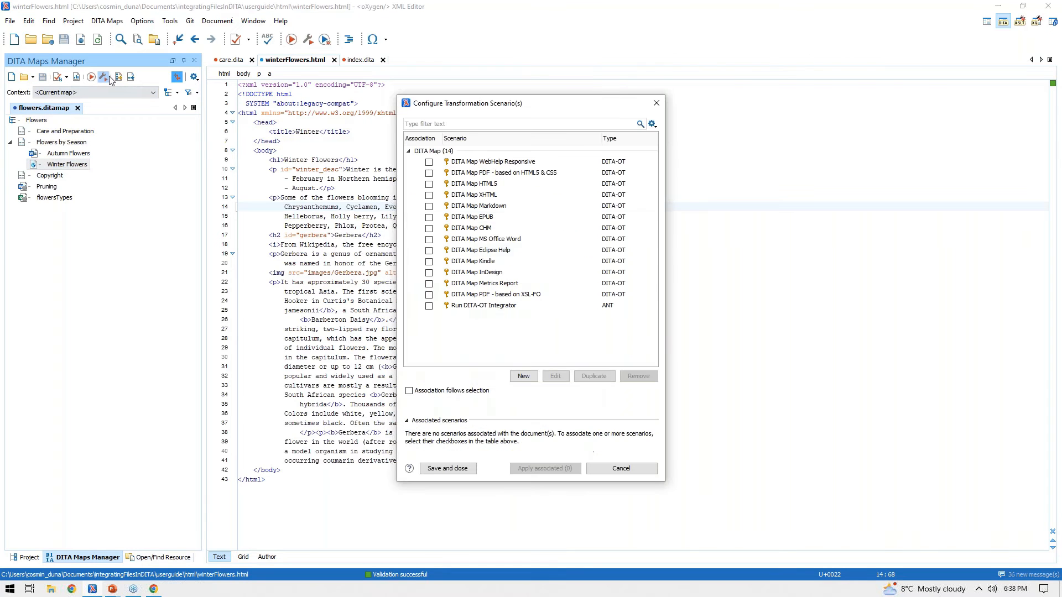
{"action": "left_click", "coordinate": [428, 163]}
{"action": "left_click", "coordinate": [545, 469]}
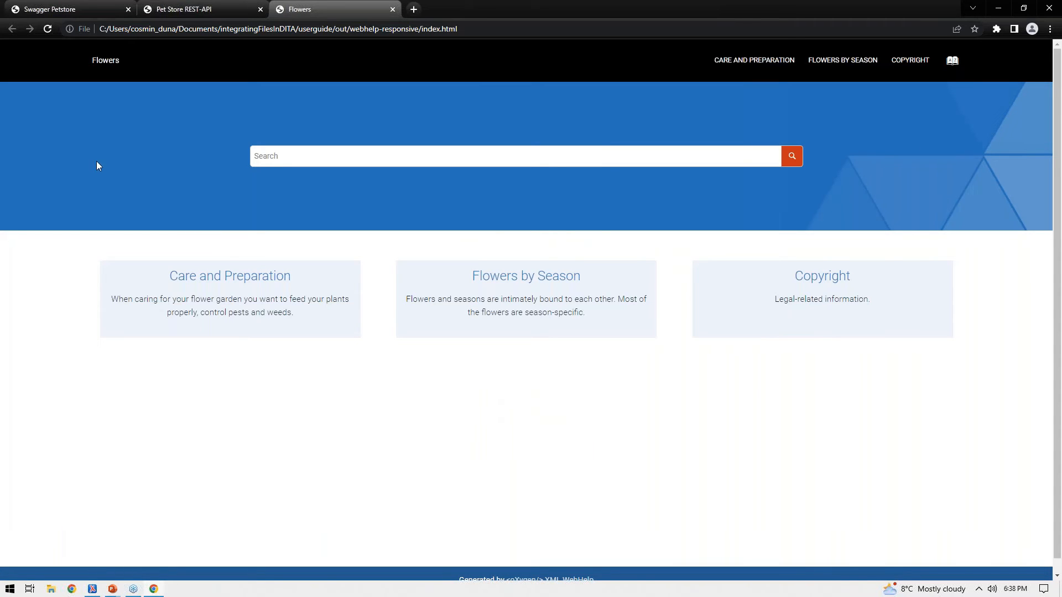
Open the Care and Preparation page in the published WebHelp and examine the reused pruning paragraph and Flowers table
{"action": "left_click", "coordinate": [230, 278]}
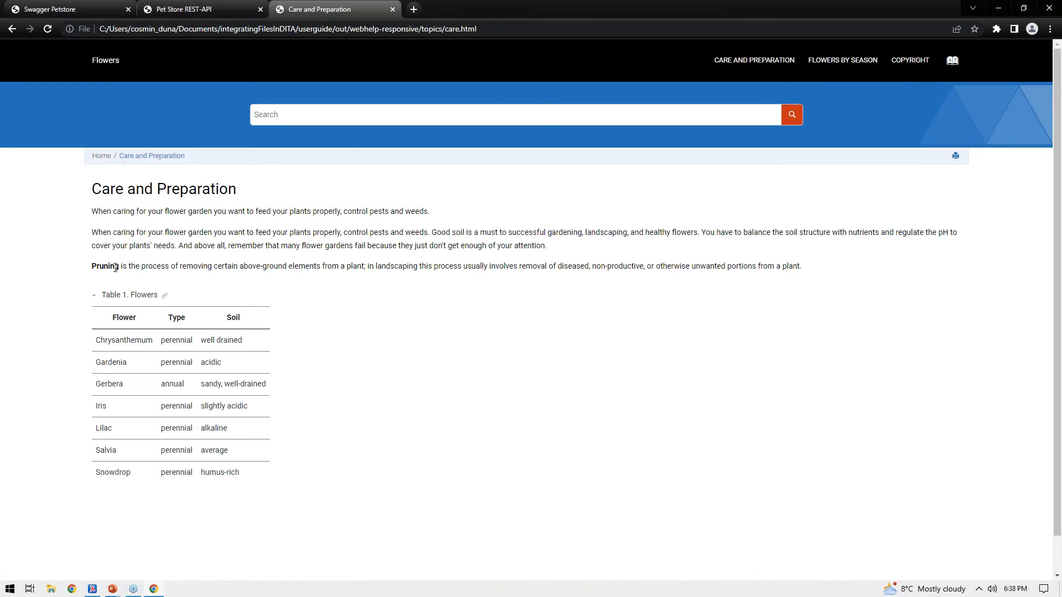
{"action": "left_click_drag", "start_coordinate": [92, 266], "coordinate": [812, 260]}
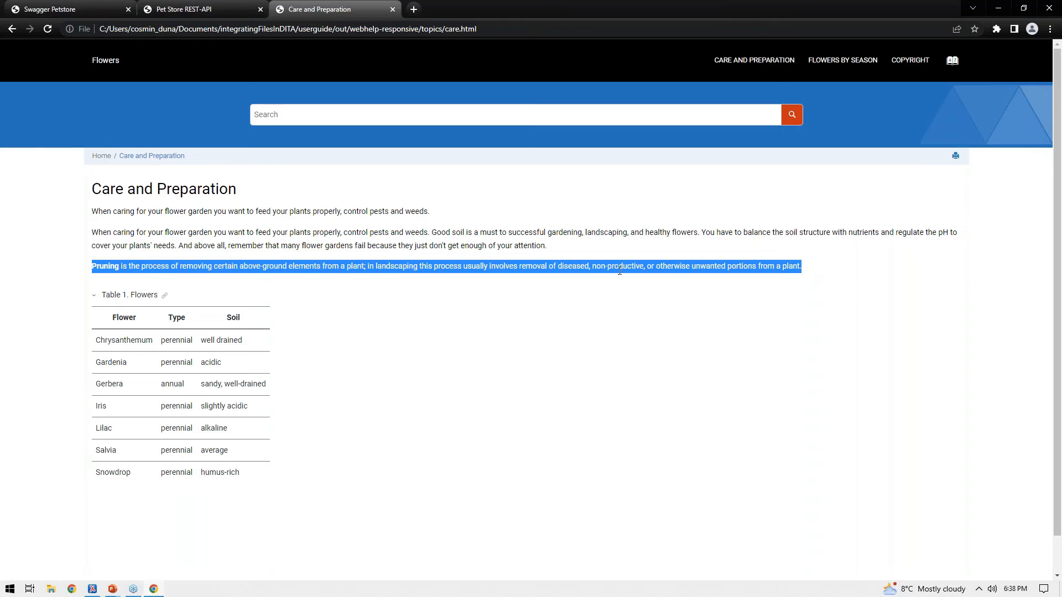
{"action": "left_click_drag", "start_coordinate": [110, 303], "coordinate": [301, 471]}
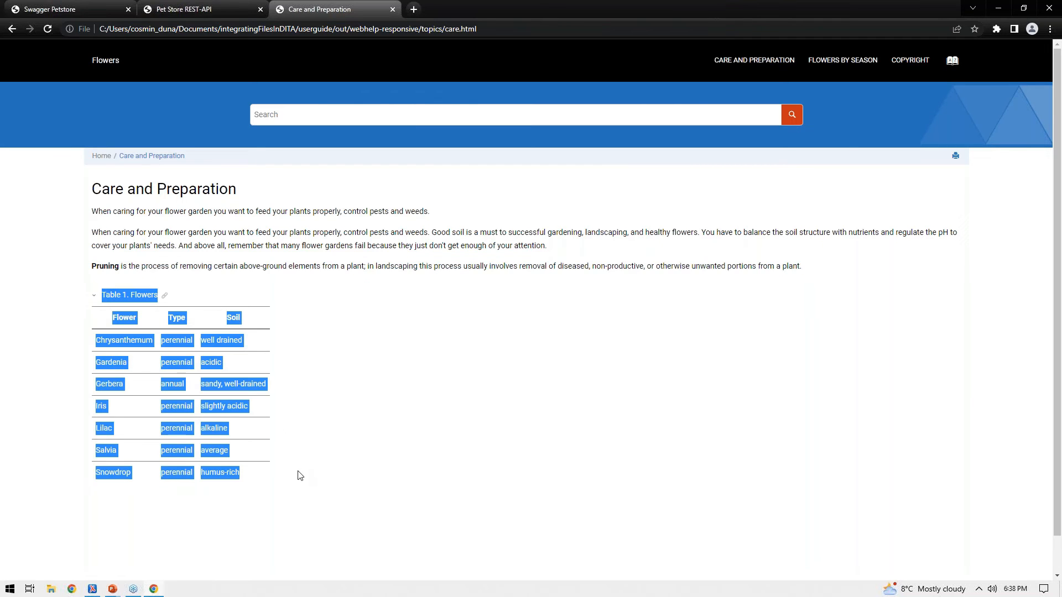
Return to the WebHelp home page, open Flowers by Season, and examine the reused winter description paragraph
{"action": "left_click", "coordinate": [11, 28]}
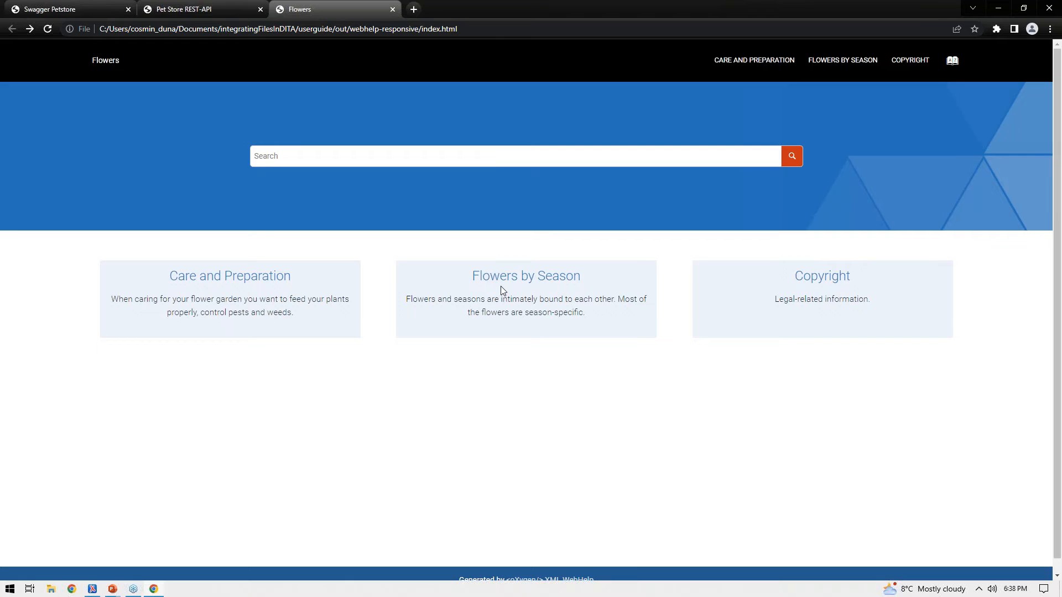
{"action": "left_click", "coordinate": [505, 280]}
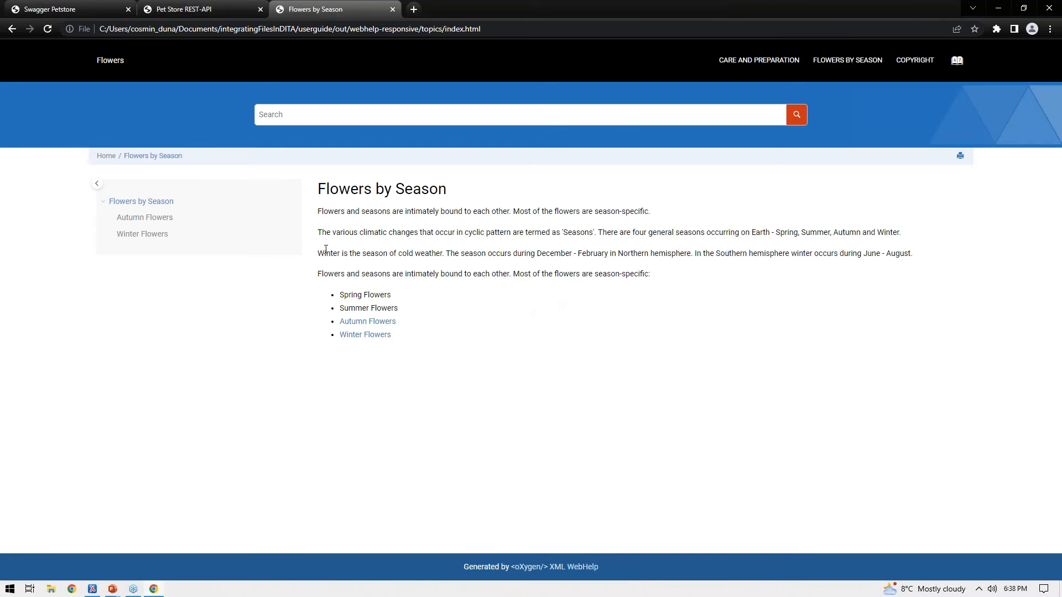
{"action": "left_click_drag", "start_coordinate": [320, 252], "coordinate": [921, 247]}
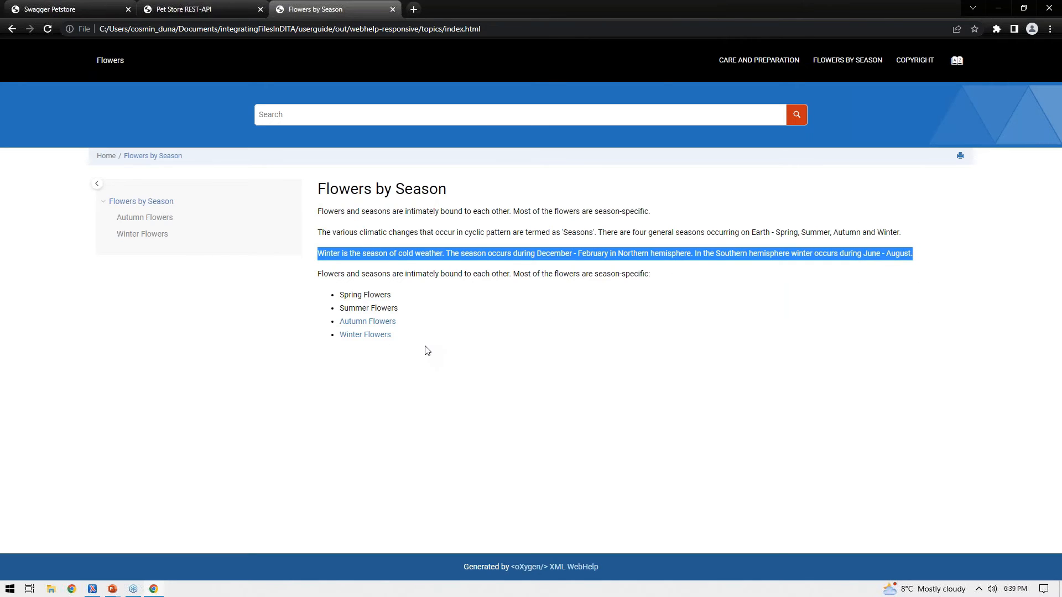
Open the published Autumn Flowers page from Flowers by Season, examine its content, and return to Flowers by Season
{"action": "left_click", "coordinate": [383, 326]}
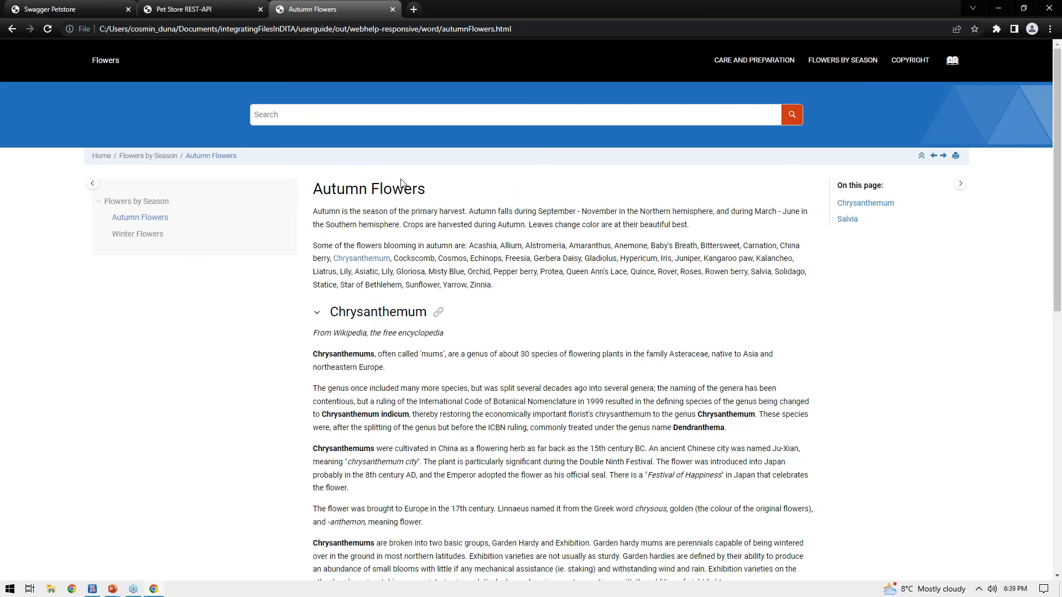
{"action": "scroll", "coordinate": [316, 290], "scroll_direction": "down", "scroll_amount": 12}
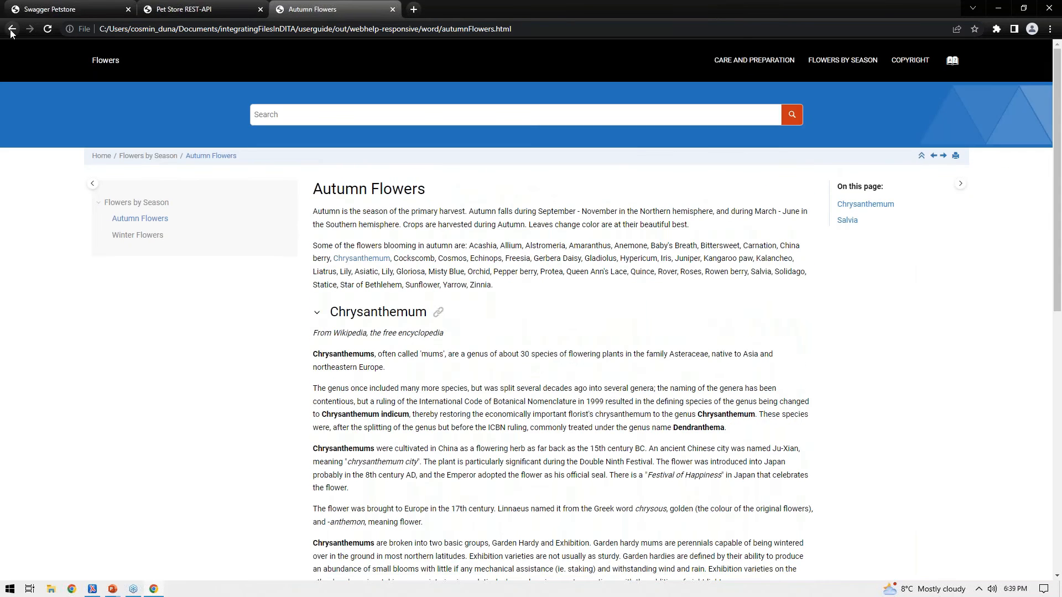
{"action": "left_click", "coordinate": [11, 29]}
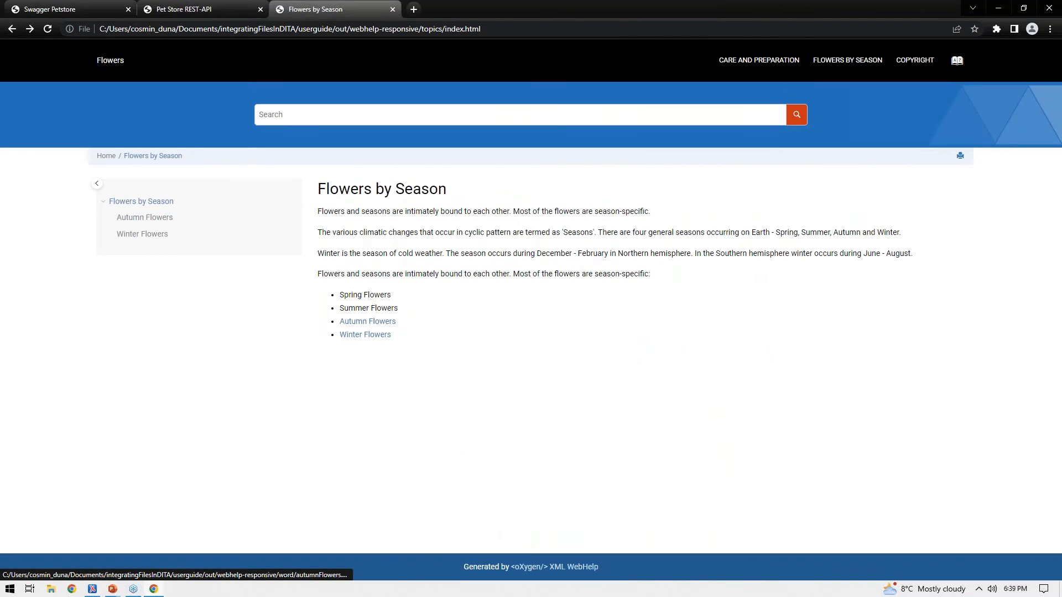
Open the published Winter Flowers page, examine its Gerbera section, and switch to the PowerPoint slide show
{"action": "left_click", "coordinate": [349, 337]}
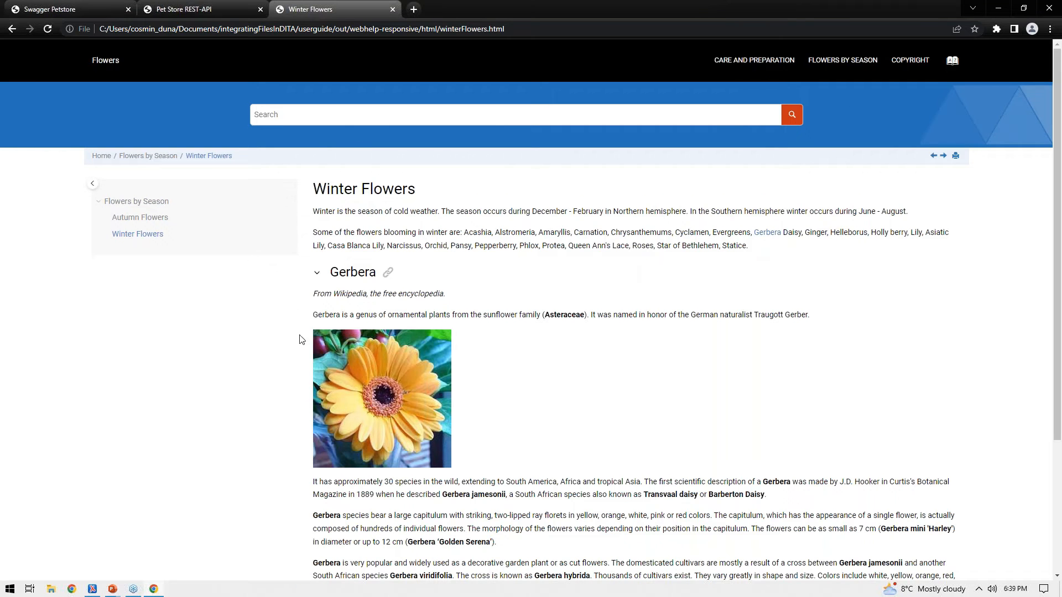
{"action": "scroll", "coordinate": [321, 238], "scroll_direction": "down", "scroll_amount": 2}
{"action": "scroll", "coordinate": [299, 220], "scroll_direction": "up", "scroll_amount": 2}
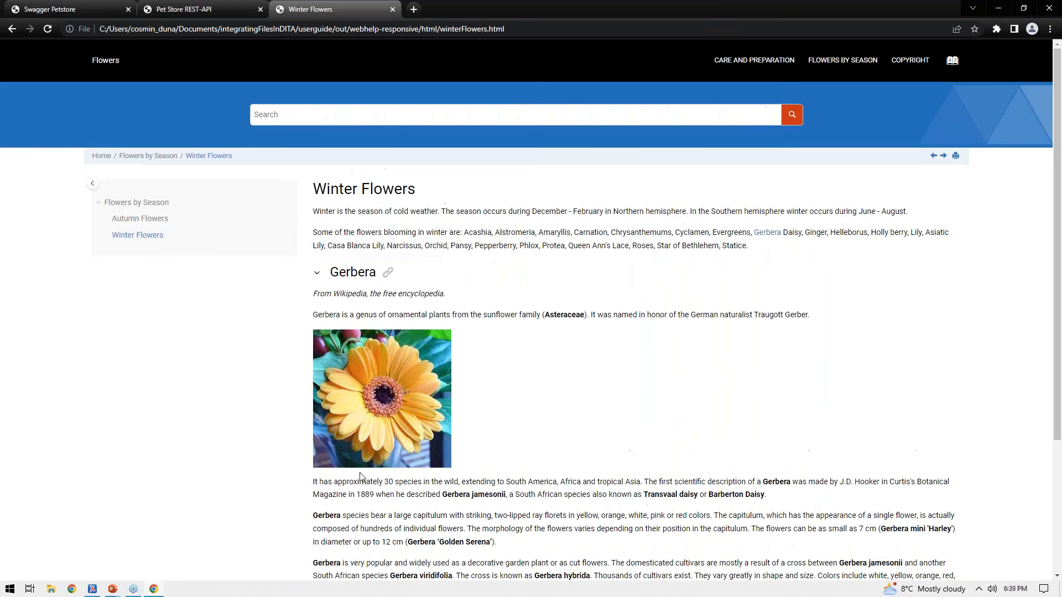
{"action": "scroll", "coordinate": [426, 253], "scroll_direction": "down", "scroll_amount": 3}
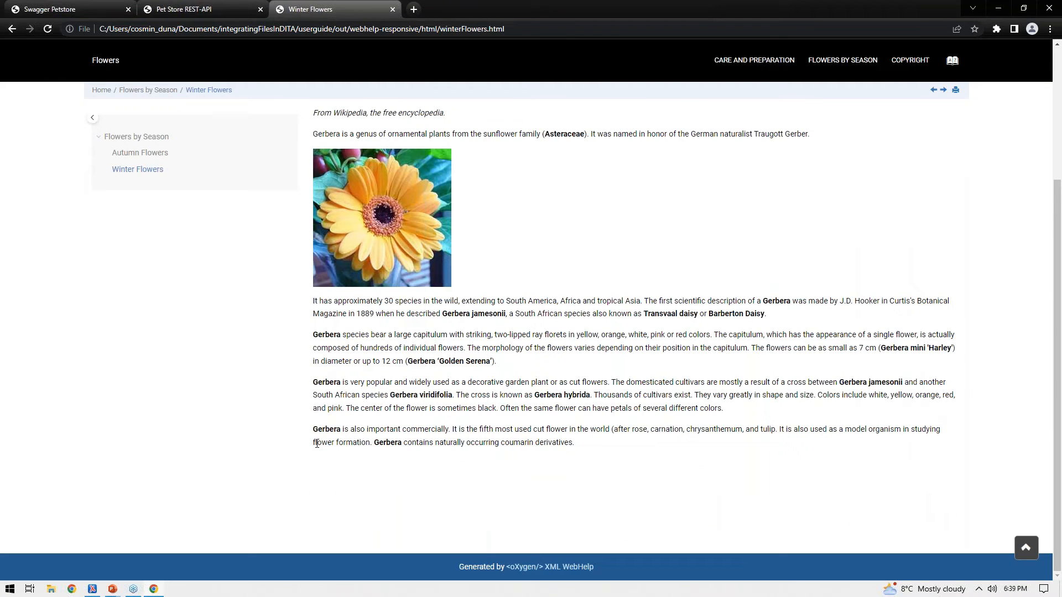
{"action": "mouse_move", "coordinate": [113, 589]}
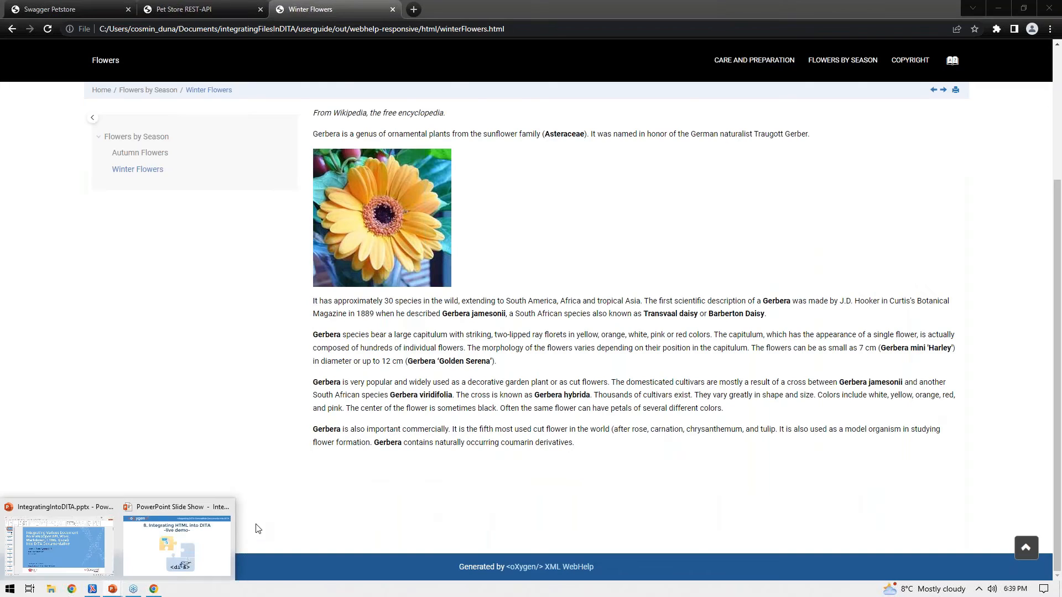
{"action": "left_click", "coordinate": [222, 540]}
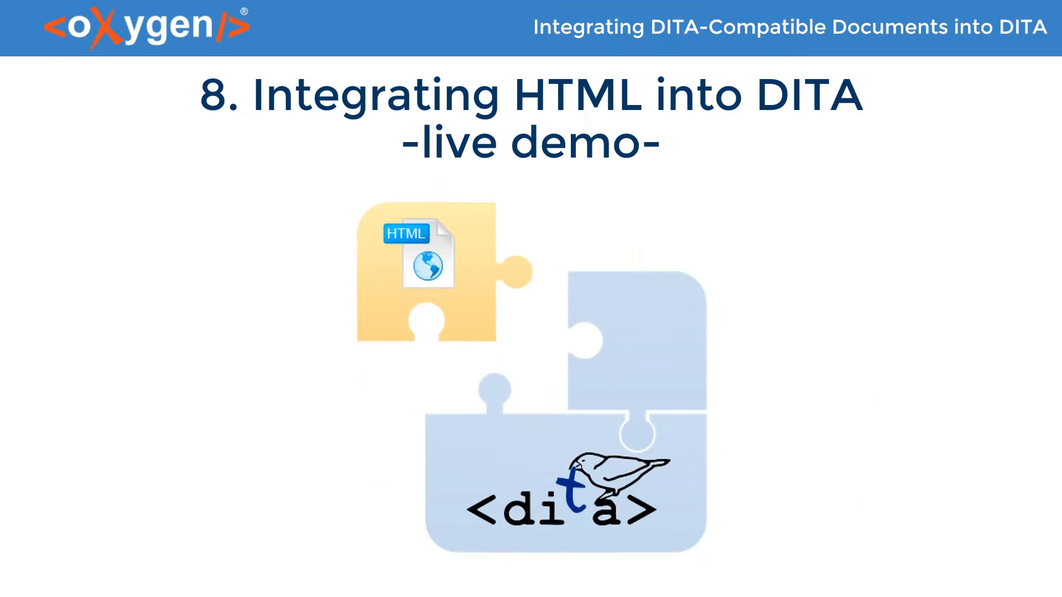
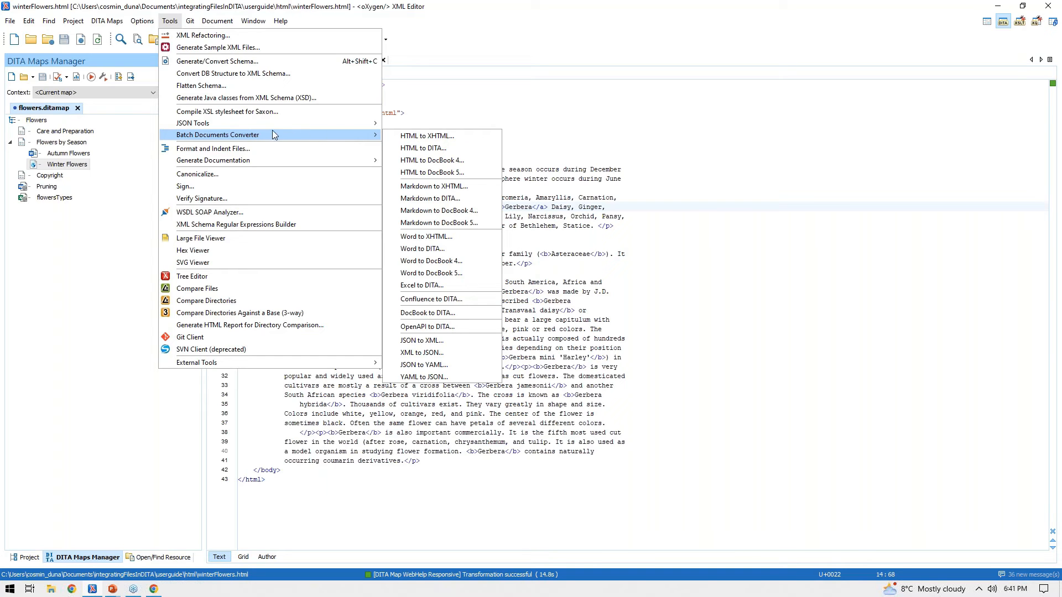
Review the additional document conversions offered for importing and converting files in Oxygen XML Editor
{"action": "left_click", "coordinate": [10, 20]}
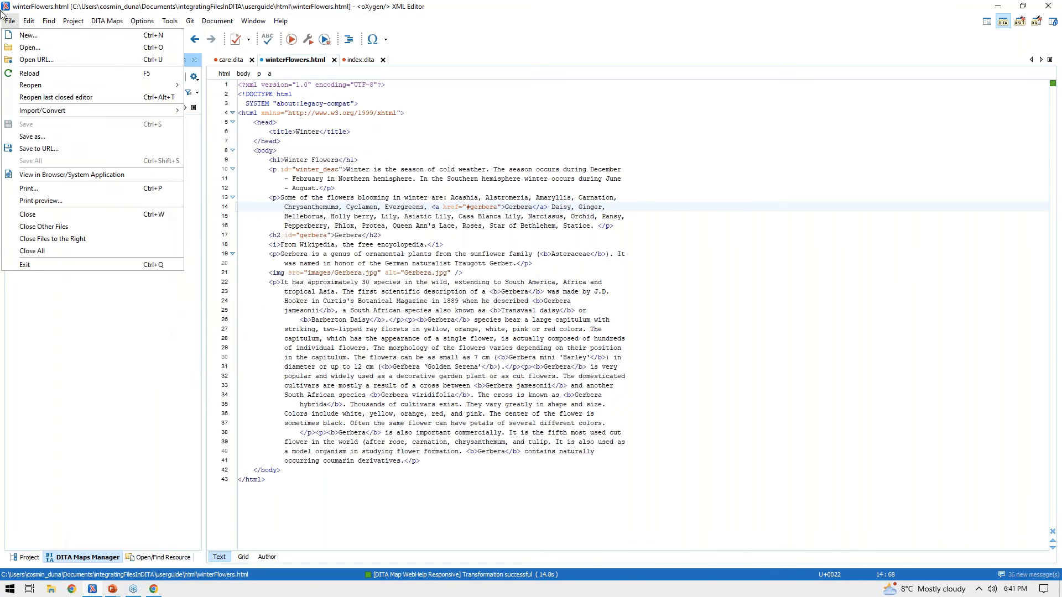
{"action": "mouse_move", "coordinate": [60, 113]}
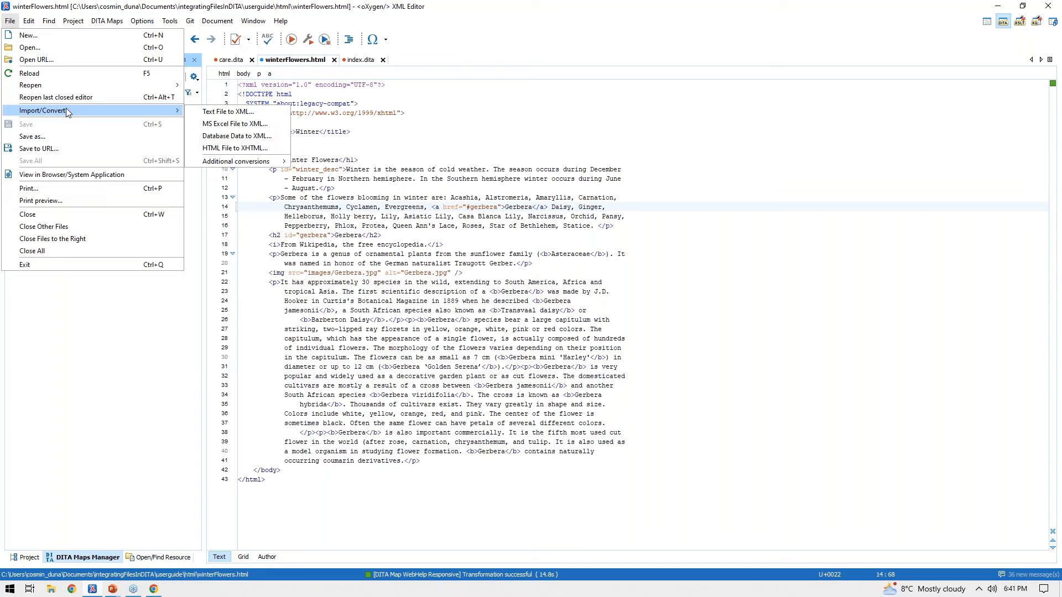
{"action": "mouse_move", "coordinate": [248, 163]}
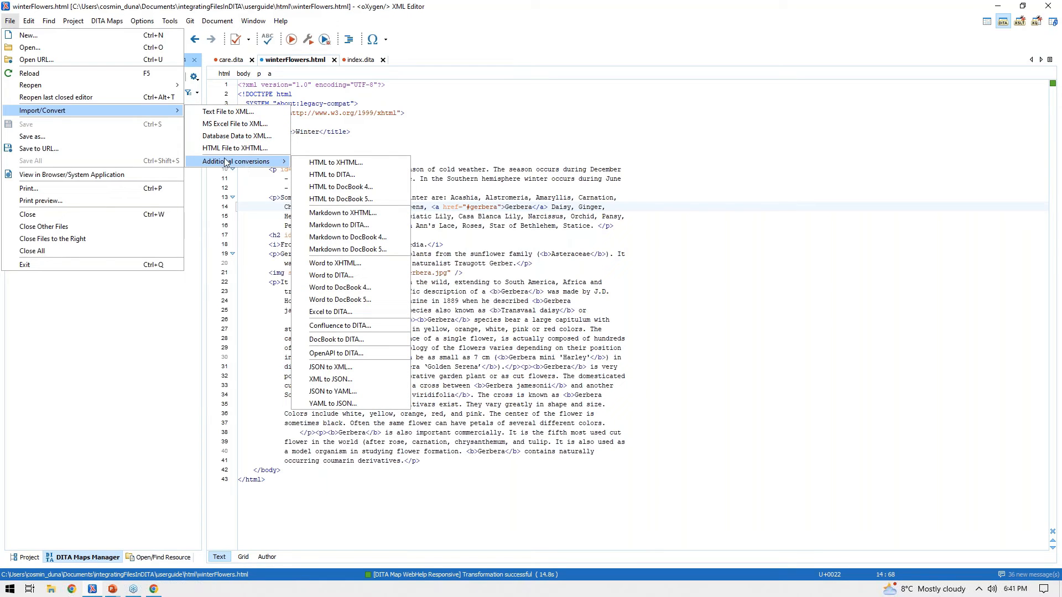
{"action": "left_click", "coordinate": [51, 483]}
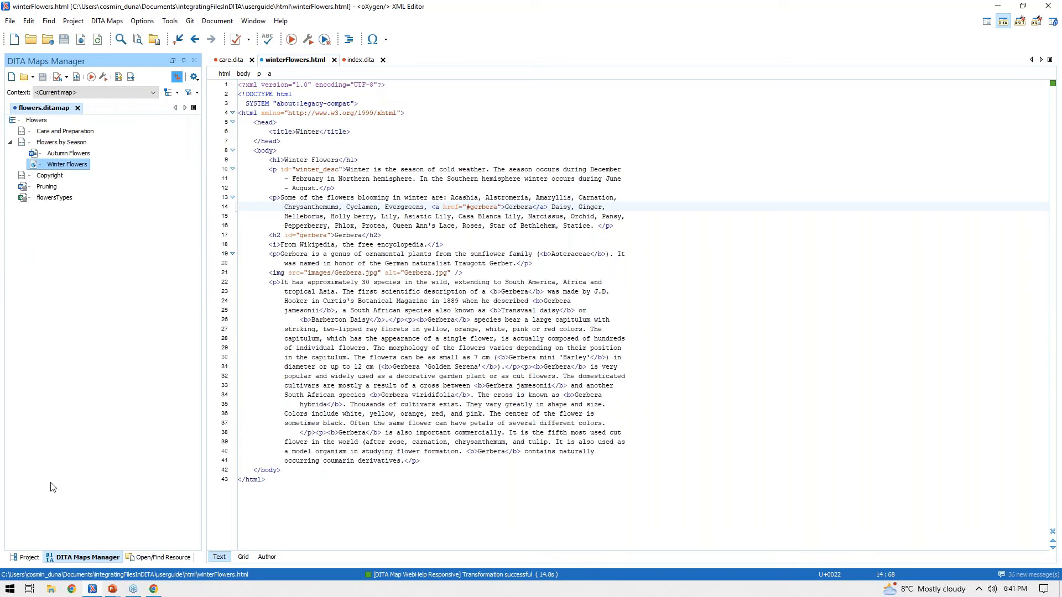
Review the Batch Documents Converter options available for pruning.docx in the petstore.xpr project
{"action": "left_click", "coordinate": [30, 558]}
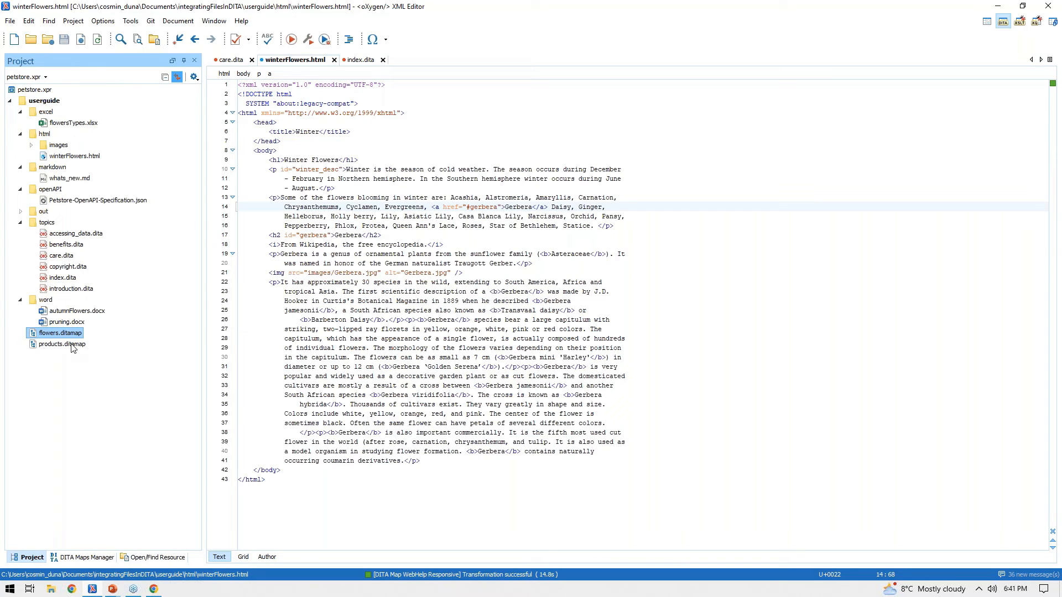
{"action": "right_click", "coordinate": [72, 323]}
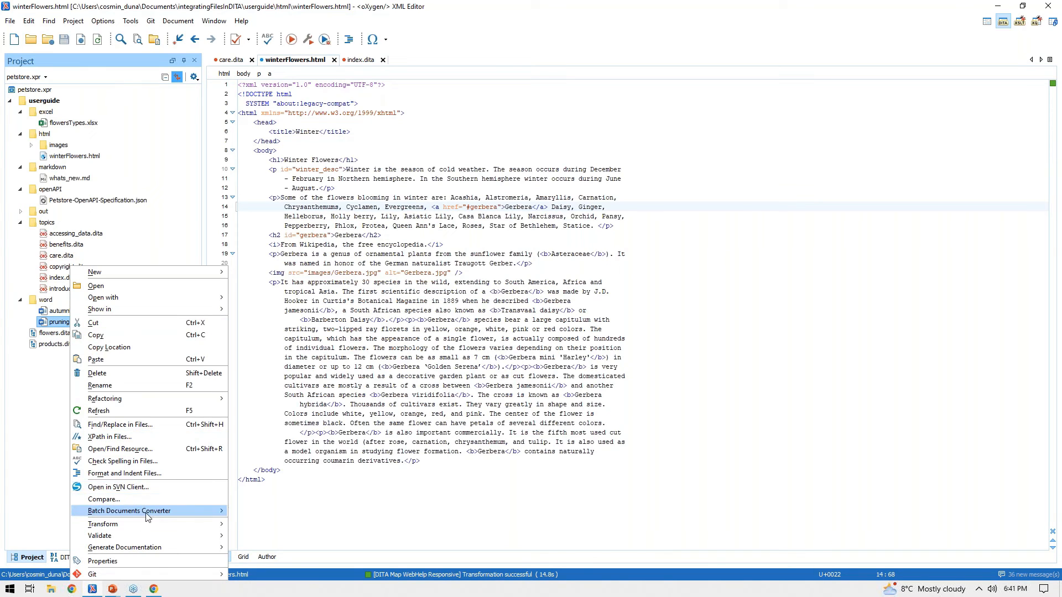
{"action": "mouse_move", "coordinate": [153, 513]}
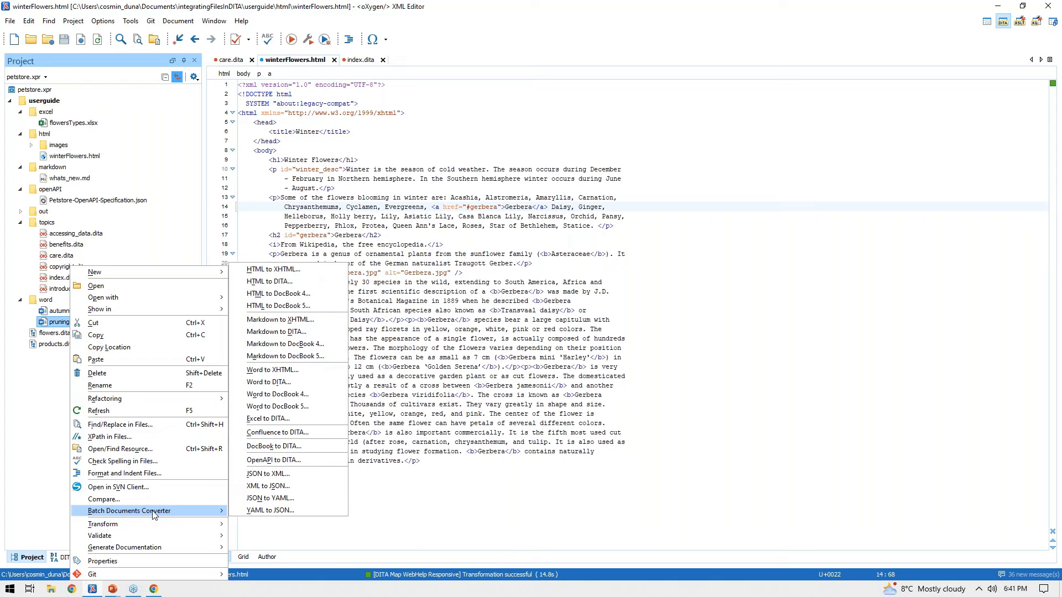
{"action": "key", "text": "Escape"}
{"action": "key", "text": "Escape"}
Review the options for inserting or importing content after the Autumn Flowers topic in flowers.ditamap
{"action": "left_click", "coordinate": [99, 558]}
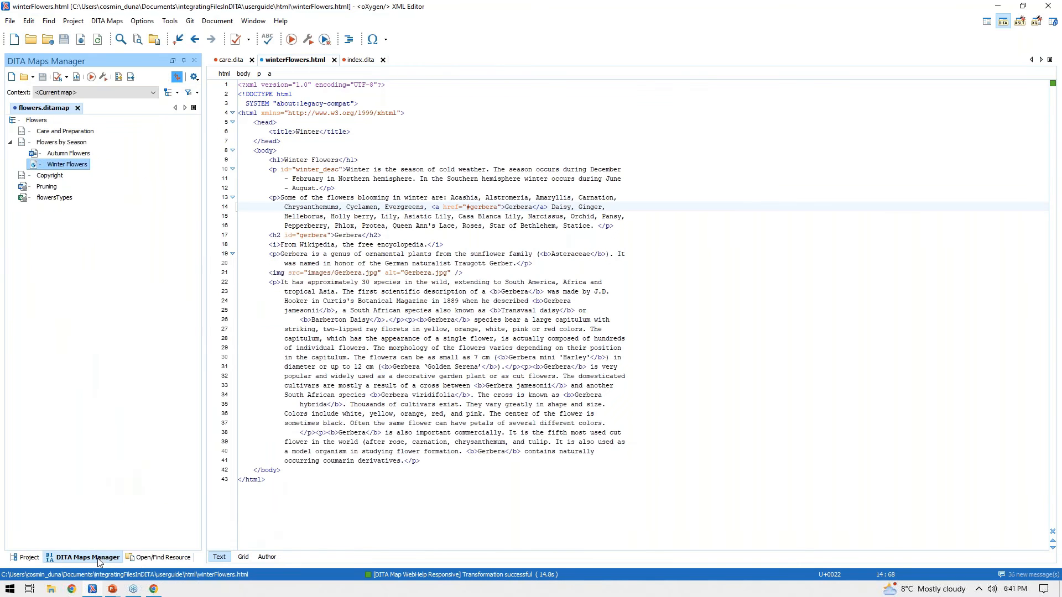
{"action": "right_click", "coordinate": [65, 160]}
{"action": "left_click", "coordinate": [66, 155]}
{"action": "right_click", "coordinate": [66, 154]}
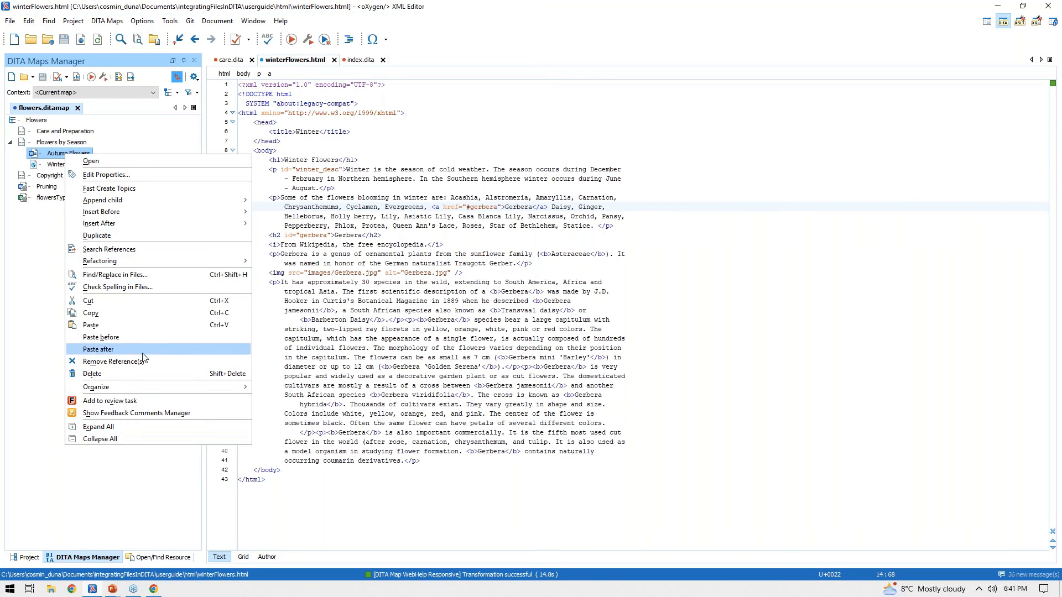
{"action": "mouse_move", "coordinate": [131, 223]}
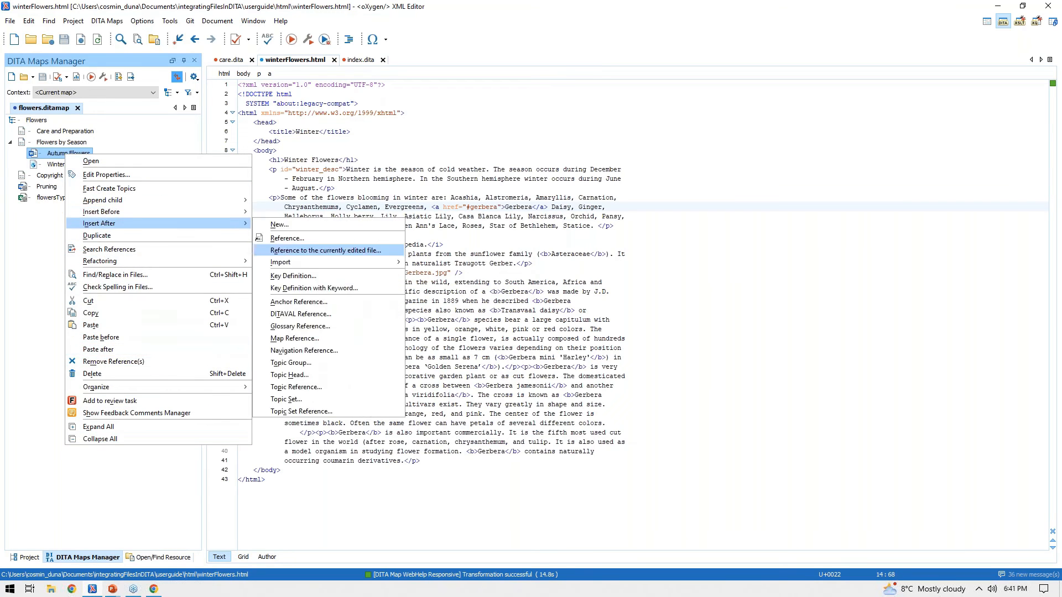
{"action": "mouse_move", "coordinate": [301, 266]}
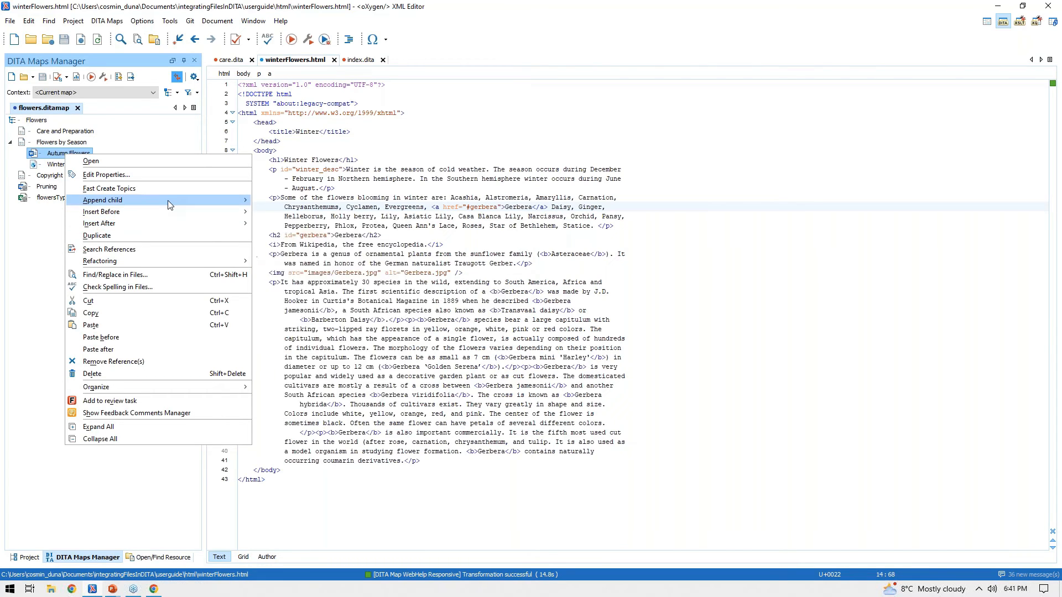
{"action": "mouse_move", "coordinate": [182, 227]}
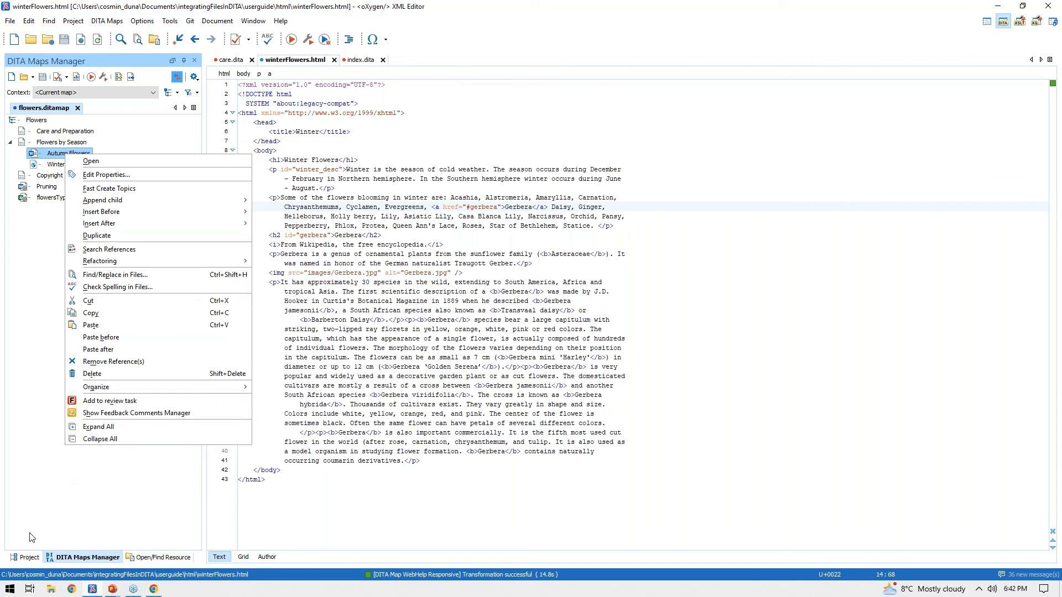
Convert Petstore-OpenAPI-Specification.json to DITA in the openAPI\output folder, creating a DITA map and opening the converted files
{"action": "left_click", "coordinate": [29, 558]}
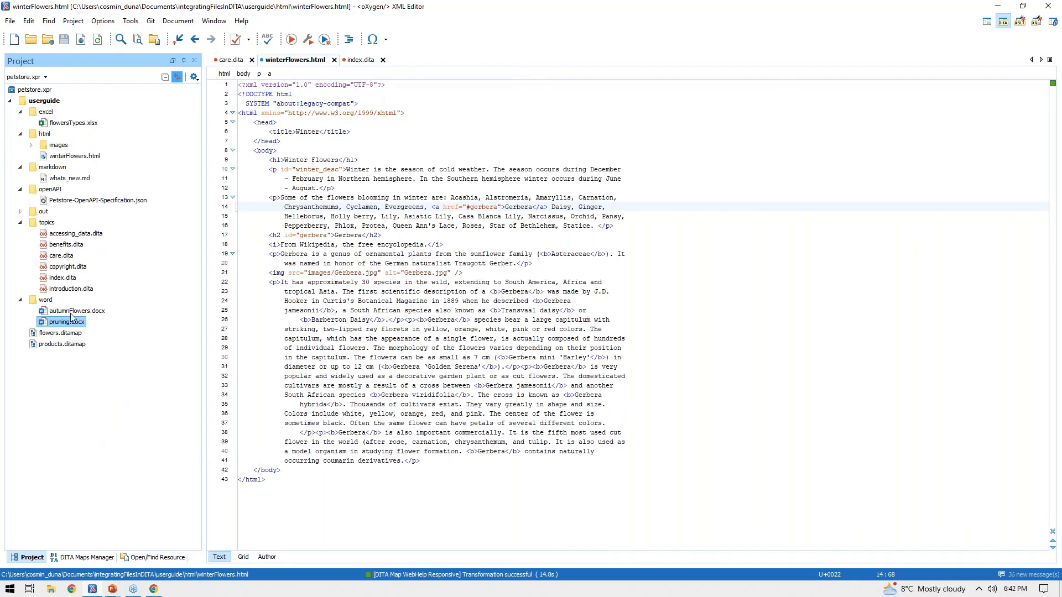
{"action": "left_click", "coordinate": [97, 203]}
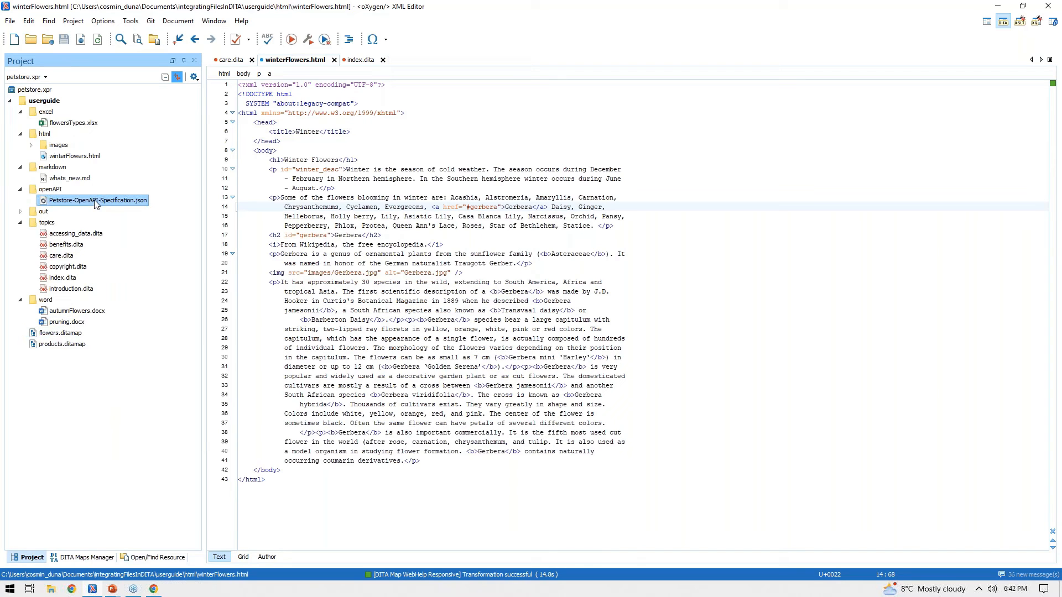
{"action": "right_click", "coordinate": [96, 203]}
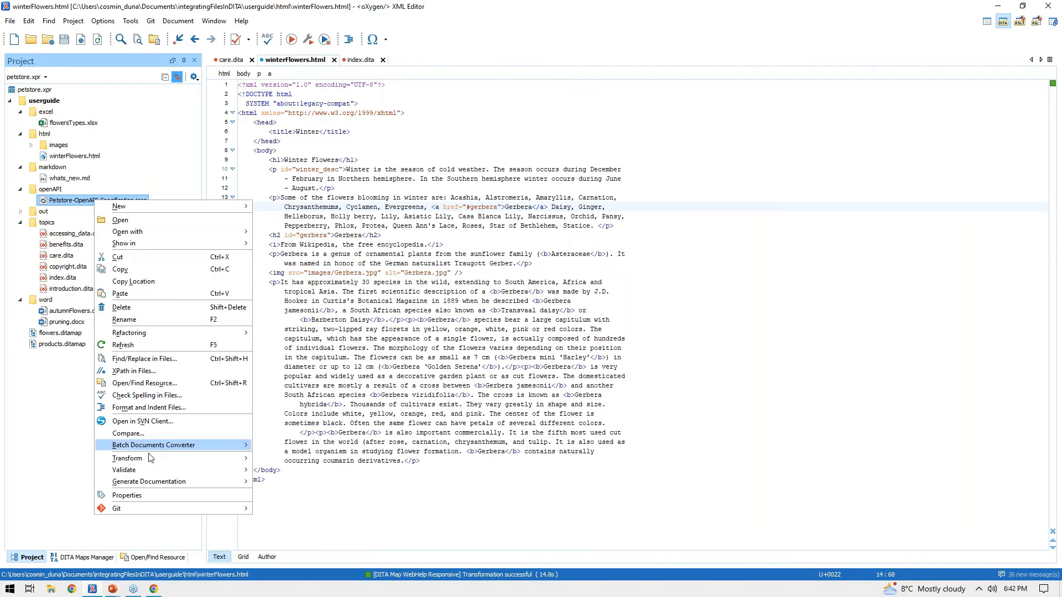
{"action": "mouse_move", "coordinate": [154, 449]}
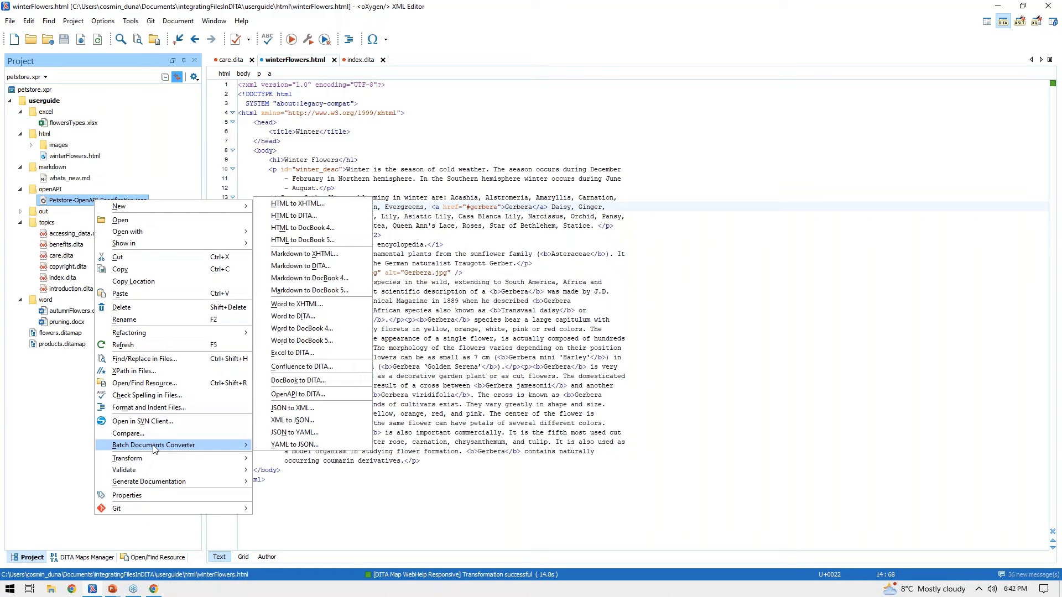
{"action": "left_click", "coordinate": [312, 395]}
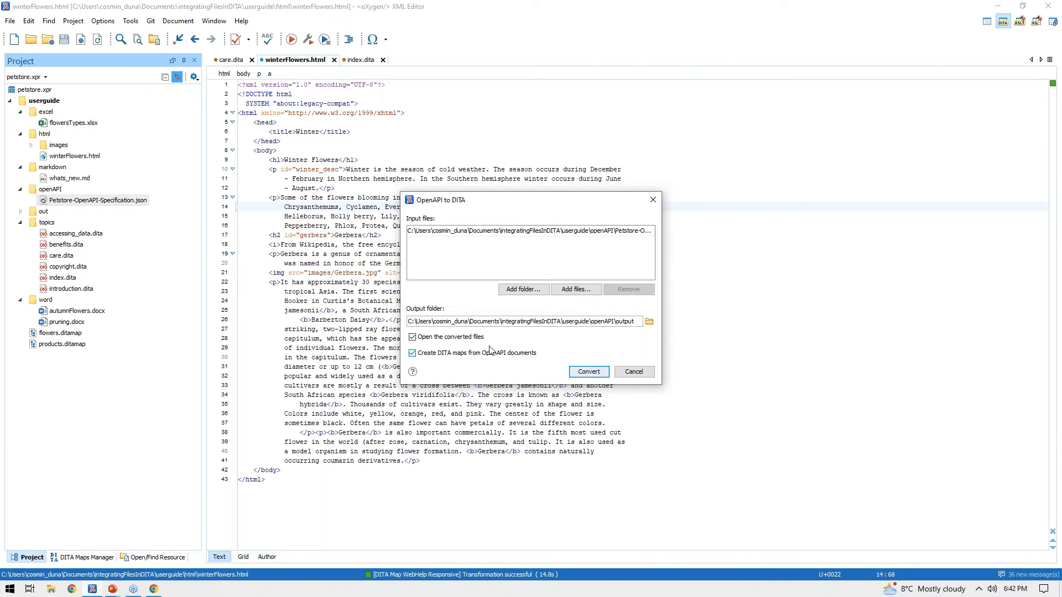
{"action": "left_click", "coordinate": [588, 372]}
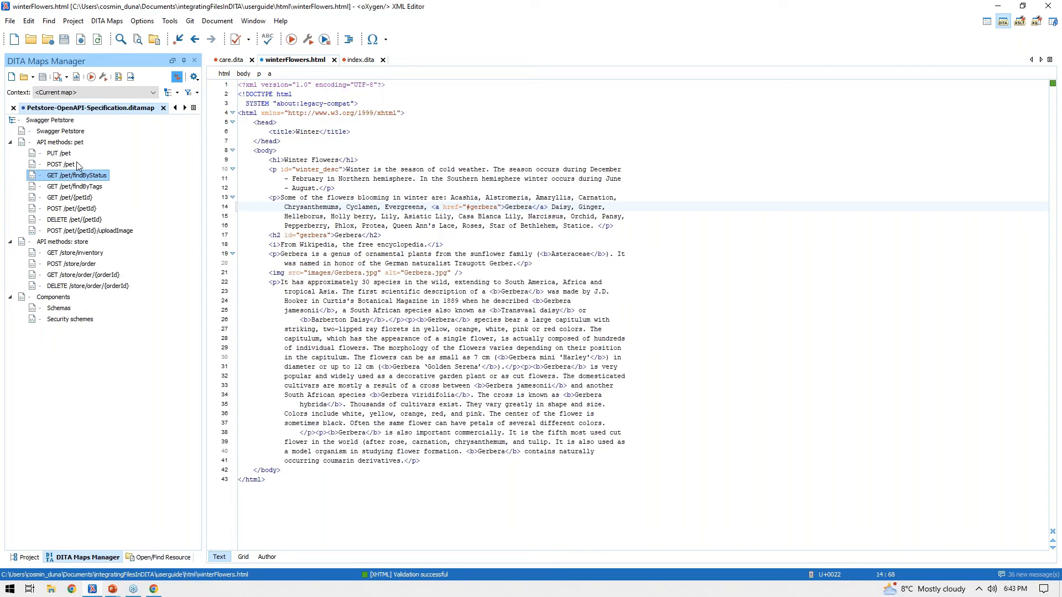
Open the Swagger Petstore and GET /pet/findByStatus topics from the converted Petstore-OpenAPI-Specification.ditamap and examine their content and the API method groups
{"action": "left_click", "coordinate": [65, 132]}
{"action": "double_click", "coordinate": [64, 135]}
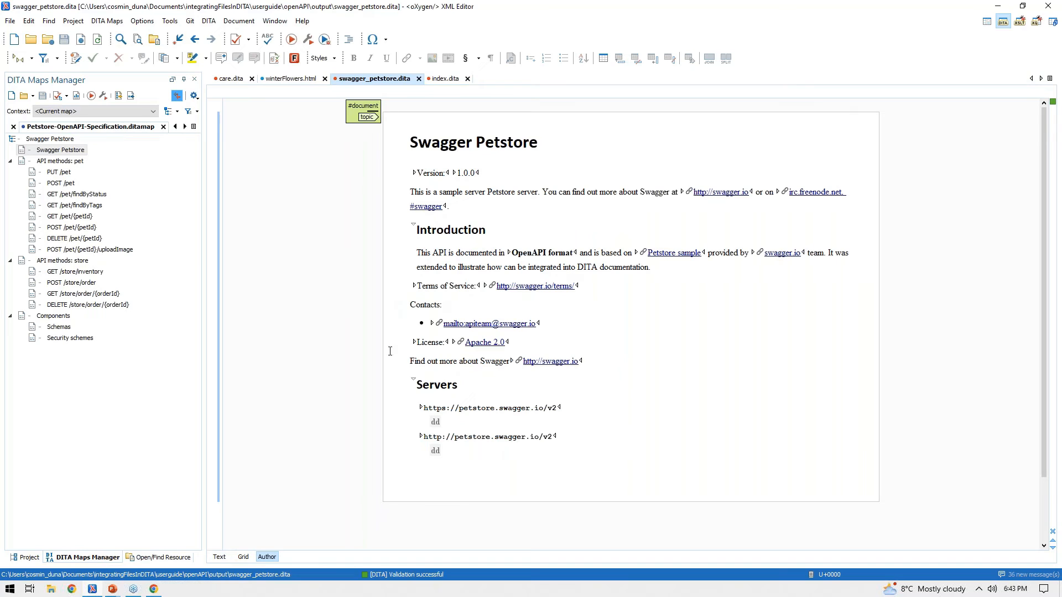
{"action": "left_click", "coordinate": [62, 165]}
{"action": "left_click", "coordinate": [75, 264]}
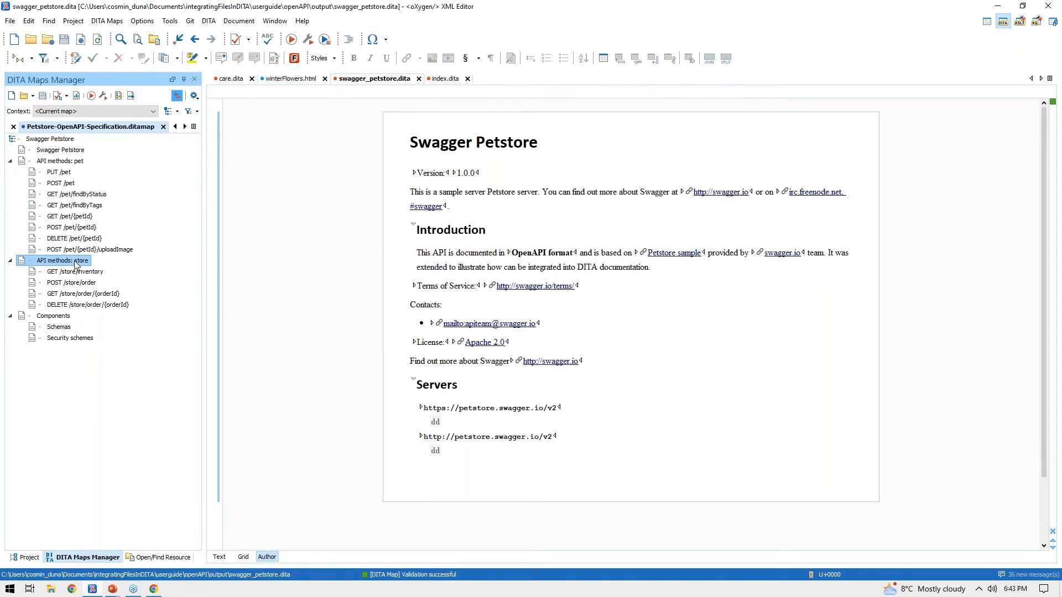
{"action": "left_click", "coordinate": [66, 162]}
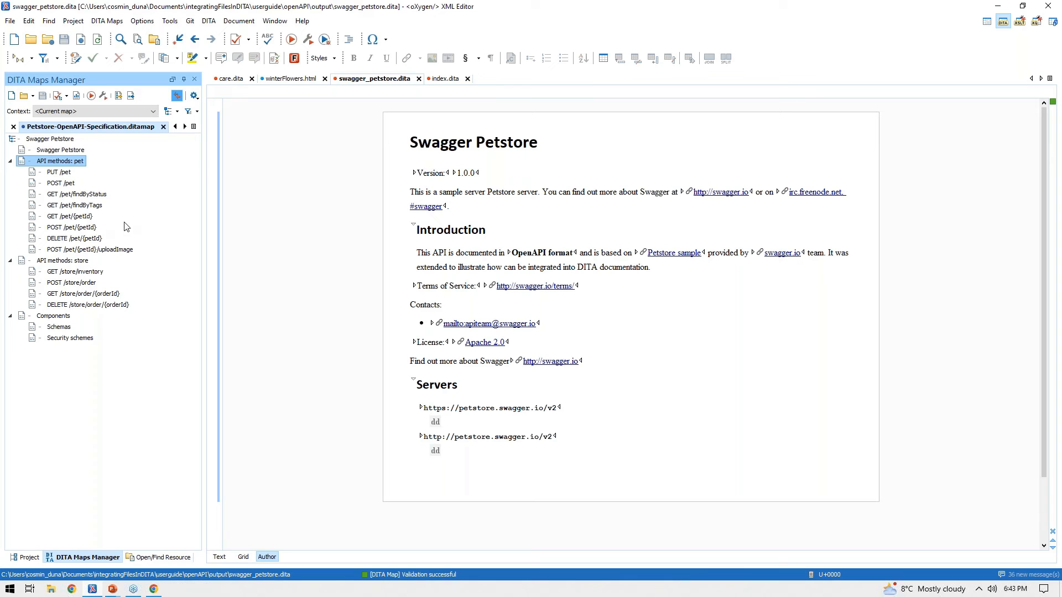
{"action": "left_click", "coordinate": [91, 196]}
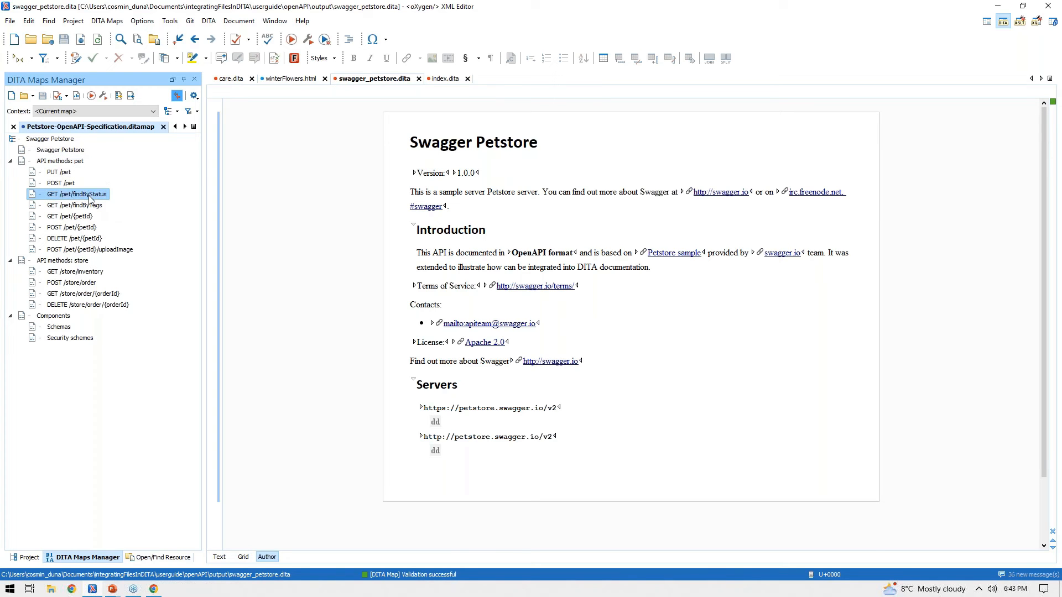
{"action": "double_click", "coordinate": [92, 196]}
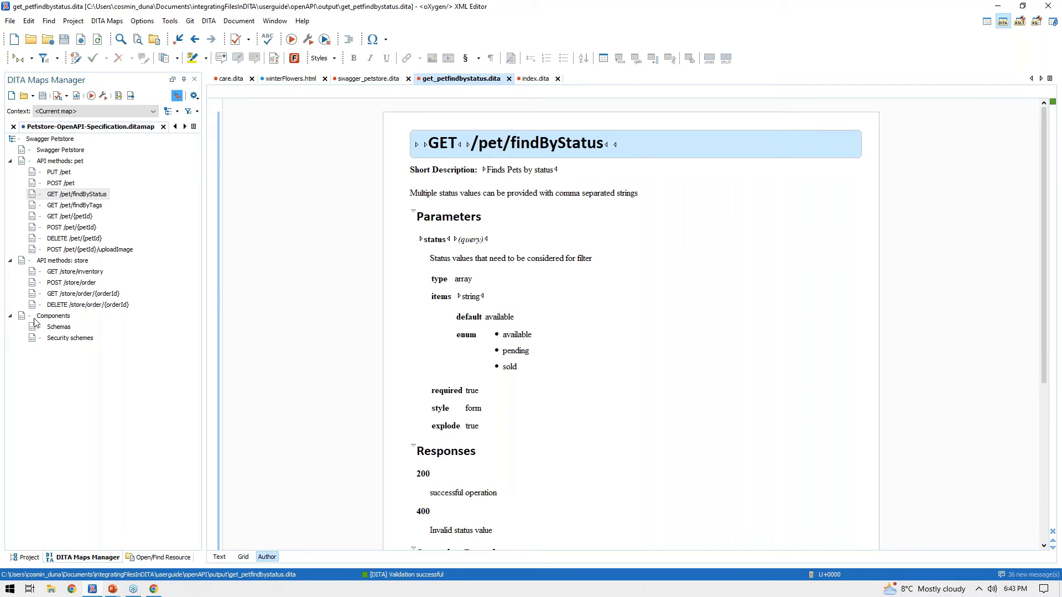
Locate the Components and Schemas topics in the converted map and view the generated DITA files in the project
{"action": "left_click", "coordinate": [59, 319]}
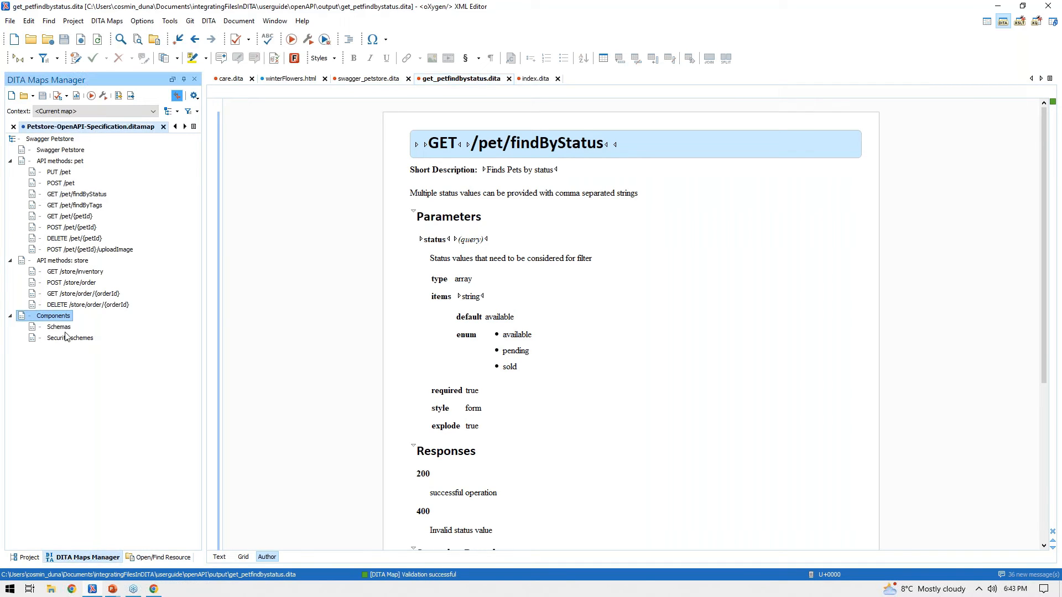
{"action": "left_click", "coordinate": [61, 329]}
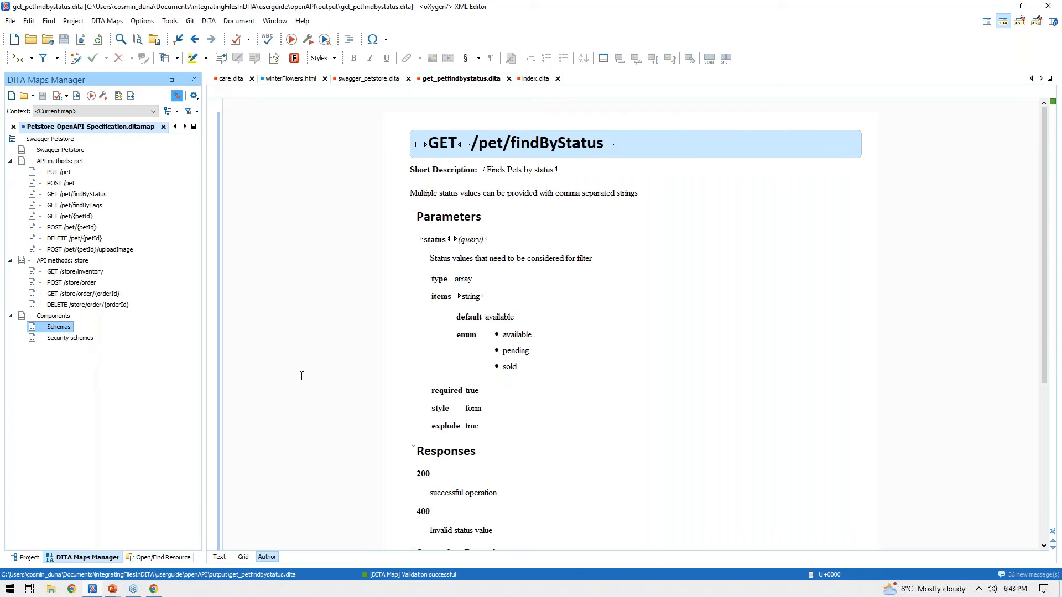
{"action": "left_click", "coordinate": [32, 558]}
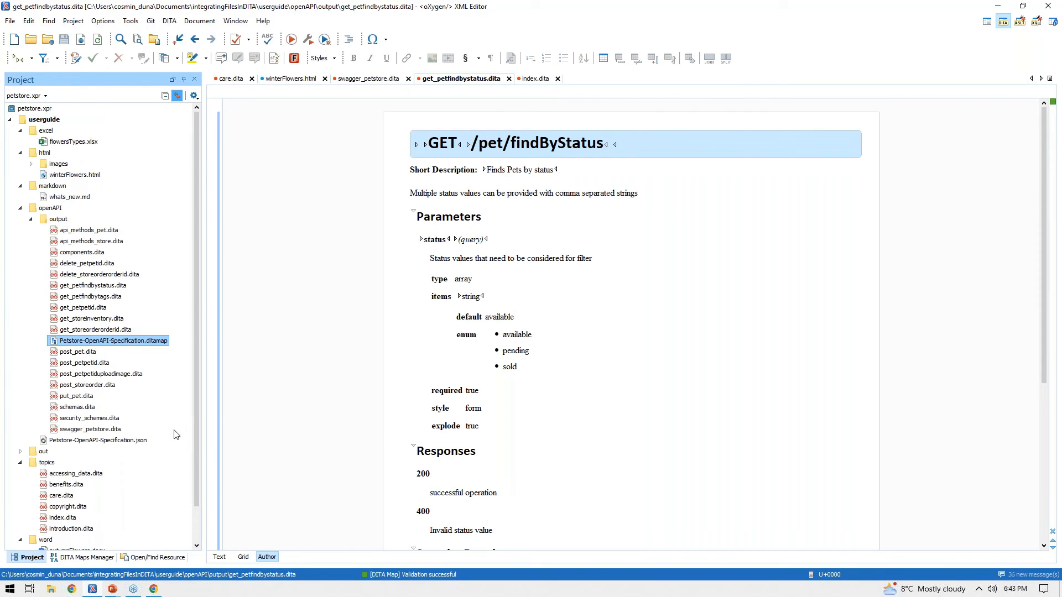
Select autumnFlowers.docx in the word folder and examine the Batch Documents Converter plugin preferences for Word styles mapping and DITA conversion
{"action": "left_click", "coordinate": [21, 209]}
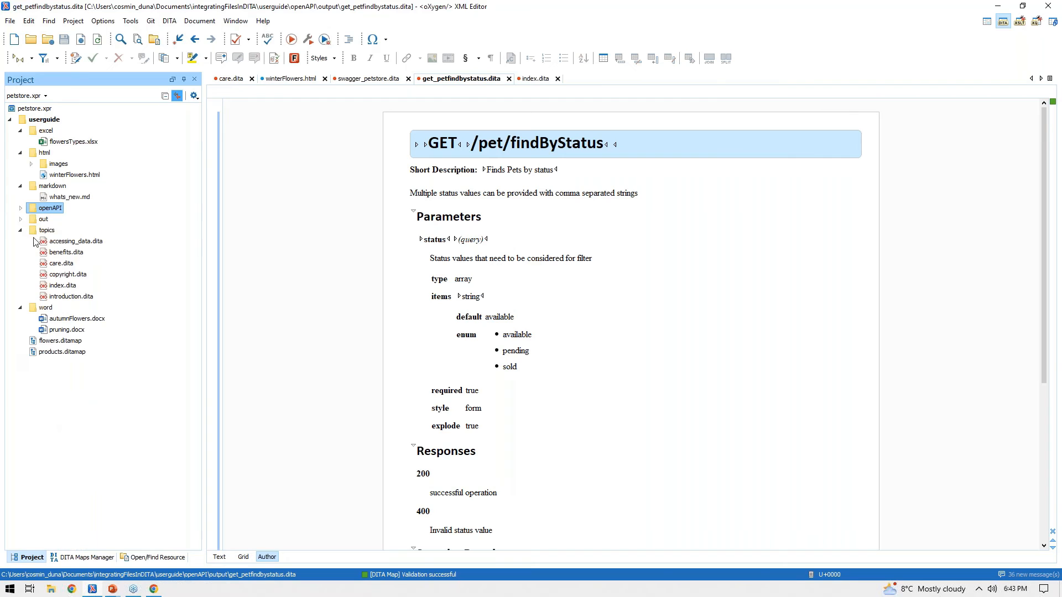
{"action": "left_click", "coordinate": [71, 320]}
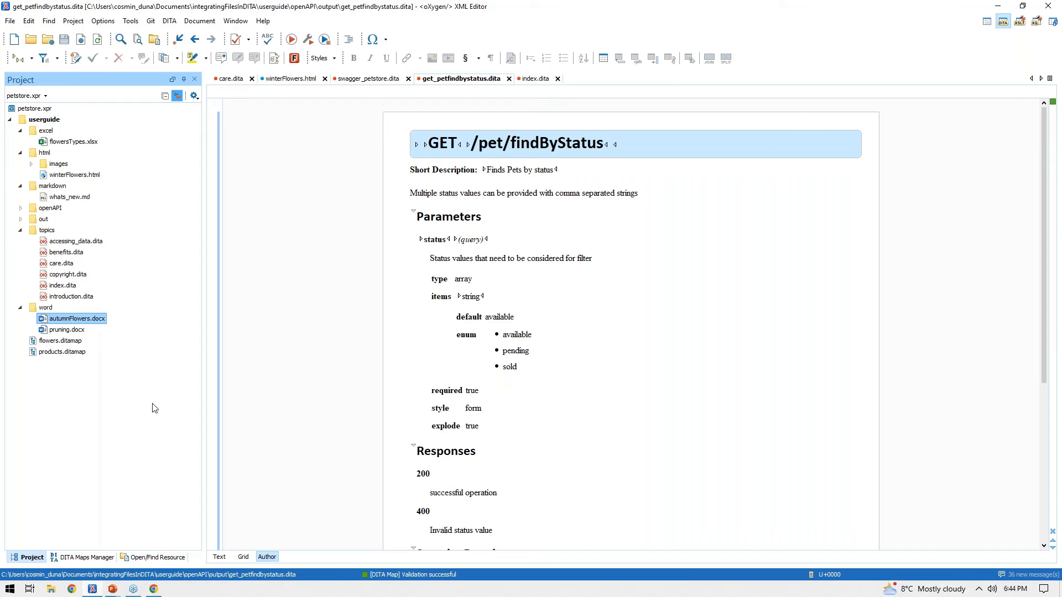
{"action": "left_click", "coordinate": [103, 21]}
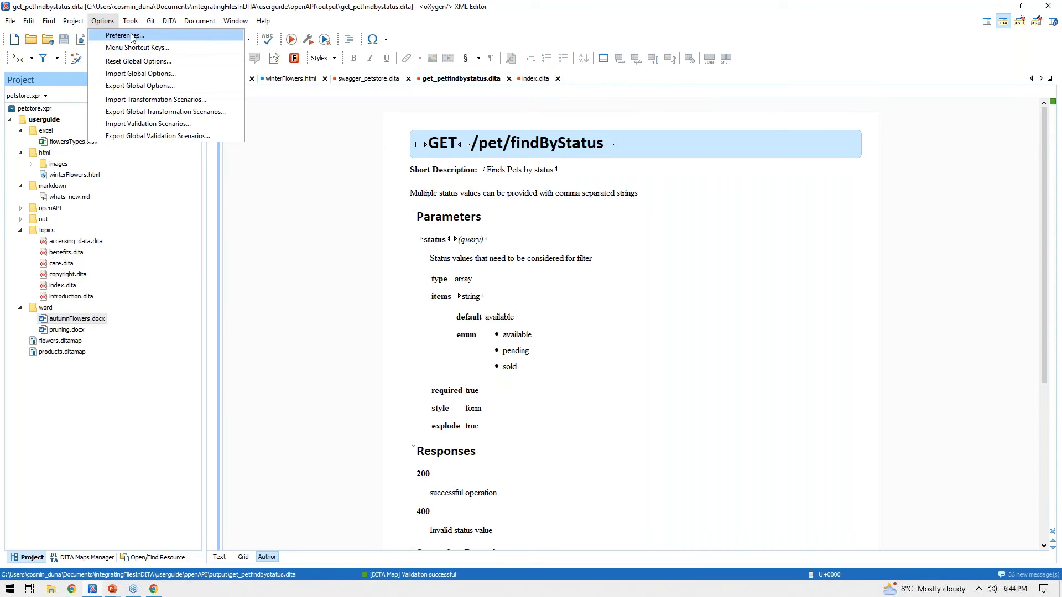
{"action": "left_click", "coordinate": [132, 37]}
{"action": "left_click", "coordinate": [326, 294]}
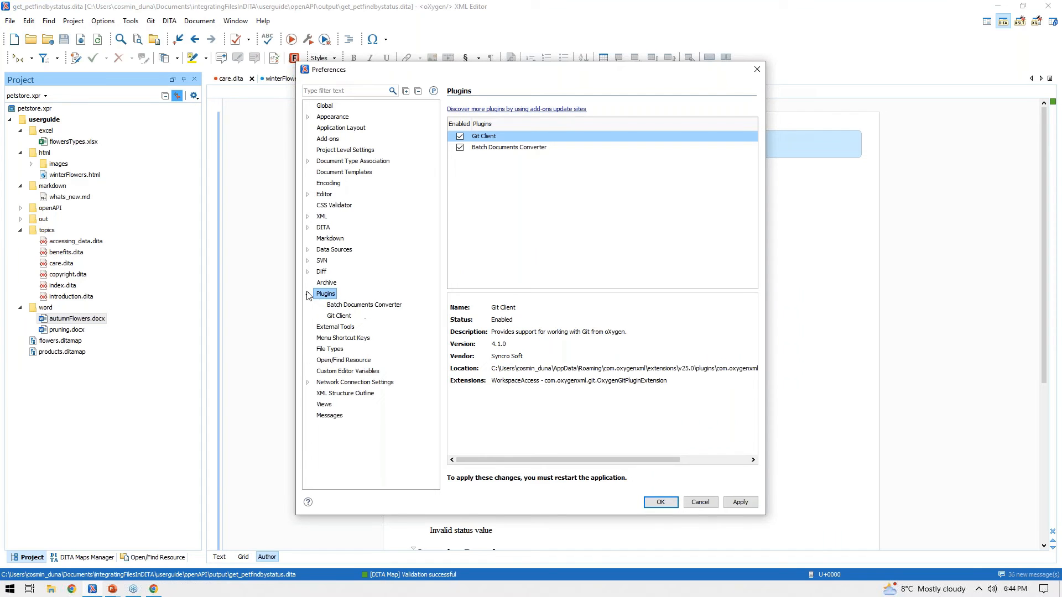
{"action": "left_click", "coordinate": [357, 306]}
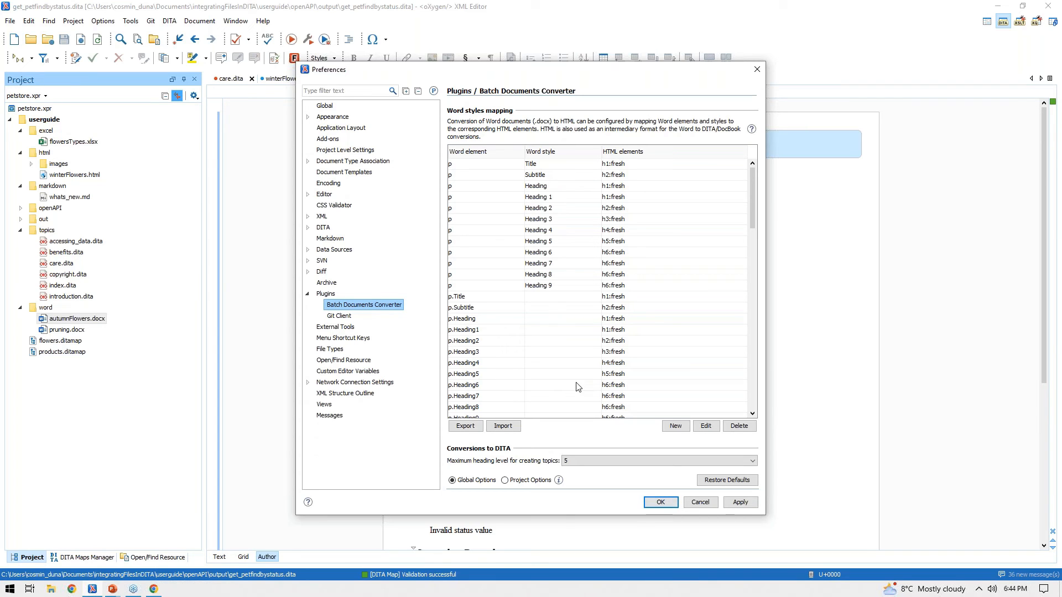
{"action": "left_click", "coordinate": [700, 502]}
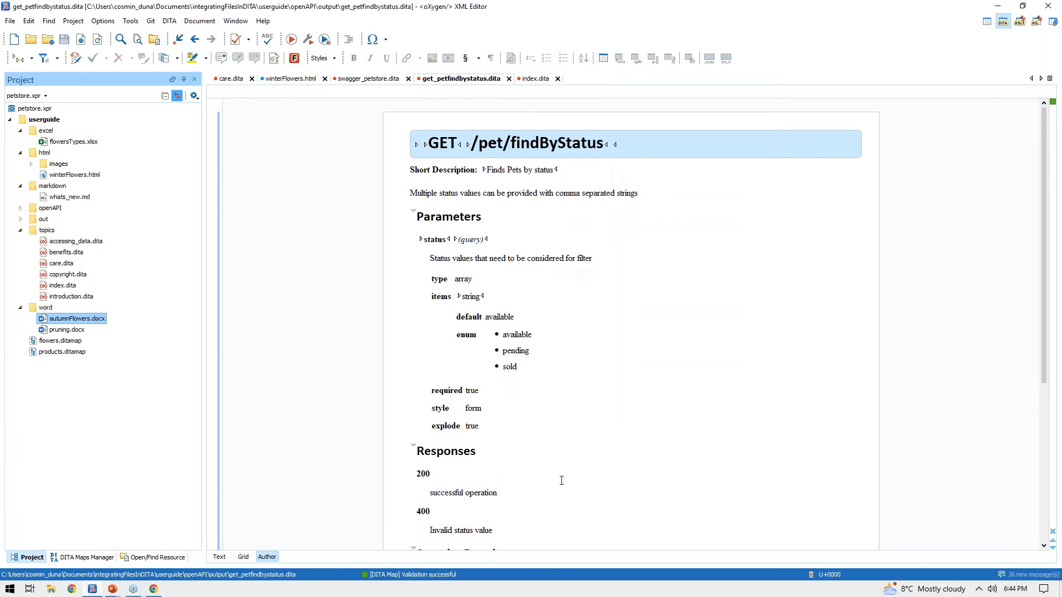
Convert autumnFlowers.docx to DITA in the word\output folder, creating a DITA map and opening the converted files
{"action": "right_click", "coordinate": [95, 308]}
{"action": "mouse_move", "coordinate": [197, 511]}
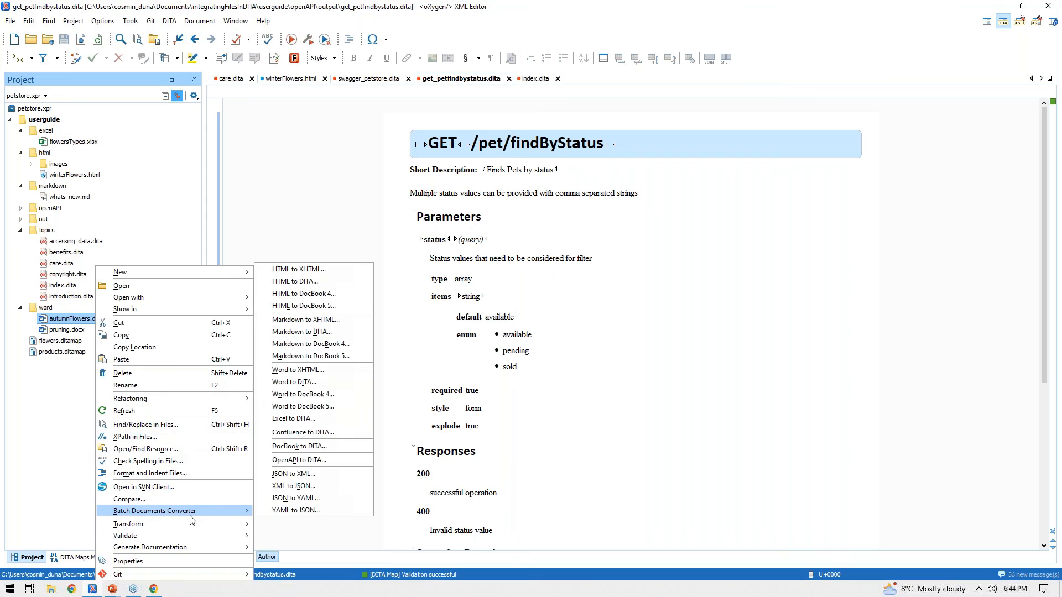
{"action": "left_click", "coordinate": [311, 382]}
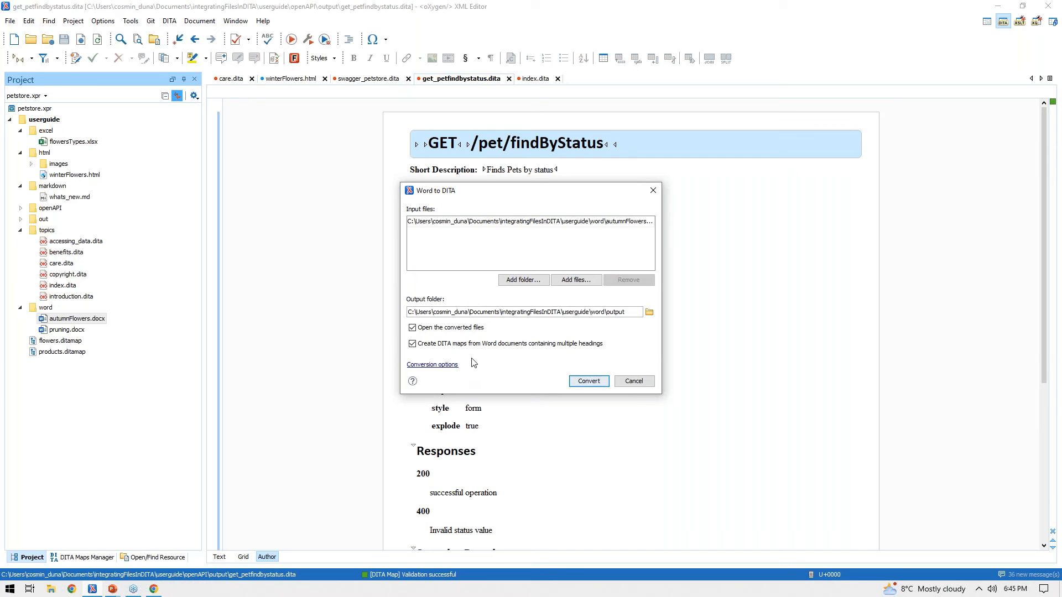
{"action": "left_click", "coordinate": [589, 381]}
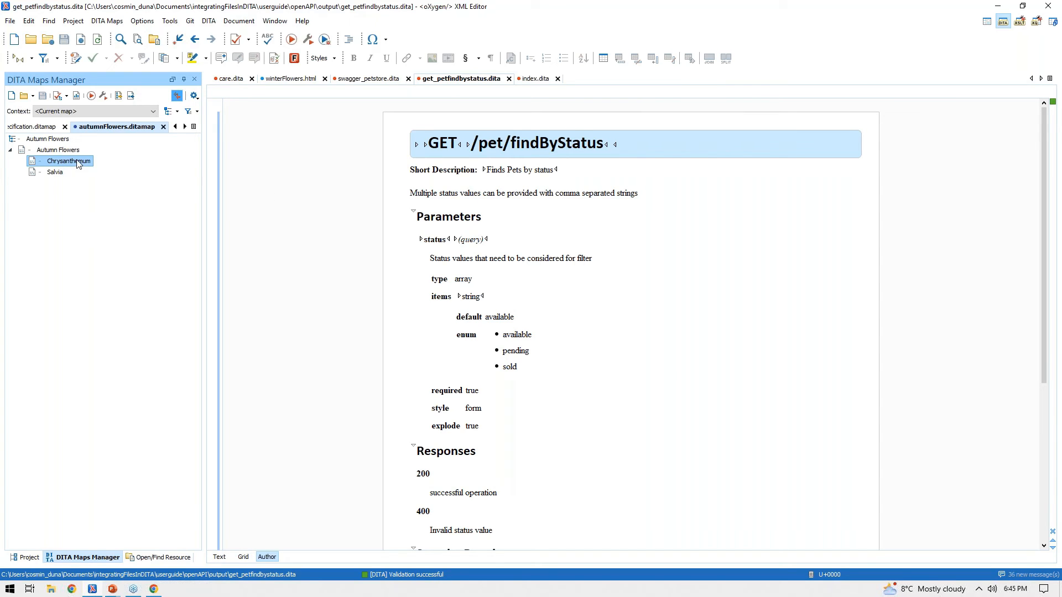
Open the Chrysanthemum topic from the converted autumnFlowers.ditamap and view the generated files in the project
{"action": "left_click", "coordinate": [50, 174]}
{"action": "double_click", "coordinate": [63, 159]}
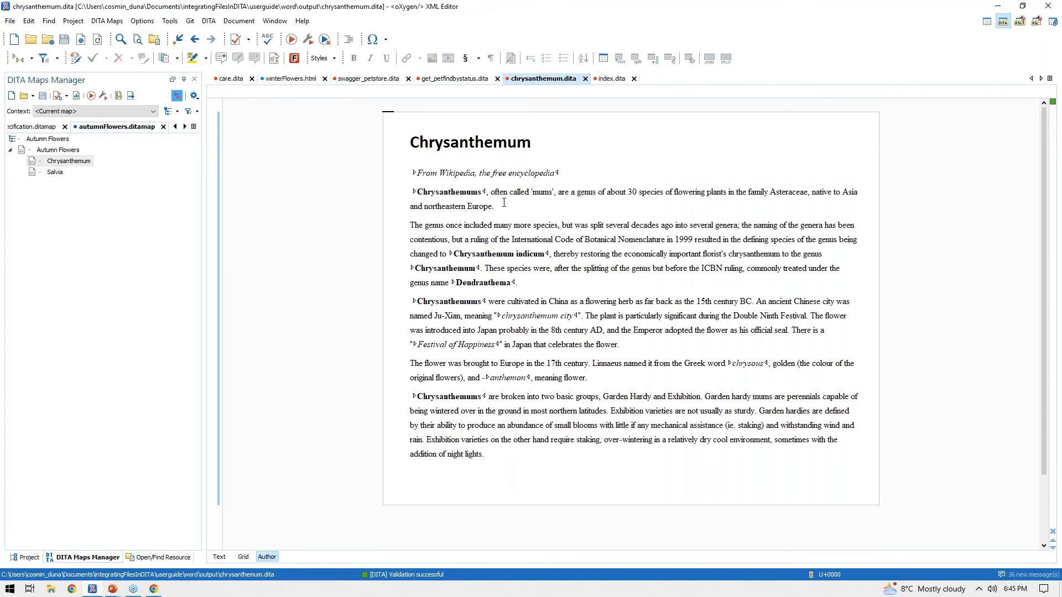
{"action": "left_click", "coordinate": [23, 557]}
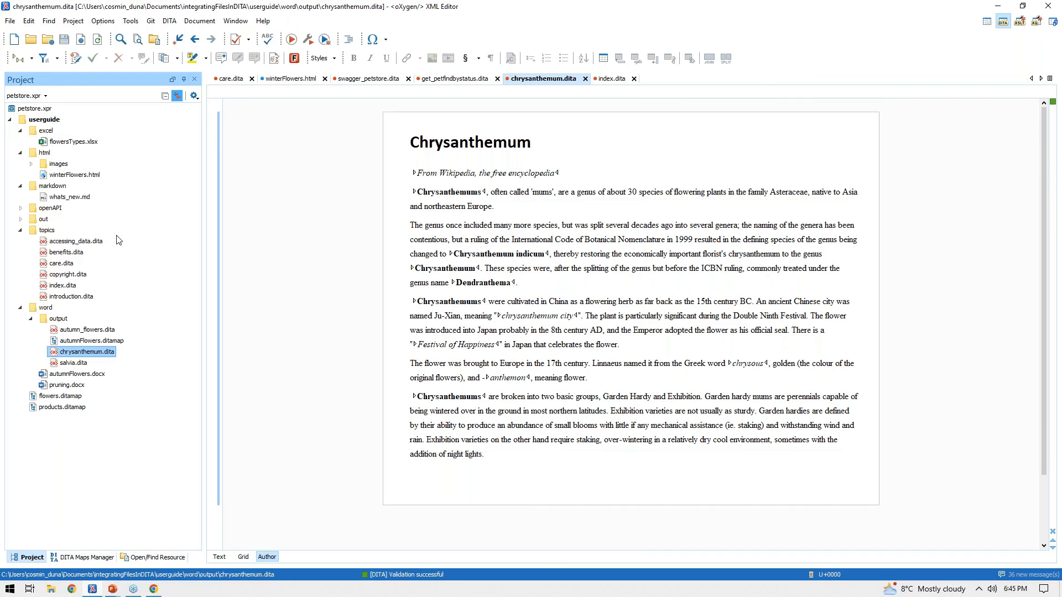
Convert whats_new.md to DITA in the markdown\output folder, creating a DITA map and opening the converted files
{"action": "right_click", "coordinate": [68, 198]}
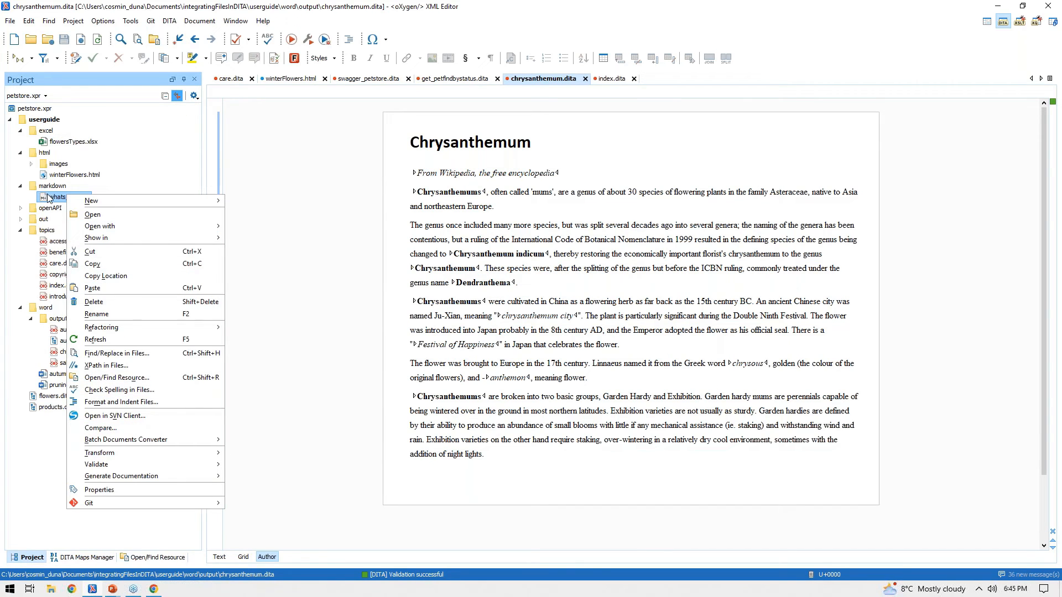
{"action": "mouse_move", "coordinate": [147, 441]}
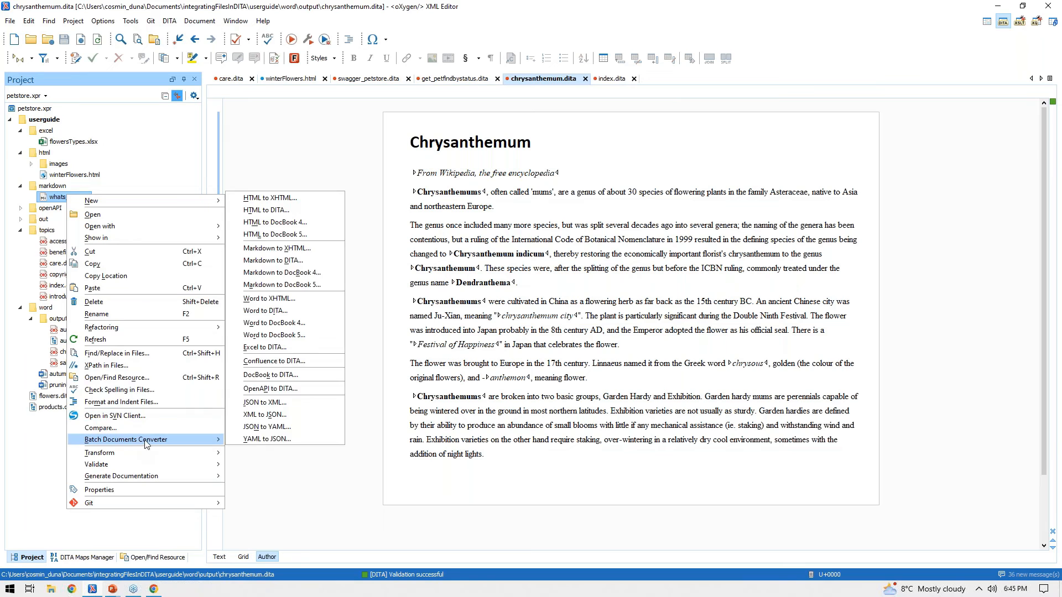
{"action": "left_click", "coordinate": [282, 261]}
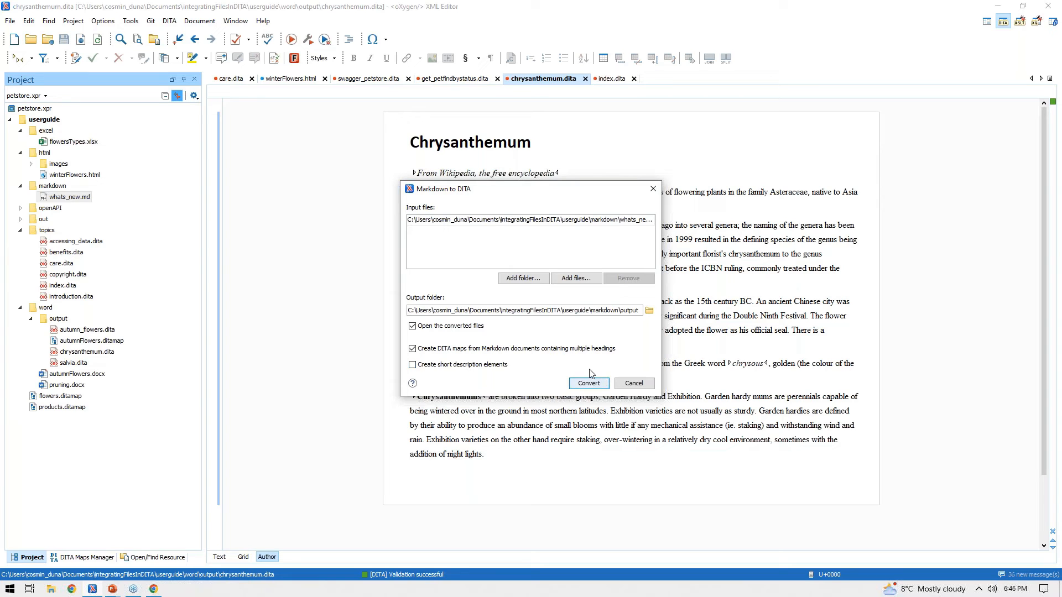
{"action": "left_click", "coordinate": [590, 384]}
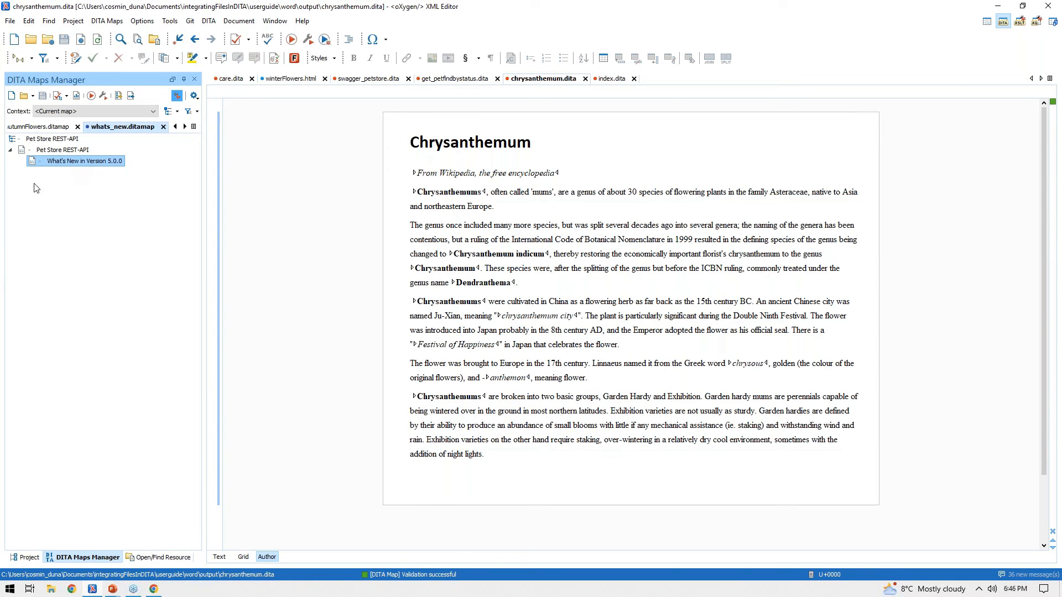
Open the What's New in Version 5.0.0 and Pet Store REST-API topics from the converted whats_new.ditamap to review their content
{"action": "double_click", "coordinate": [61, 166]}
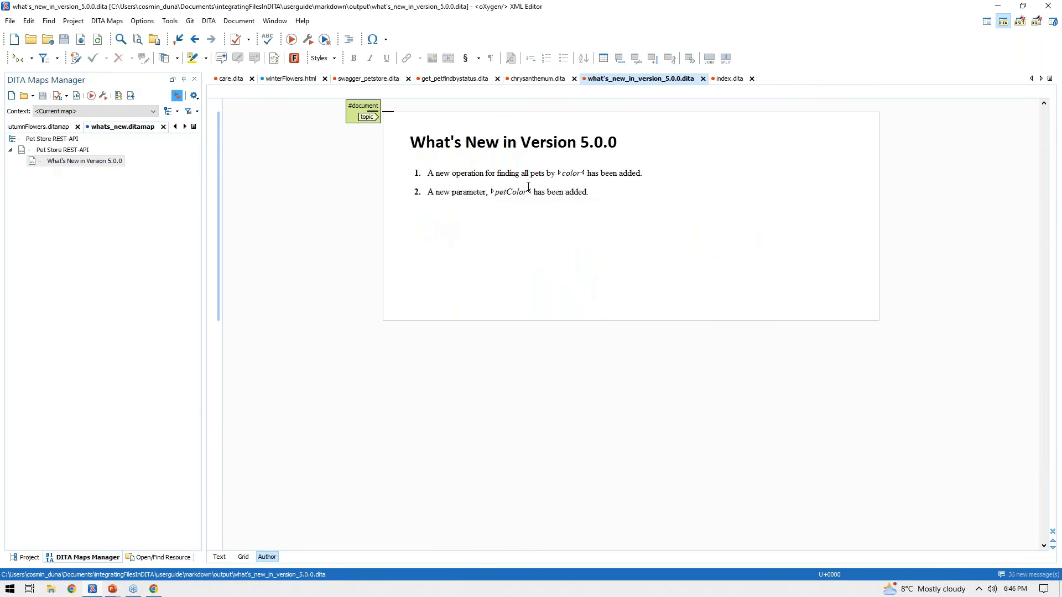
{"action": "double_click", "coordinate": [58, 141]}
{"action": "double_click", "coordinate": [63, 151]}
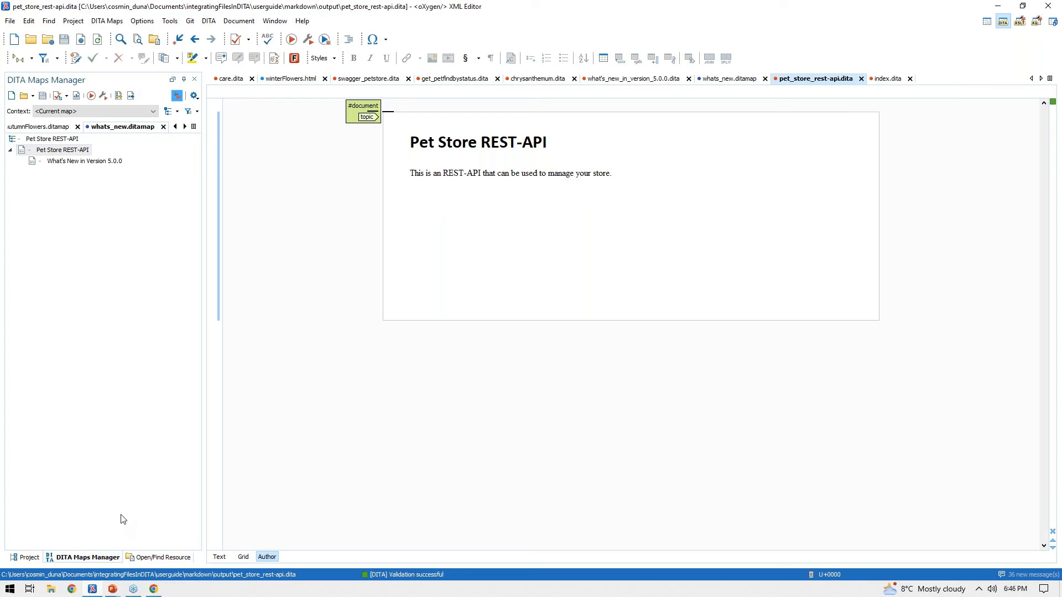
Convert winterFlowers.html to DITA in the html\output folder, creating a DITA map and opening the converted files
{"action": "left_click", "coordinate": [29, 557]}
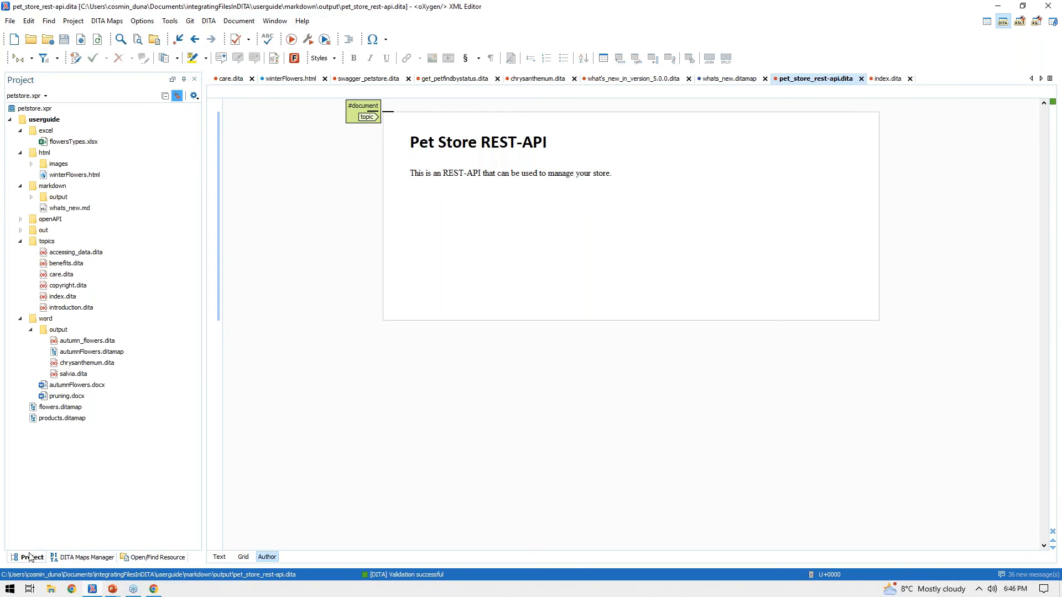
{"action": "left_click", "coordinate": [81, 175]}
{"action": "right_click", "coordinate": [80, 176]}
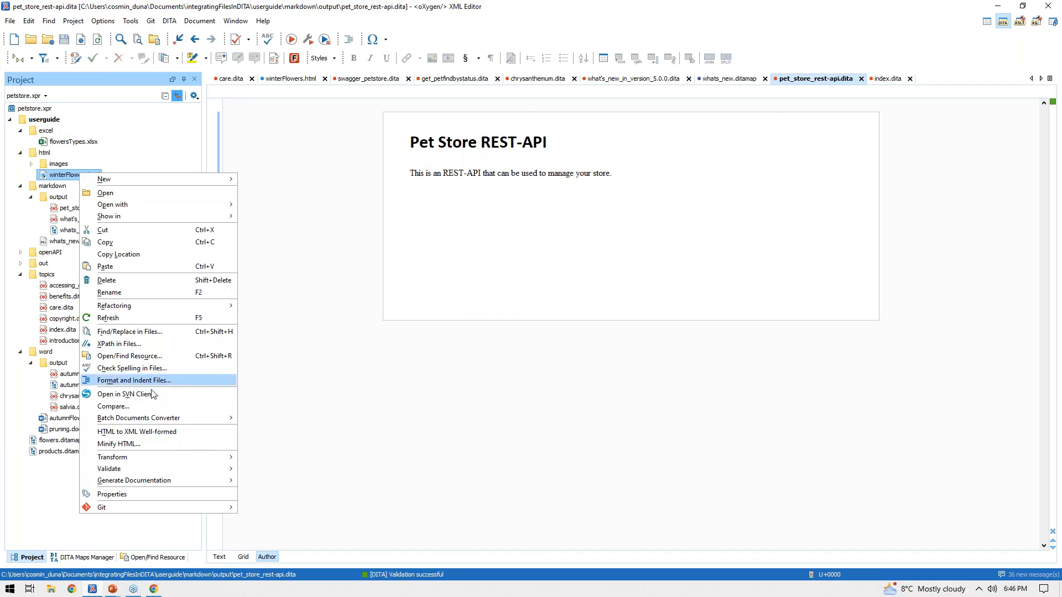
{"action": "mouse_move", "coordinate": [186, 419]}
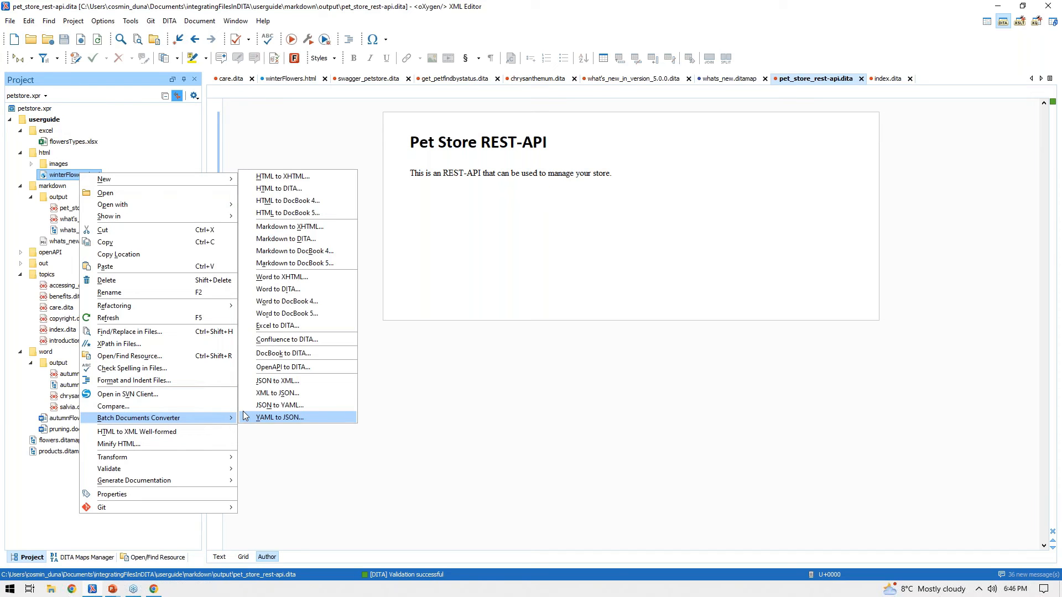
{"action": "left_click", "coordinate": [286, 190]}
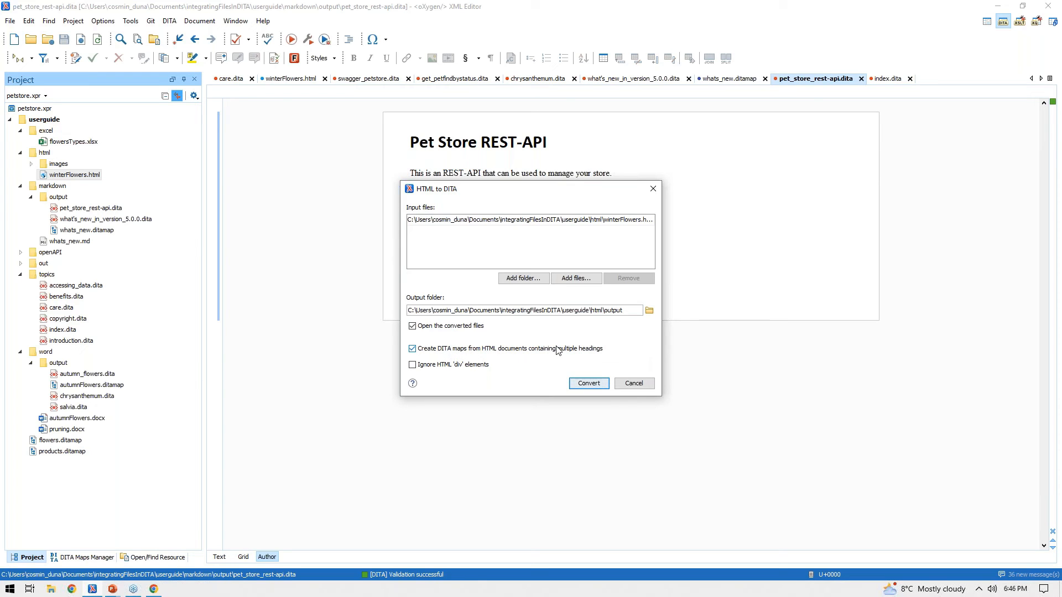
{"action": "left_click", "coordinate": [588, 386]}
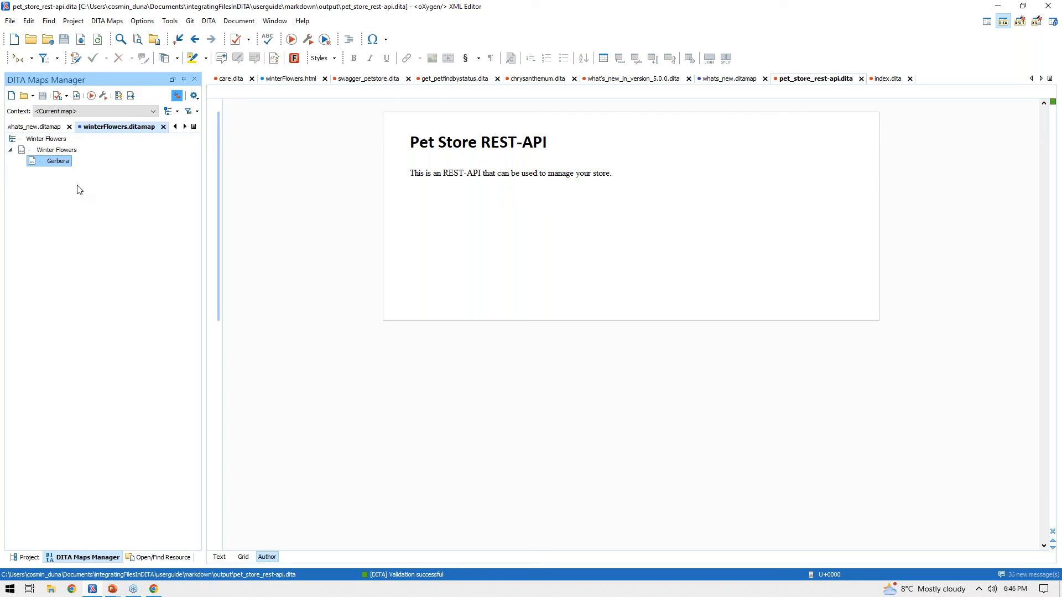
Open the Gerbera topic from the converted winterFlowers.ditamap and view the generated files in the project
{"action": "left_click", "coordinate": [57, 152]}
{"action": "double_click", "coordinate": [57, 162]}
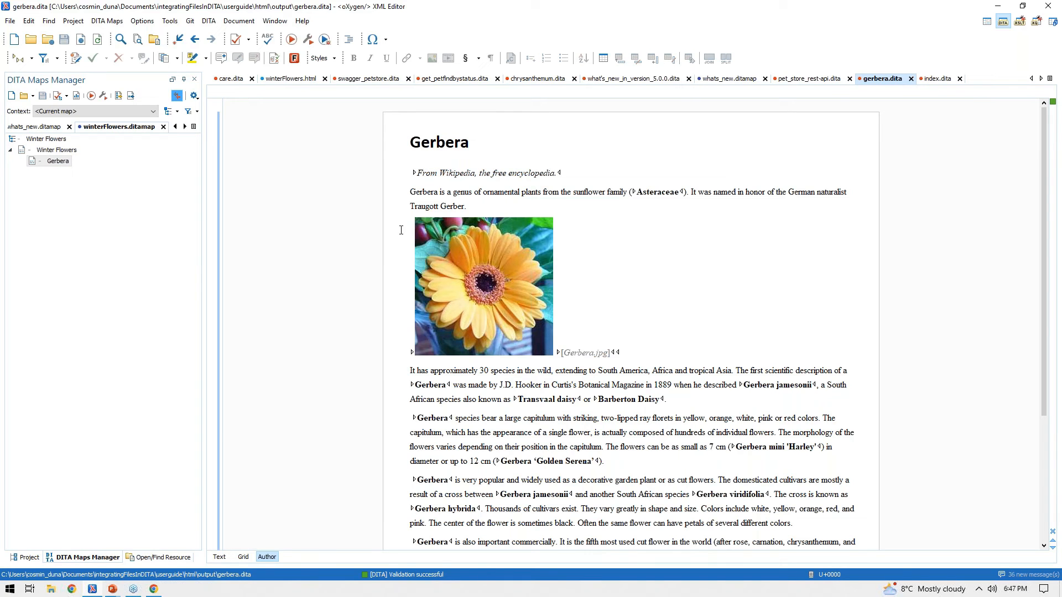
{"action": "left_click", "coordinate": [25, 559]}
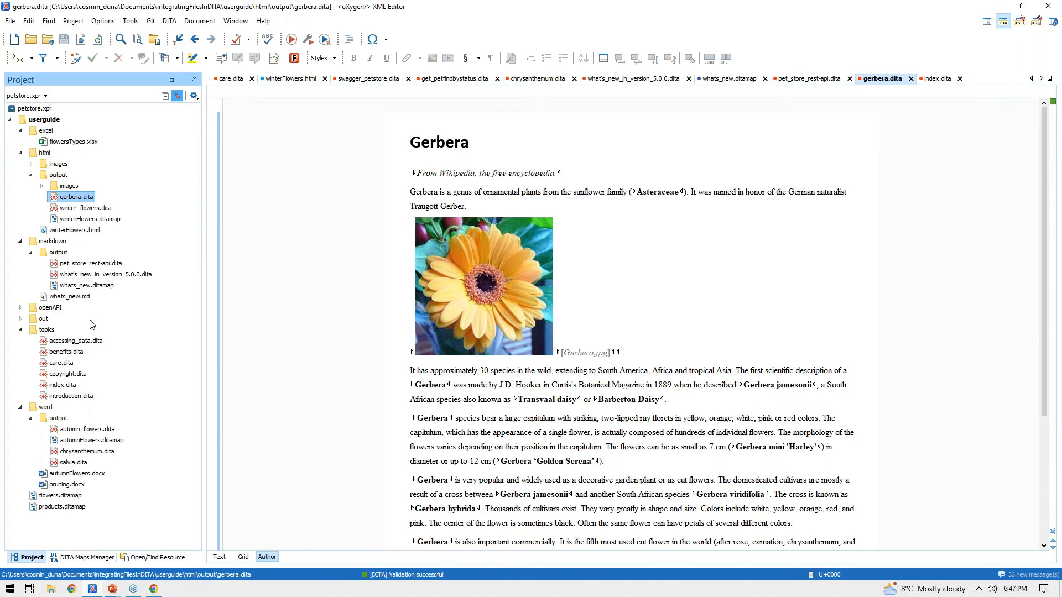
Convert flowersTypes.xlsx to DITA in the excel\output folder and open the converted topic to review its Flowers table
{"action": "left_click", "coordinate": [71, 143]}
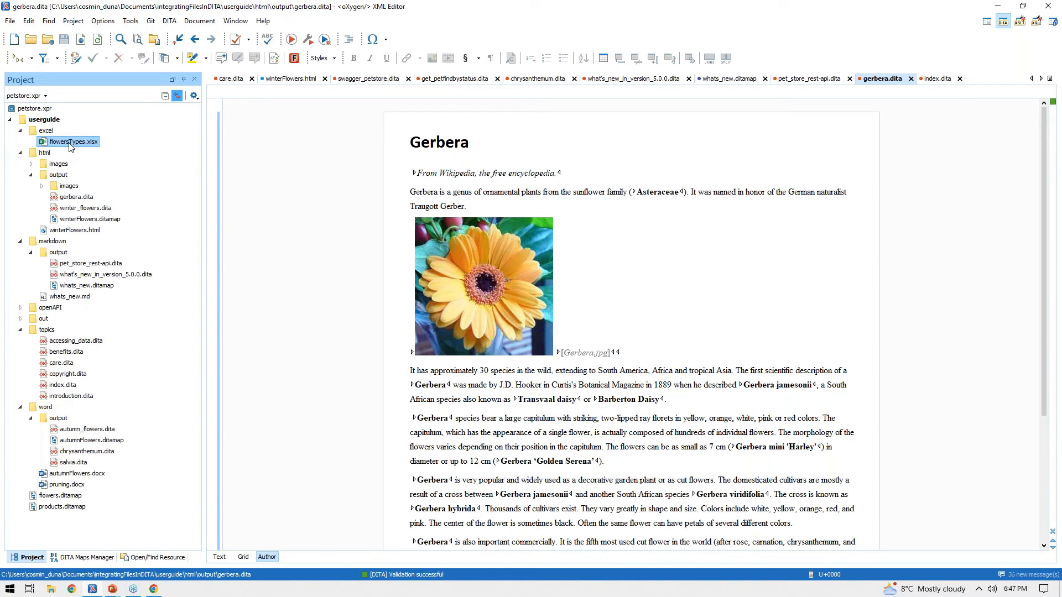
{"action": "right_click", "coordinate": [70, 144]}
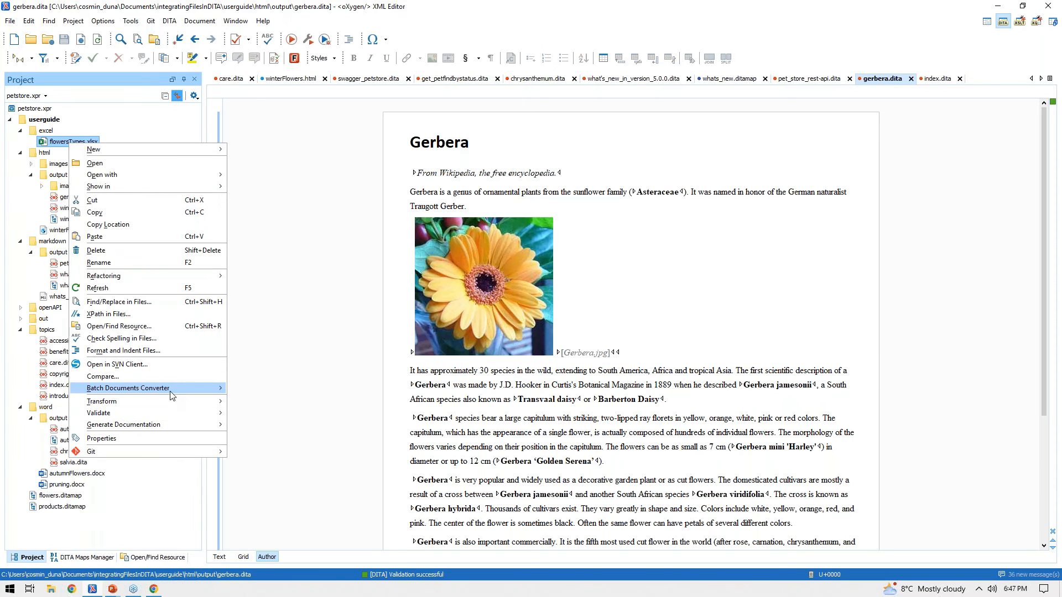
{"action": "mouse_move", "coordinate": [183, 389]}
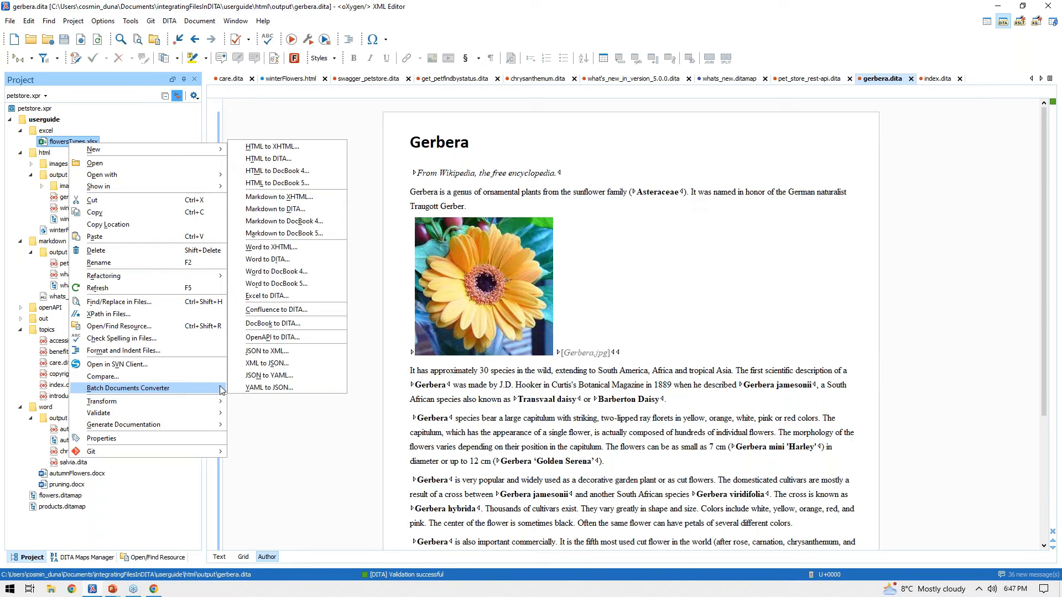
{"action": "left_click", "coordinate": [297, 297]}
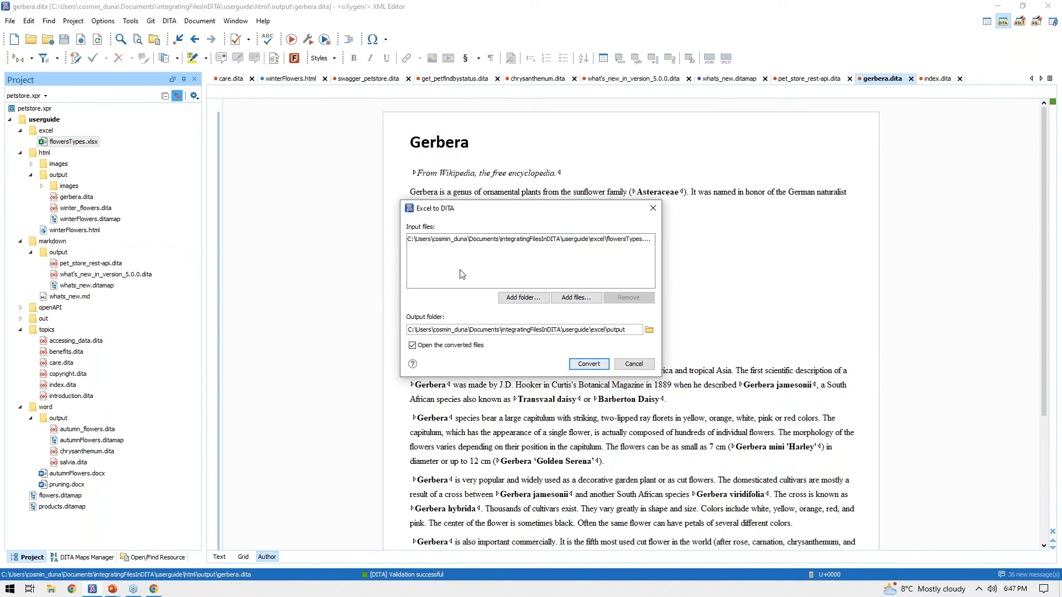
{"action": "left_click", "coordinate": [585, 365]}
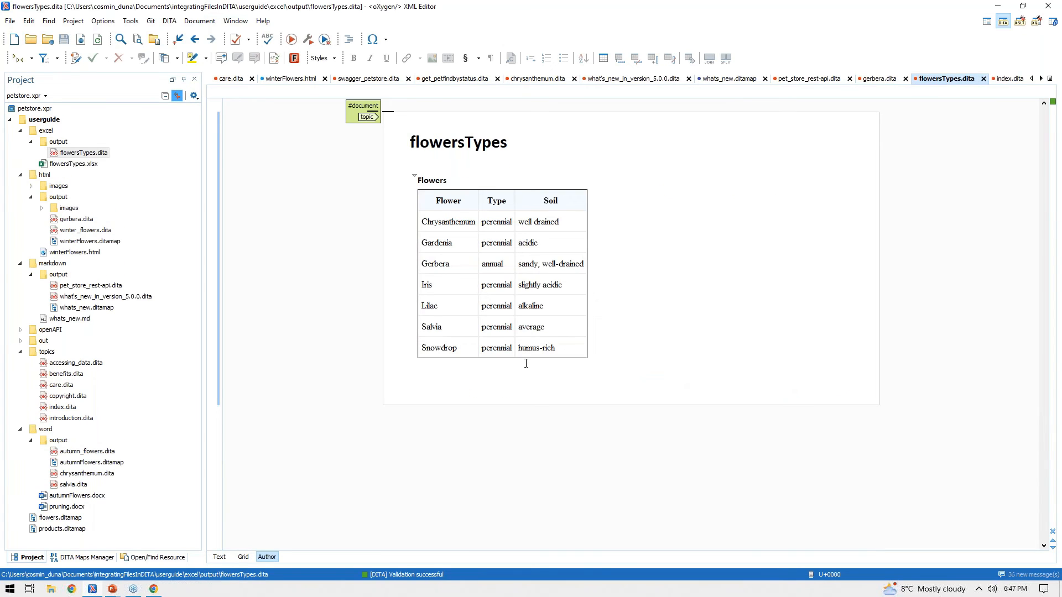
{"action": "left_click", "coordinate": [431, 406]}
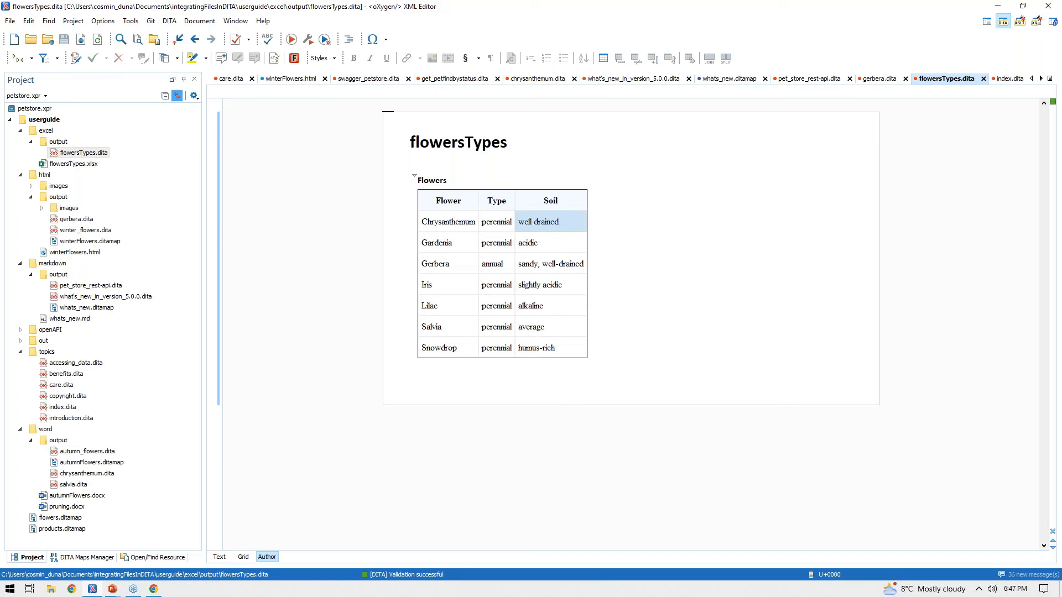
Switch to the running PowerPoint slide show and advance to the Useful links slide
{"action": "mouse_move", "coordinate": [113, 589]}
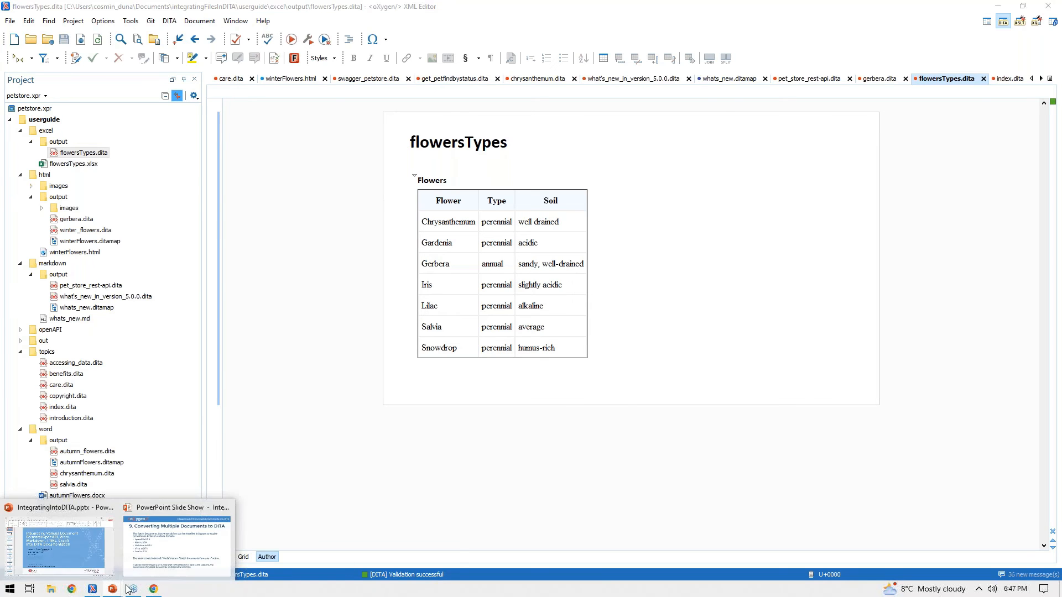
{"action": "left_click", "coordinate": [177, 534]}
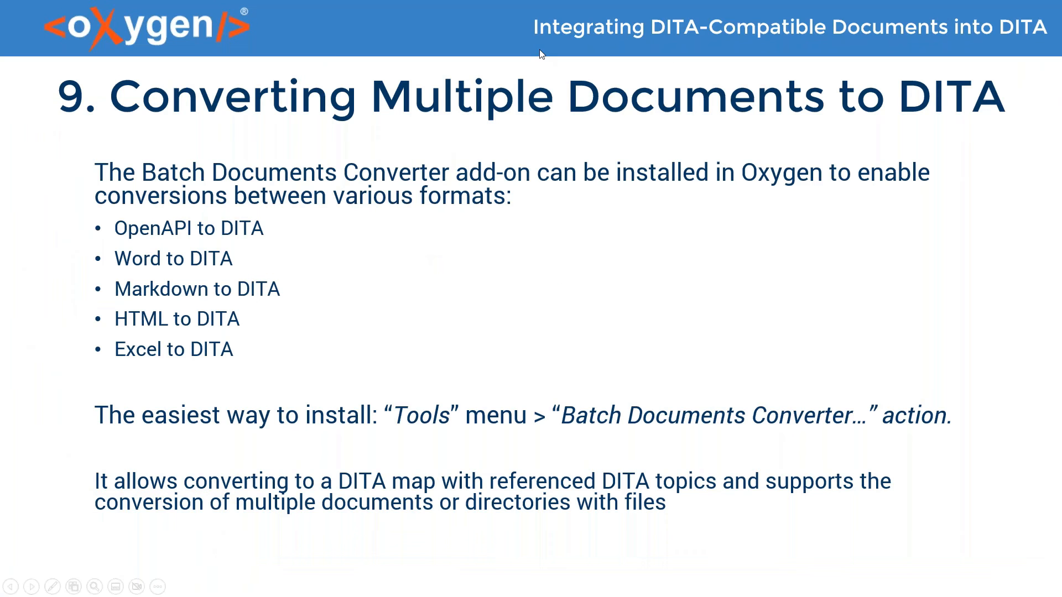
{"action": "key", "text": "Right"}
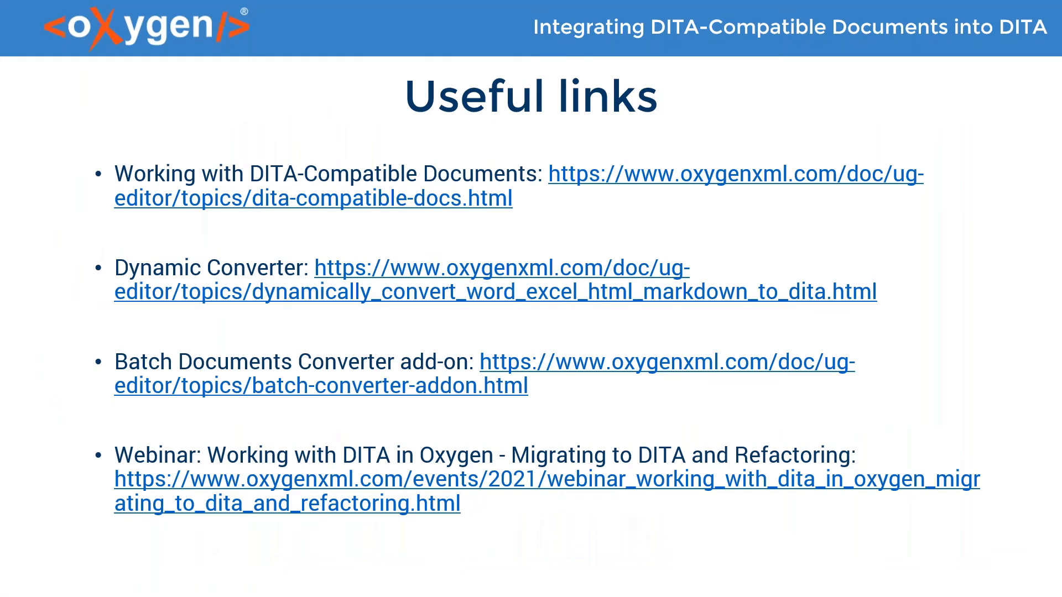